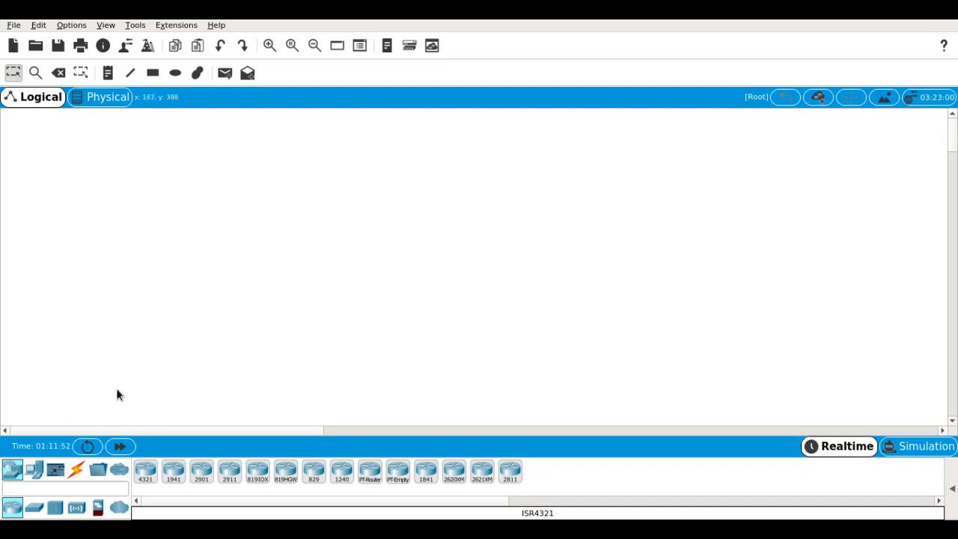
Step: Place a PT-Hub near the upper middle of the logical workspace
left_click(34, 509)
left_click(52, 511)
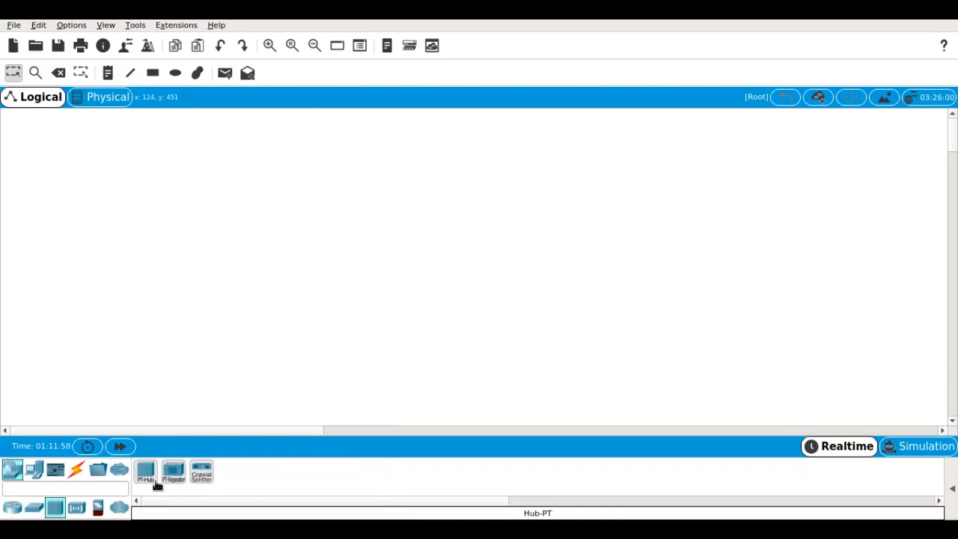
left_click(146, 473)
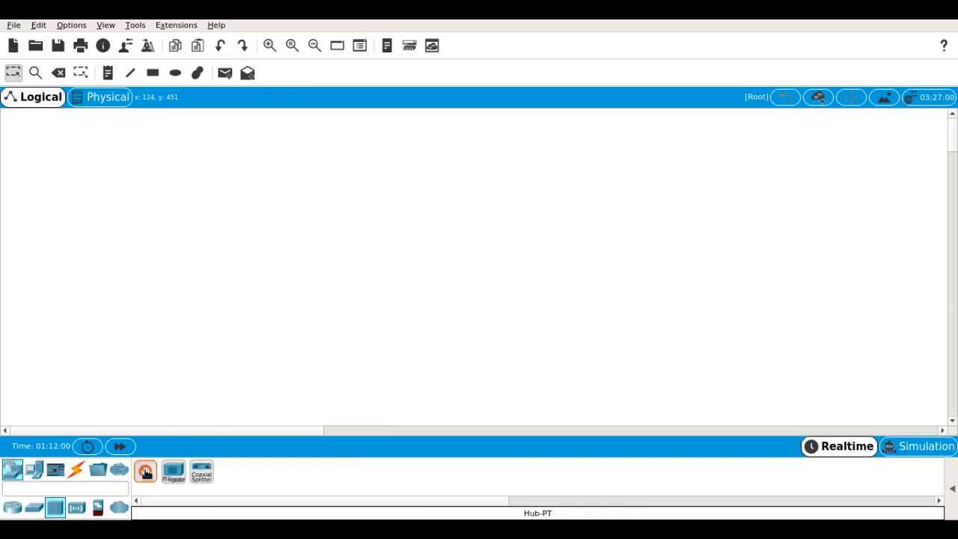
left_click(400, 136)
left_click_drag(401, 136, 403, 135)
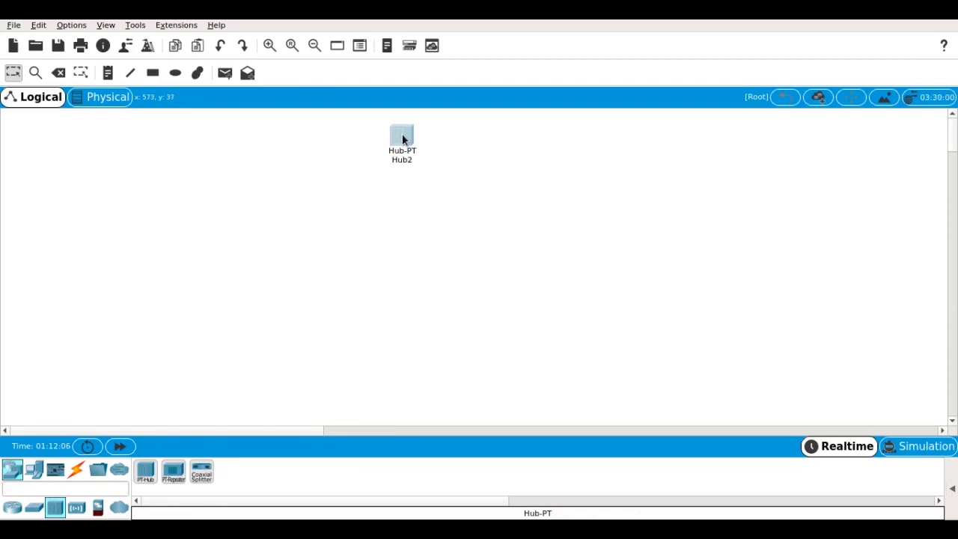
Step: Inspect the hub's port modules in its physical device view, then close its window
left_click(403, 138)
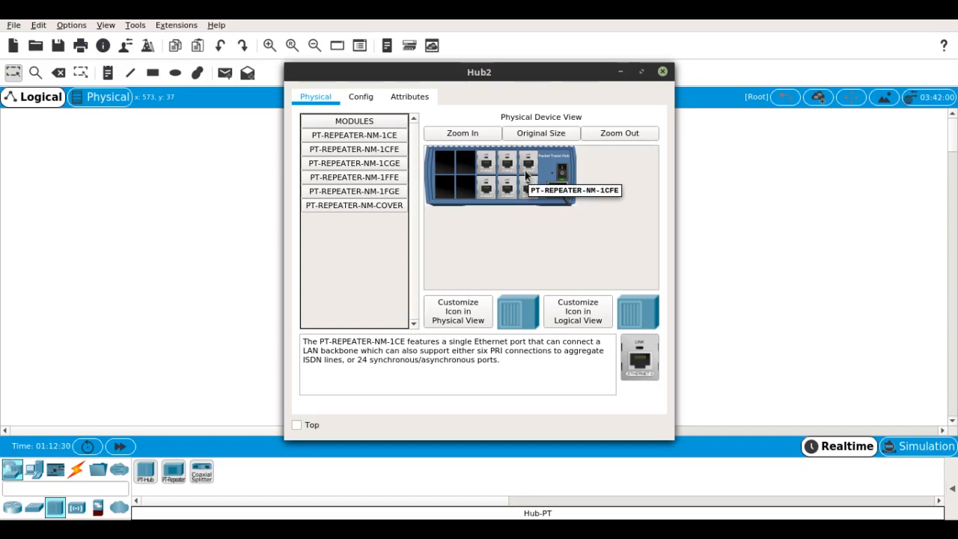
mouse_move(490, 72)
left_mouse_down()
mouse_move(518, 80)
mouse_move(490, 80)
mouse_move(484, 58)
left_mouse_up()
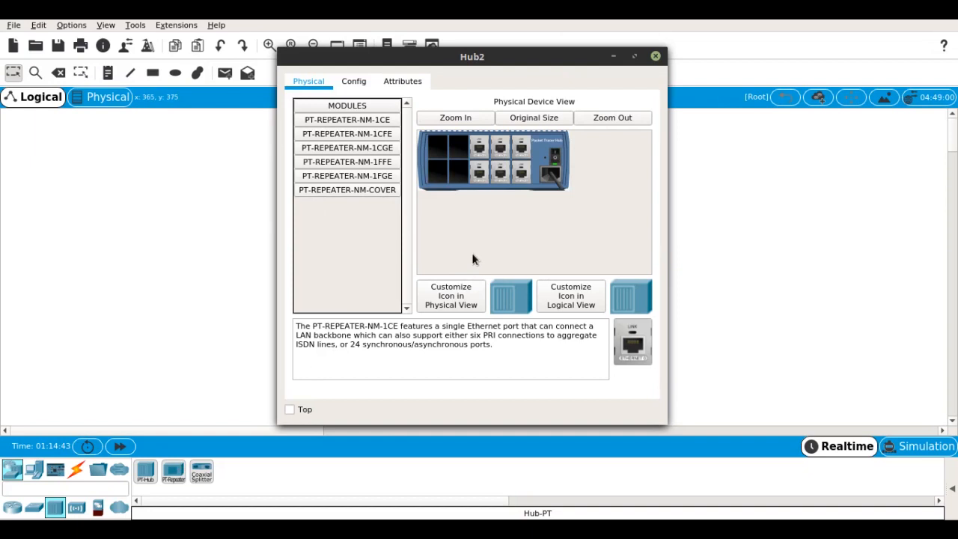
left_click(655, 57)
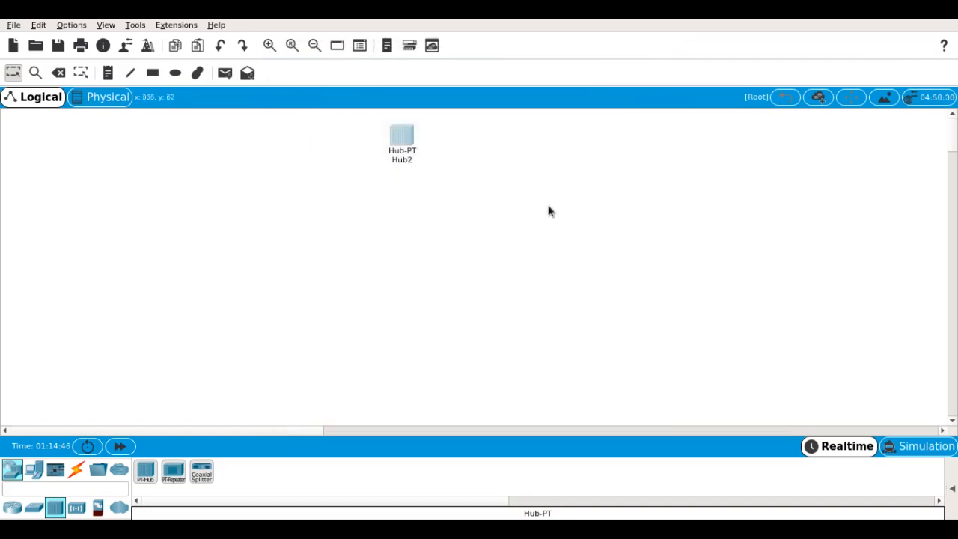
Step: Place a PT-Empty switch below the hub and check the module slots in its physical view
left_click(35, 508)
left_click(201, 470)
left_click(401, 228)
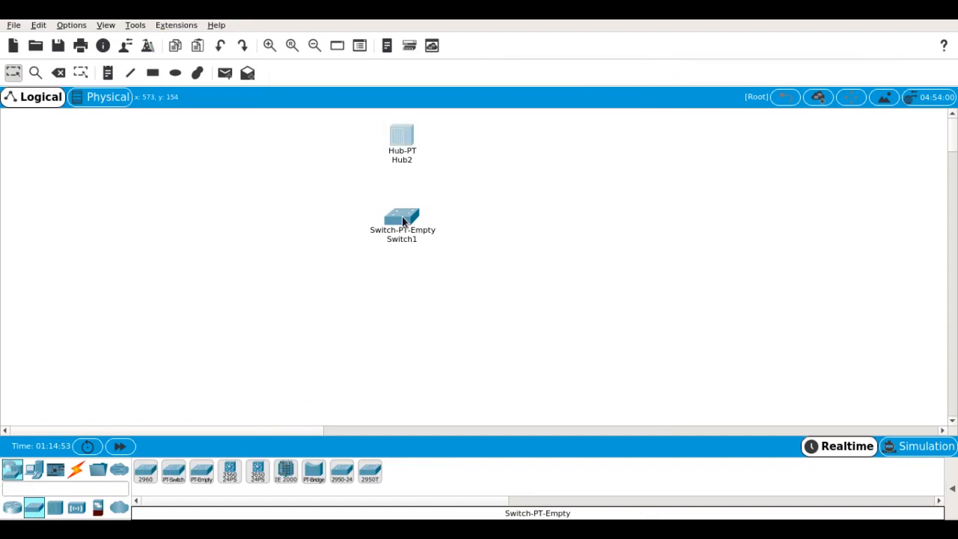
left_click(401, 218)
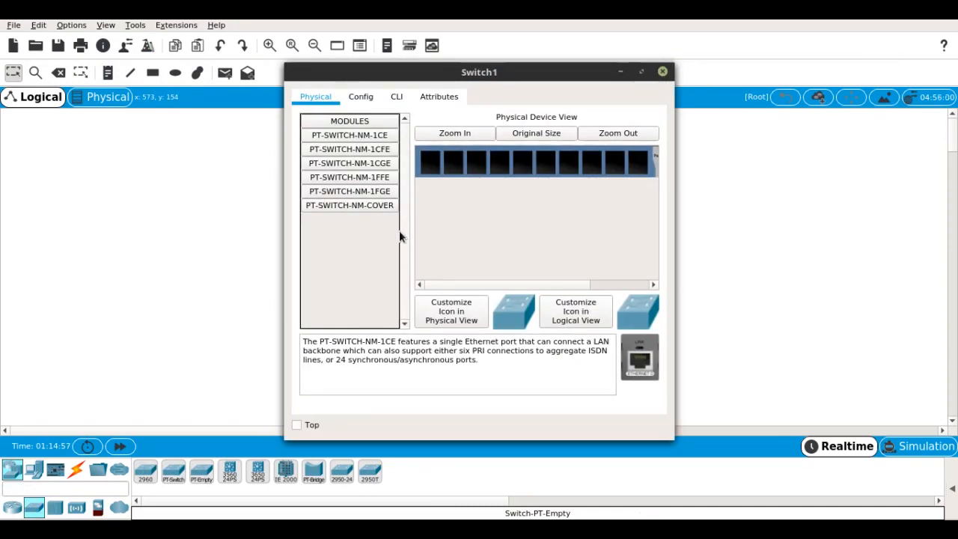
left_click(662, 71)
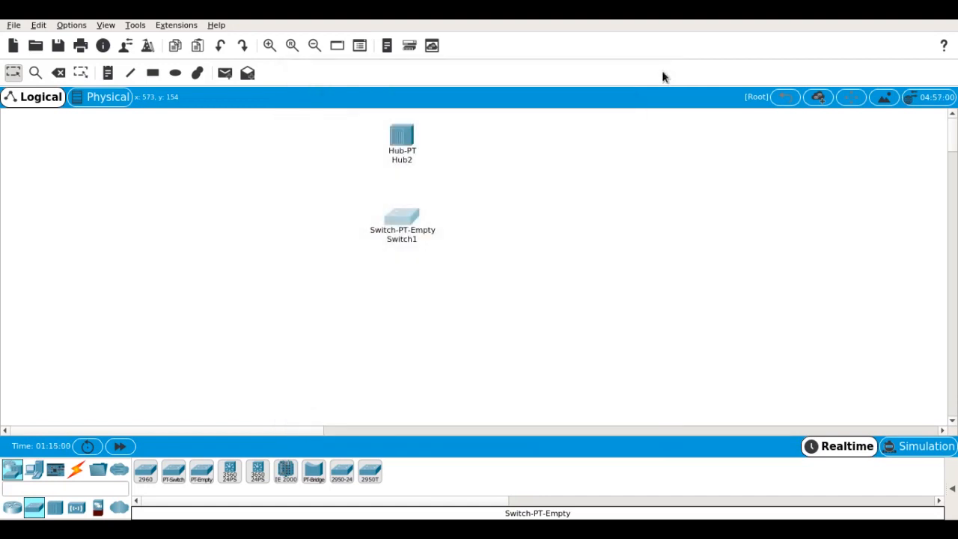
Step: Add a PT-Switch below the empty switch and delete the empty switch
left_click(172, 478)
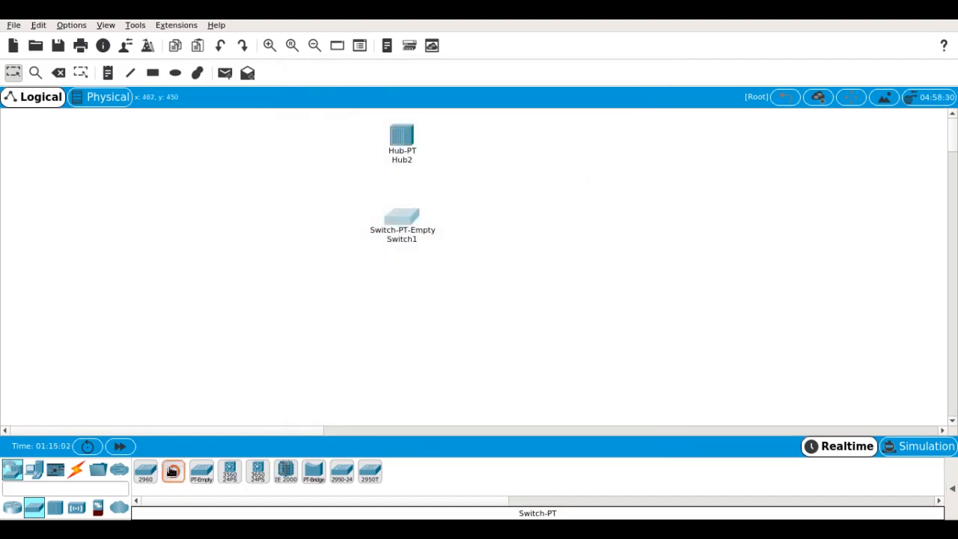
left_click(398, 293)
left_click(406, 216)
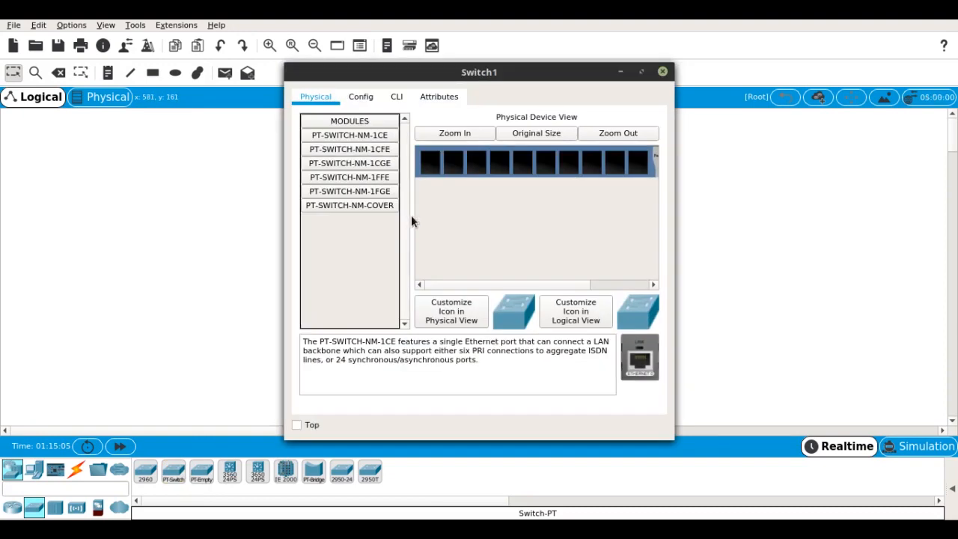
left_click(662, 71)
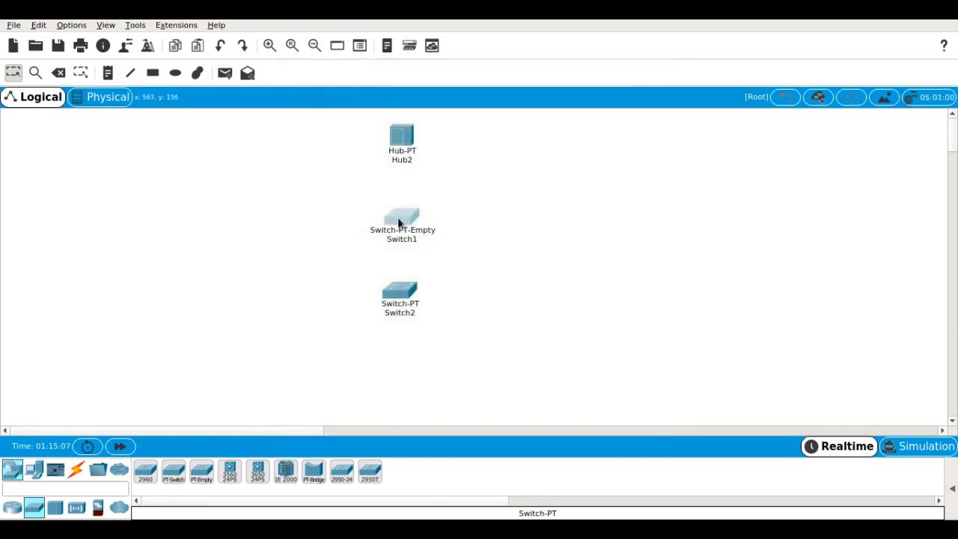
key("Delete")
left_click(418, 253)
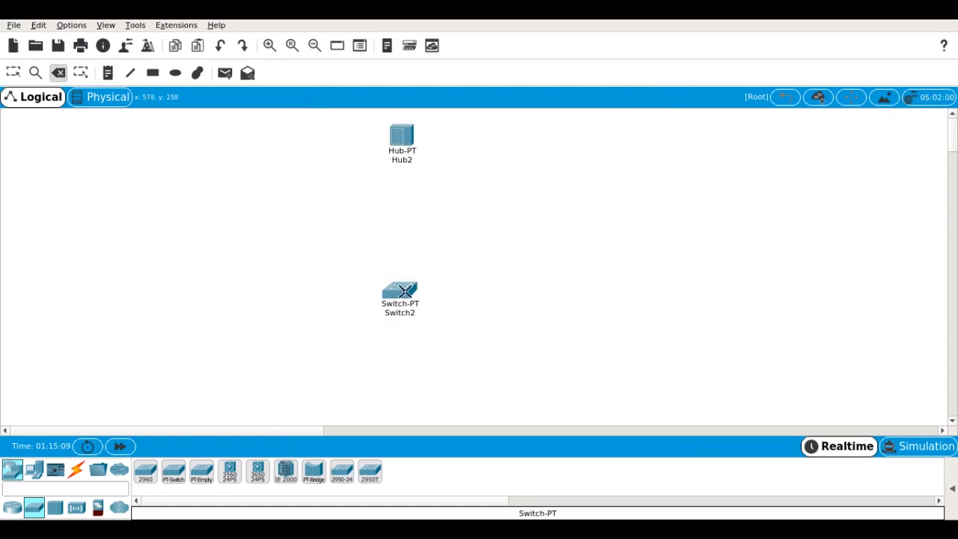
left_click(34, 469)
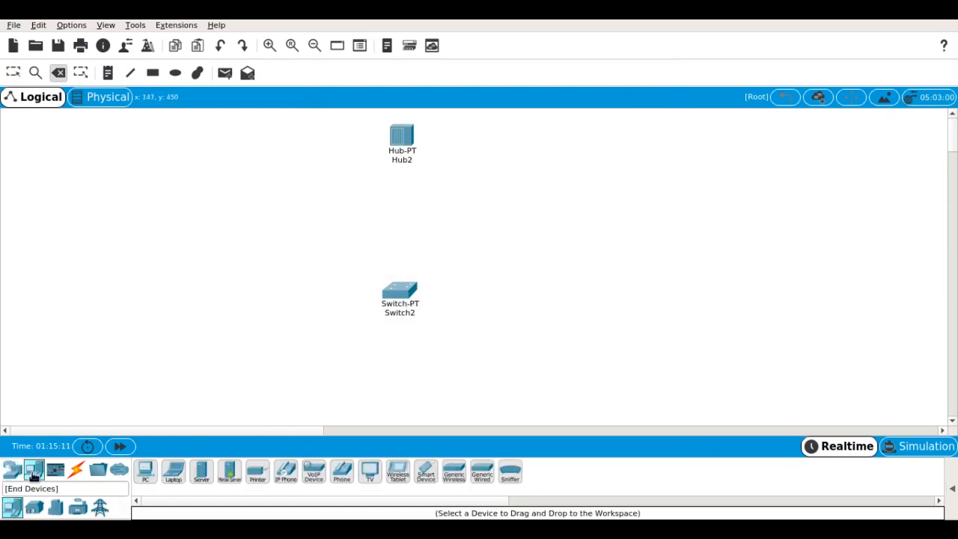
left_click(13, 469)
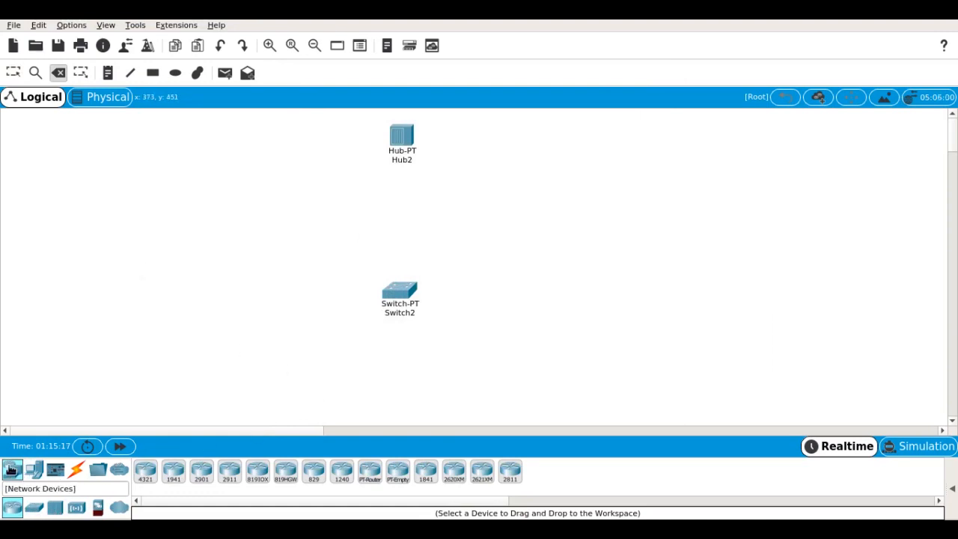
left_click(122, 469)
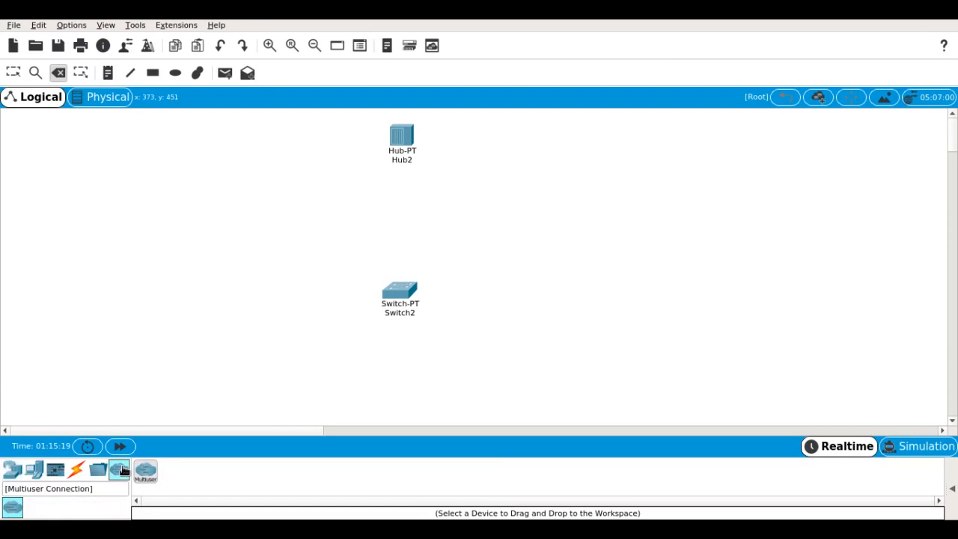
left_click(34, 469)
left_click(75, 471)
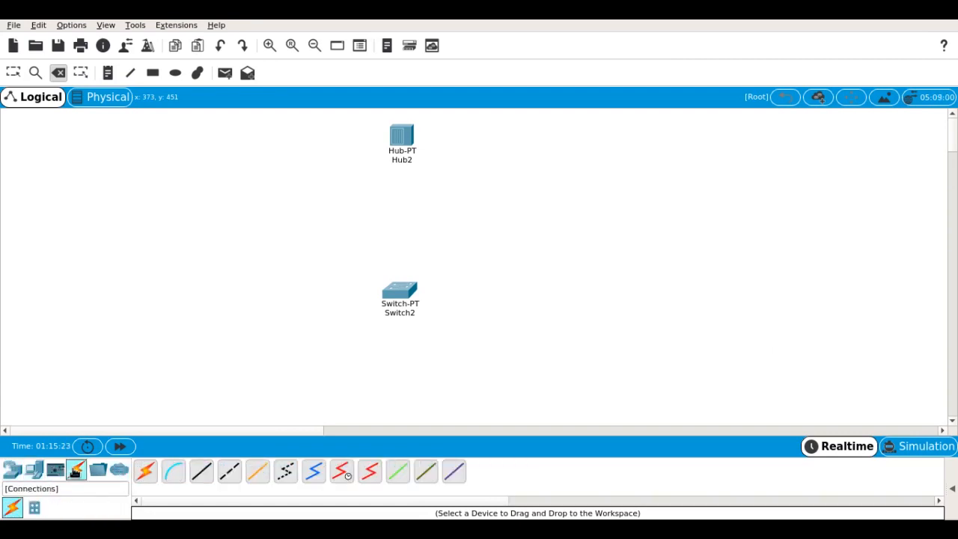
left_click(11, 469)
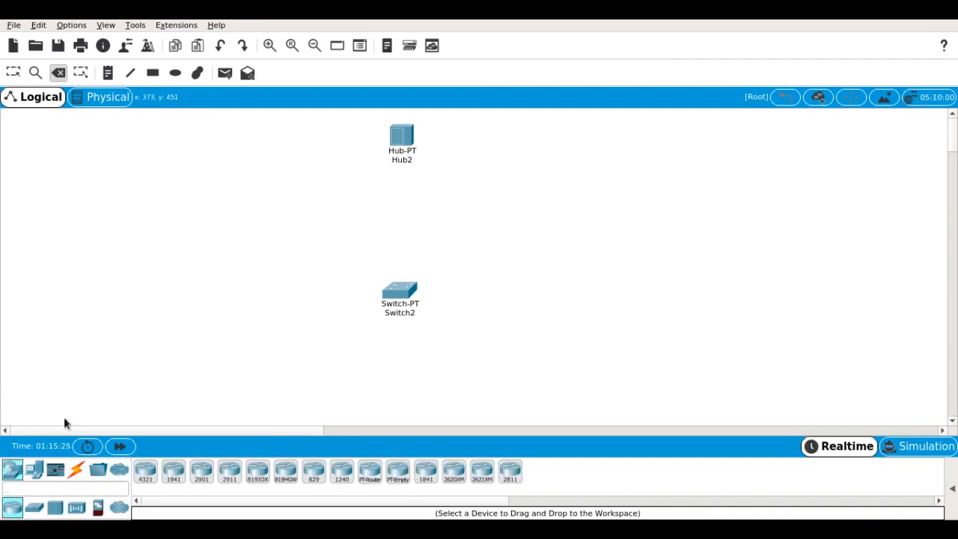
Step: Delete the remaining switch and place a new PT-Switch closer below the hub
left_click(401, 301)
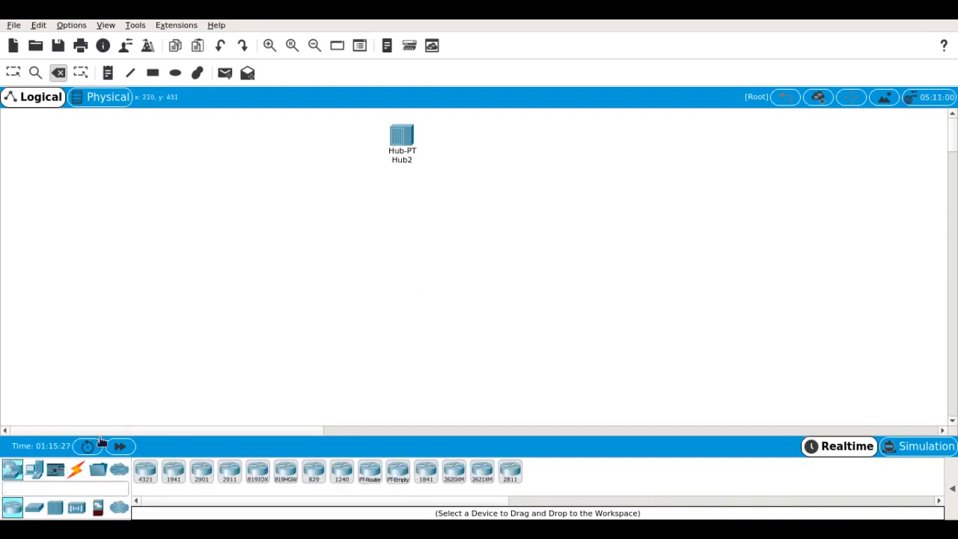
left_click(34, 469)
left_click(11, 470)
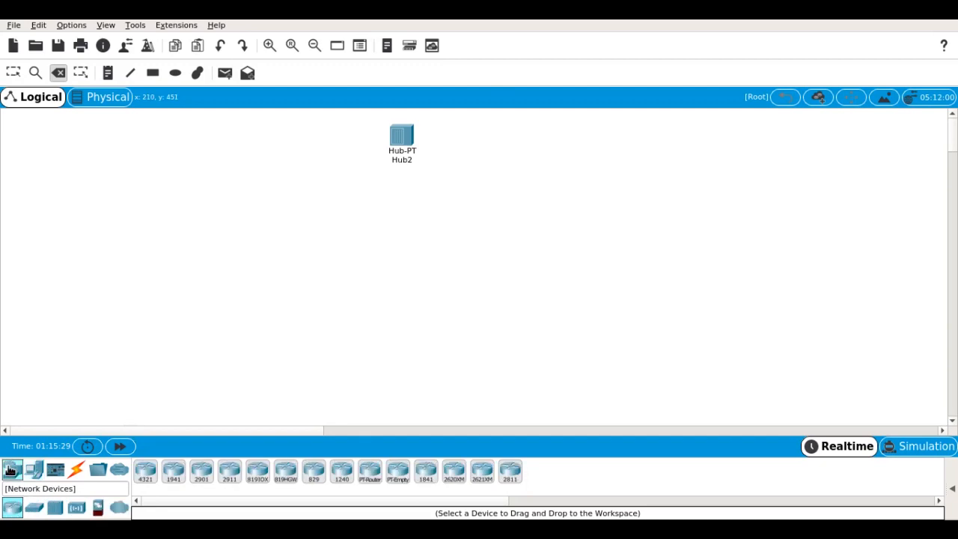
left_click(34, 508)
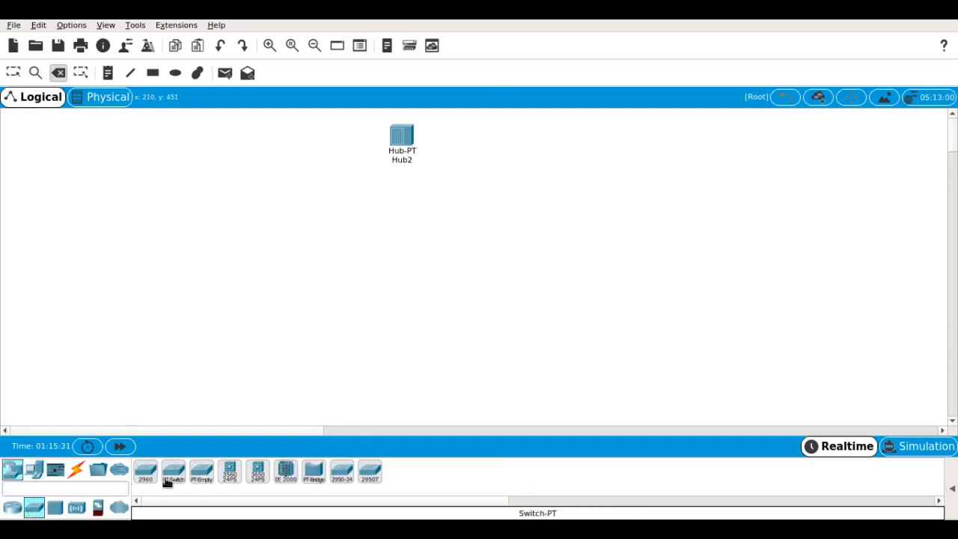
left_click(174, 478)
left_click(401, 200)
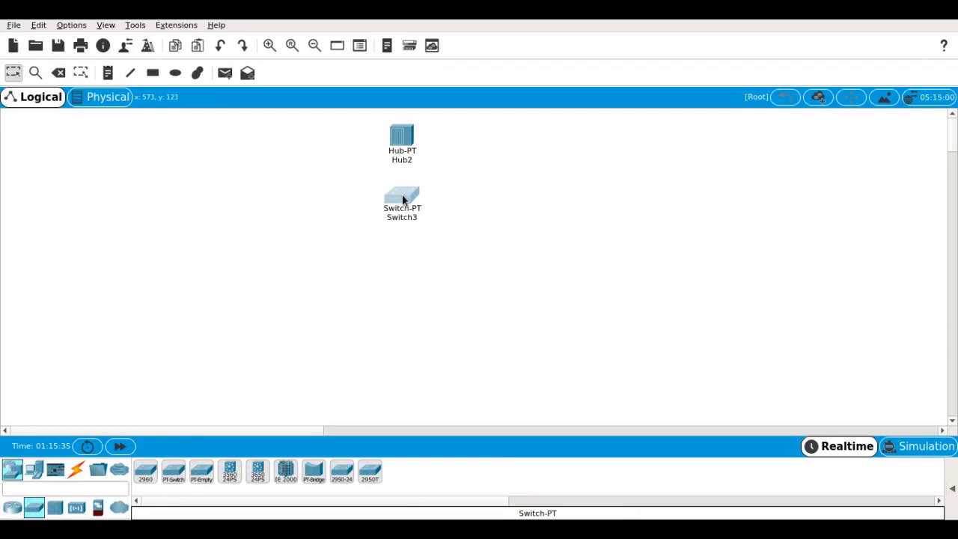
Step: Inspect the switch's fiber and copper port modules in its physical device view
left_click(403, 197)
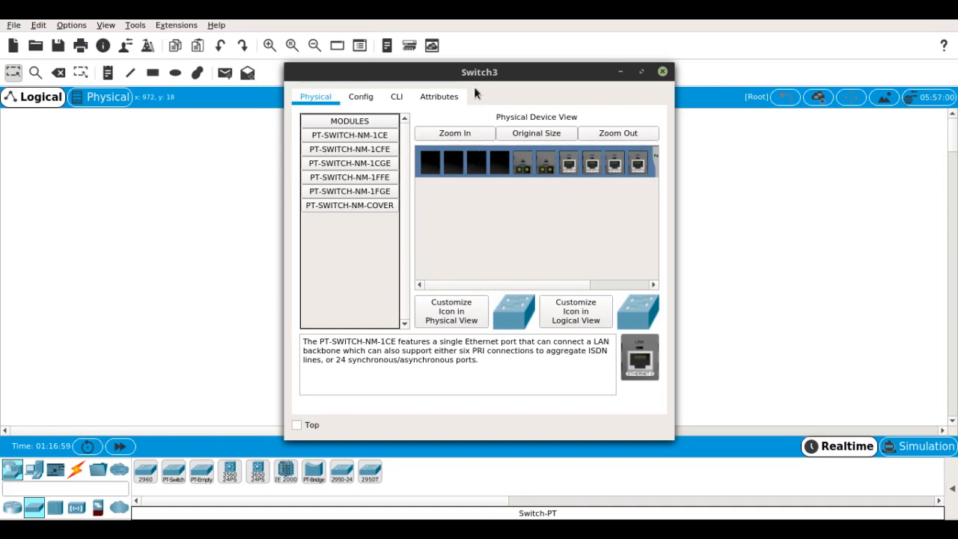
mouse_move(475, 72)
left_mouse_down()
mouse_move(452, 67)
mouse_move(452, 51)
mouse_move(509, 72)
mouse_move(459, 66)
left_mouse_up()
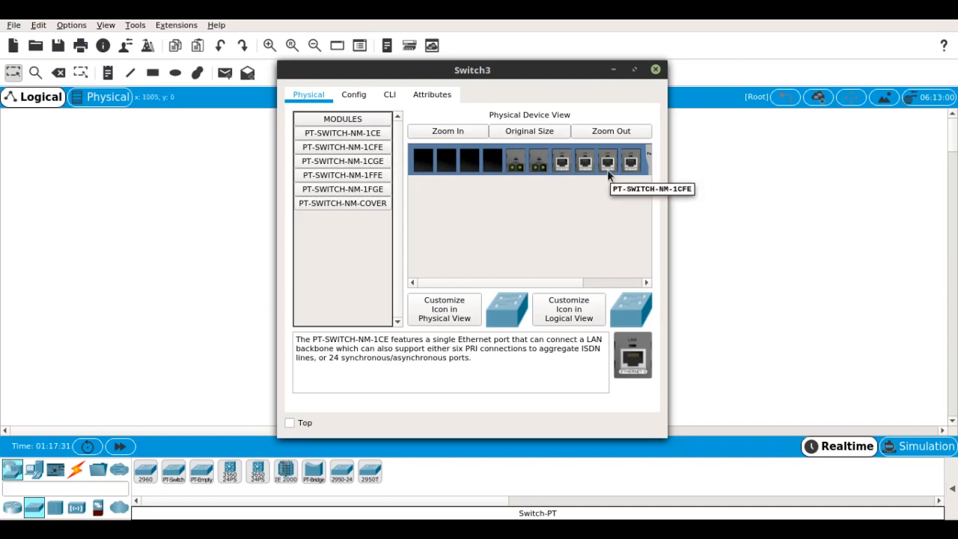
left_click(655, 69)
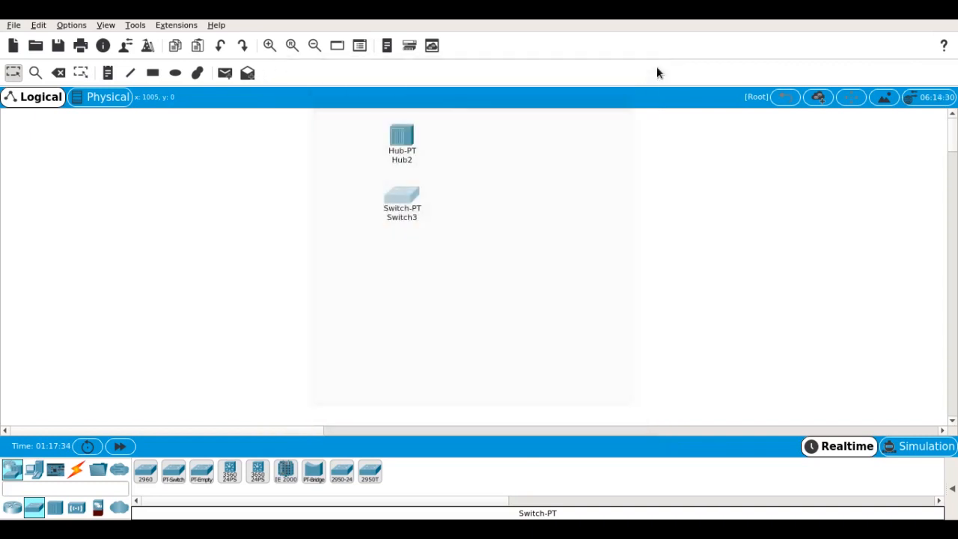
Step: Place a PT-Router below the switch in the logical workspace
left_click(14, 511)
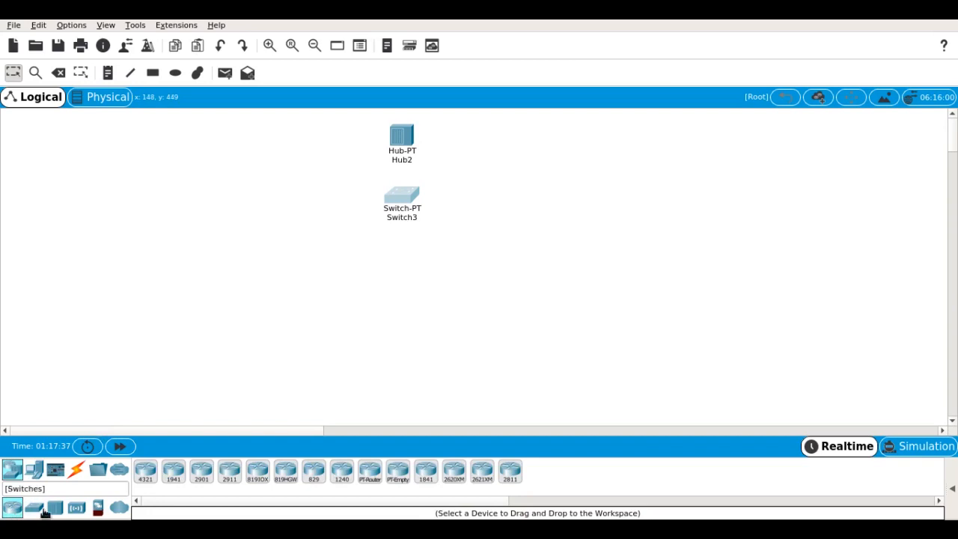
left_click(379, 472)
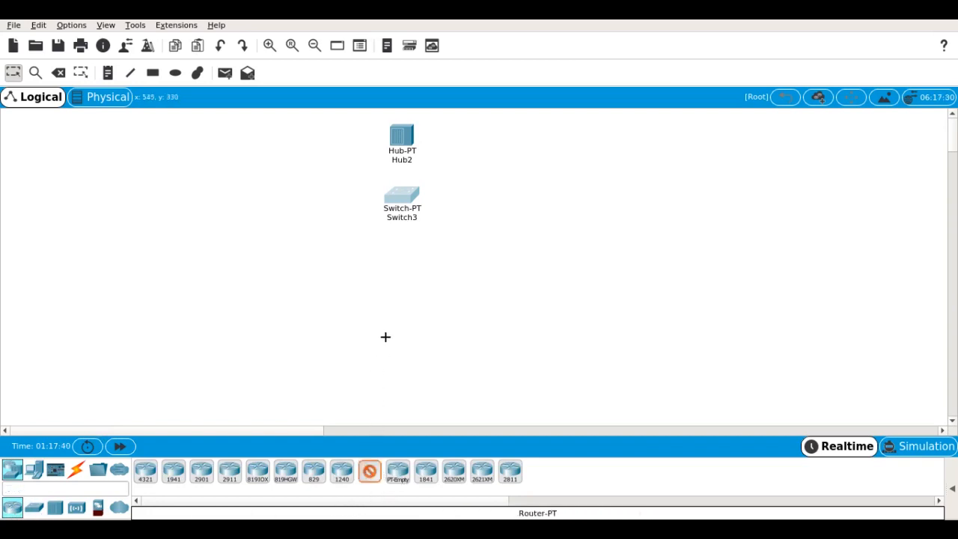
left_click(401, 271)
Step: Inspect the router's interface modules in its physical device view
left_click(403, 273)
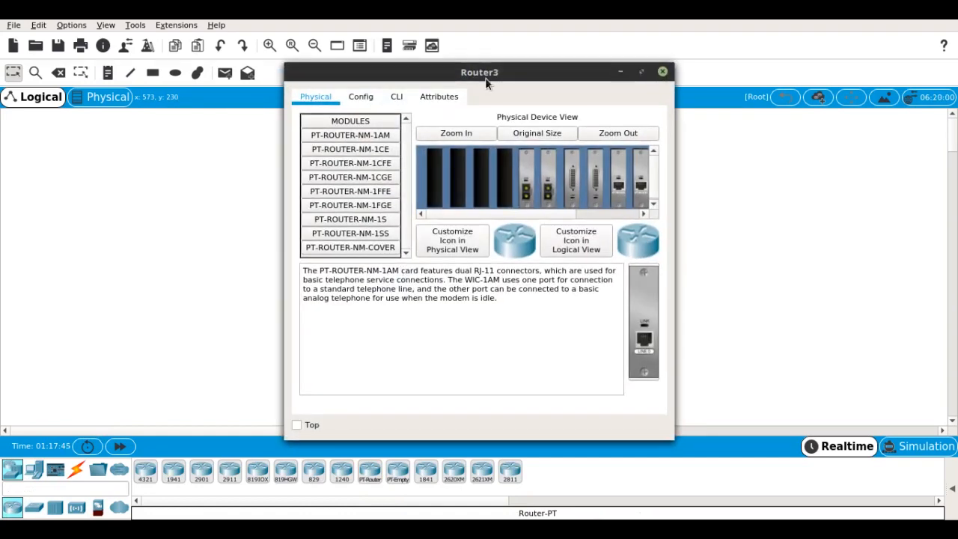
left_click_drag(485, 72, 466, 48)
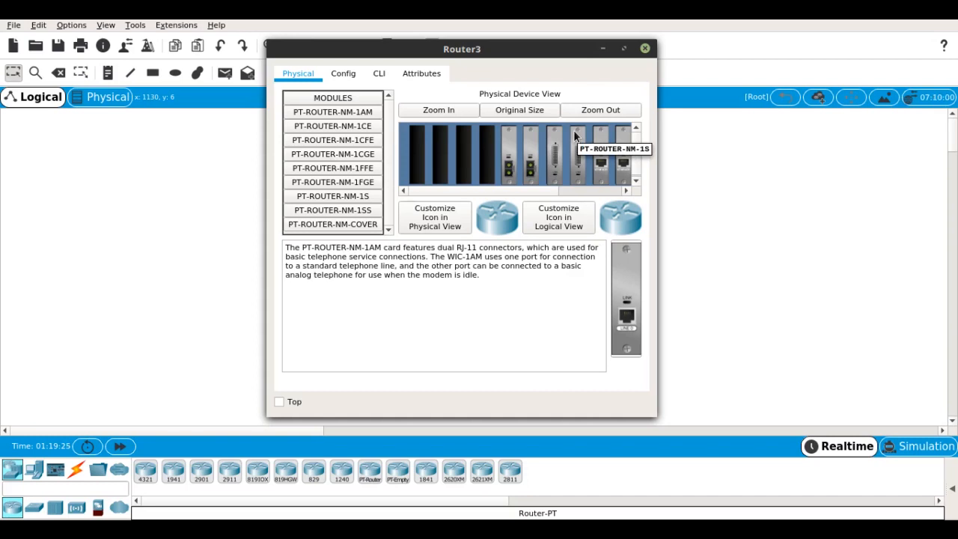
left_click(645, 50)
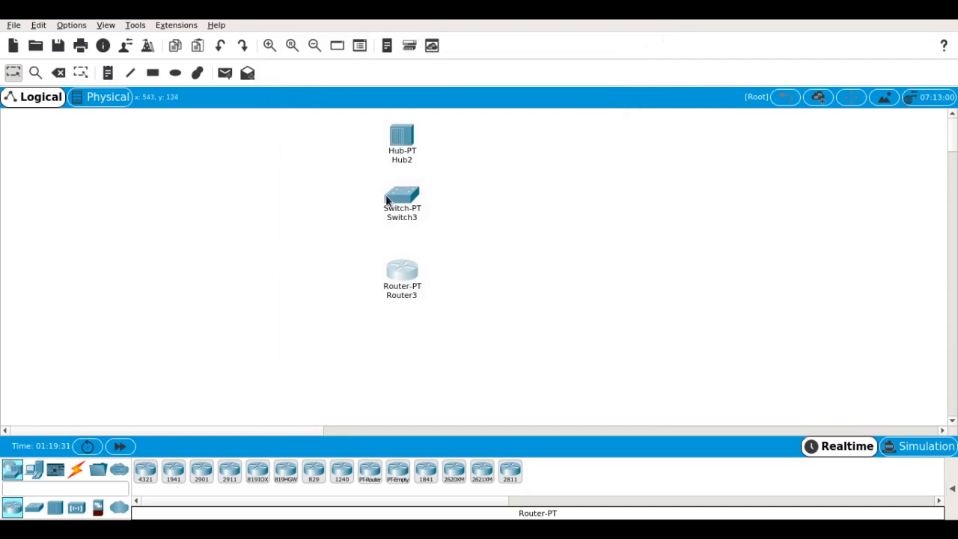
Step: Move the switch slightly down so it sits more evenly between the hub and the router
left_click_drag(395, 195, 396, 203)
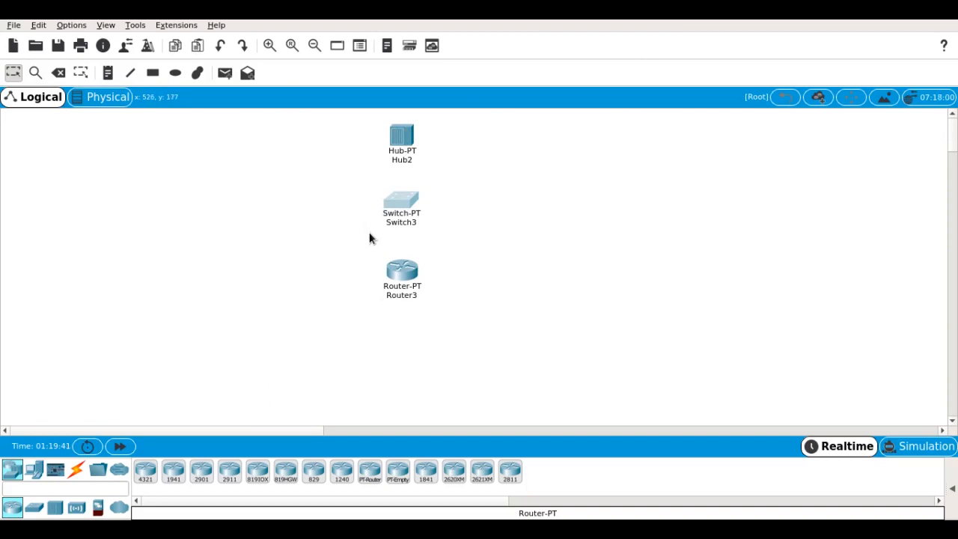
mouse_move(420, 193)
mouse_move(400, 212)
mouse_move(396, 154)
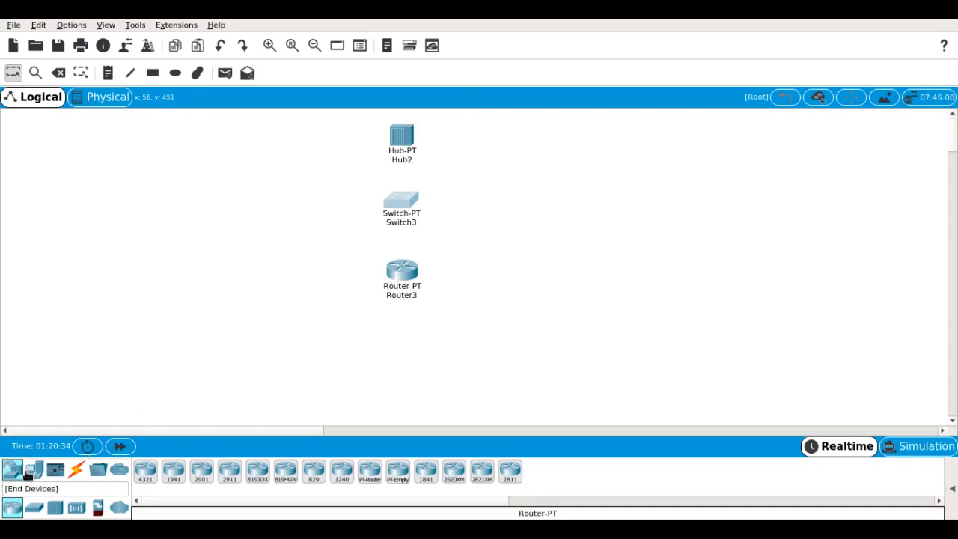
Step: Place a PC end device in the workspace to the left of the hub
left_click(33, 470)
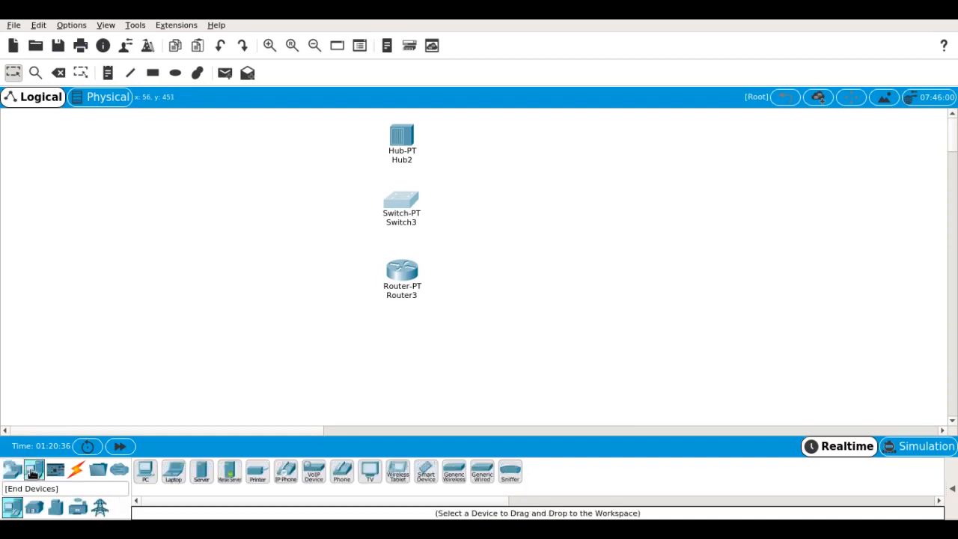
left_click(145, 470)
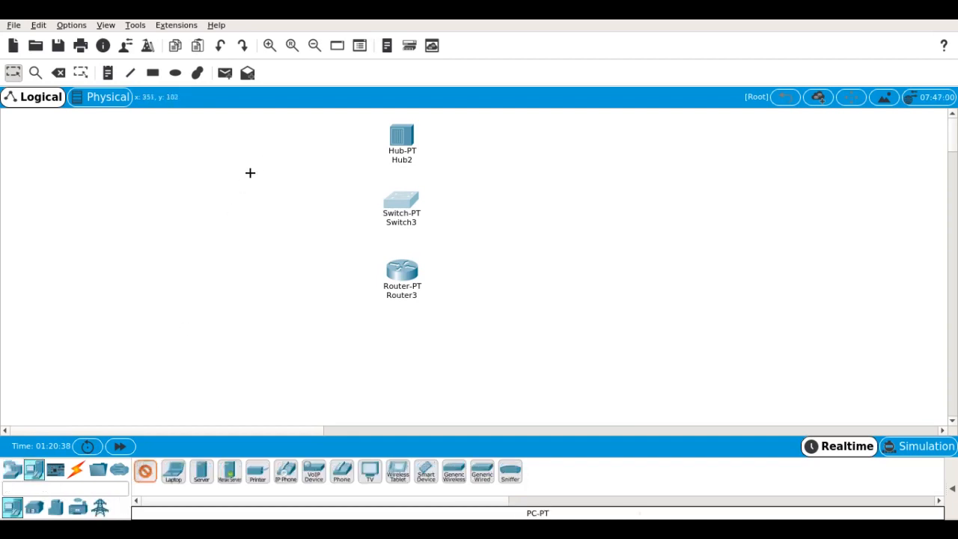
left_click(276, 146)
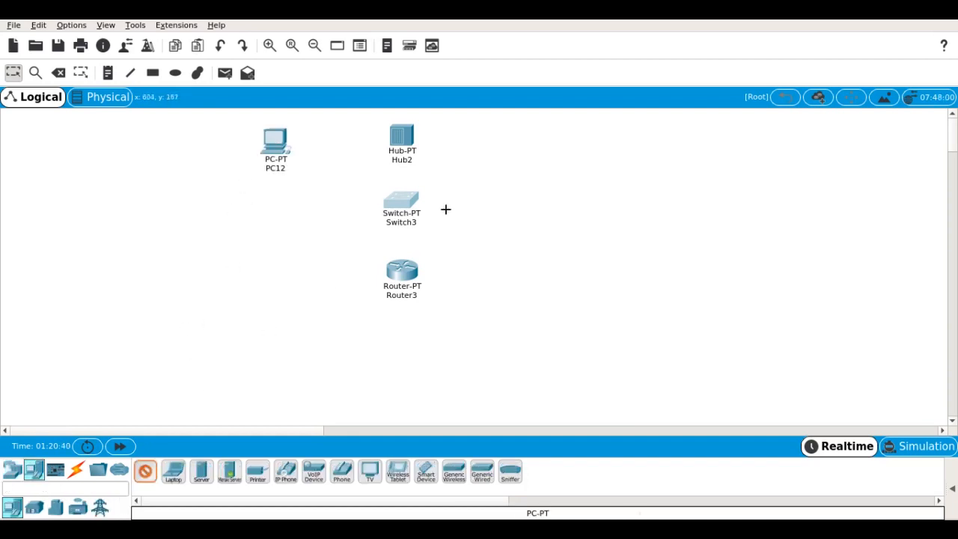
Step: Place five more PCs: one to the right of the hub and one on each side of the switch and router
left_click(533, 139)
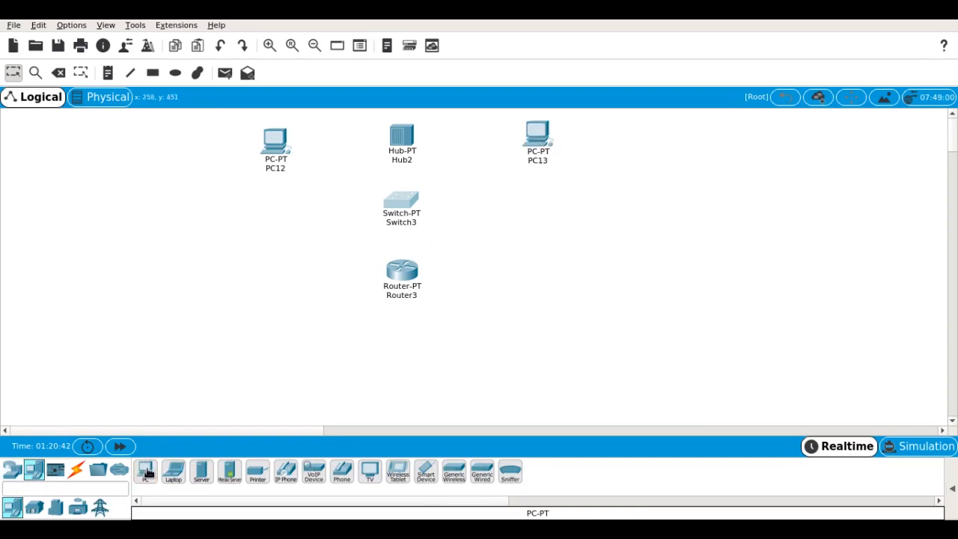
left_click(271, 216)
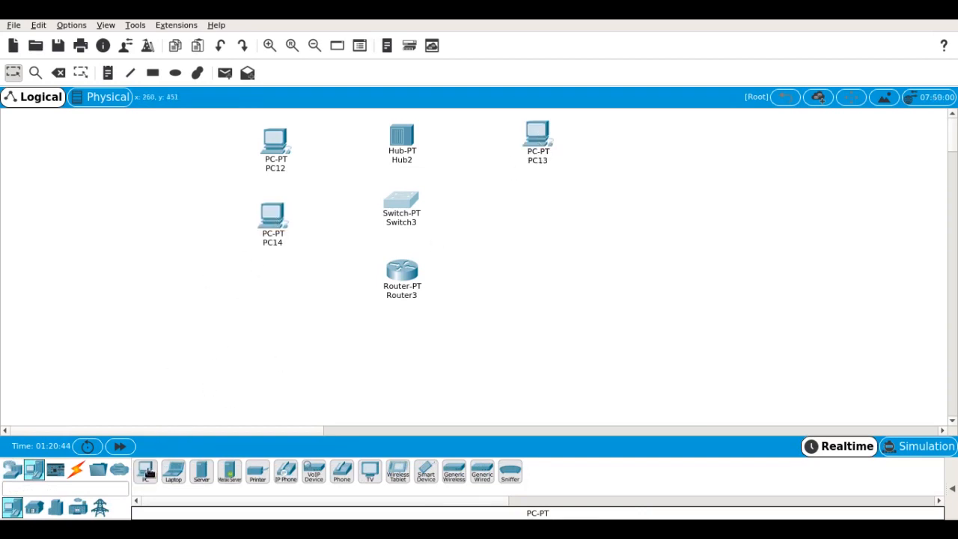
left_click(540, 210)
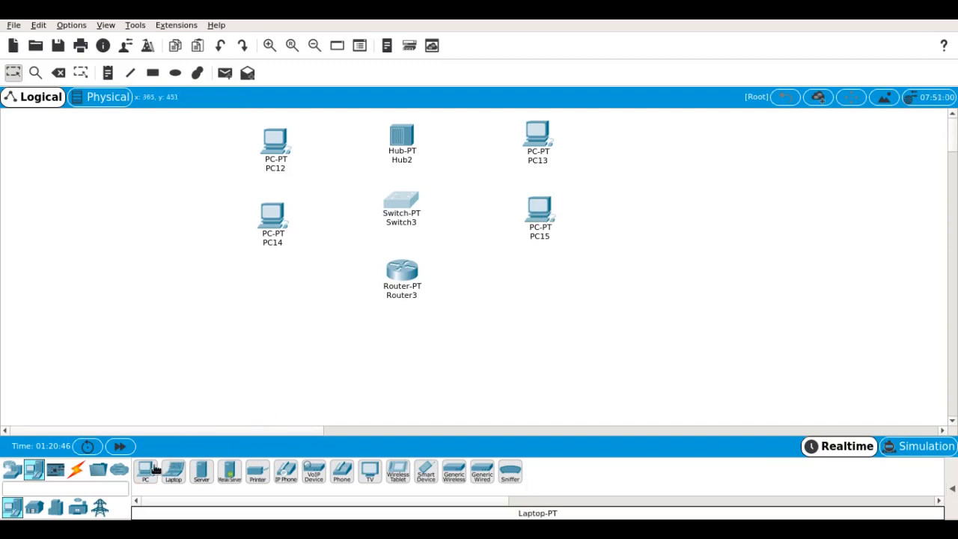
left_click(272, 299)
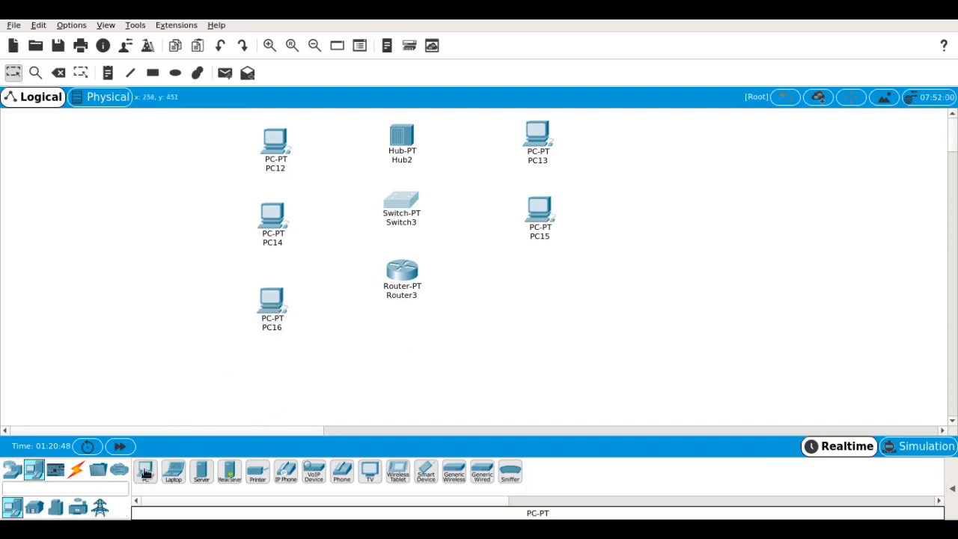
left_click(540, 293)
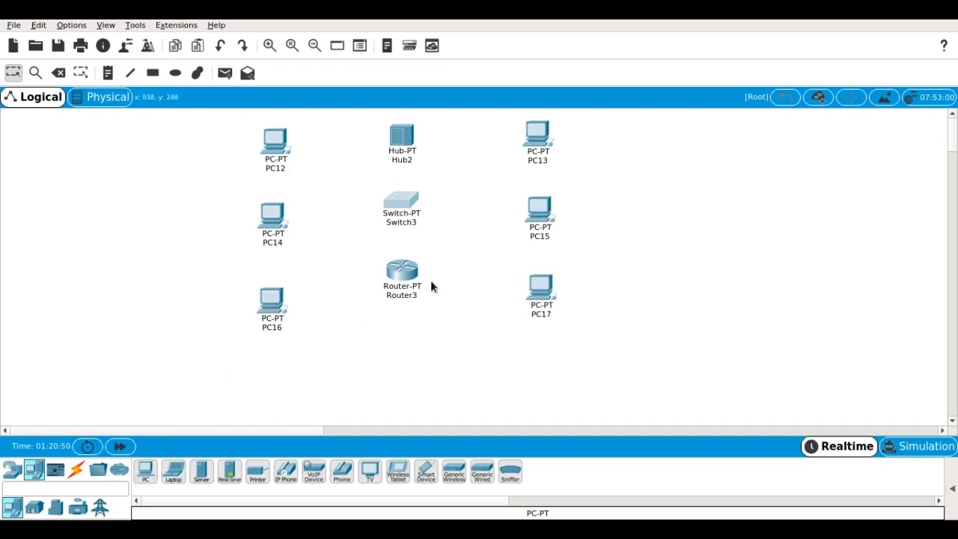
Step: Move the router and the switch slightly down so they line up with the PCs beside them
left_click_drag(402, 271, 404, 297)
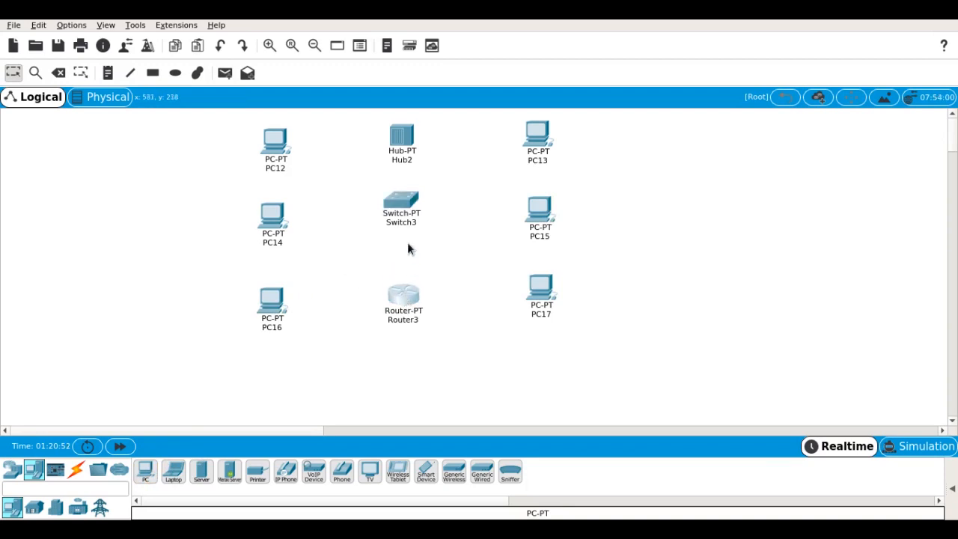
left_click_drag(406, 211, 406, 222)
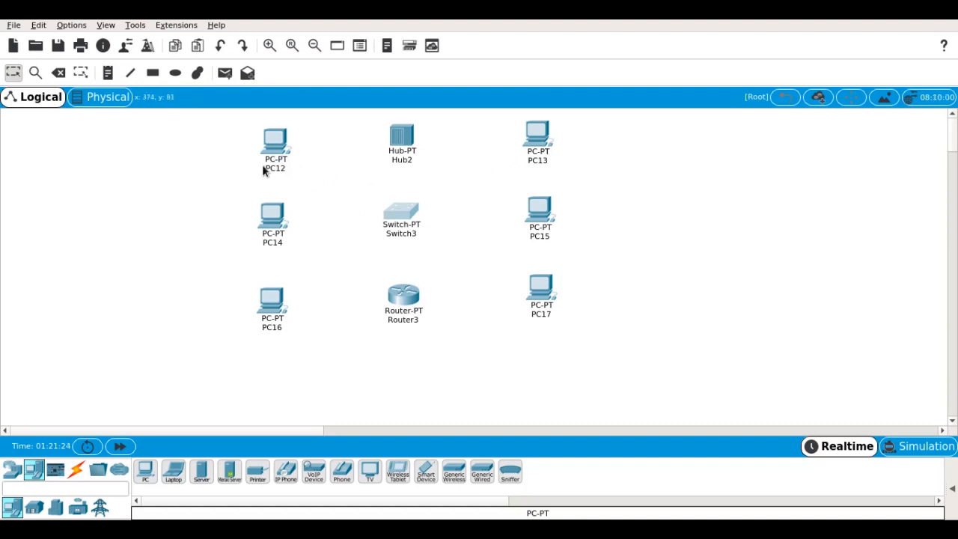
Step: Connect PC12's FastEthernet0 to the hub's FastEthernet0 with a copper straight-through cable
mouse_move(262, 170)
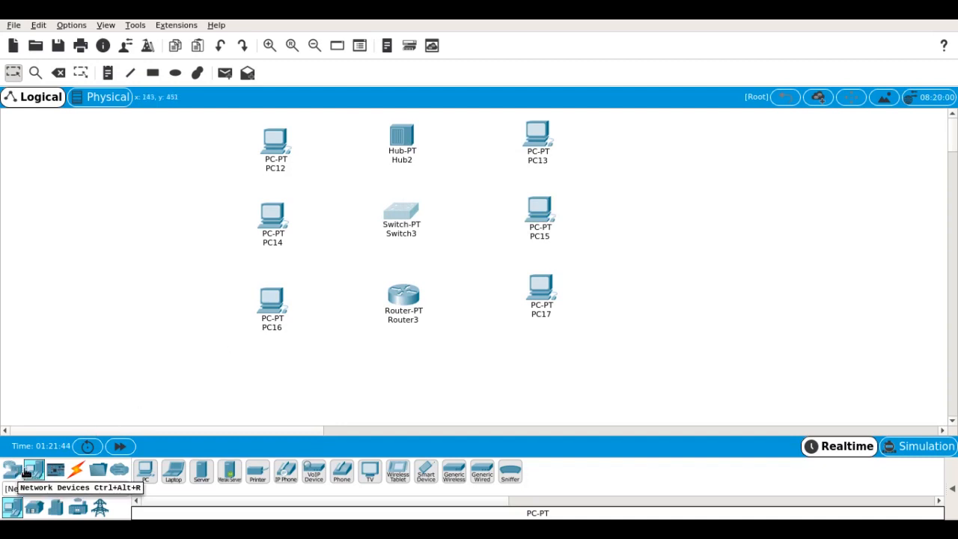
left_click(78, 472)
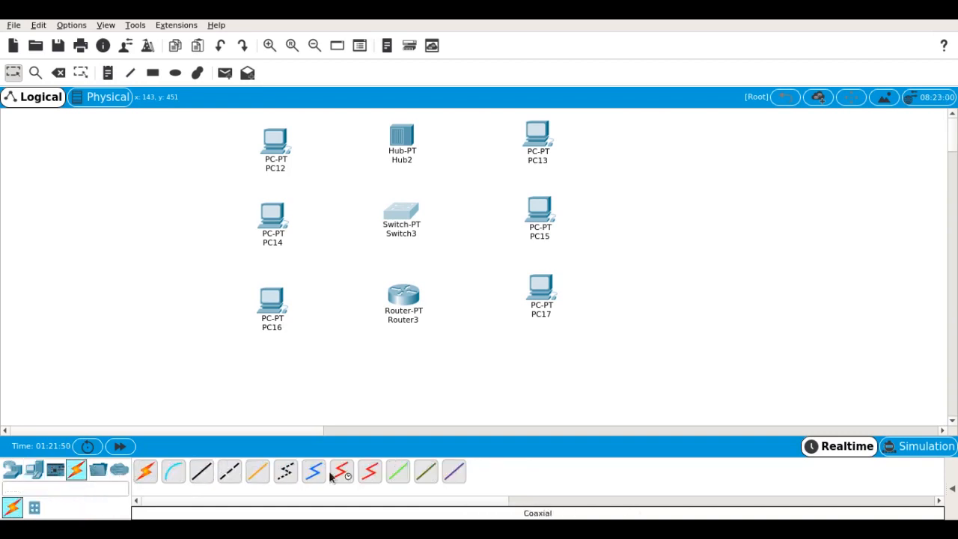
left_click(203, 471)
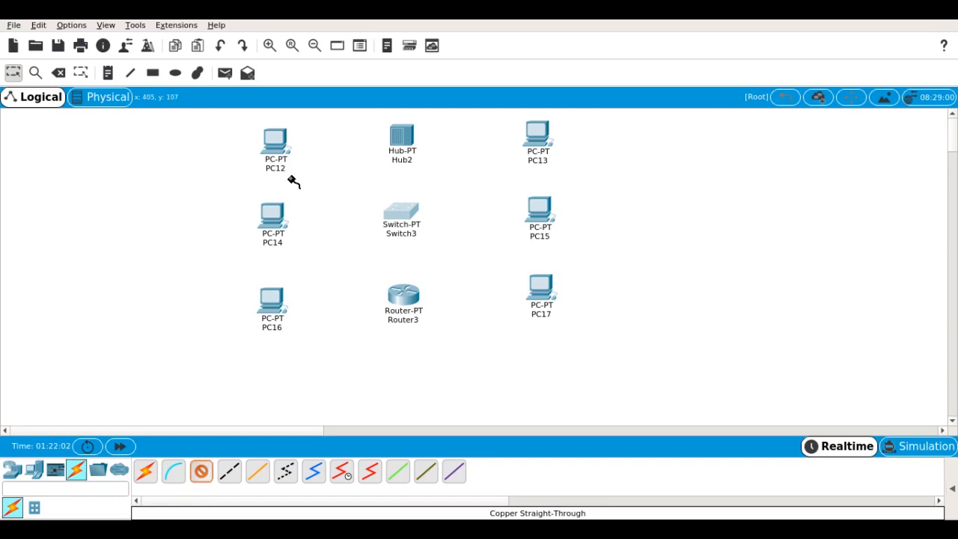
mouse_move(279, 140)
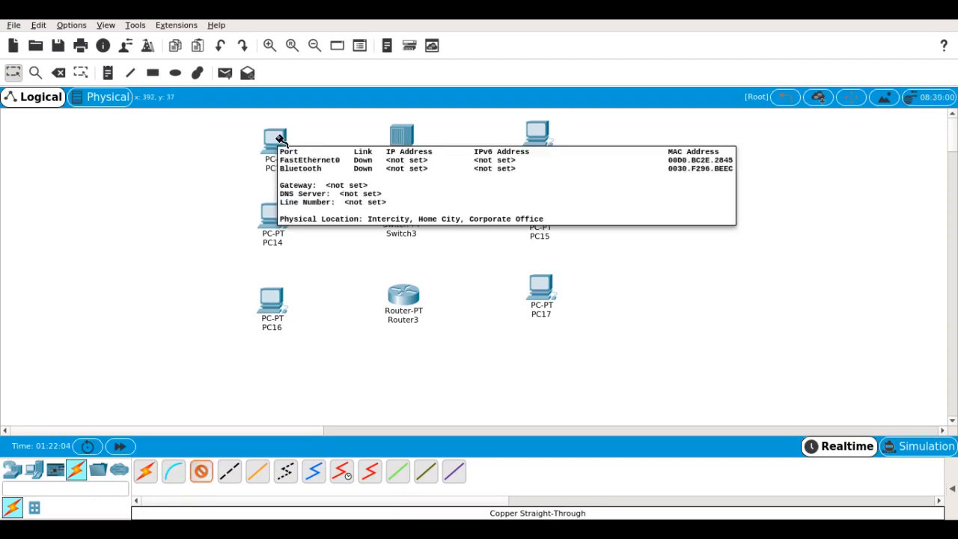
left_click(272, 136)
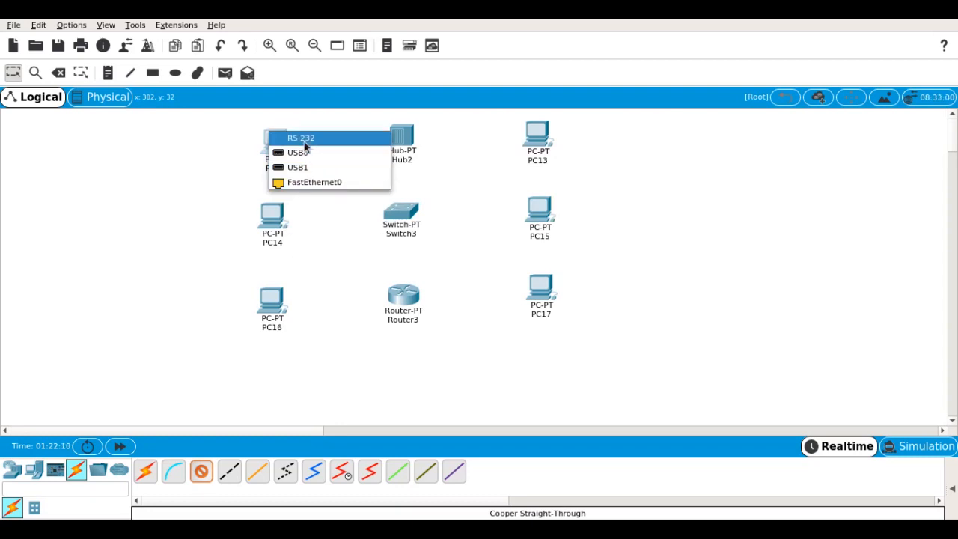
left_click(303, 184)
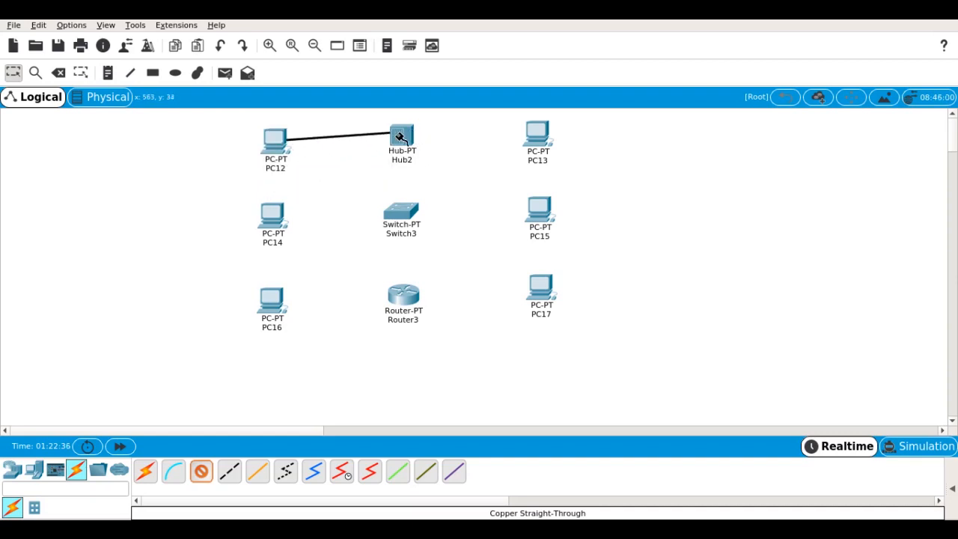
mouse_move(401, 137)
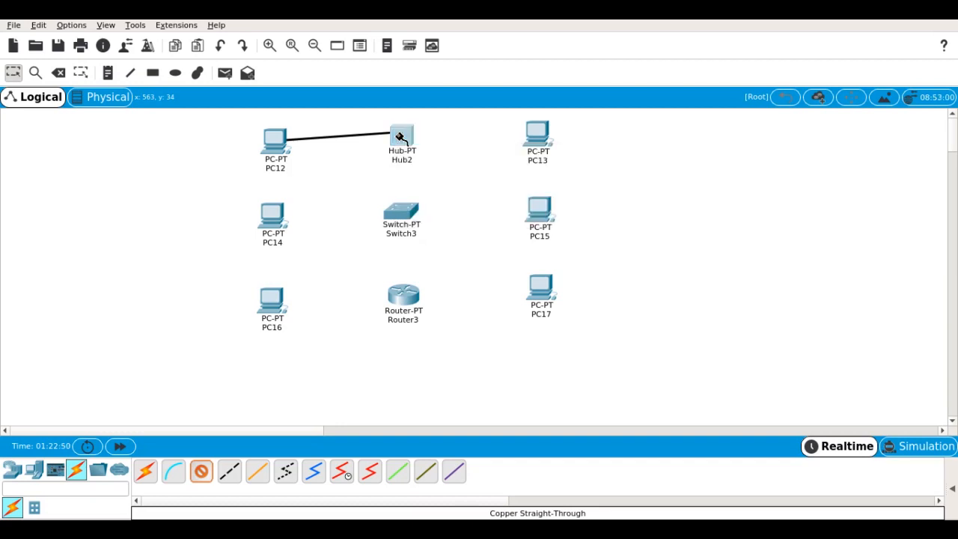
left_click(397, 137)
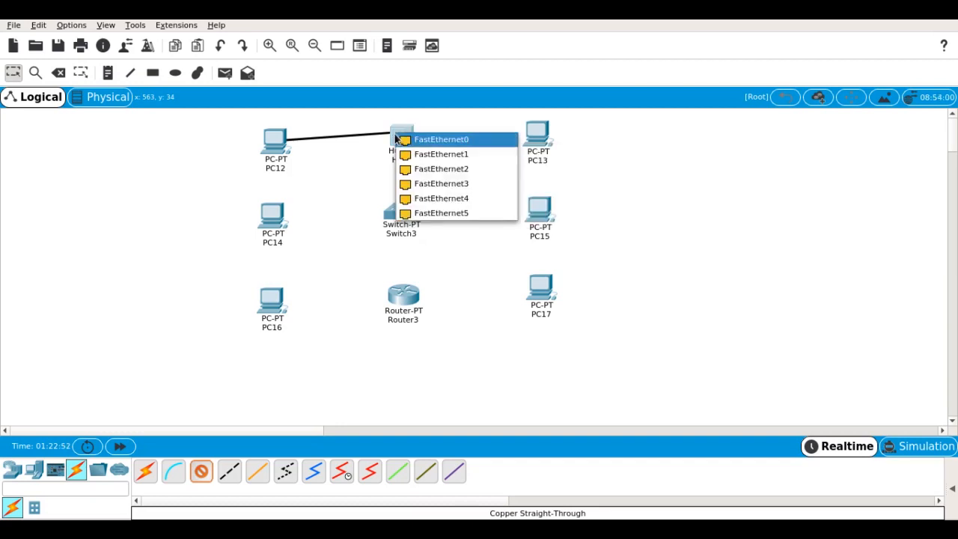
left_click(454, 139)
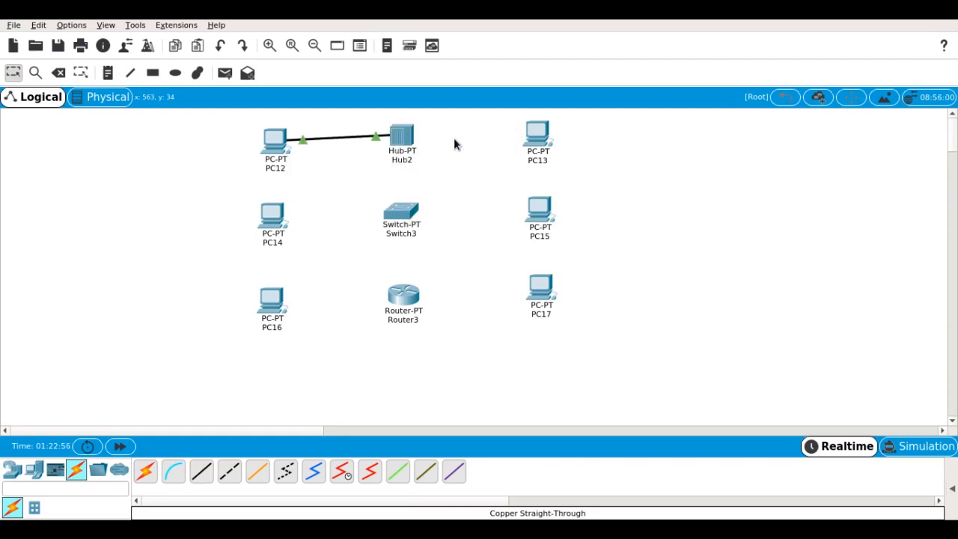
Step: Connect the hub's FastEthernet1 to PC13's FastEthernet0 with a copper straight-through cable
left_click(201, 470)
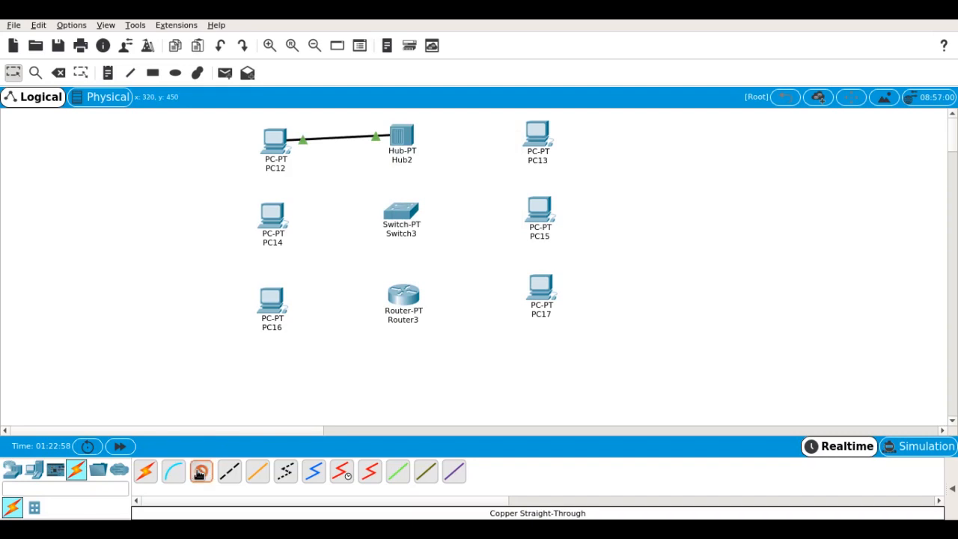
left_click(402, 135)
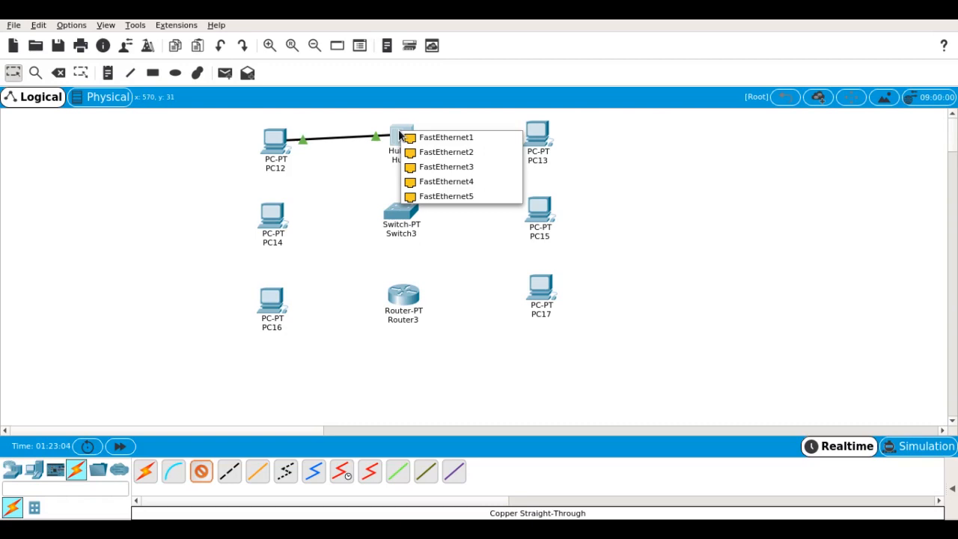
left_click(446, 138)
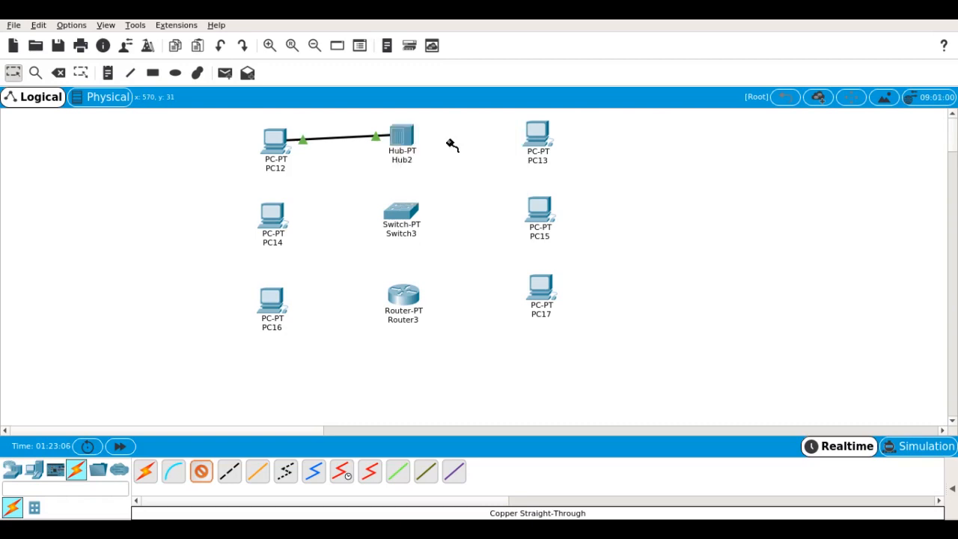
left_click(528, 133)
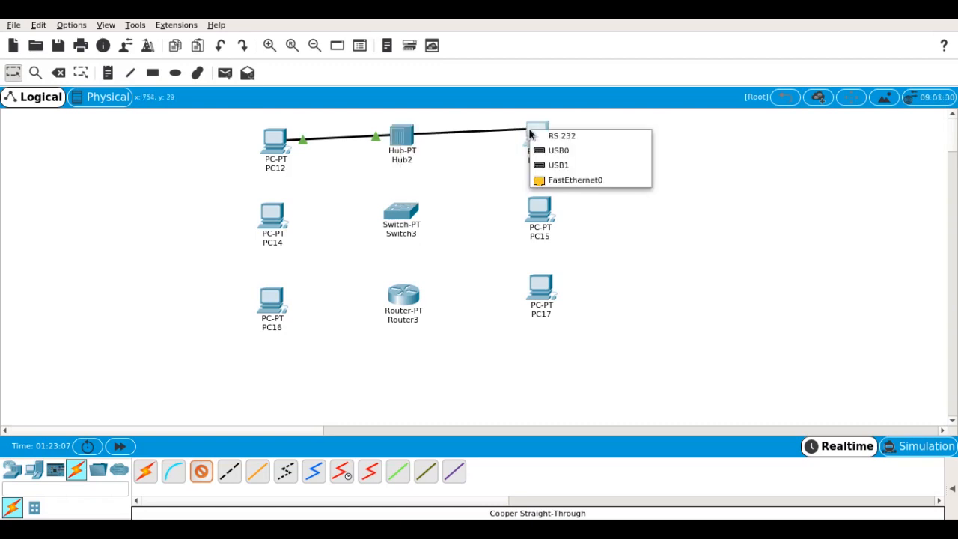
left_click(563, 179)
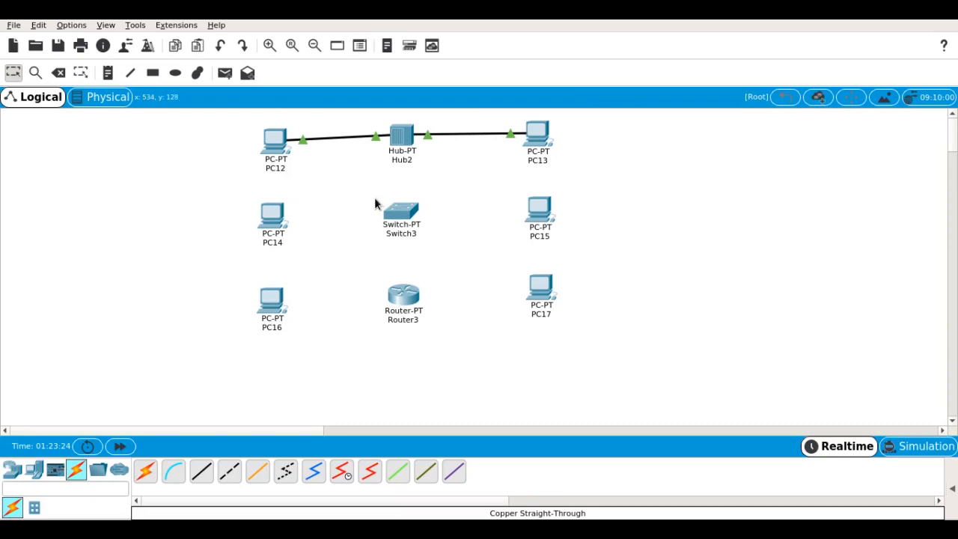
Step: Connect PC14's FastEthernet0 to the switch's FastEthernet0/1 with a copper straight-through cable
mouse_move(274, 142)
left_click(202, 473)
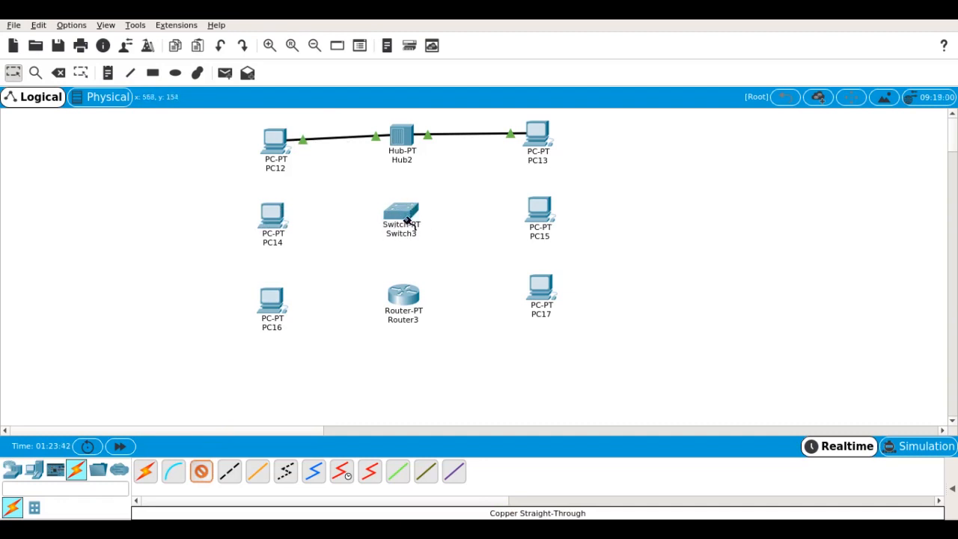
left_click(269, 216)
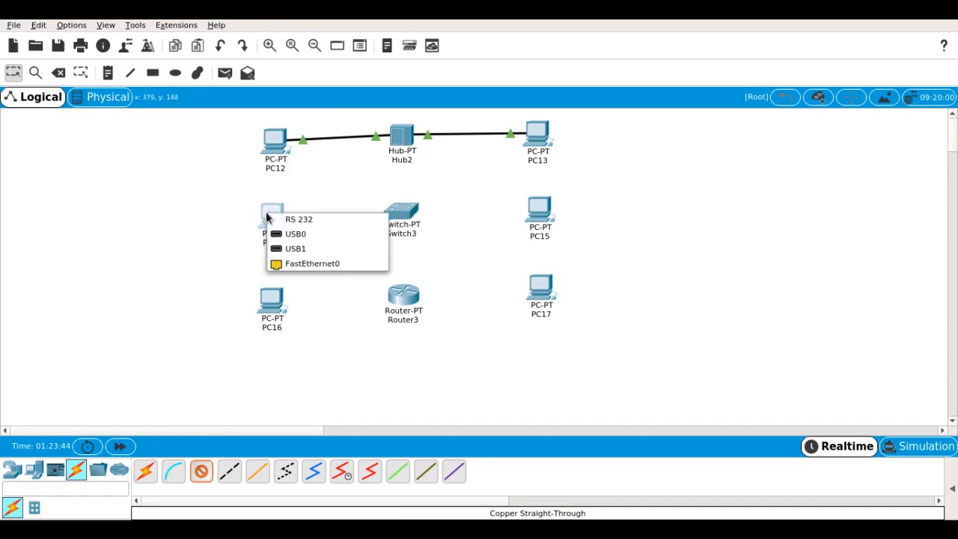
left_click(312, 264)
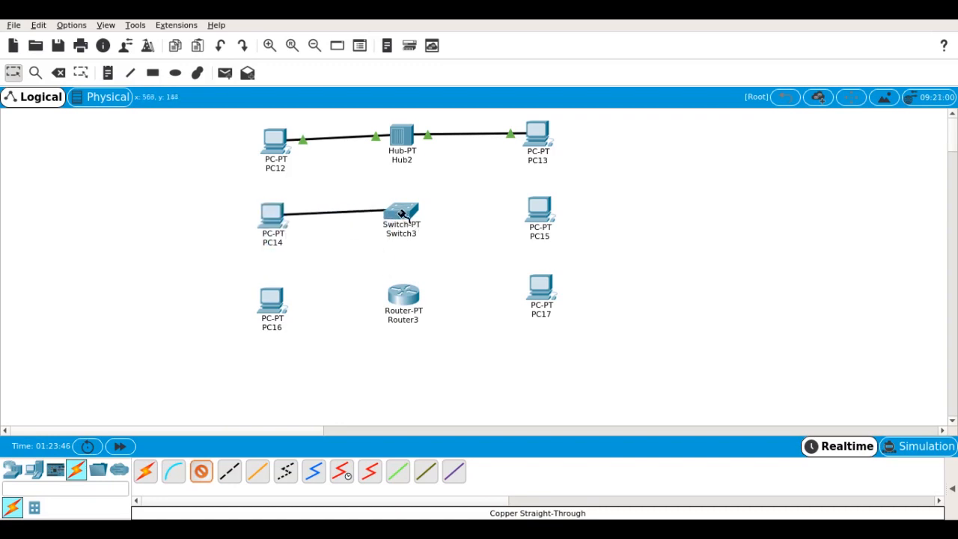
left_click(399, 214)
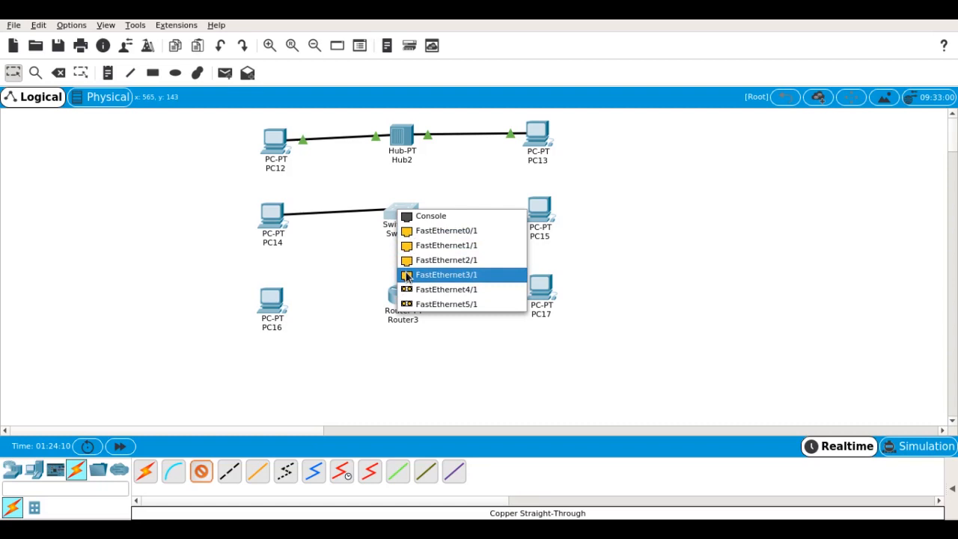
left_click(444, 231)
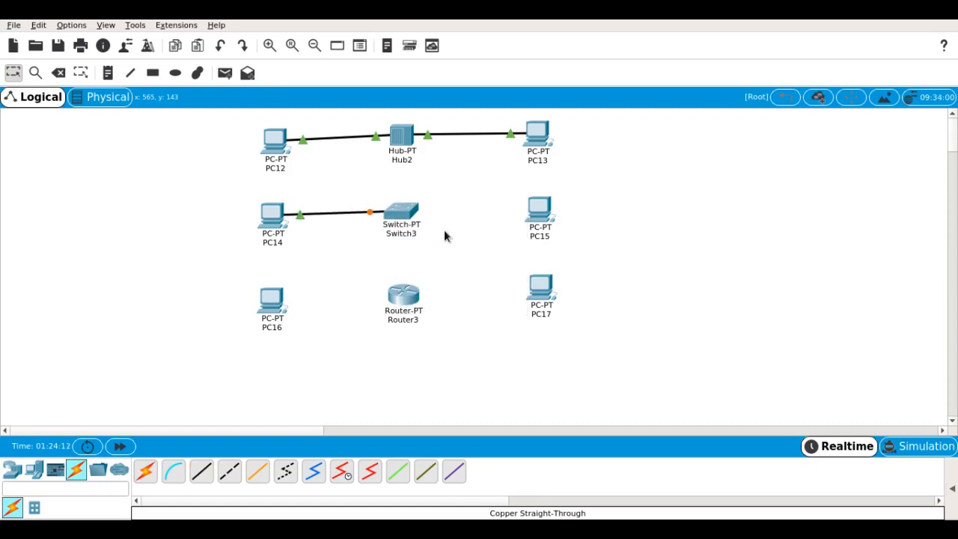
Step: Connect the switch's FastEthernet1/1 to PC15's FastEthernet0 with a copper straight-through cable
left_click(201, 472)
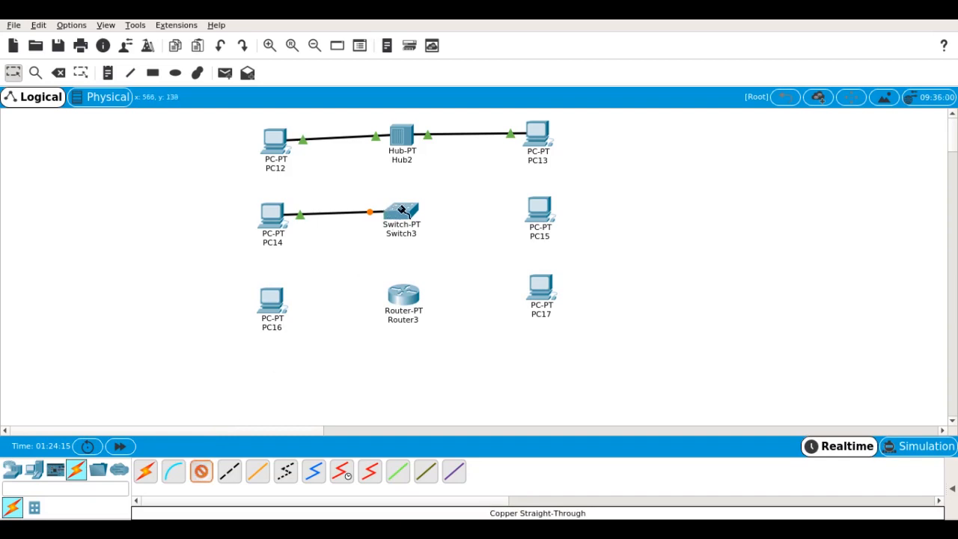
left_click(404, 213)
left_click(449, 229)
left_click(535, 208)
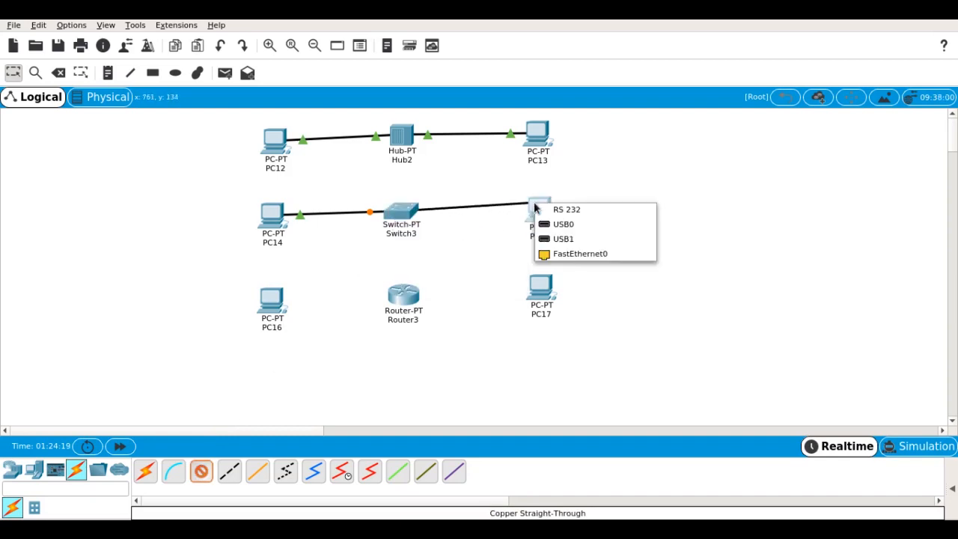
left_click(571, 255)
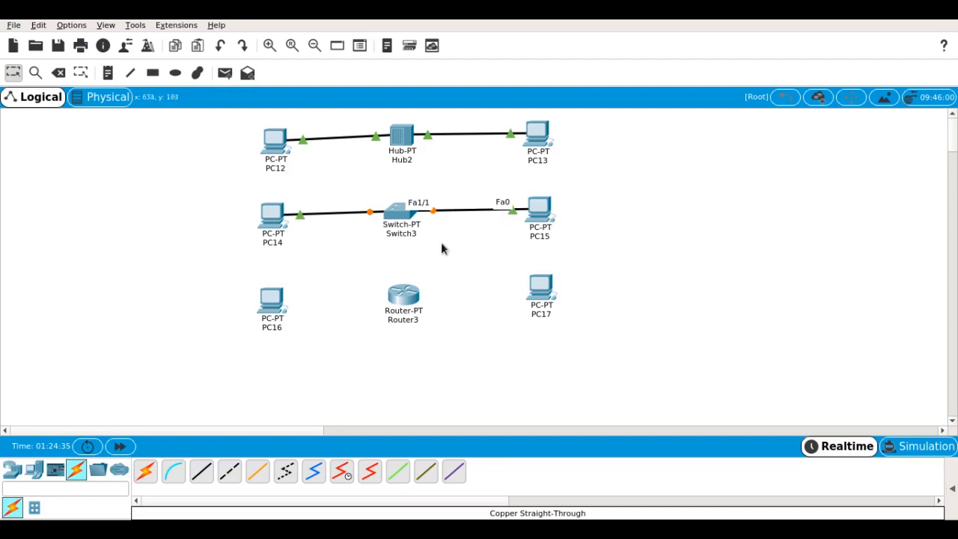
Step: Delete the two PCs on either side of the router, PC16 and PC17
left_click(271, 305)
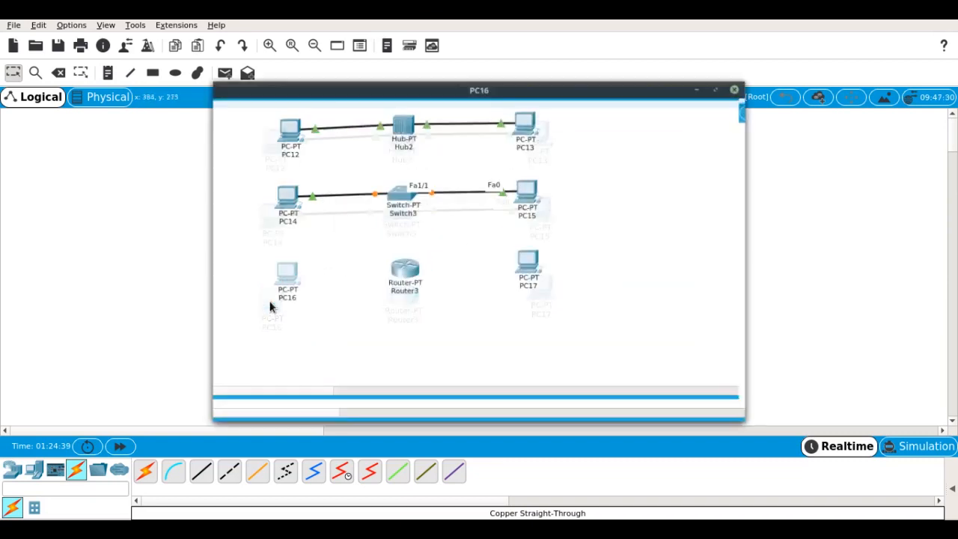
left_click(764, 71)
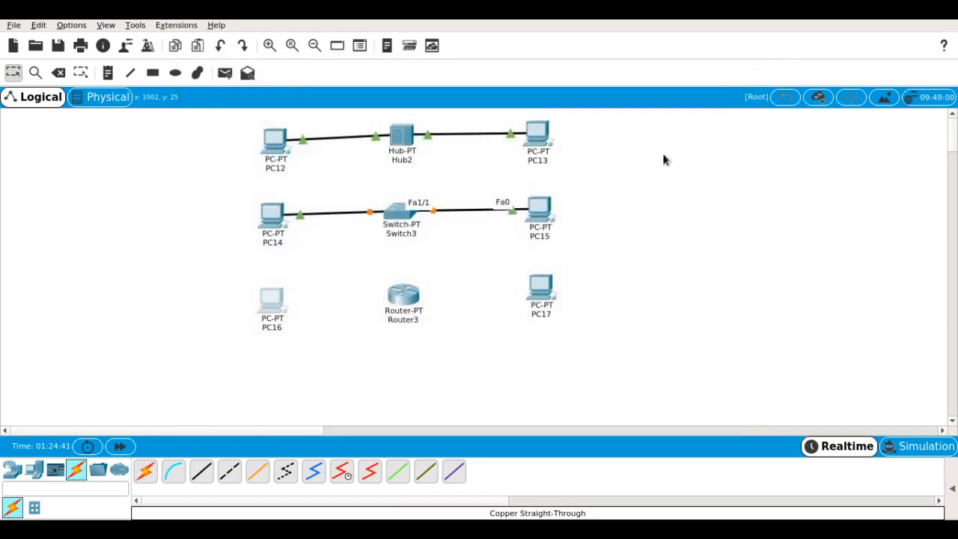
key("Delete")
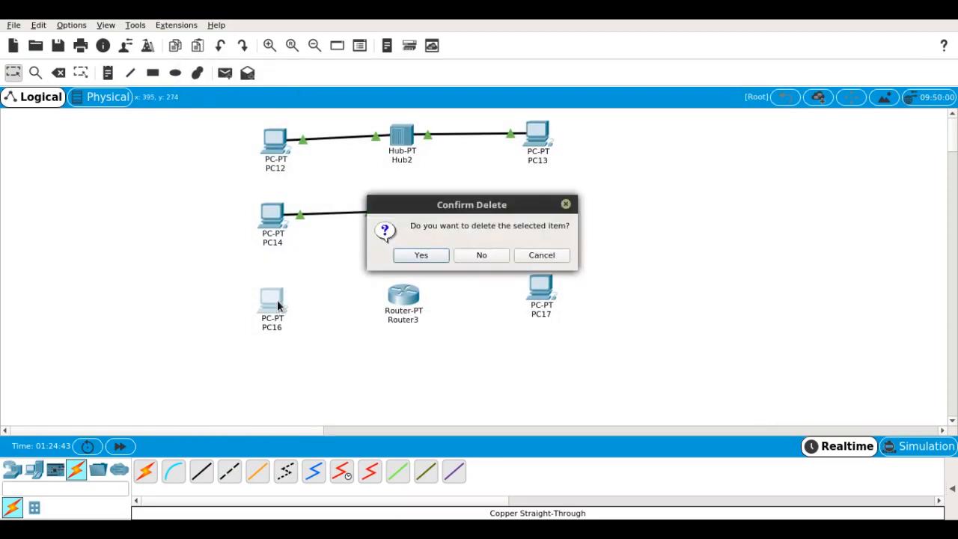
left_click(409, 254)
left_click(541, 288)
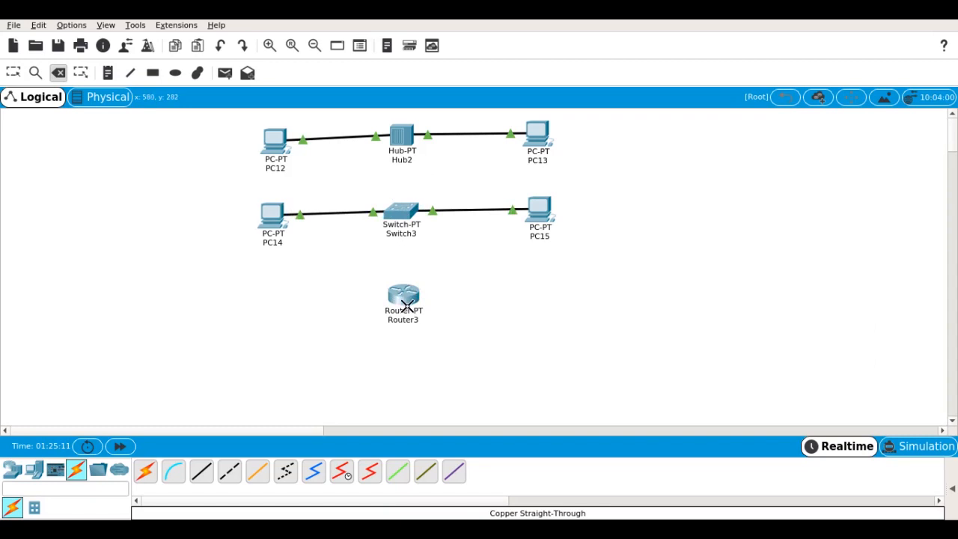
Step: Place a generic PT-Router on each side of Router3 and align the three routers in a row
mouse_move(407, 306)
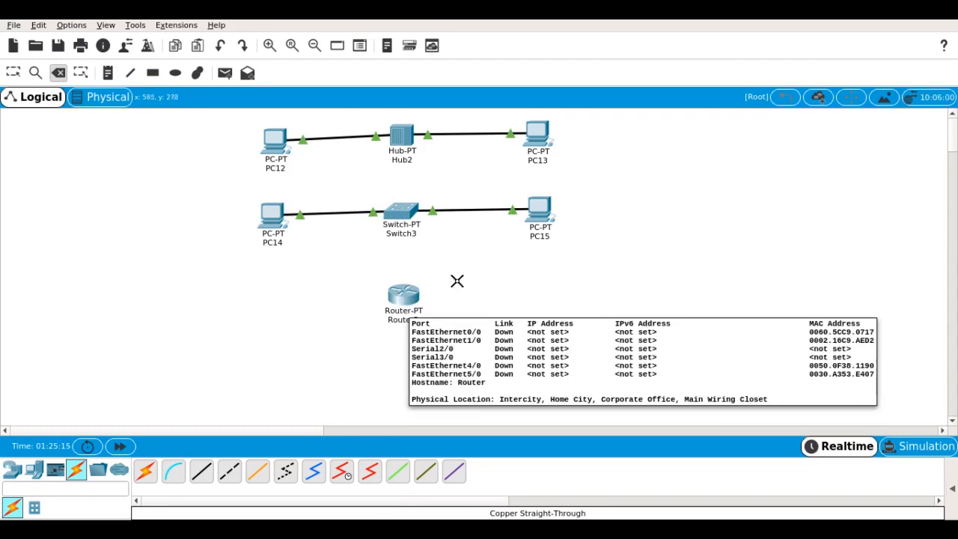
left_click(13, 471)
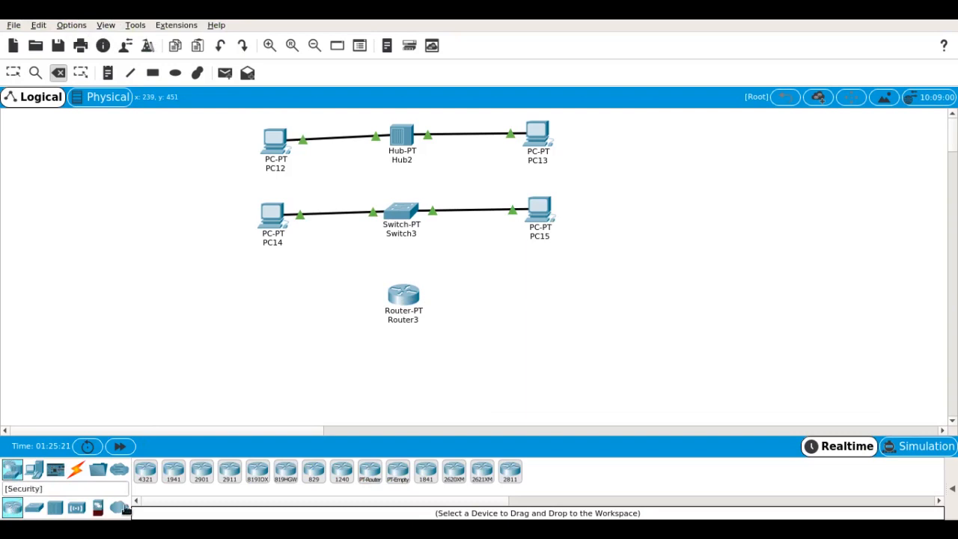
left_click(370, 470)
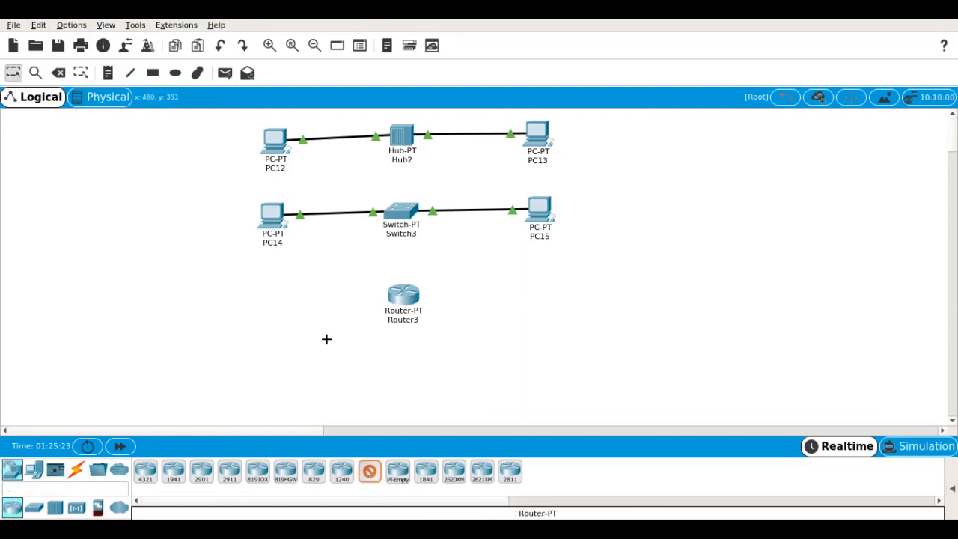
left_click(286, 305)
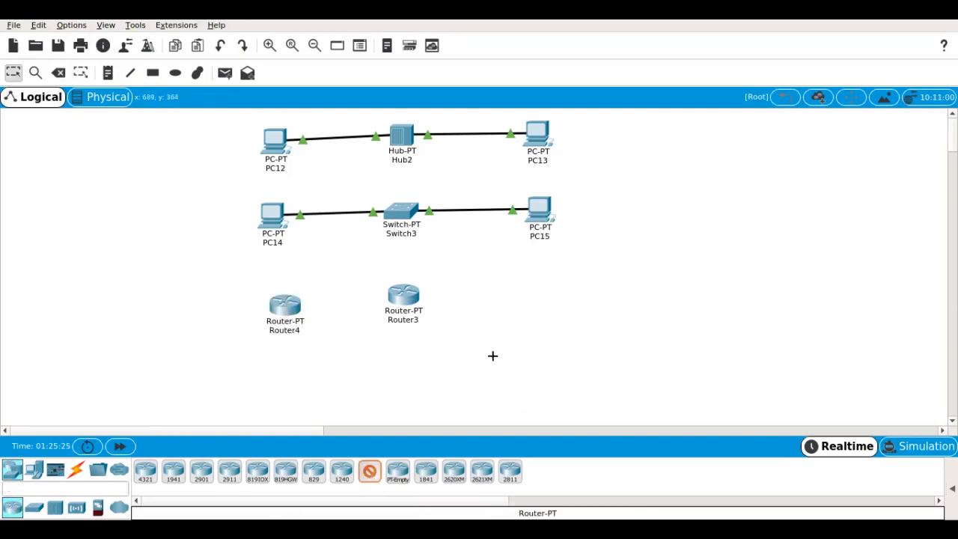
left_click(544, 286)
left_click_drag(288, 315, 278, 298)
left_click_drag(411, 301, 411, 286)
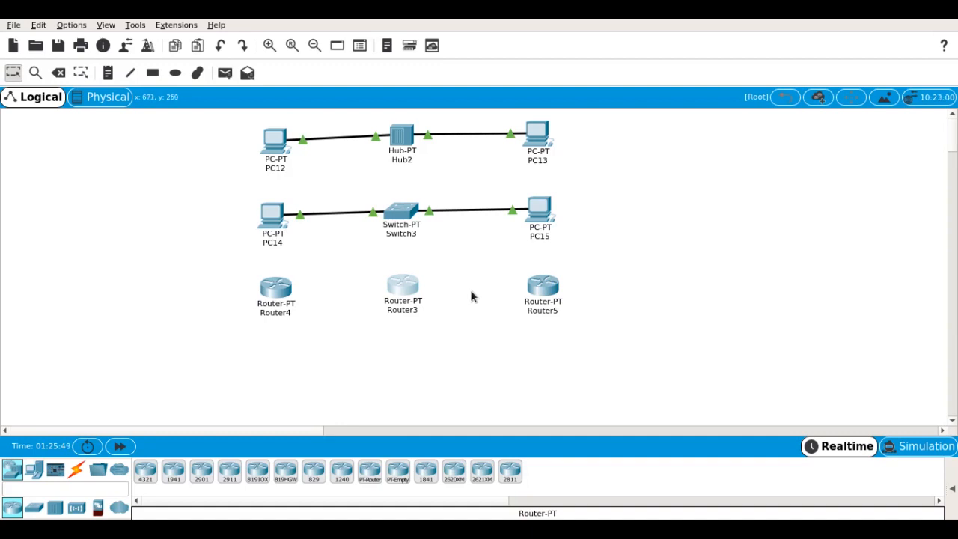
Step: Connect Router4's FastEthernet4/0 to Router3's FastEthernet4/0 with a fiber cable
left_click(78, 470)
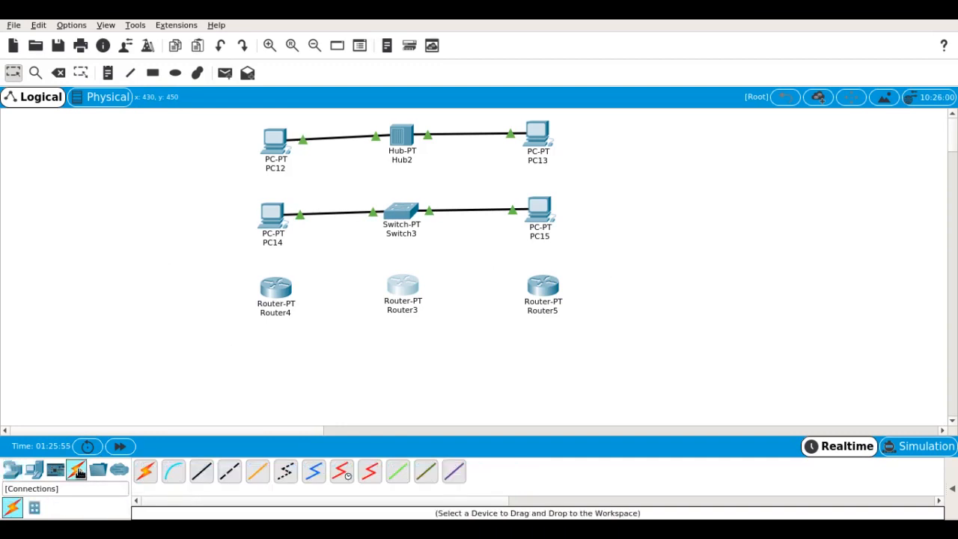
left_click(262, 477)
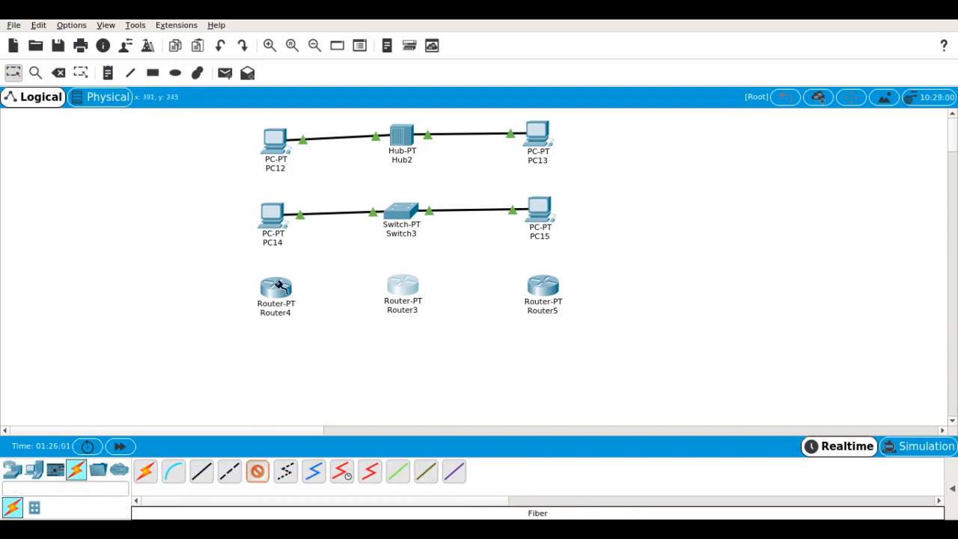
left_click(276, 285)
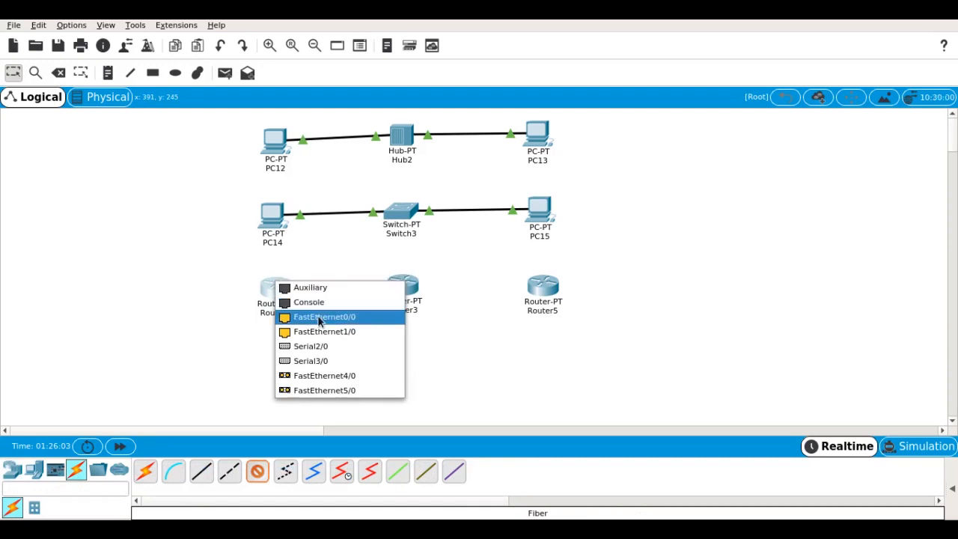
left_click(347, 379)
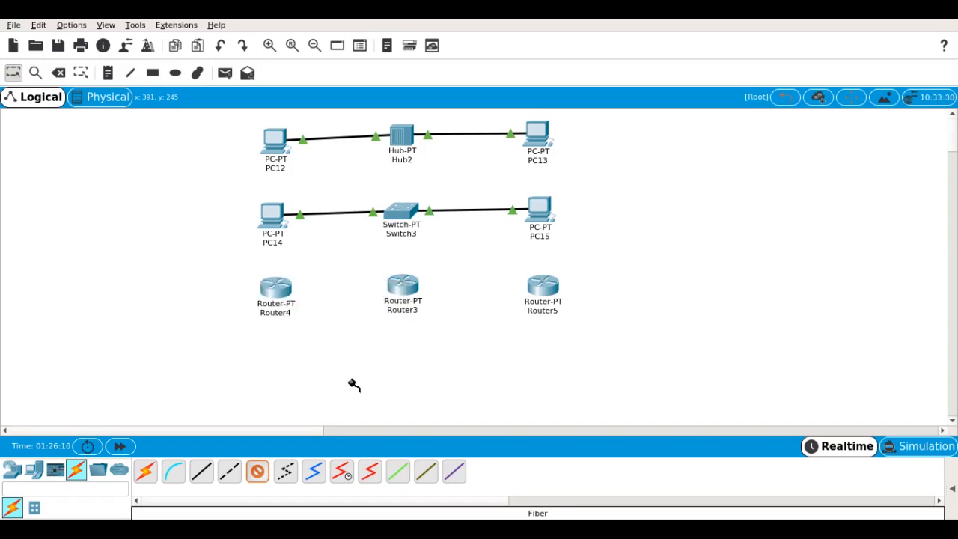
left_click(400, 287)
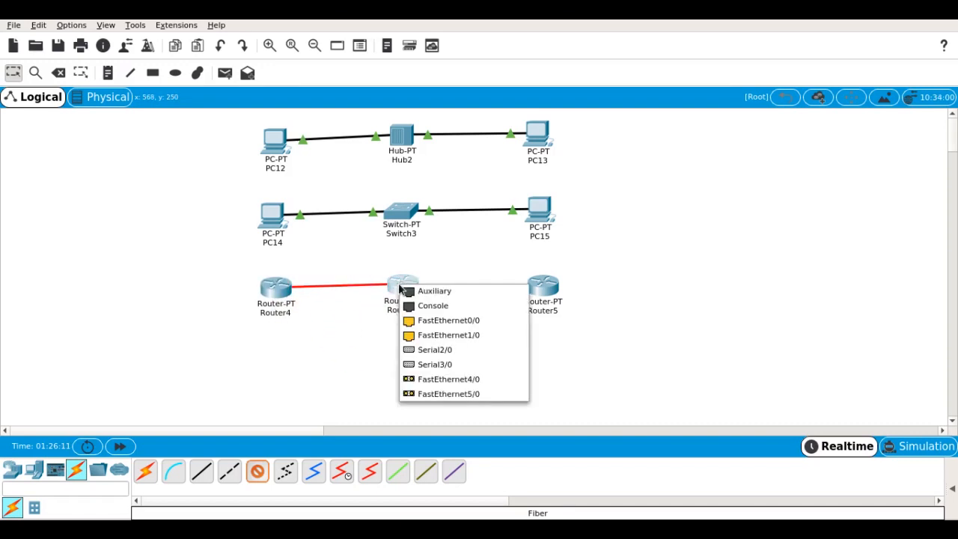
left_click(437, 379)
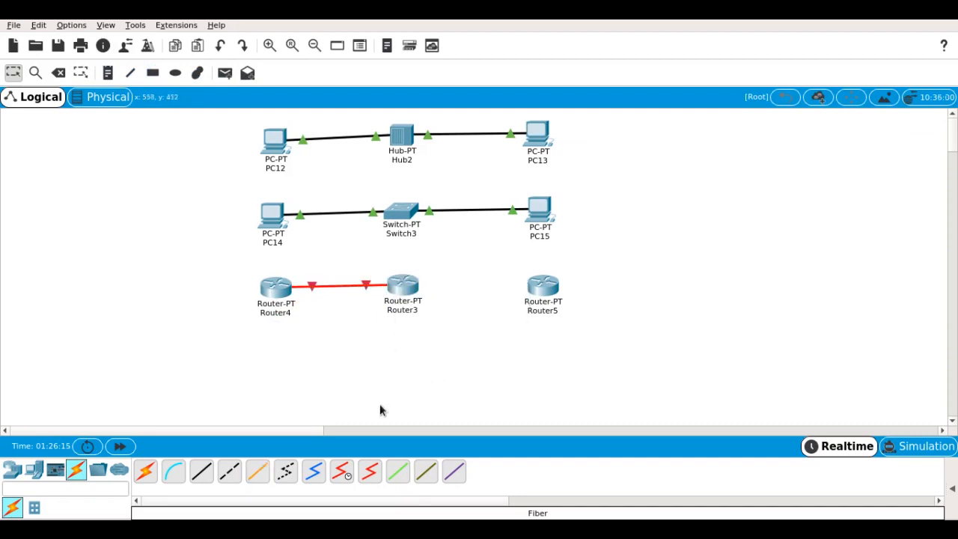
Step: Connect Router3's FastEthernet5/0 to Router5's FastEthernet4/0 with a fiber cable
left_click(258, 471)
left_click(404, 283)
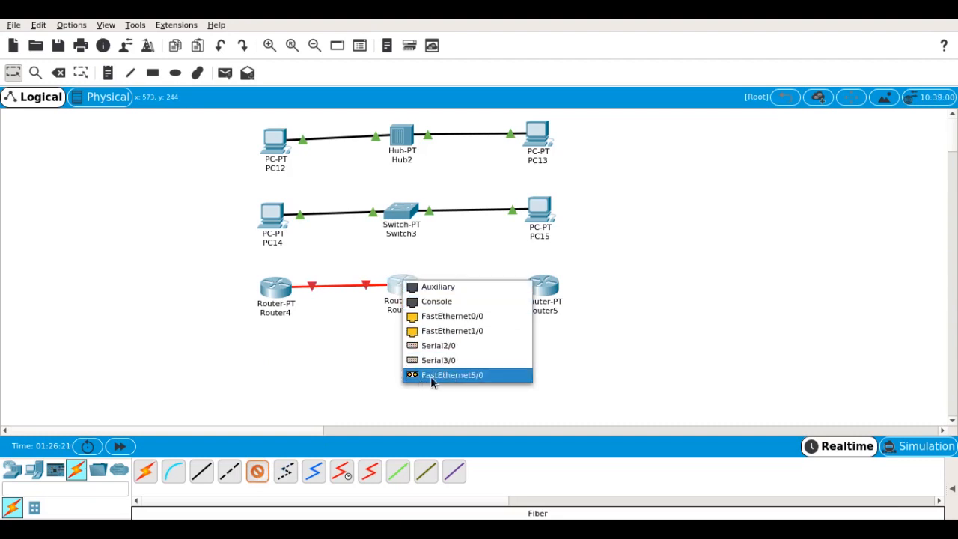
left_click(463, 376)
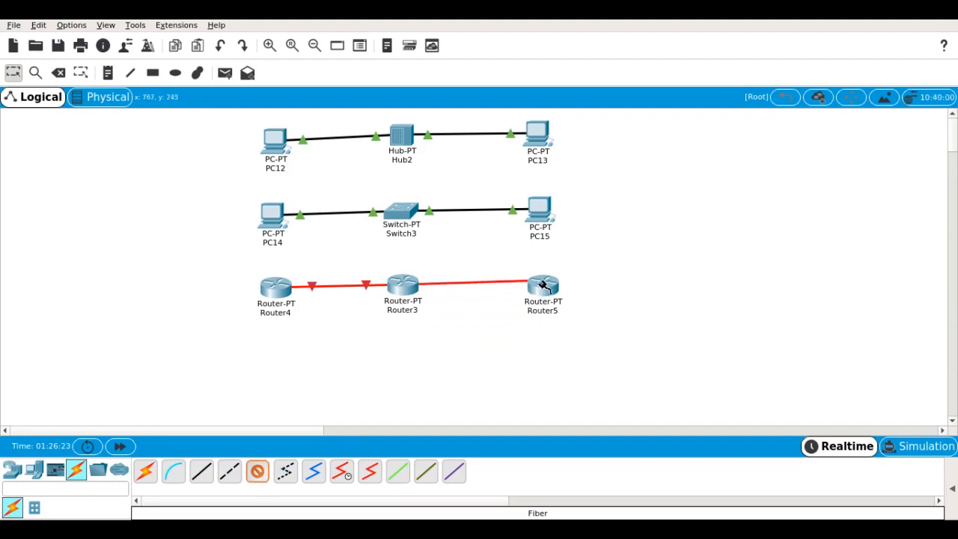
left_click(540, 286)
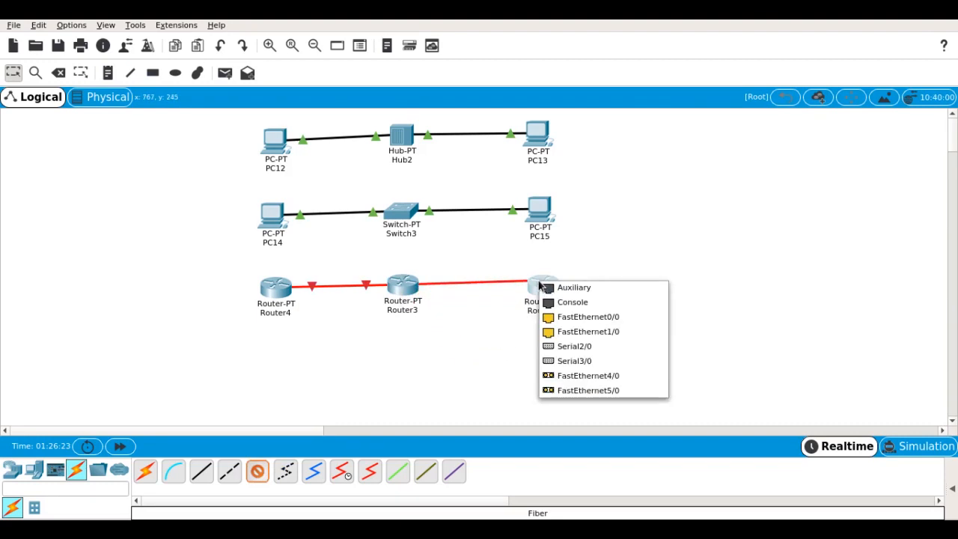
left_click(577, 376)
Step: Turn on the FastEthernet4/0 port in Router4's configuration and close its window
mouse_move(539, 291)
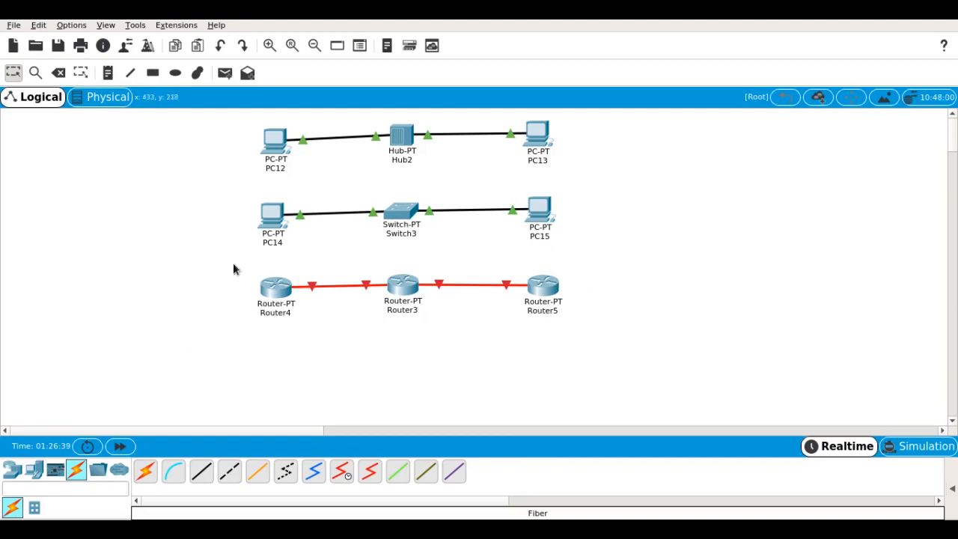
left_click(274, 291)
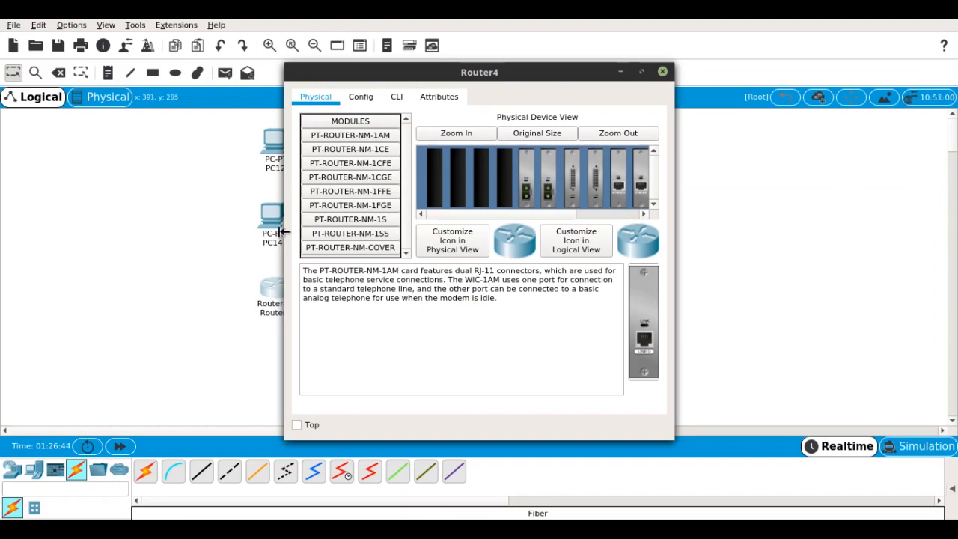
left_click(368, 98)
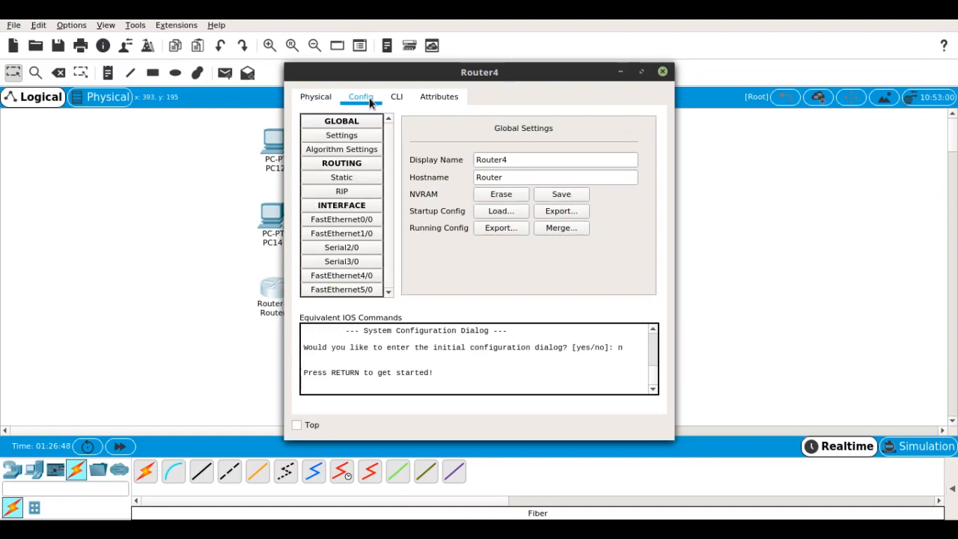
left_click(354, 276)
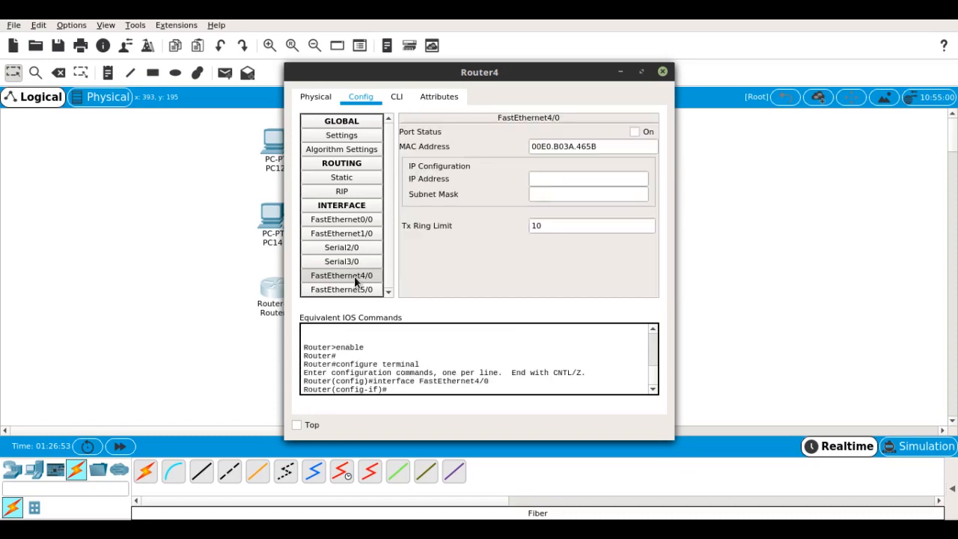
left_click(634, 132)
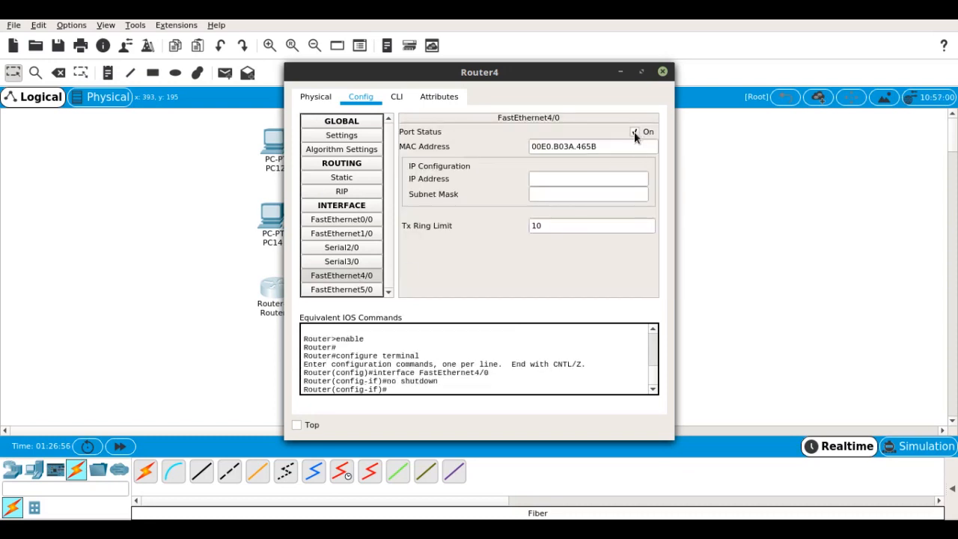
left_click(663, 71)
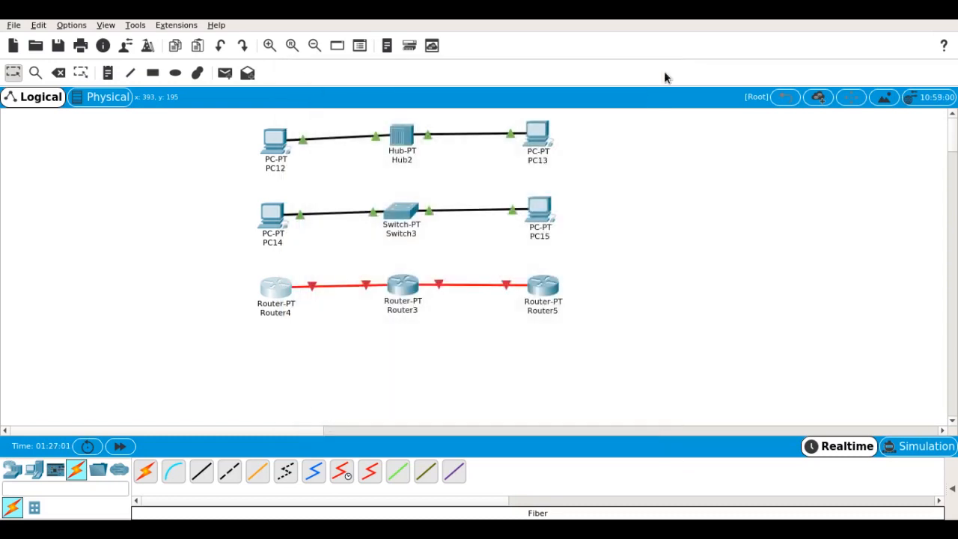
Step: Turn on the FastEthernet4/0 and FastEthernet5/0 ports in Router3's configuration and close its window
left_click(405, 288)
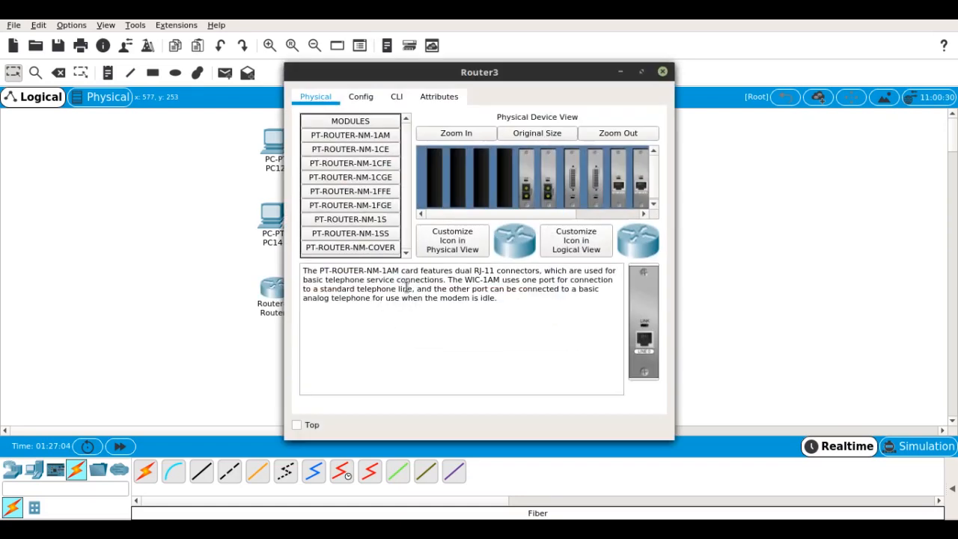
left_click(363, 98)
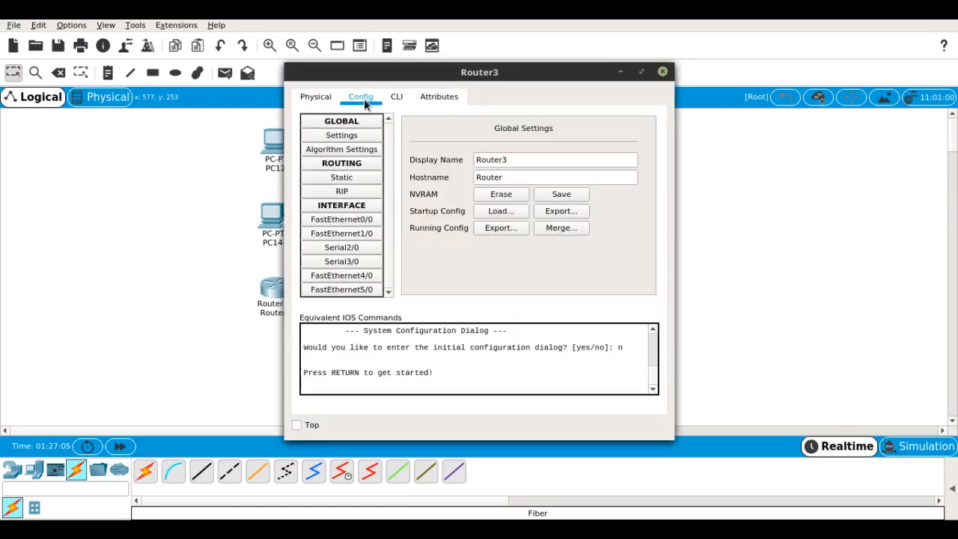
left_click(362, 276)
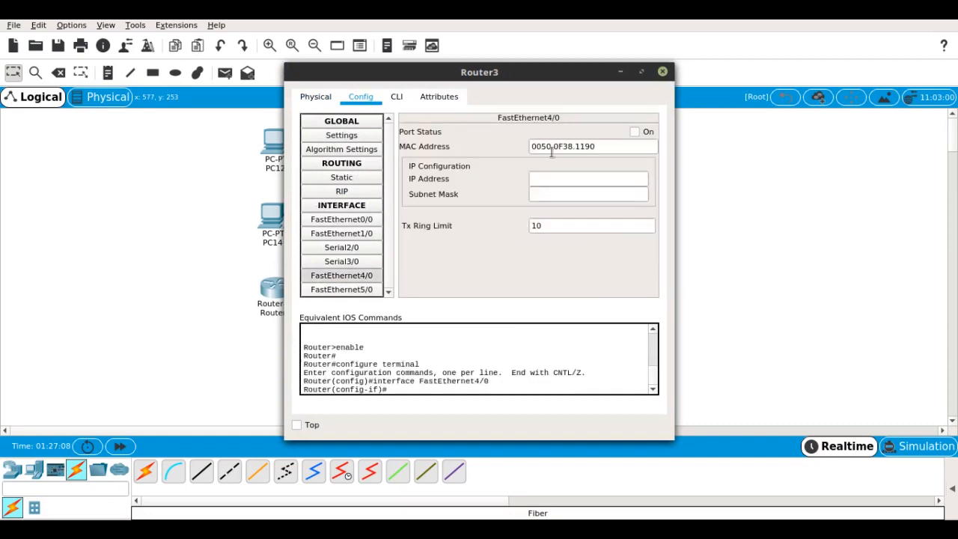
left_click(633, 133)
left_click(365, 289)
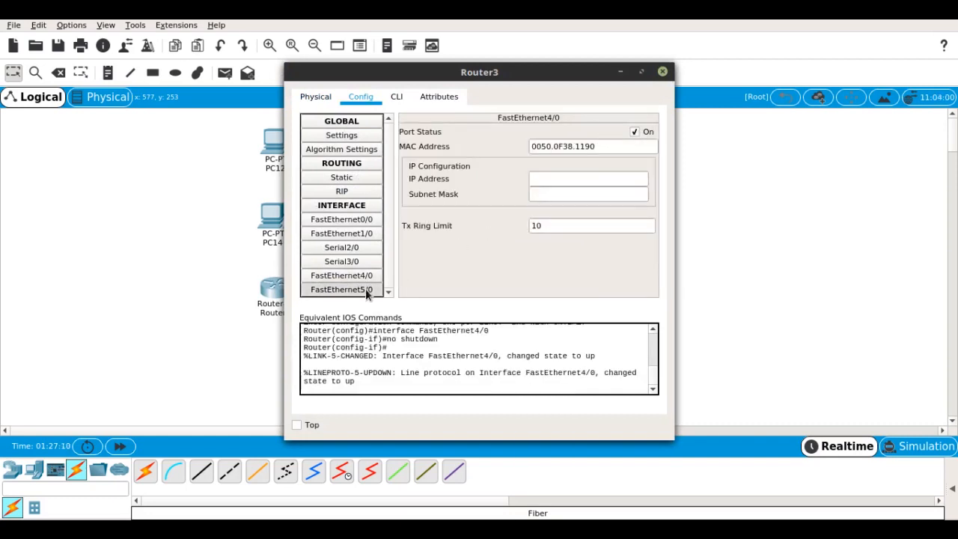
left_click(635, 132)
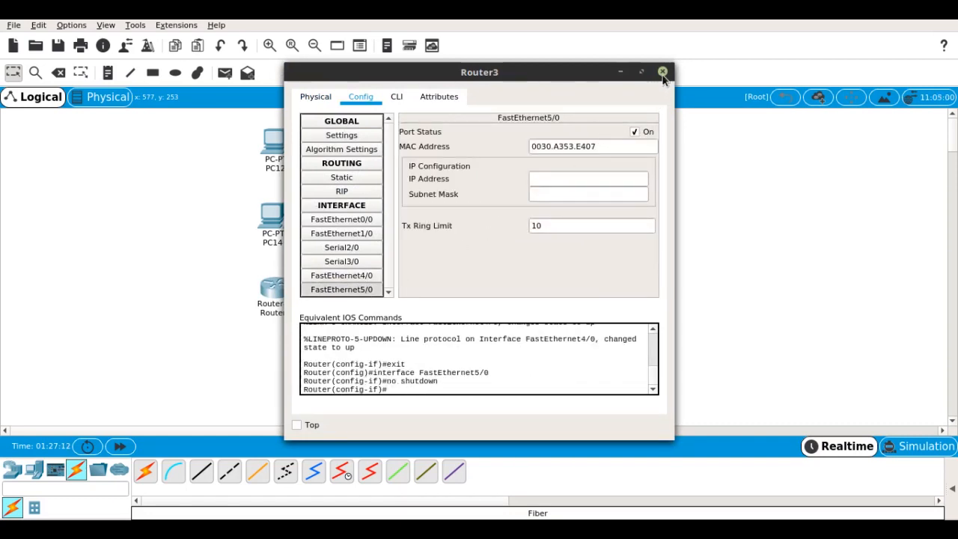
left_click(662, 71)
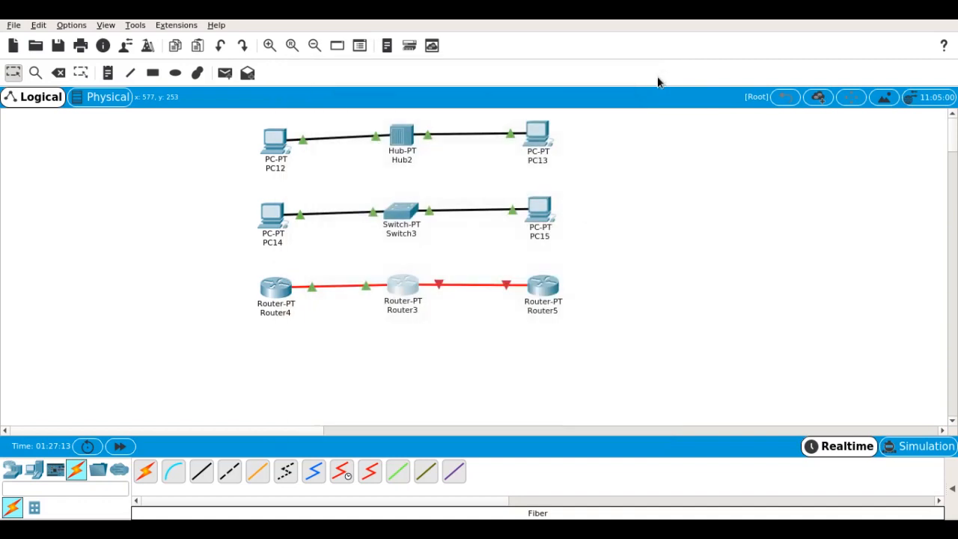
Step: Turn on the FastEthernet4/0 port in Router5's configuration and close its window
left_click(540, 292)
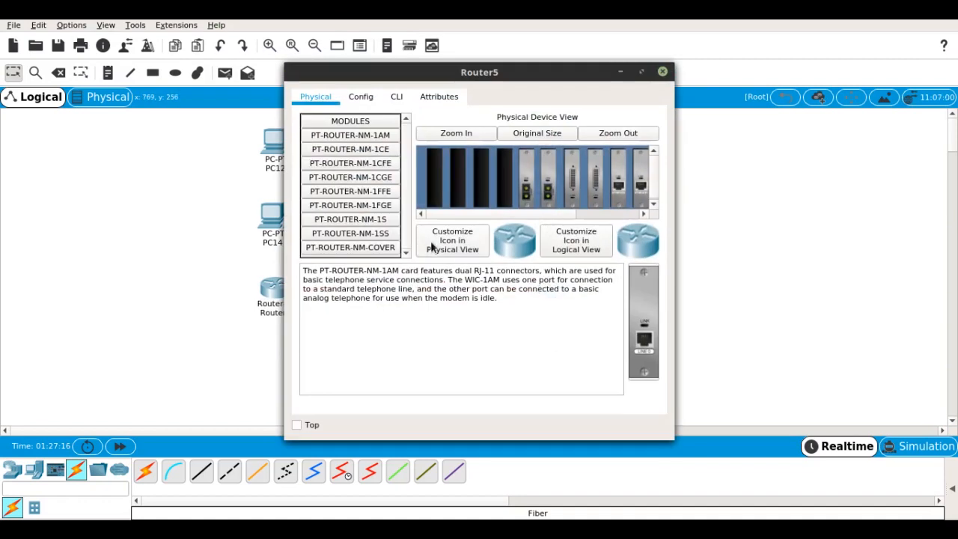
left_click(361, 95)
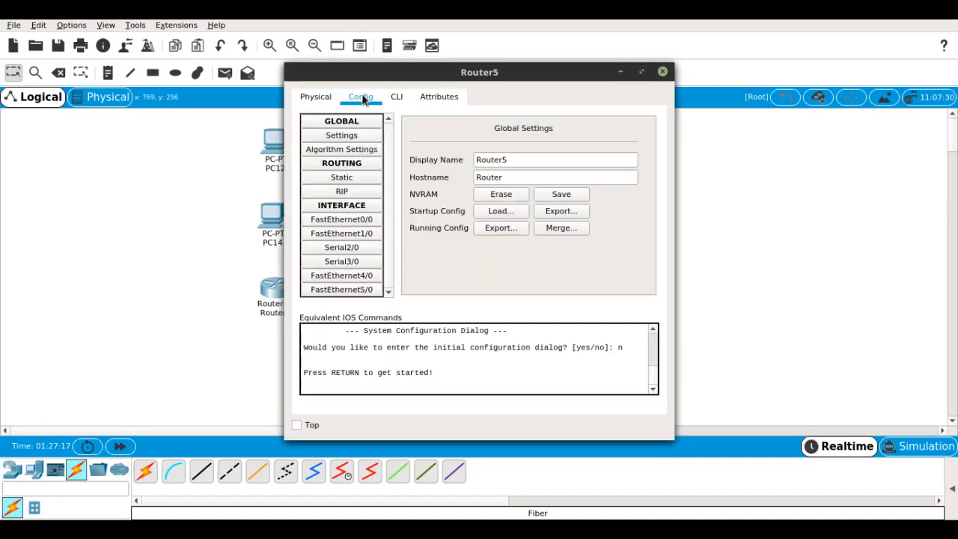
left_click(358, 278)
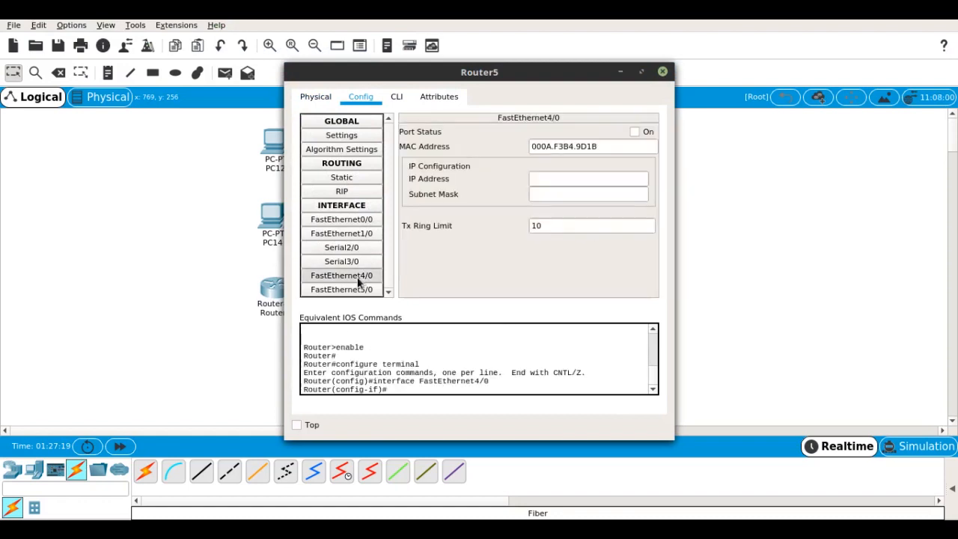
left_click(634, 132)
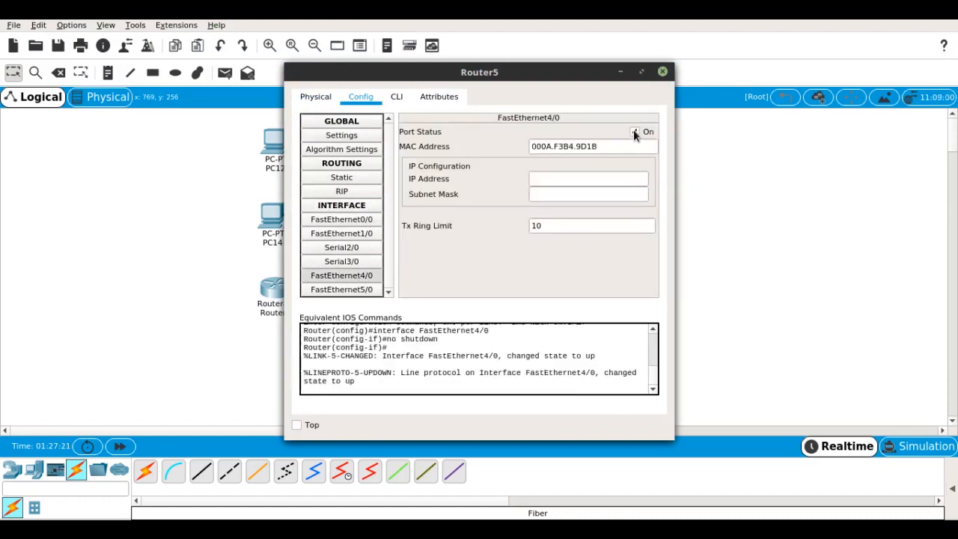
left_click(663, 72)
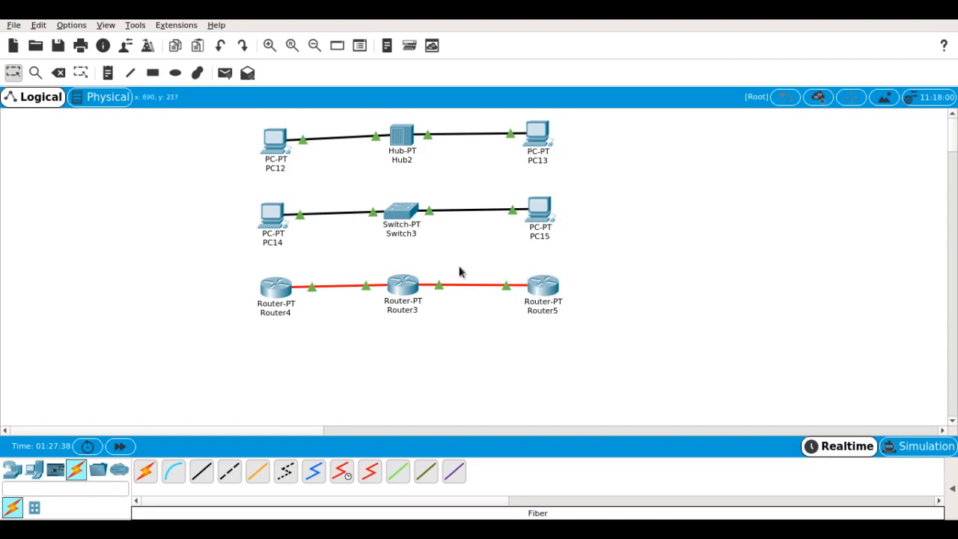
Step: Place two PCs below the router row, one under Router4 and one under Router5
mouse_move(542, 303)
left_click(14, 471)
left_click(32, 471)
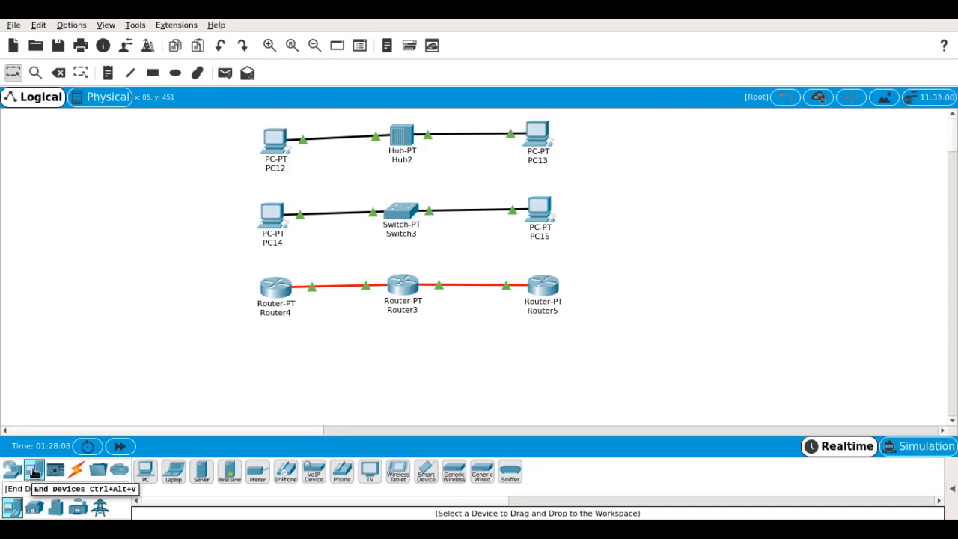
left_click(145, 470)
left_click(272, 369)
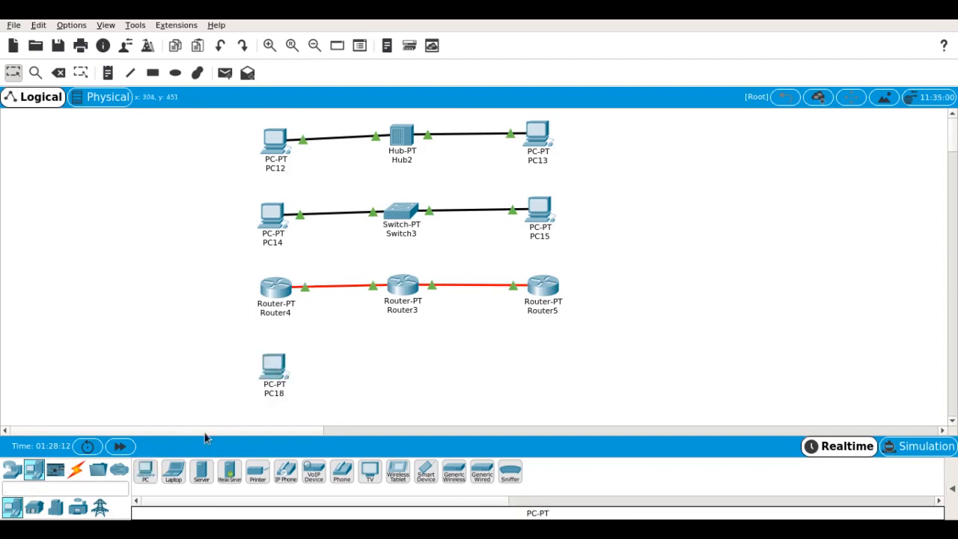
left_click(145, 470)
left_click(537, 354)
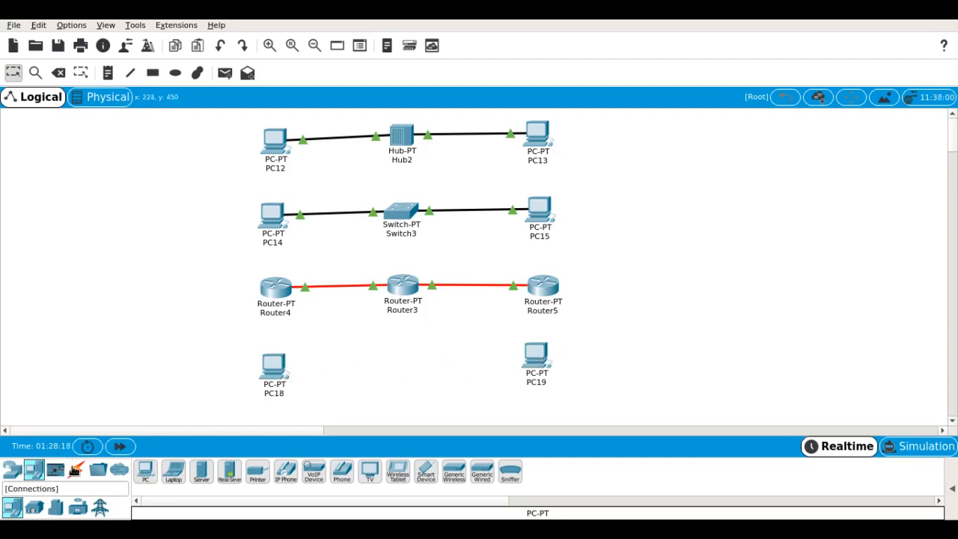
Step: Connect PC18's FastEthernet0 port directly to PC19 with a copper cross-over cable
left_click(77, 470)
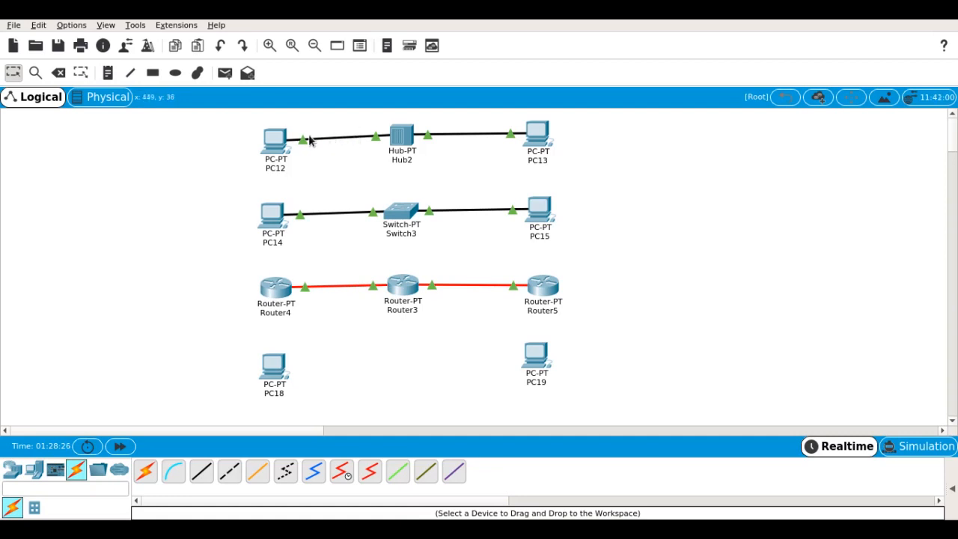
left_click(230, 471)
left_click(275, 362)
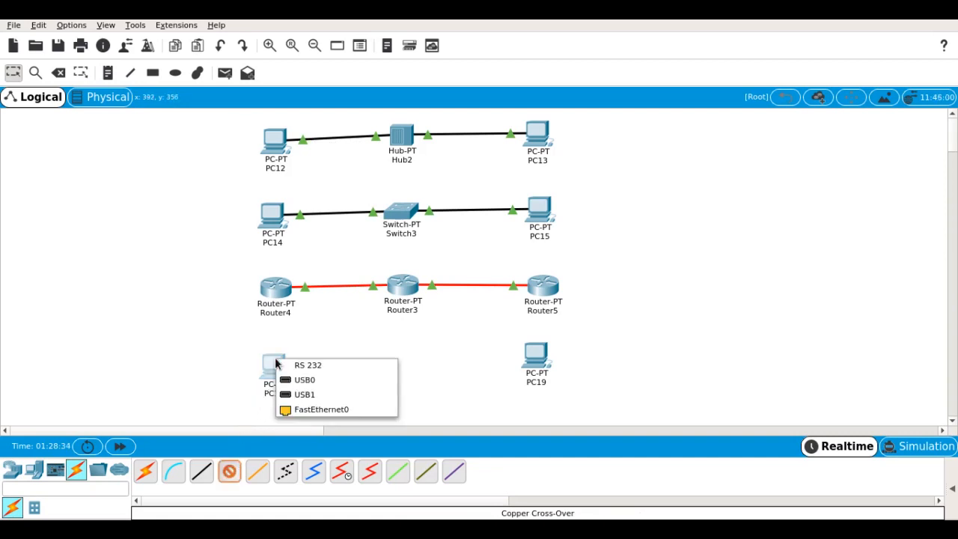
left_click(320, 411)
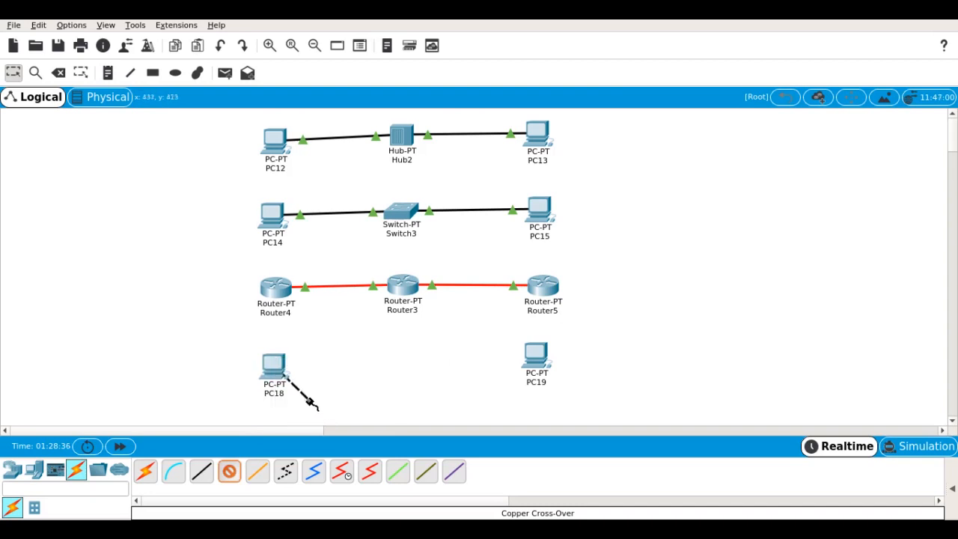
left_click(536, 353)
left_click(572, 403)
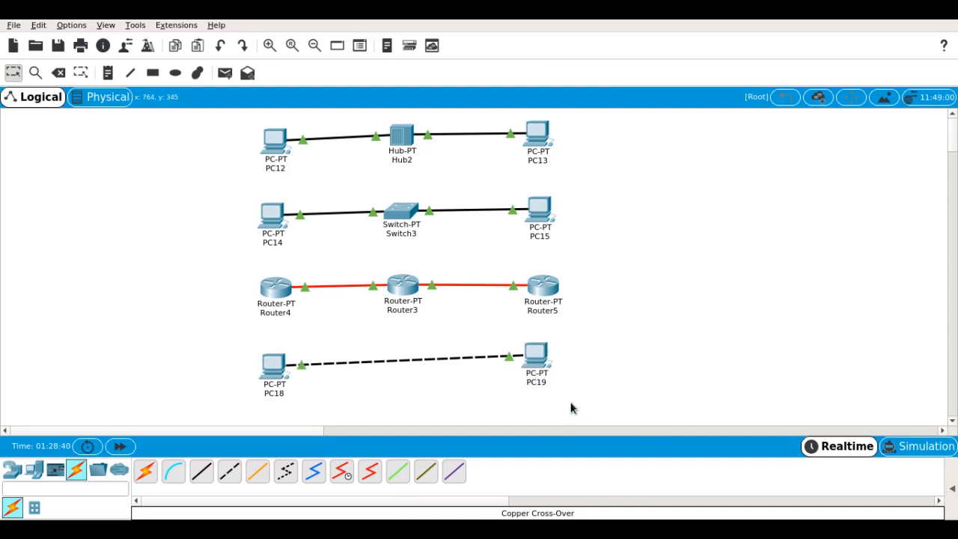
Step: Line up the bottom row by raising PC18 to PC19's height and shifting PC19 further under Router5
left_click_drag(274, 366, 274, 356)
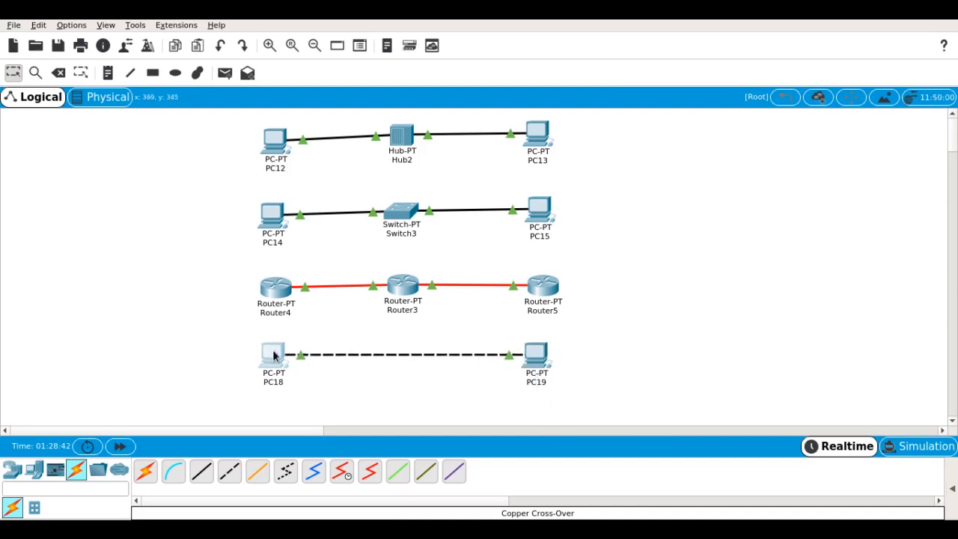
left_click_drag(544, 353, 549, 349)
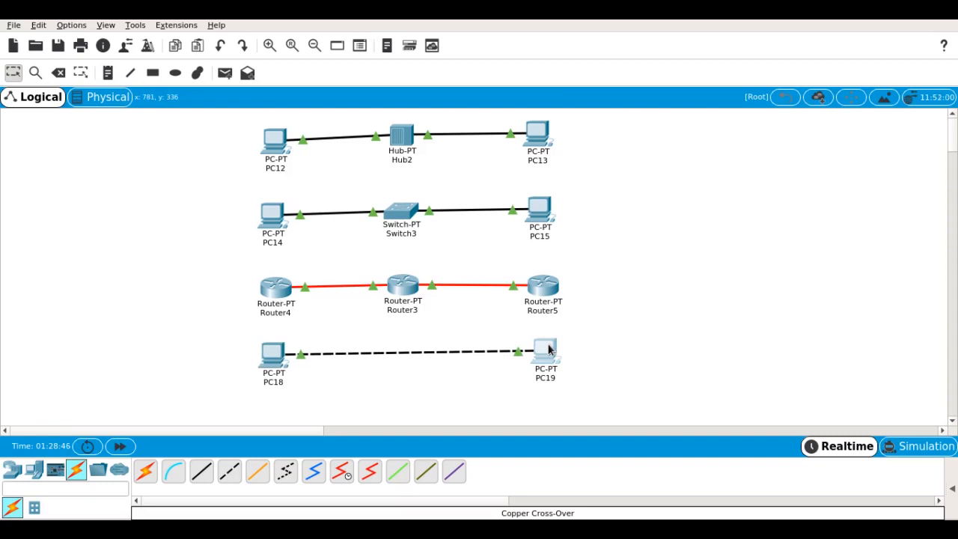
left_click(586, 349)
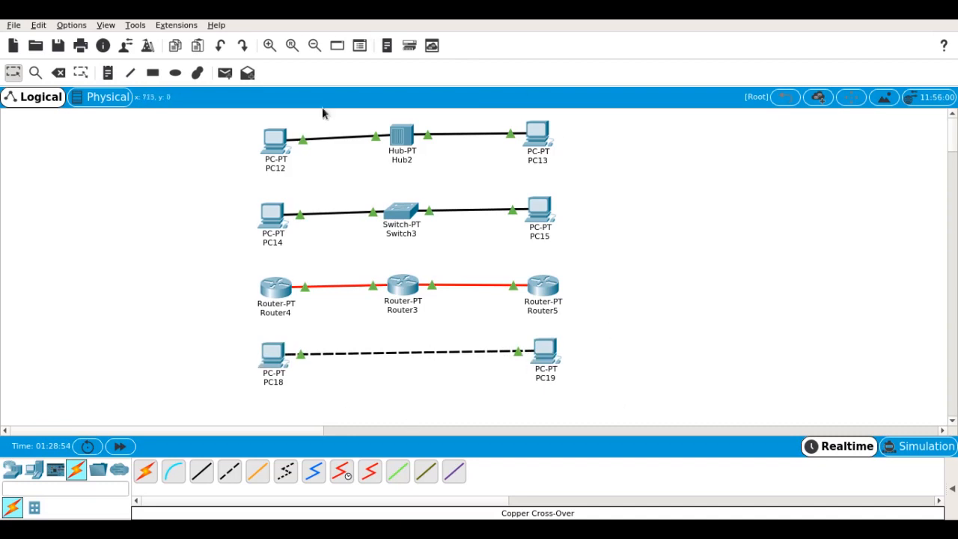
Step: Examine the hub, switch, router and direct PC-to-PC rows and compare the cable types linking their devices
mouse_move(416, 287)
left_click_drag(226, 119, 619, 252)
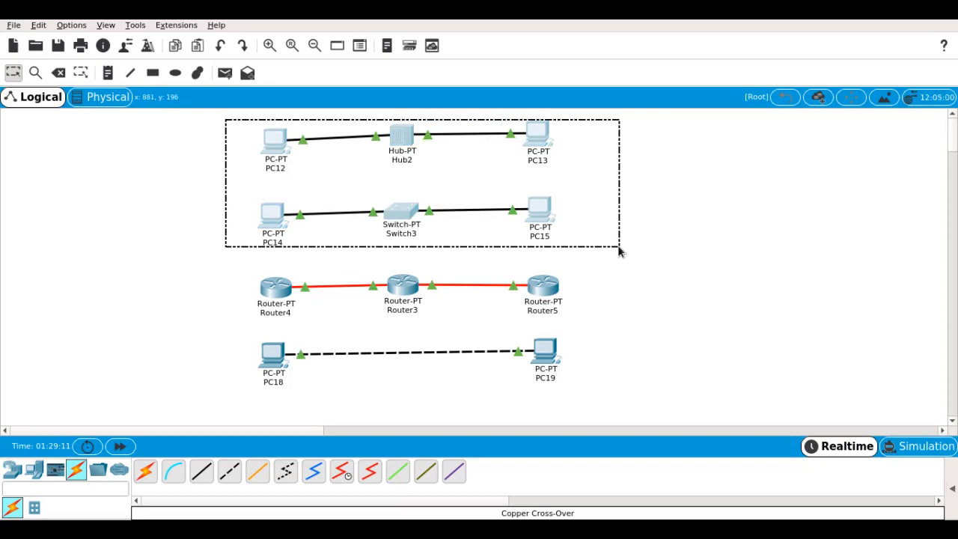
left_click_drag(618, 252, 618, 251)
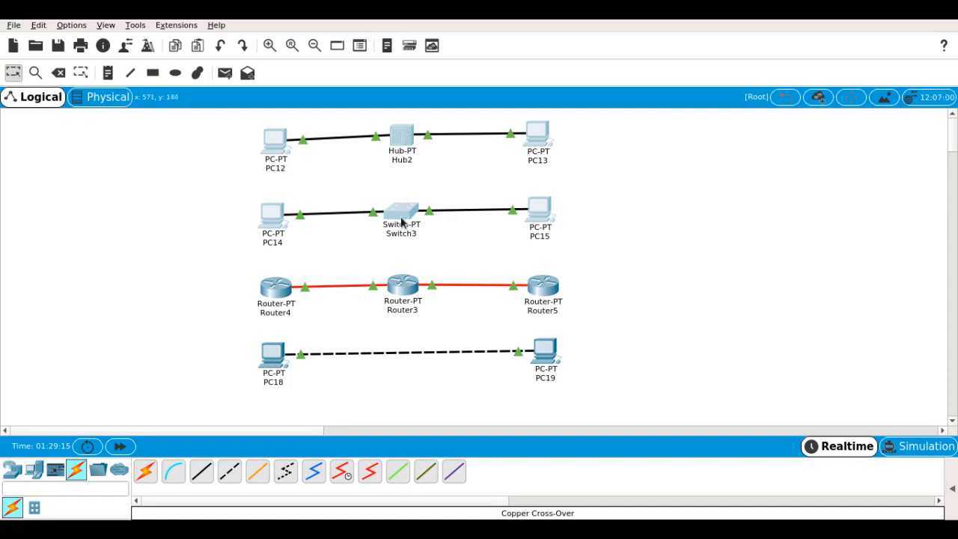
left_click_drag(242, 256, 590, 331)
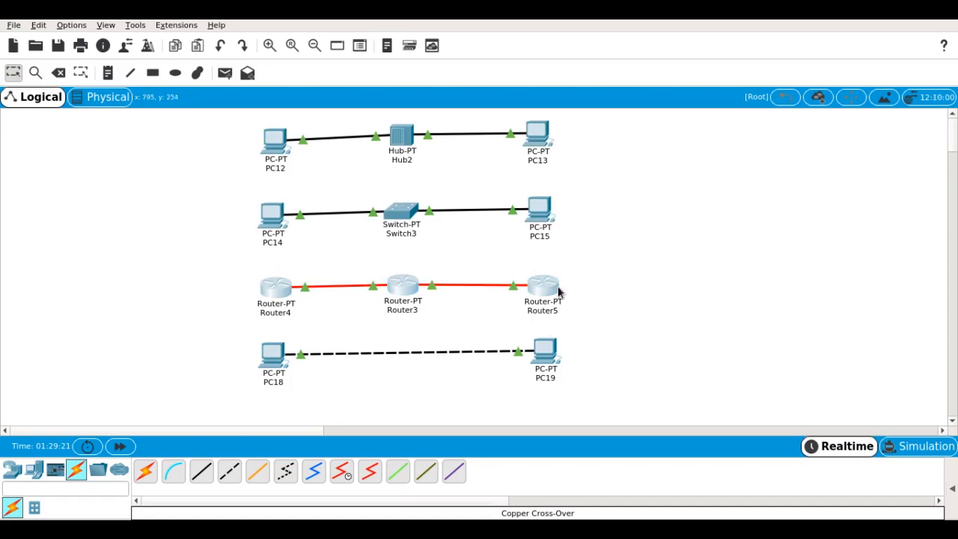
left_click(574, 271)
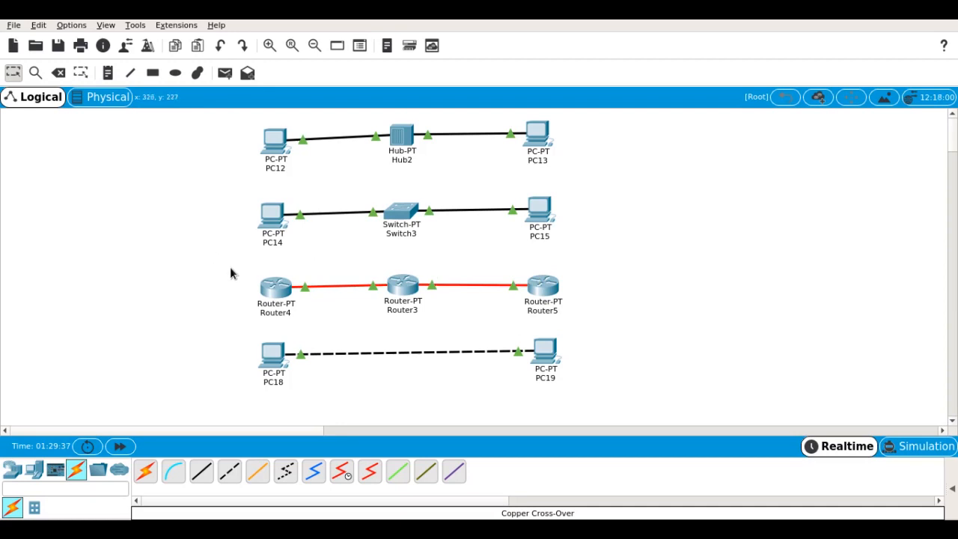
left_click_drag(231, 268, 602, 332)
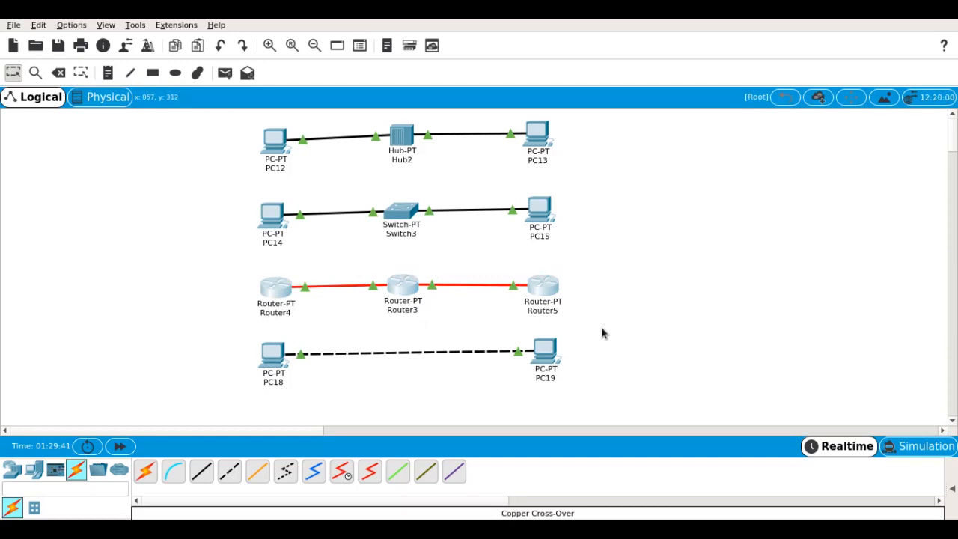
left_click_drag(599, 247, 236, 332)
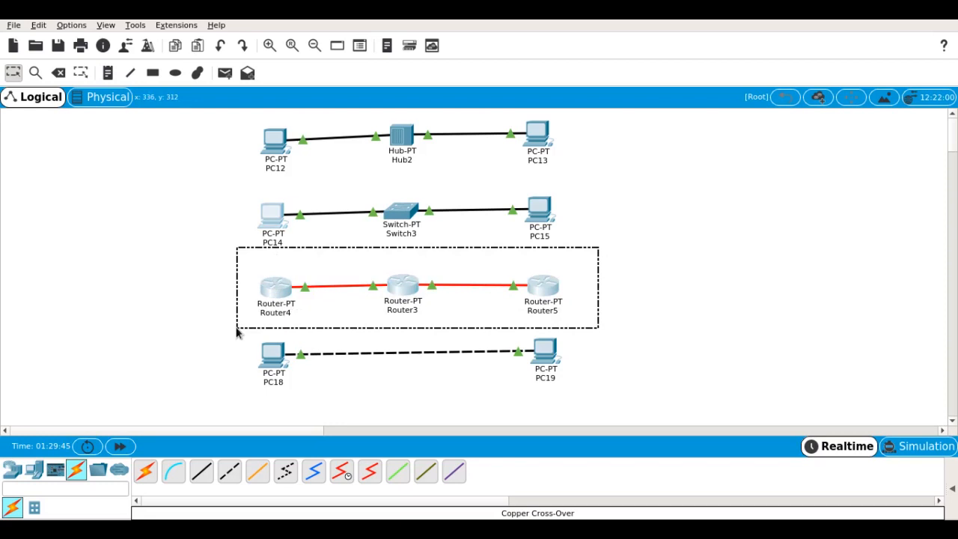
left_click_drag(237, 332, 590, 403)
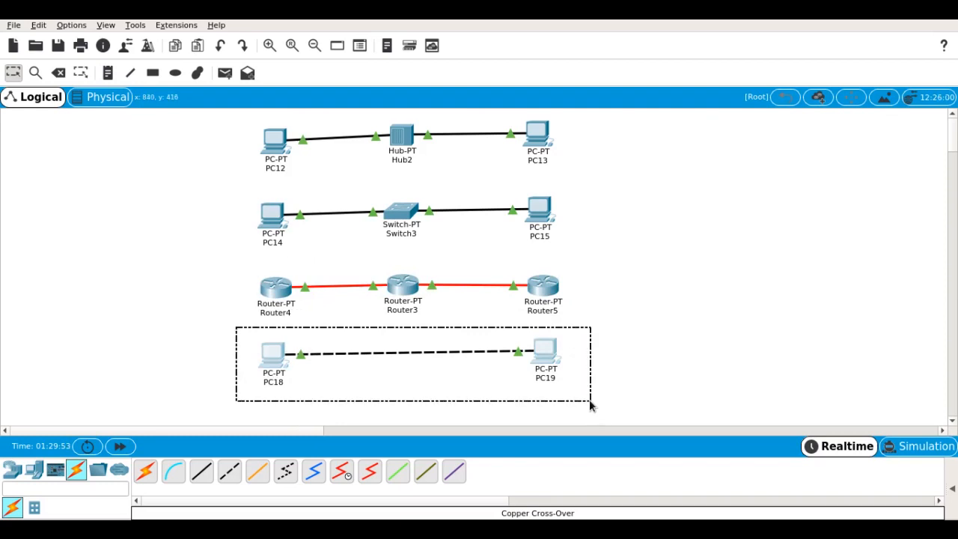
left_click_drag(591, 405, 589, 399)
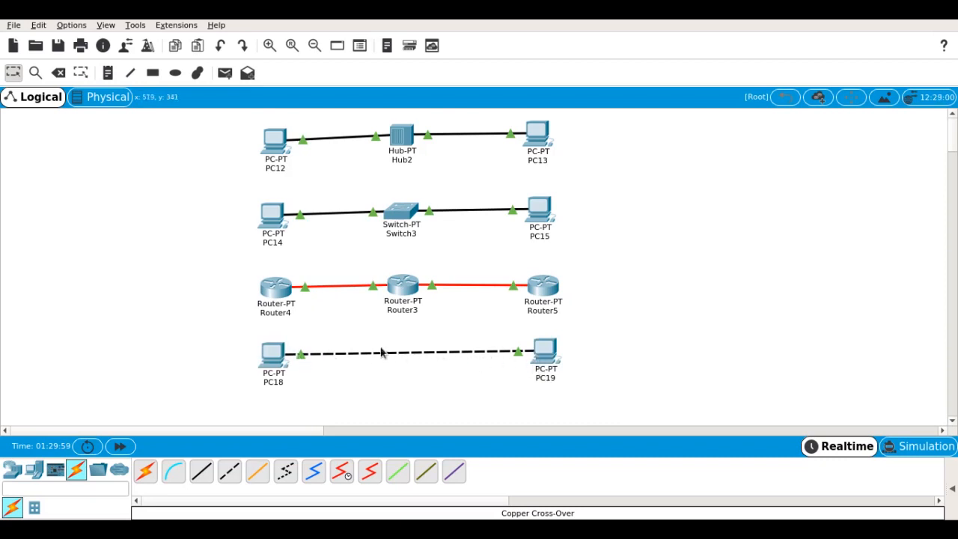
mouse_move(537, 352)
mouse_move(525, 204)
right_click(816, 526)
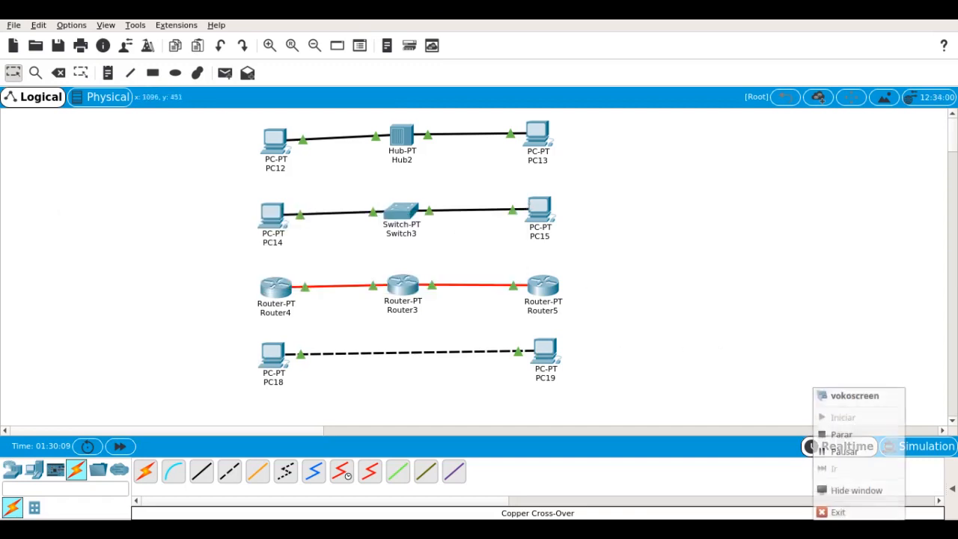
left_click(843, 432)
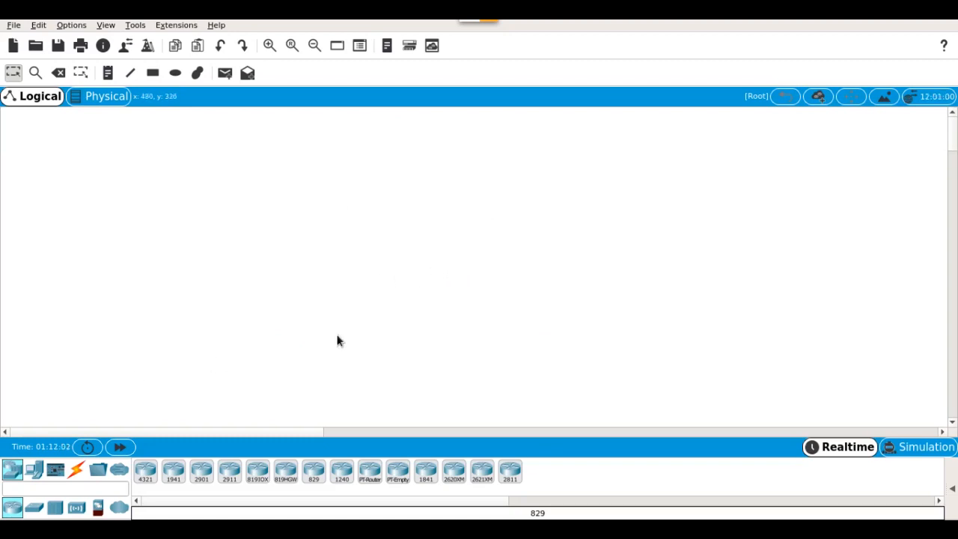
Step: Place two PCs in the empty logical workspace, side by side with a gap between them
left_click(13, 472)
left_click(34, 469)
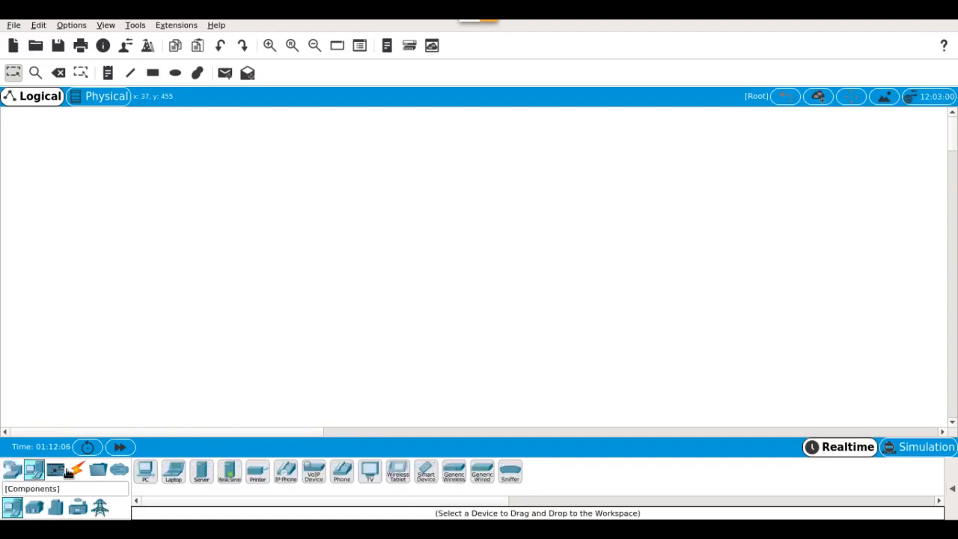
left_click(144, 473)
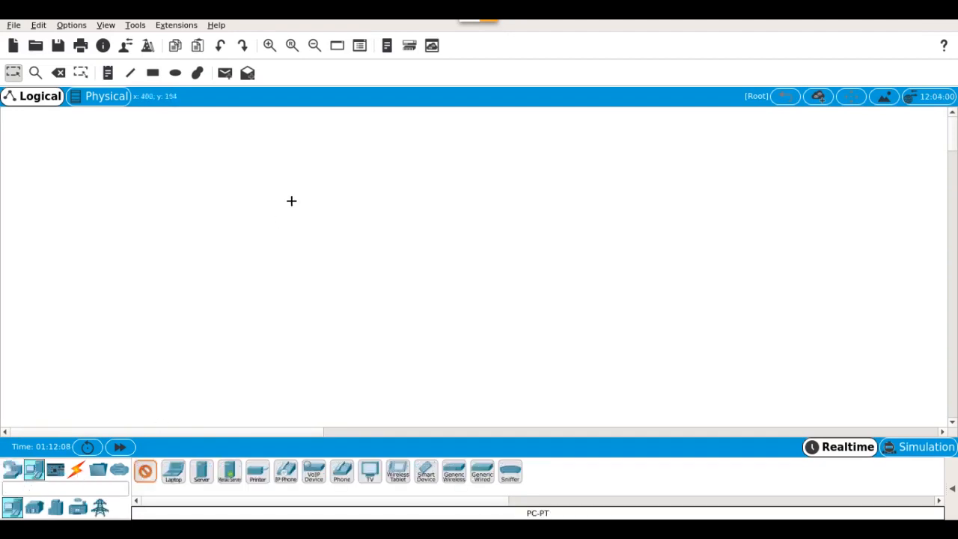
left_click(330, 194)
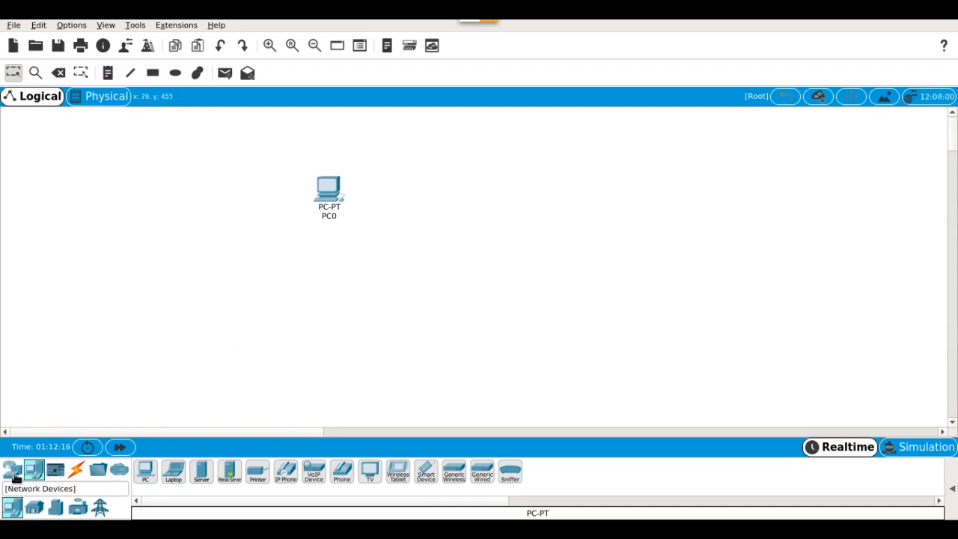
left_click(146, 471)
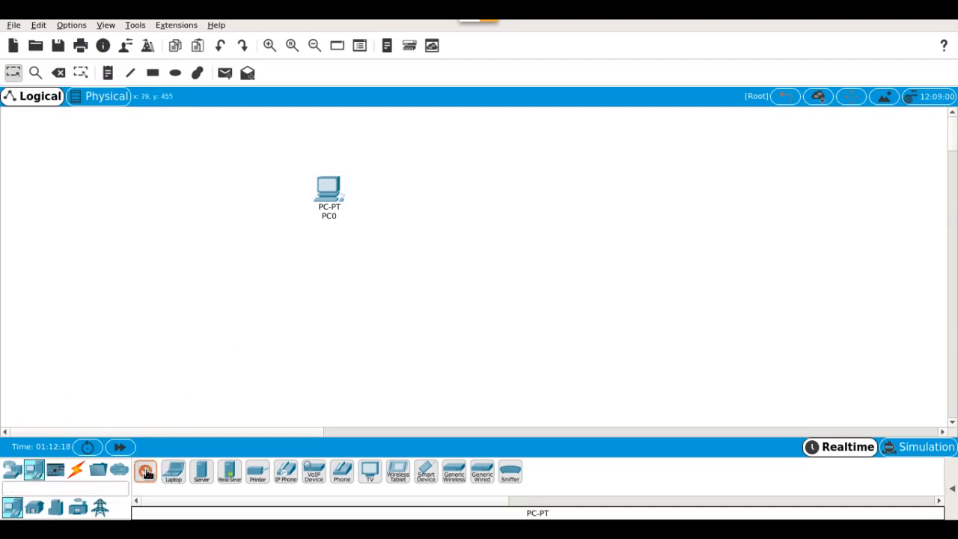
left_click(515, 195)
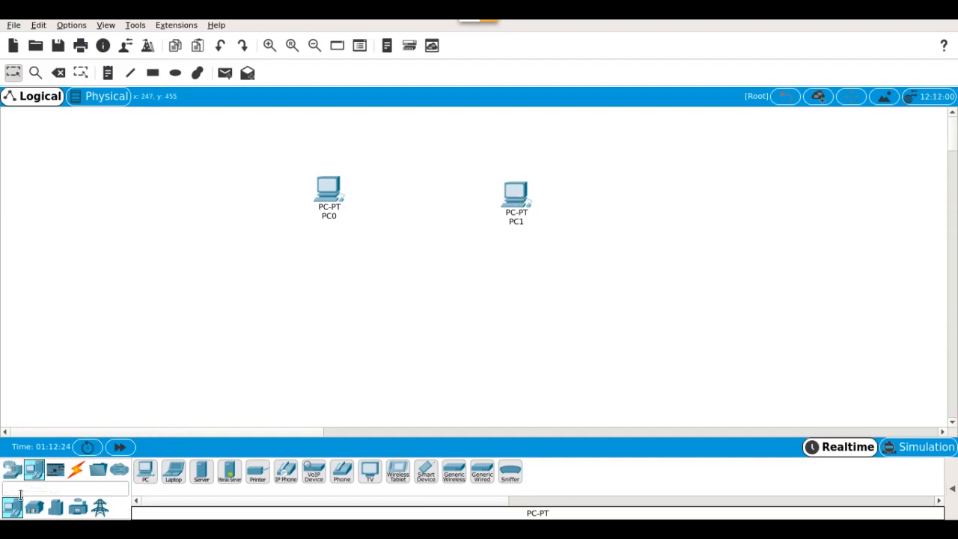
Step: Place a generic PT-Switch between the two PCs
left_click(15, 470)
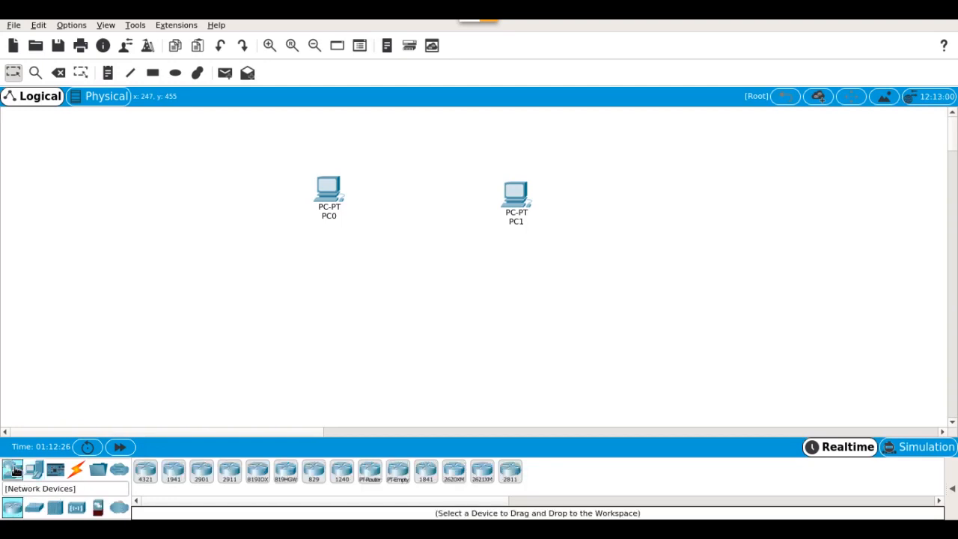
left_click(34, 509)
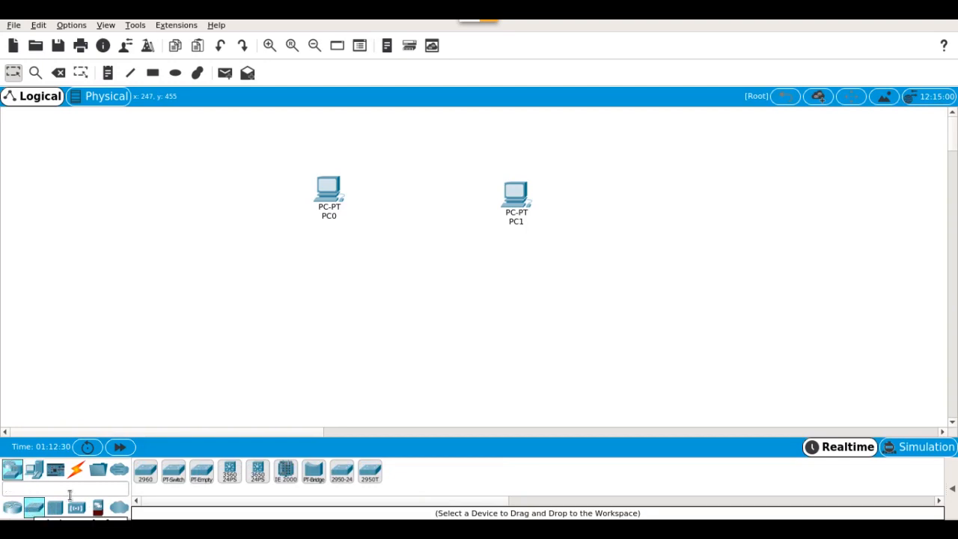
left_click(173, 477)
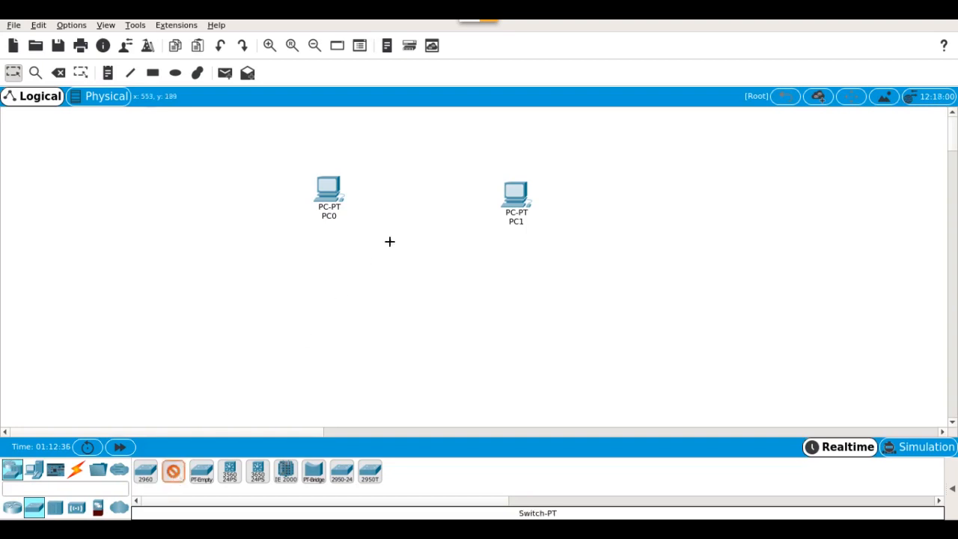
left_click(417, 191)
Step: Rearrange the devices so the switch sits centred above, with PC0 and PC1 spread out below it on either side
left_click_drag(324, 202, 257, 313)
left_click_drag(515, 196, 568, 344)
left_click_drag(274, 311, 275, 361)
left_click_drag(431, 191, 418, 278)
left_click_drag(565, 343, 545, 354)
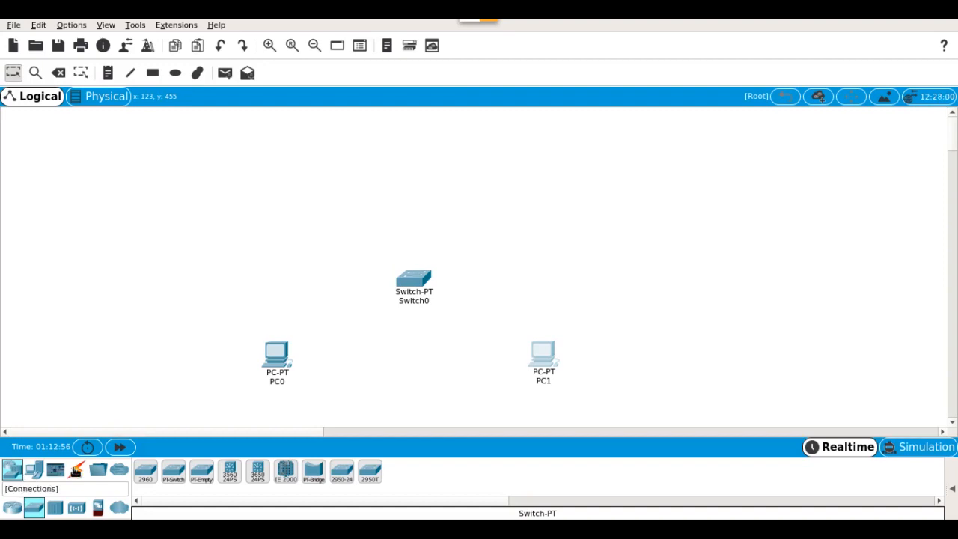
Step: Add a third PC to the row of PCs, on the far side of PC0 from the switch
left_click(31, 471)
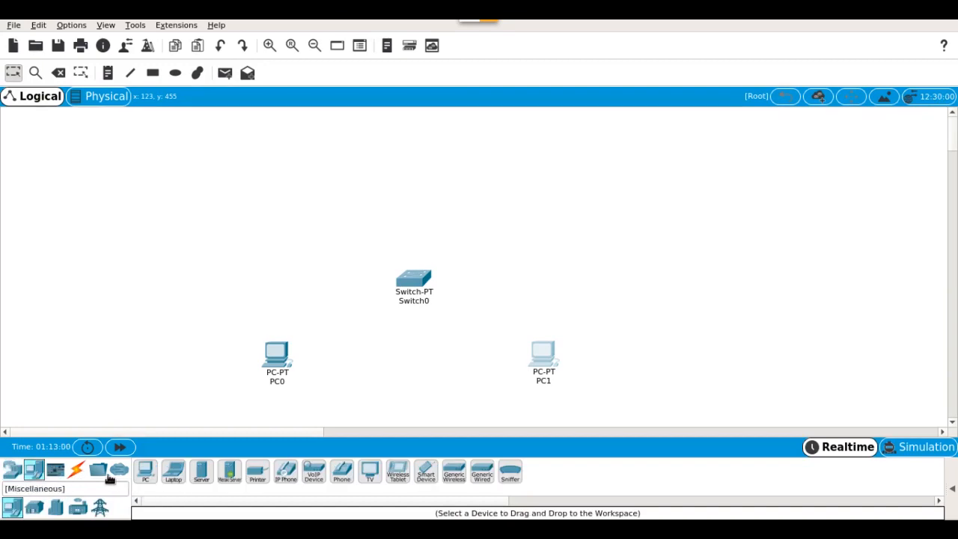
left_click(147, 470)
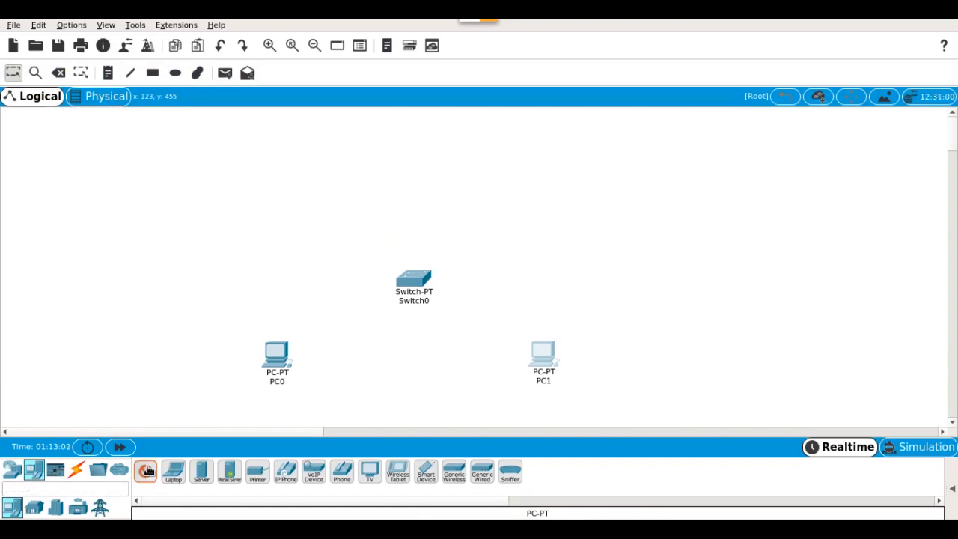
left_click(100, 349)
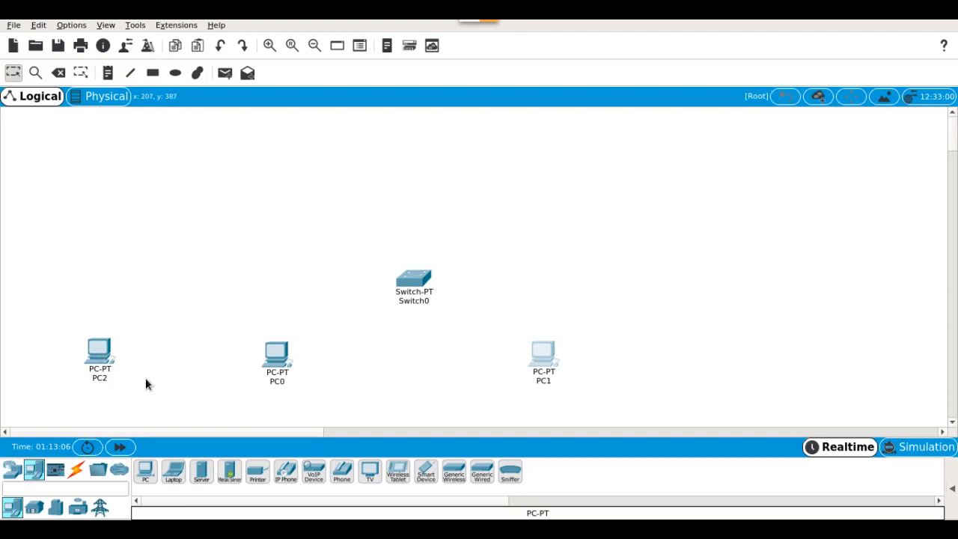
Step: Connect PC0's FastEthernet0 port to Switch0's FastEthernet0/1 port with a copper straight-through cable
left_click(76, 469)
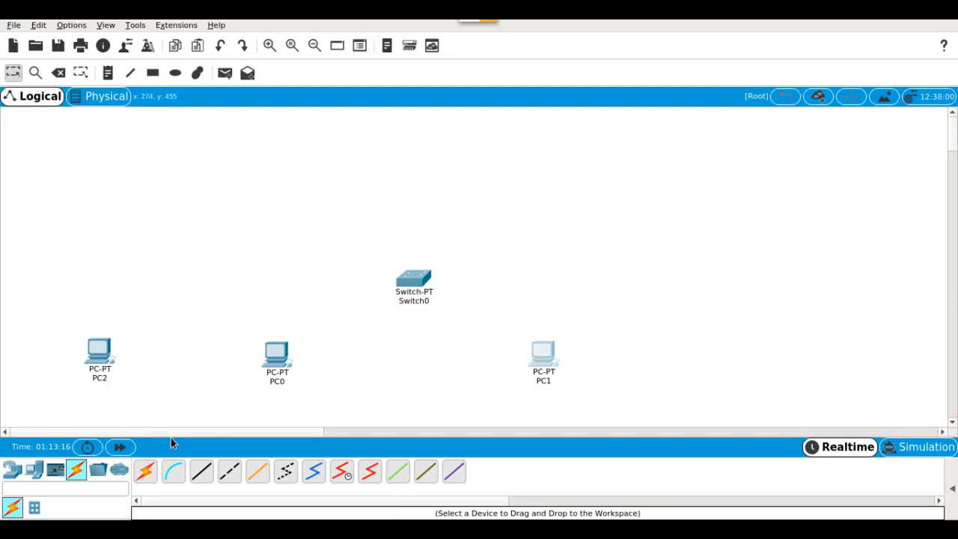
left_click(201, 470)
left_click(276, 353)
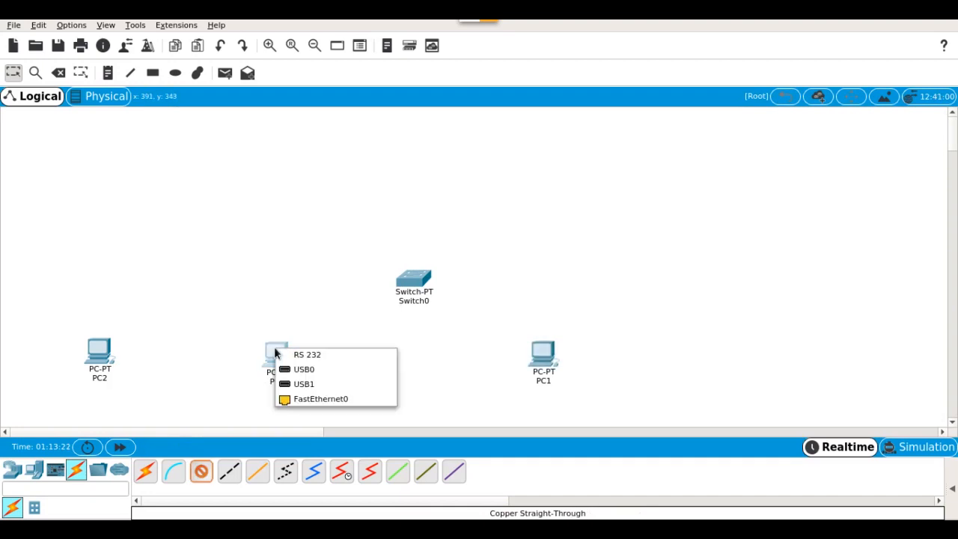
left_click(313, 397)
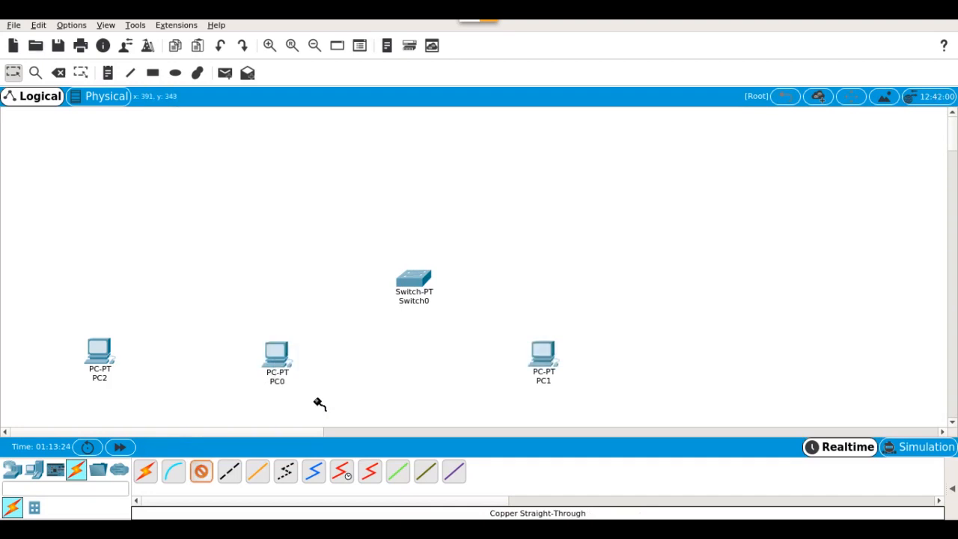
left_click(411, 278)
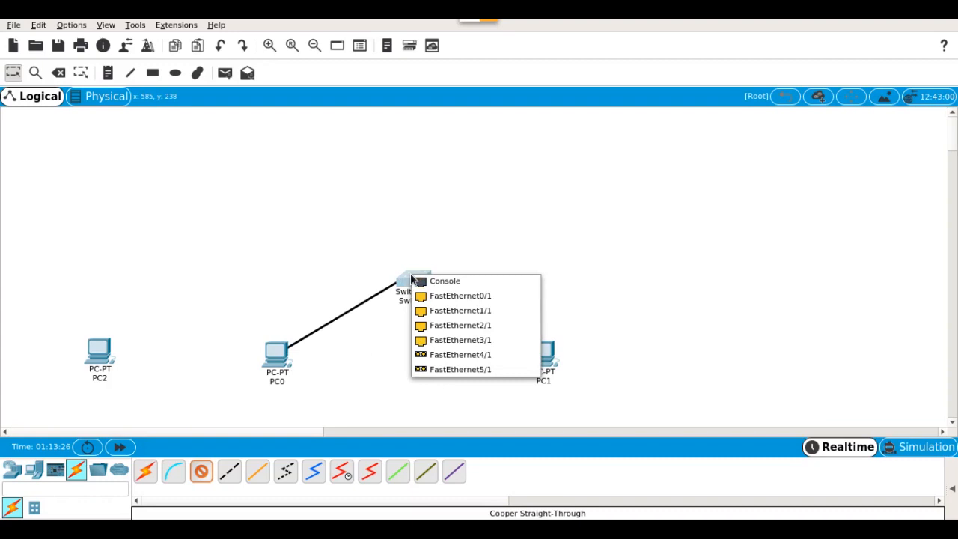
left_click(452, 297)
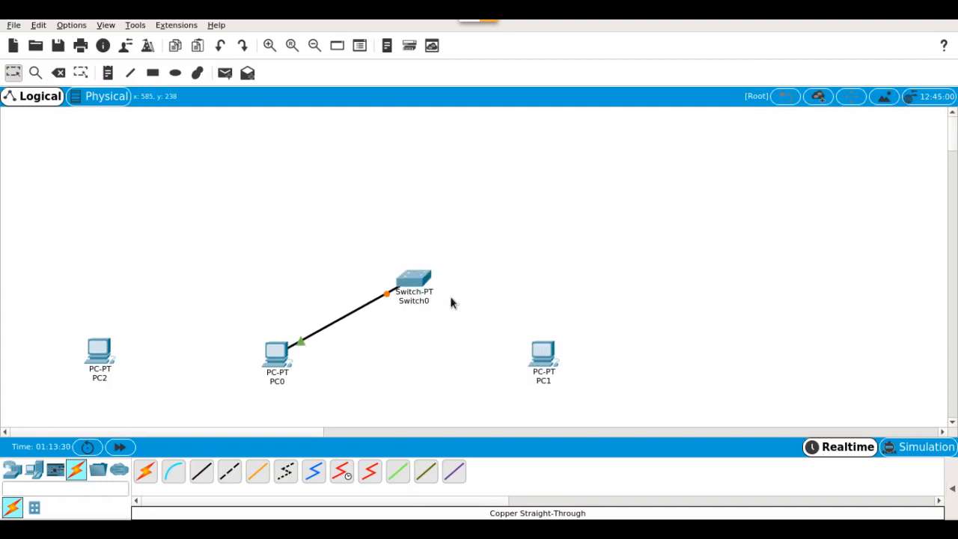
Step: Connect PC1's FastEthernet0 port to Switch0's FastEthernet1/1 port with a copper straight-through cable
left_click(201, 470)
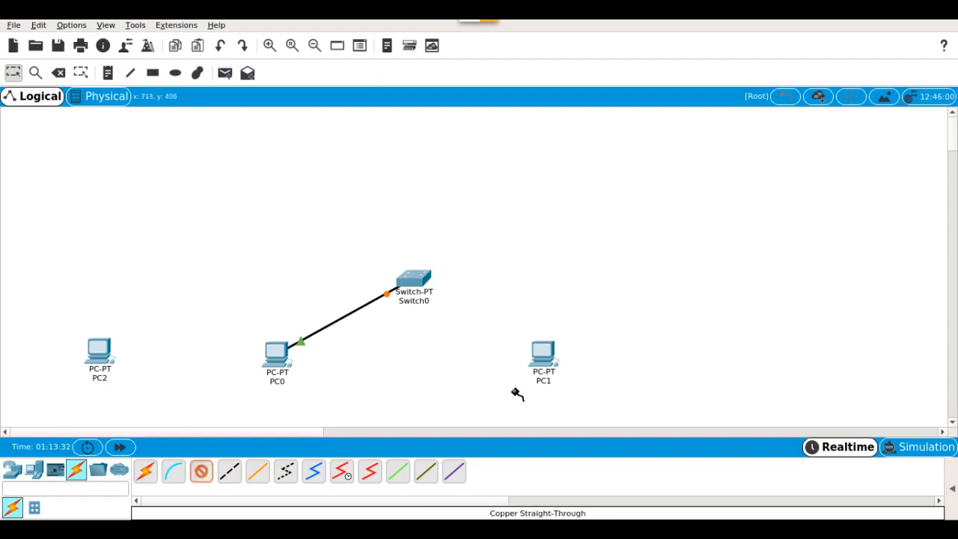
left_click(543, 355)
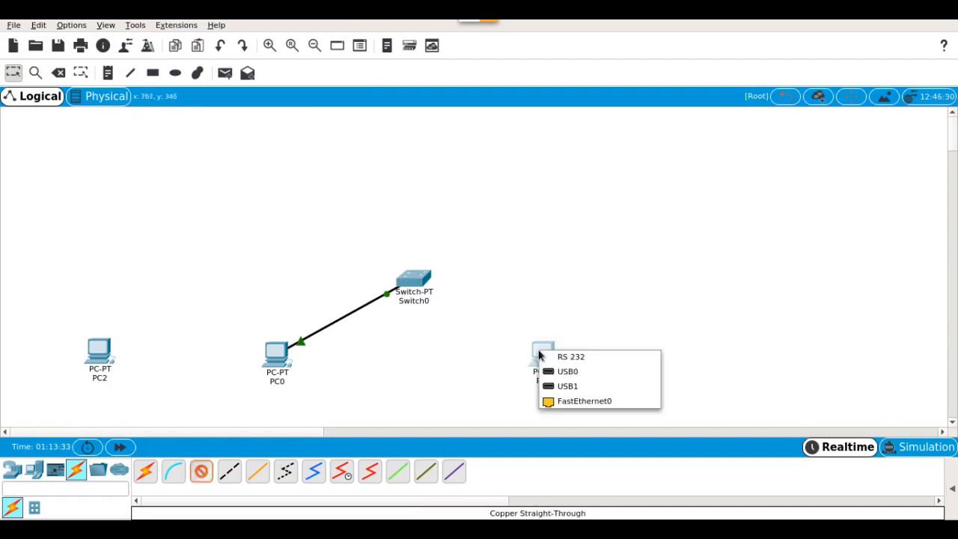
left_click(561, 400)
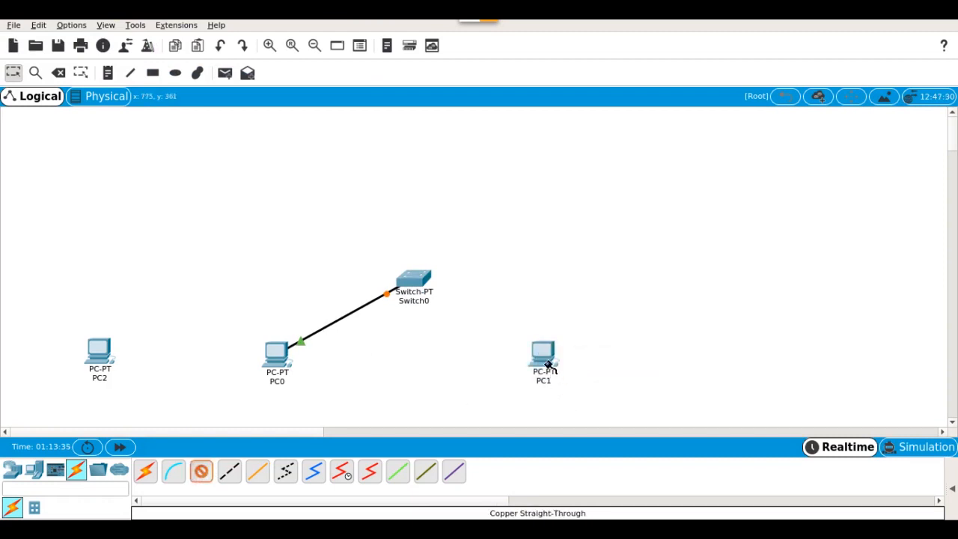
left_click(416, 278)
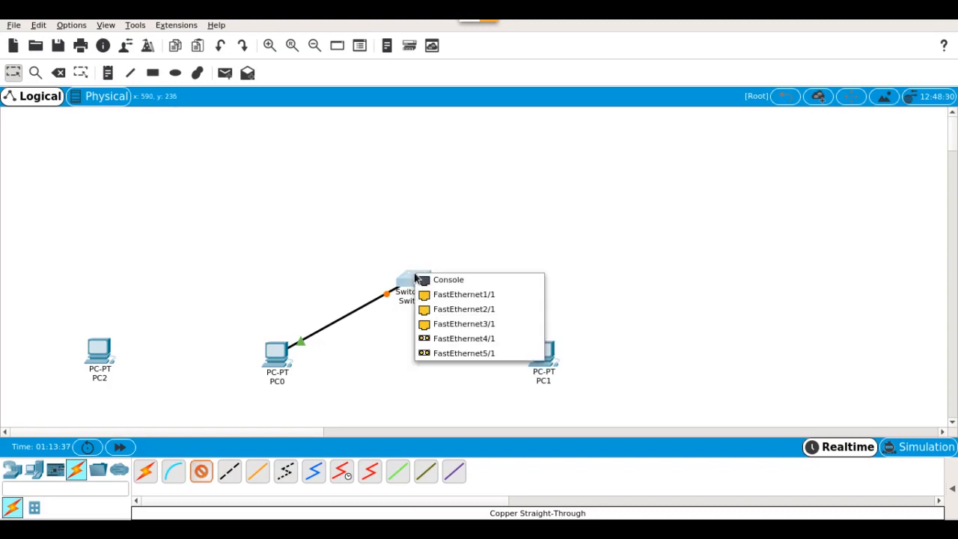
left_click(451, 295)
mouse_move(419, 283)
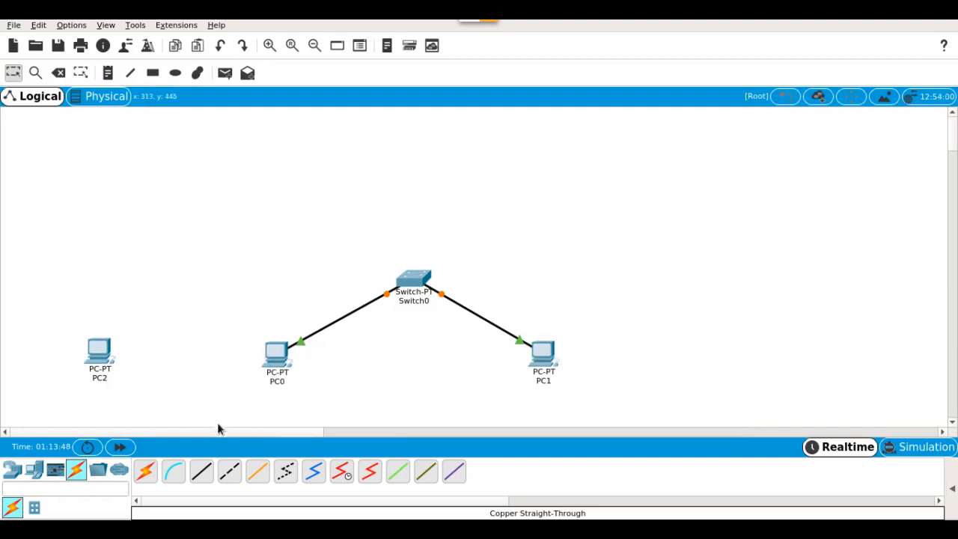
left_click(229, 472)
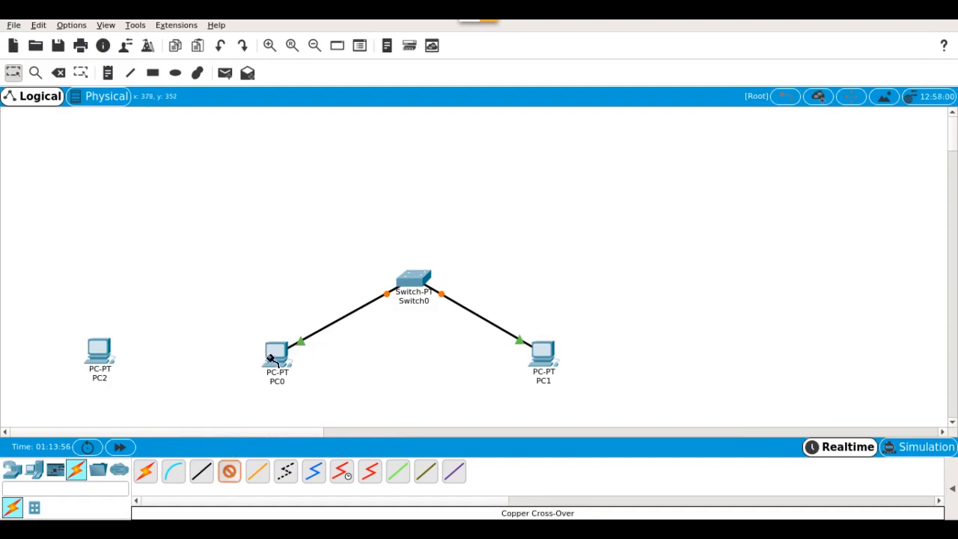
mouse_move(275, 359)
left_click(229, 470)
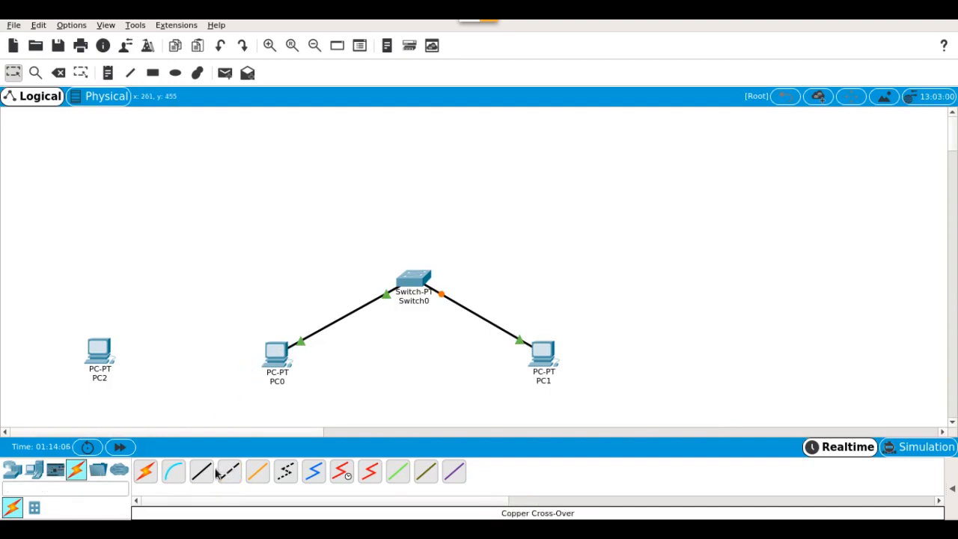
Step: Examine PC0's configuration, desktop, programming and attribute pages, its physical device view and the icon customization options
left_click(279, 354)
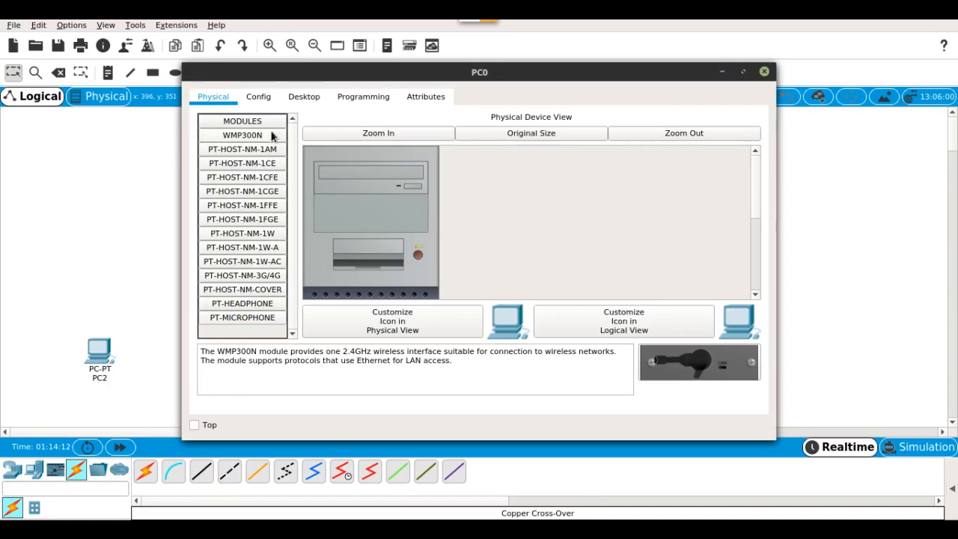
left_click(257, 97)
left_click(303, 96)
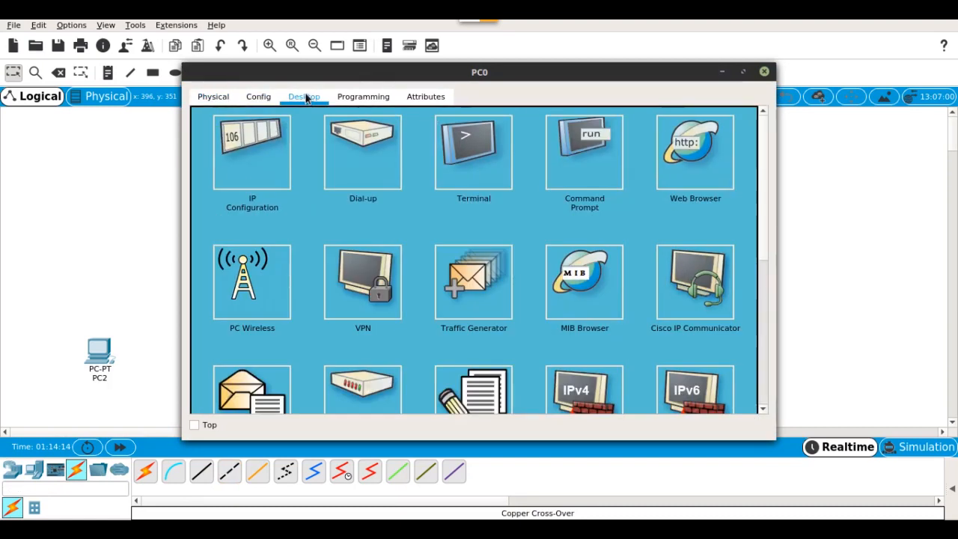
left_click(361, 97)
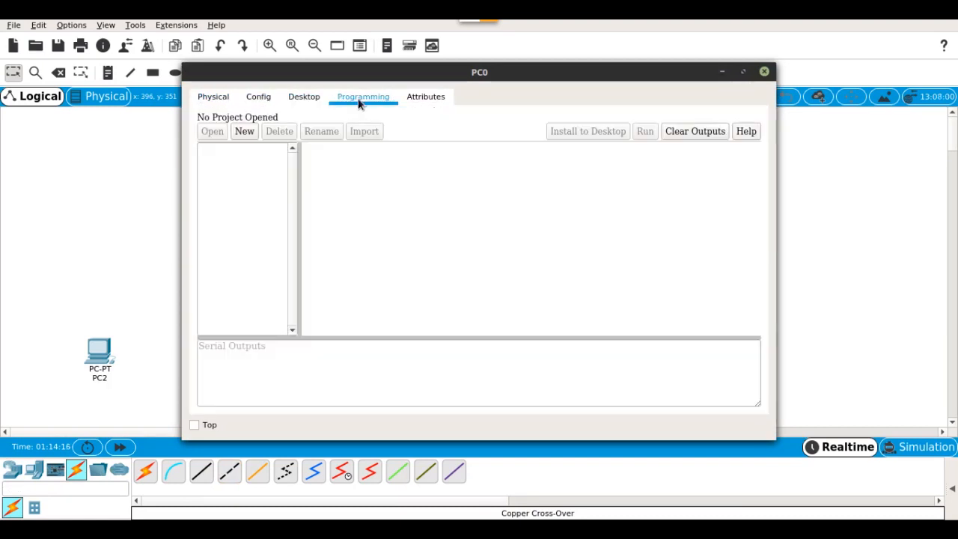
left_click(417, 103)
left_click(212, 97)
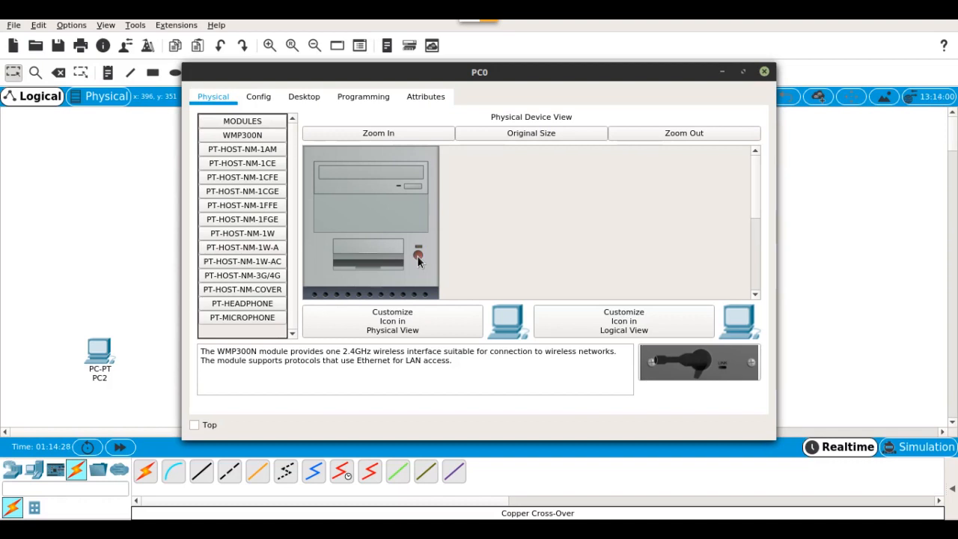
left_click(664, 136)
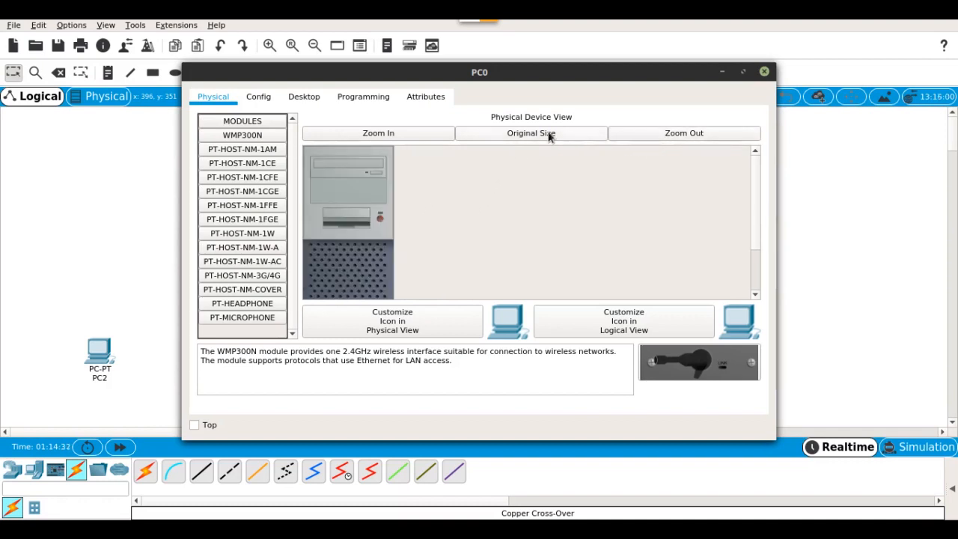
left_click(399, 327)
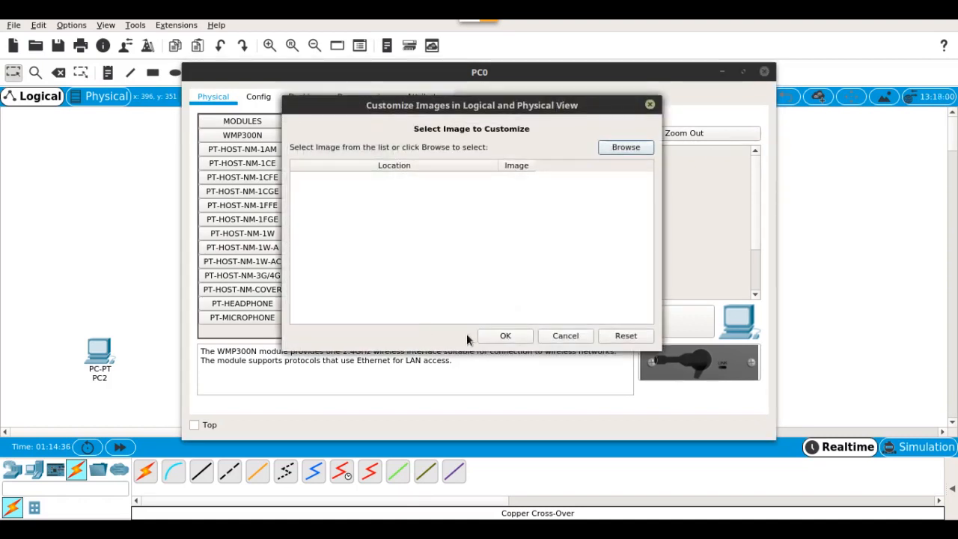
left_click(557, 336)
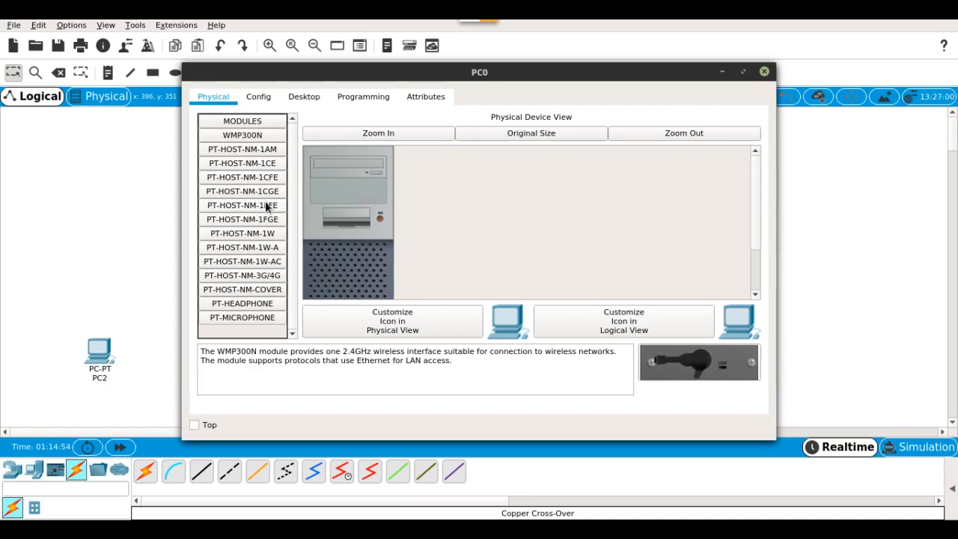
Step: Compare the descriptions of PC0's Ethernet modules and try to install a PT-HOST-NM-1CFE module in its chassis
left_click(228, 206)
mouse_move(227, 211)
left_mouse_down()
mouse_move(402, 249)
mouse_move(215, 208)
mouse_move(228, 208)
left_mouse_up()
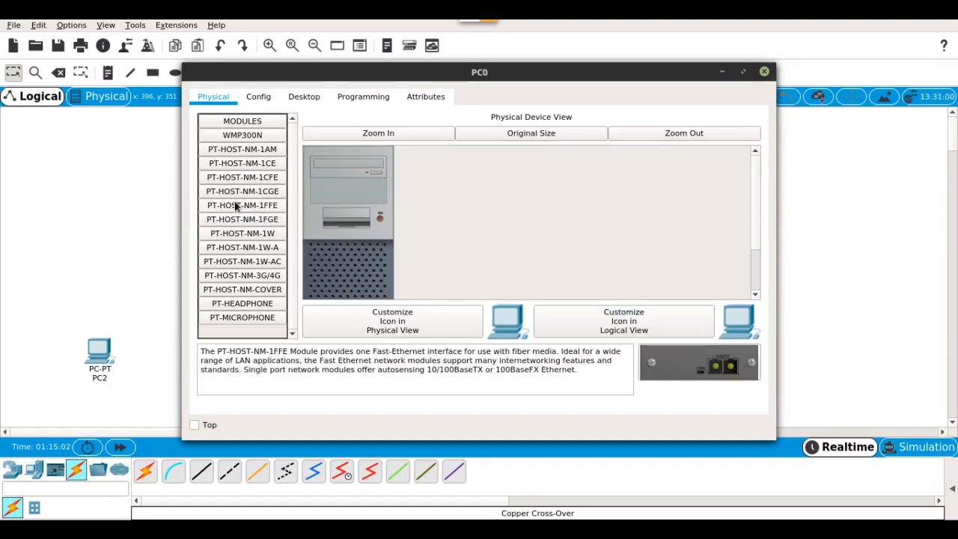
left_click_drag(241, 175, 355, 241)
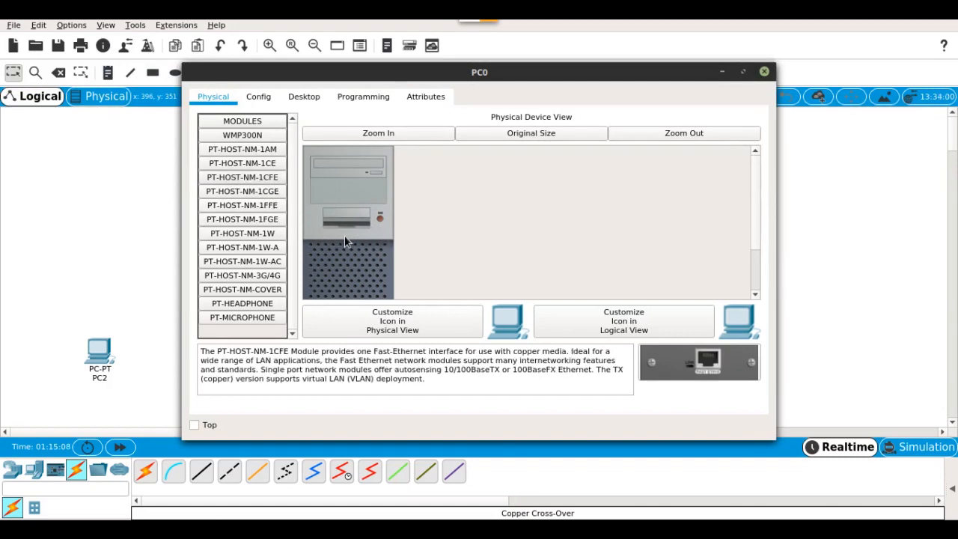
left_click(260, 164)
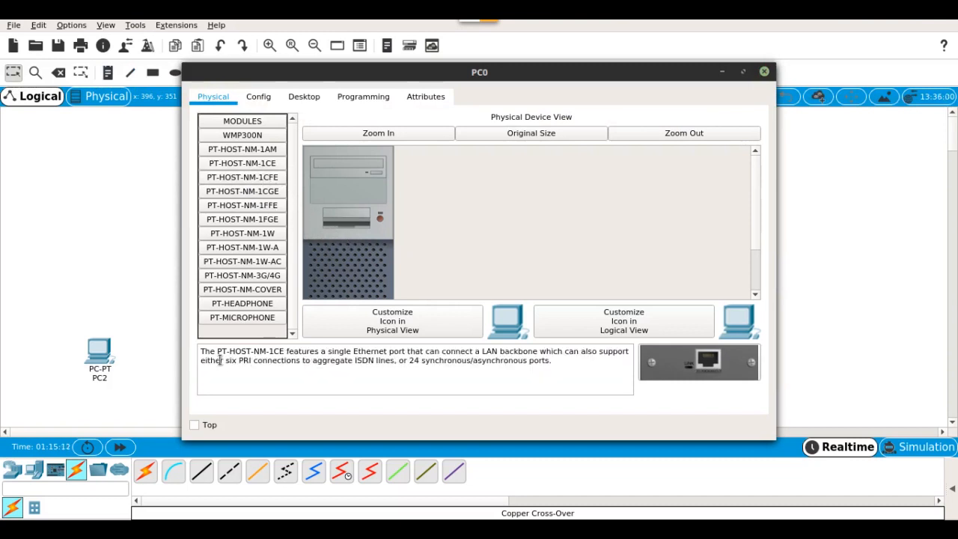
left_click(256, 175)
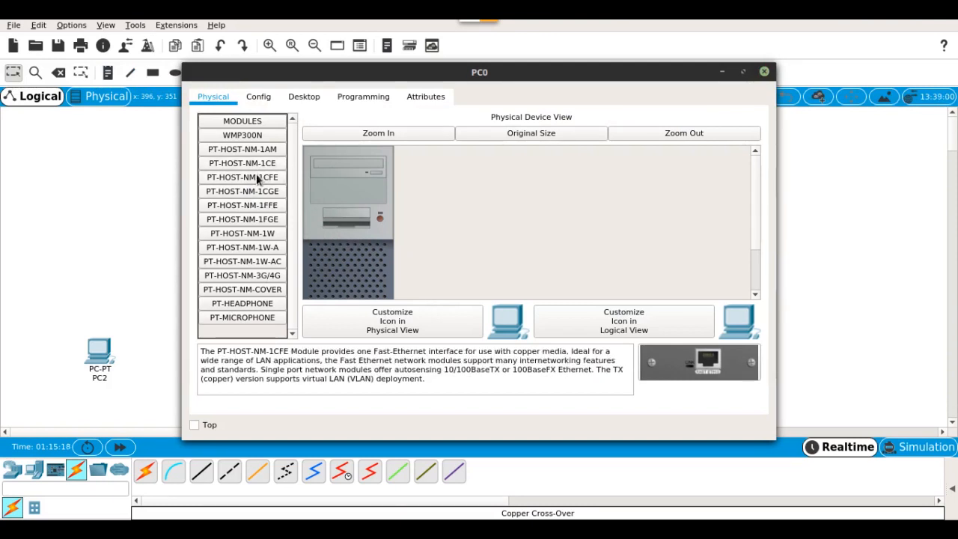
left_click_drag(256, 175, 563, 334)
left_click_drag(242, 171, 341, 233)
left_click(764, 73)
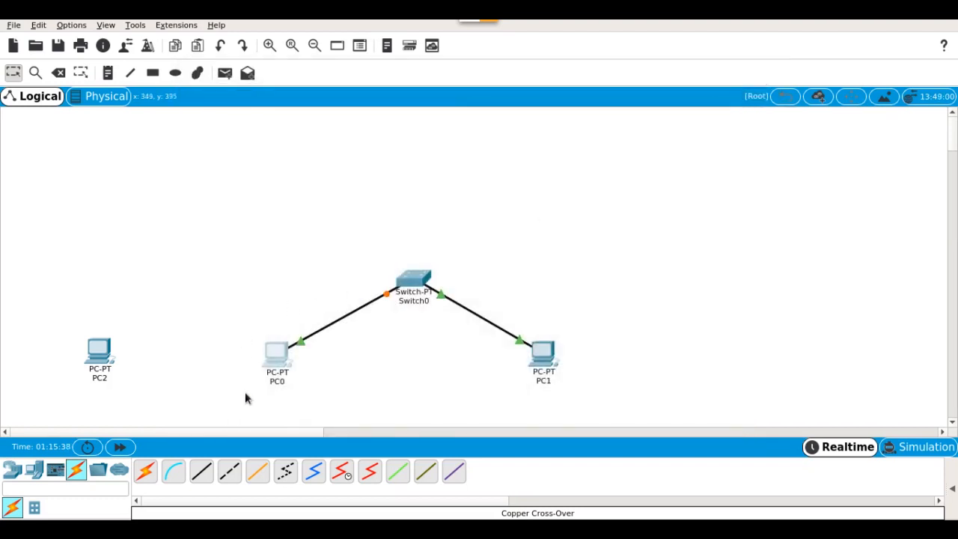
Step: Try to start a copper cross-over cable from PC0 by looking for a free Ethernet port
left_click(230, 476)
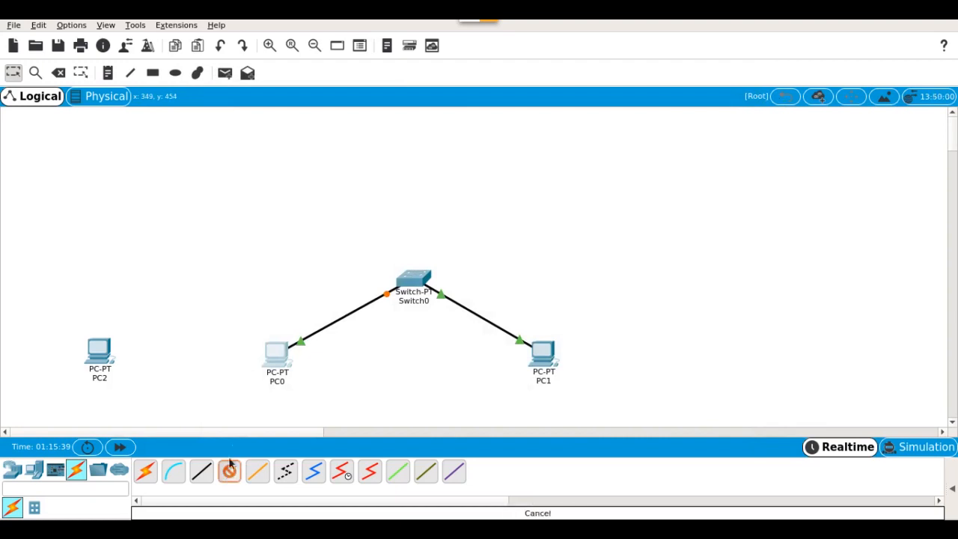
left_click(268, 360)
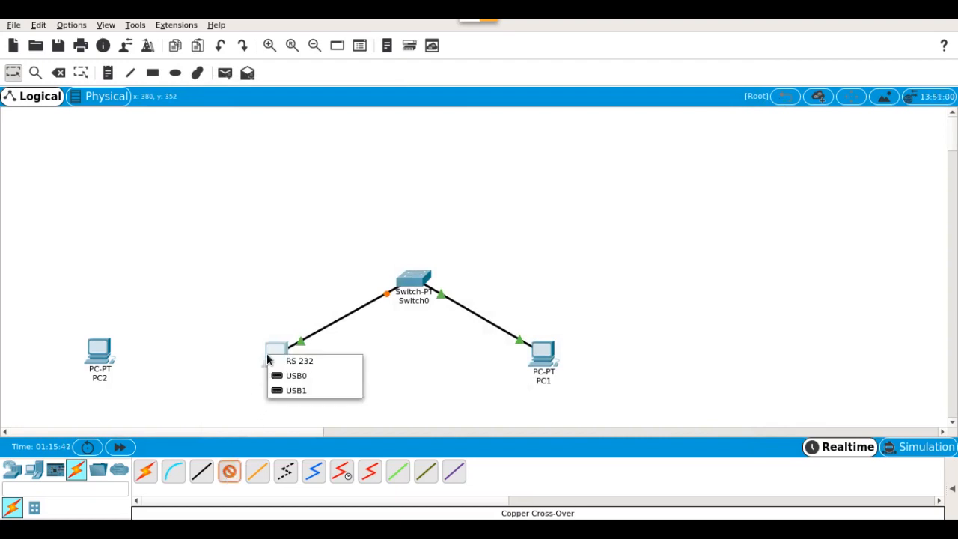
left_click(276, 350)
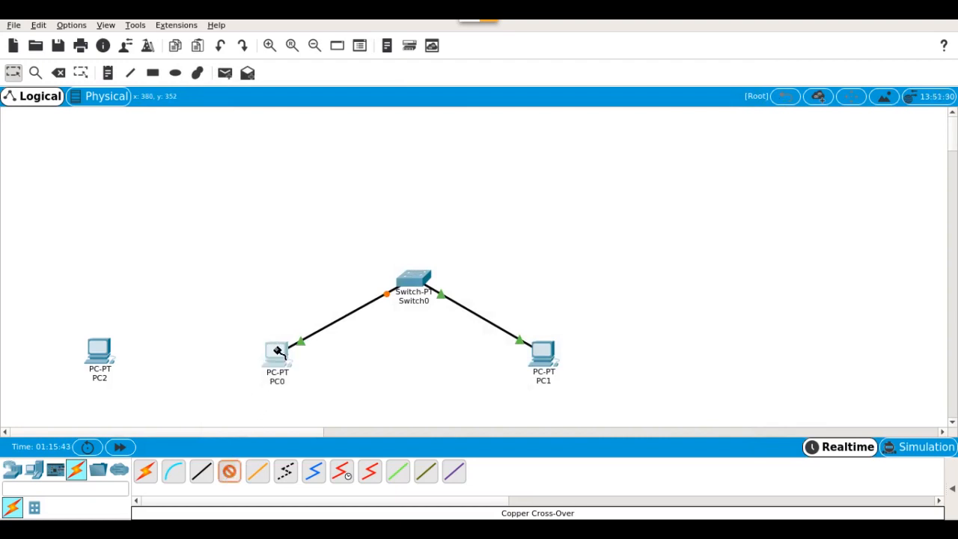
left_click(229, 471)
Step: Check PC2's physical modules and retry adding a PT-HOST-NM-1CFE module to PC0
left_click(96, 356)
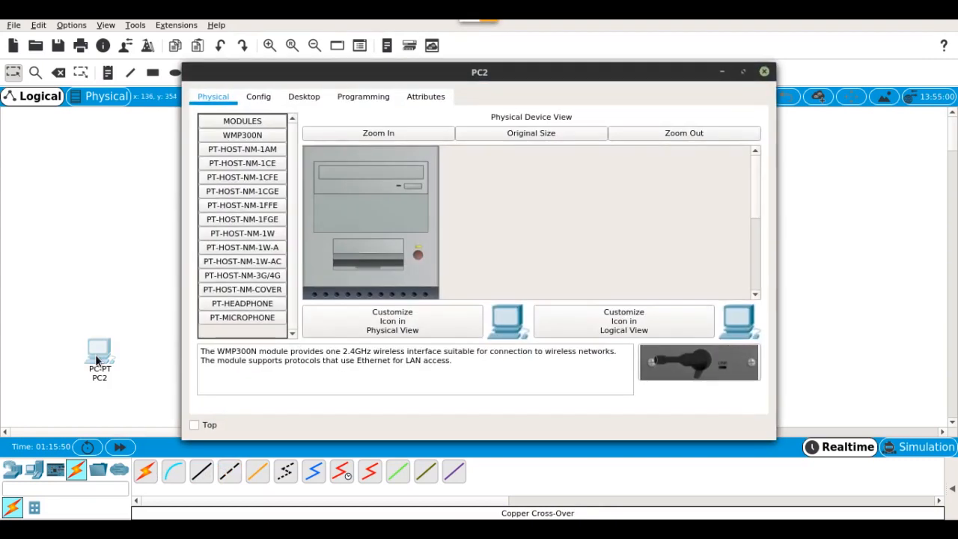
left_click(764, 71)
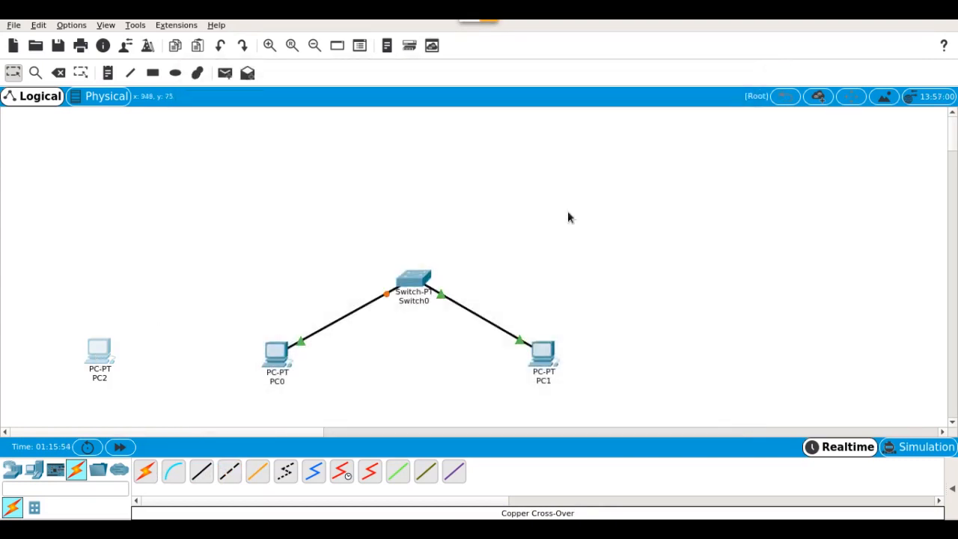
left_click(273, 358)
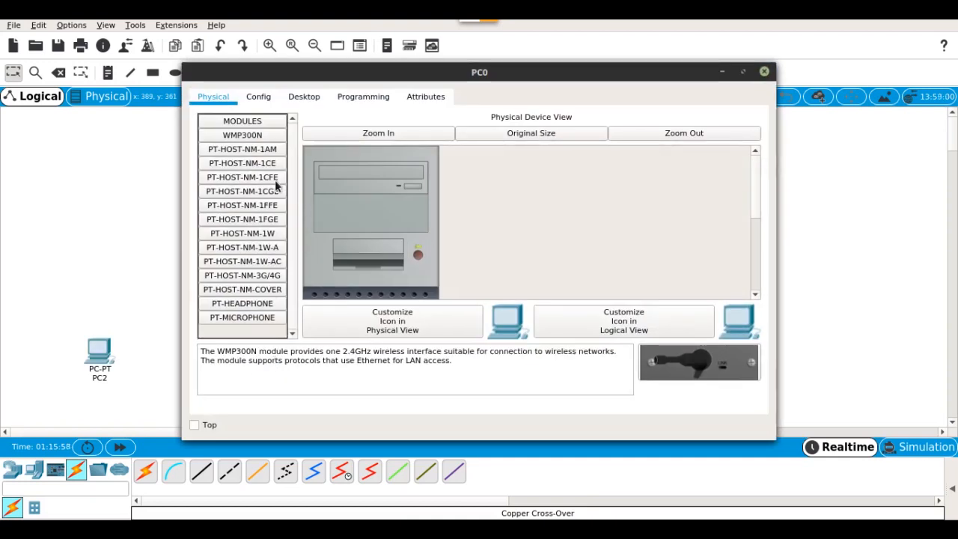
left_click_drag(261, 180, 417, 273)
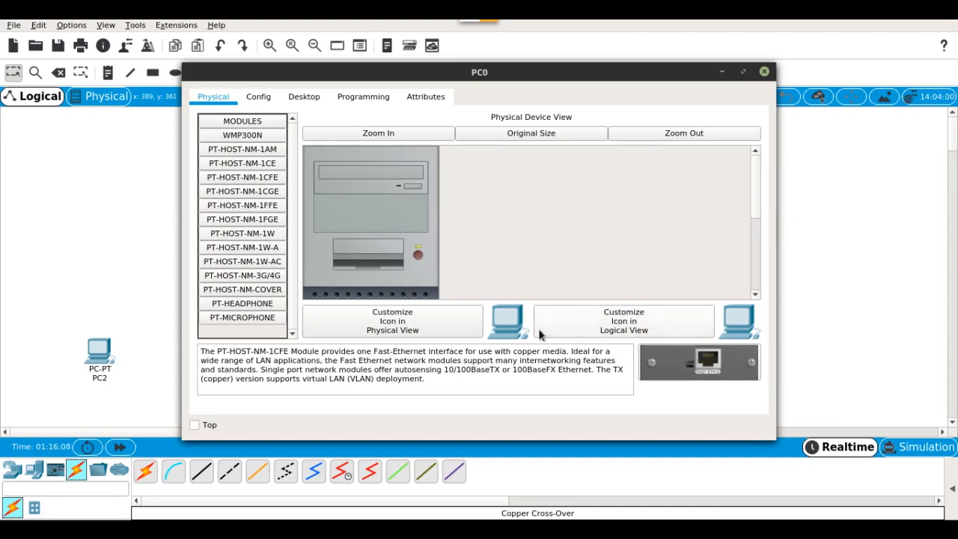
Step: Examine PC0's physical view at a smaller scale, its icon customization options and its module list
left_click(706, 133)
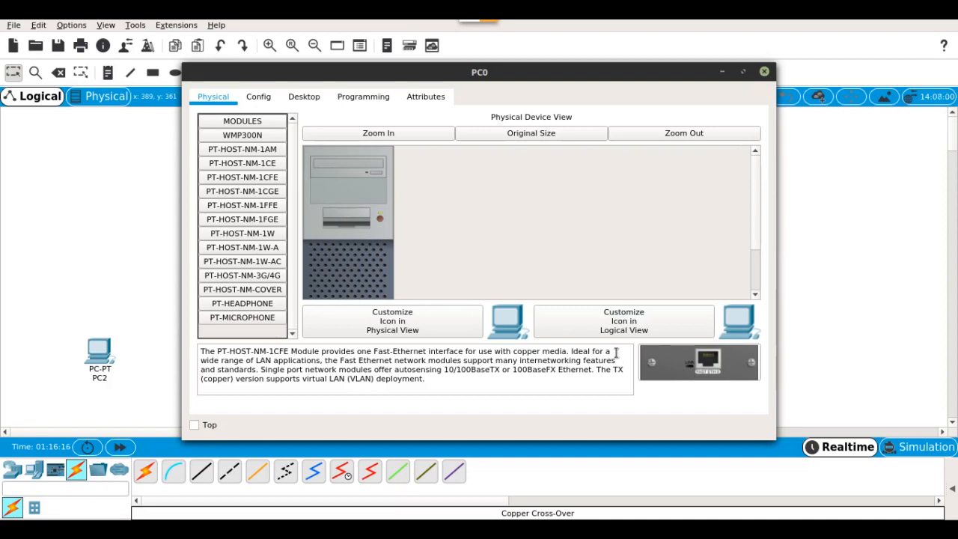
left_click(455, 318)
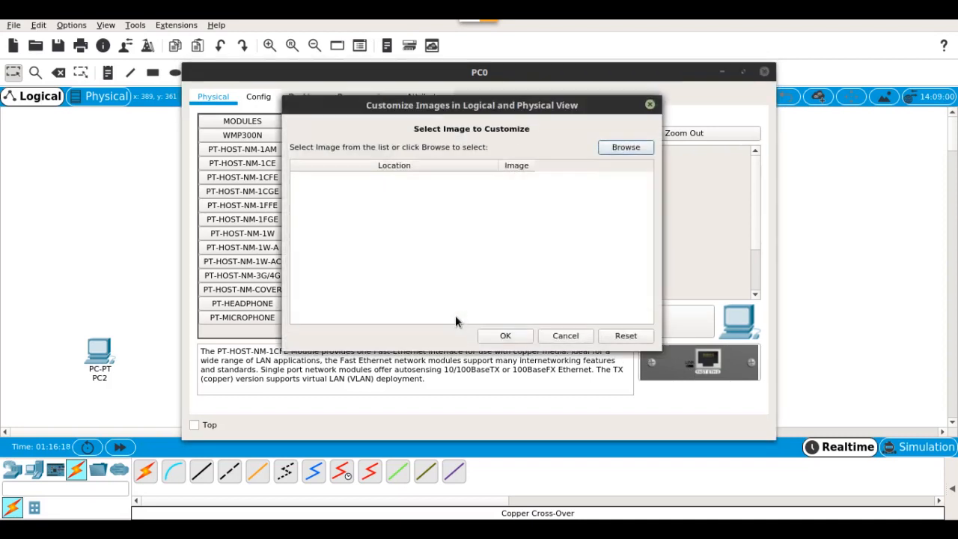
left_click(577, 338)
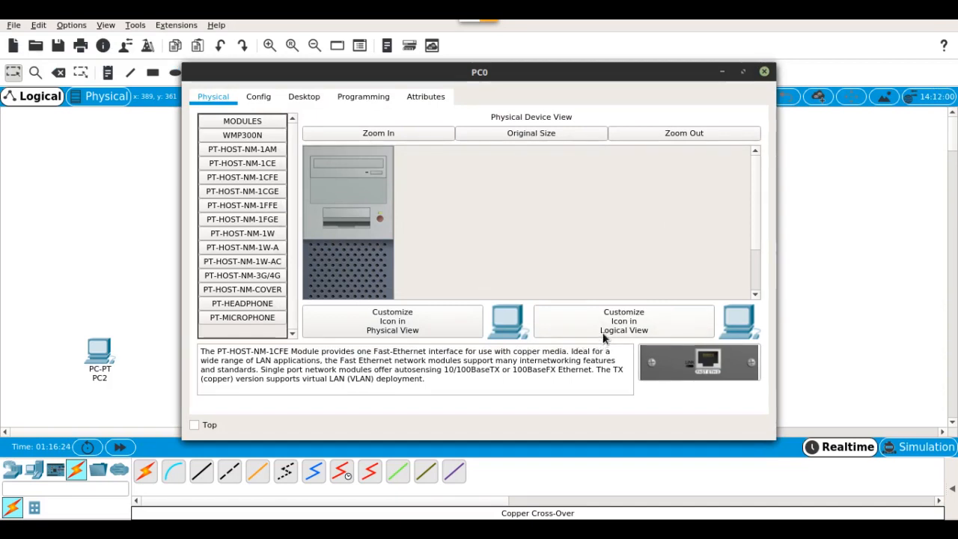
left_click(242, 120)
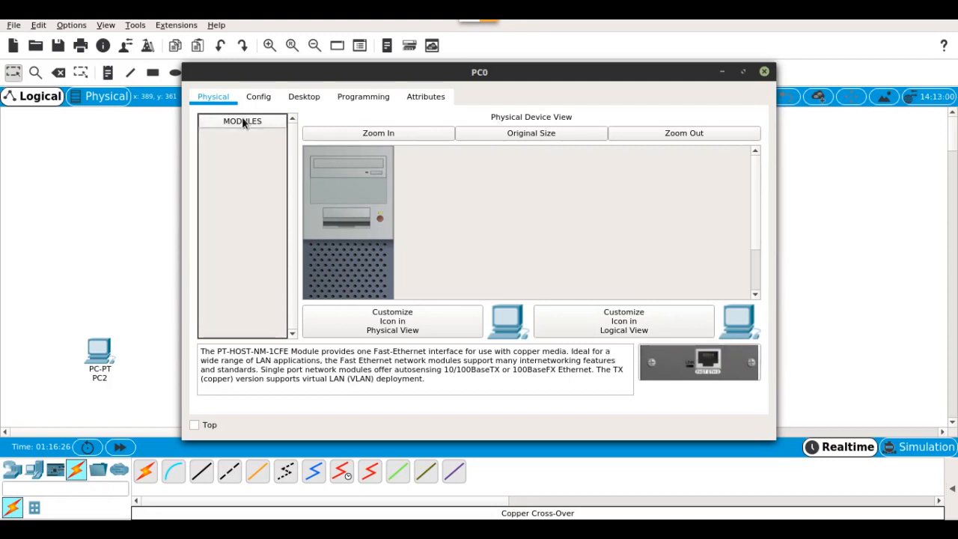
left_click(241, 120)
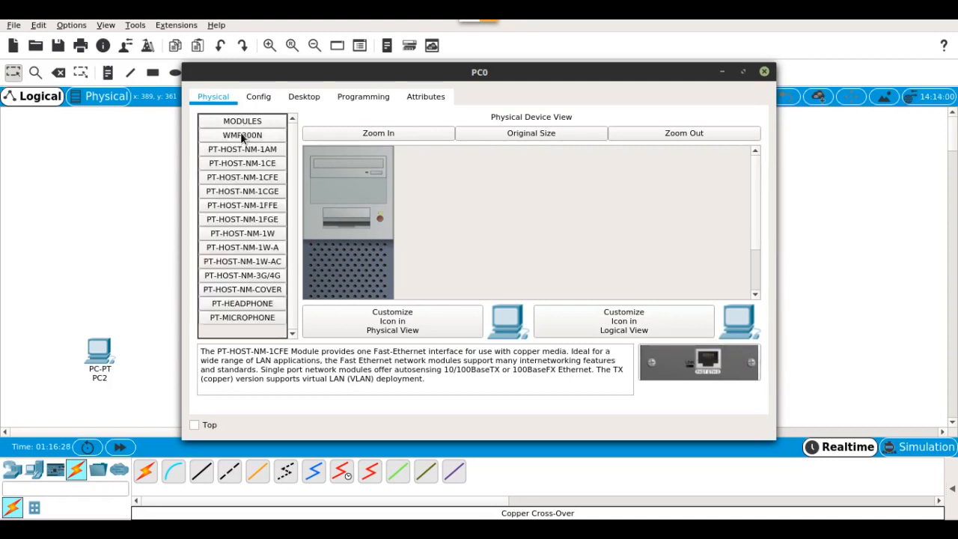
left_click(764, 71)
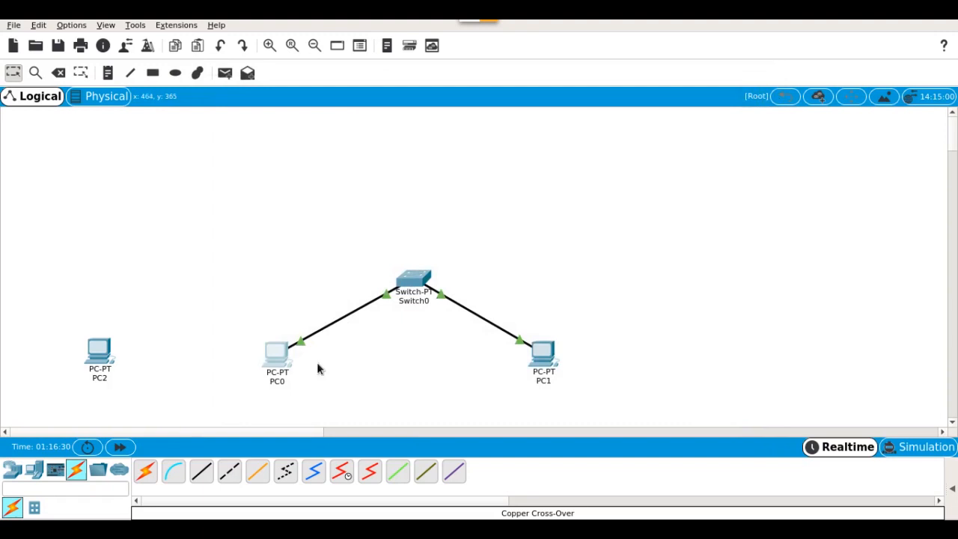
left_click(275, 354)
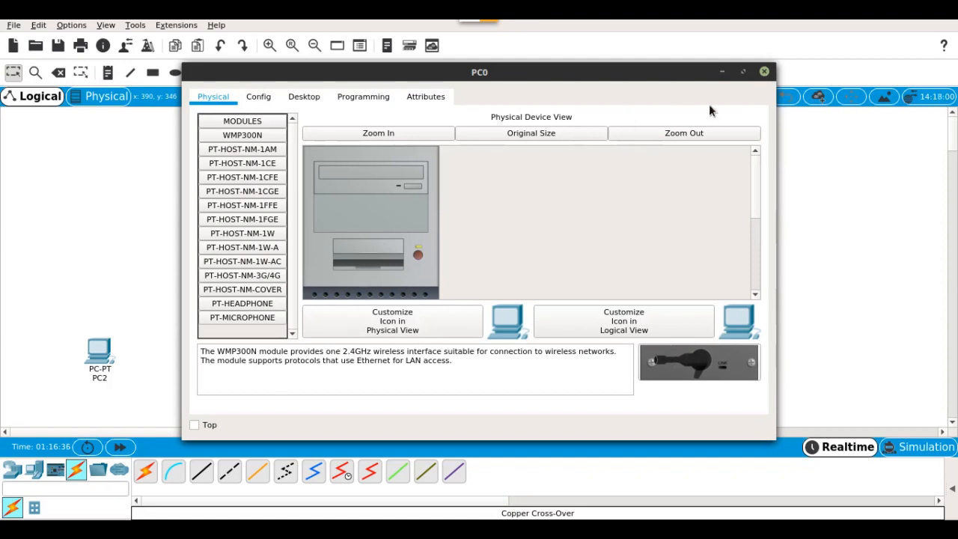
left_click(764, 72)
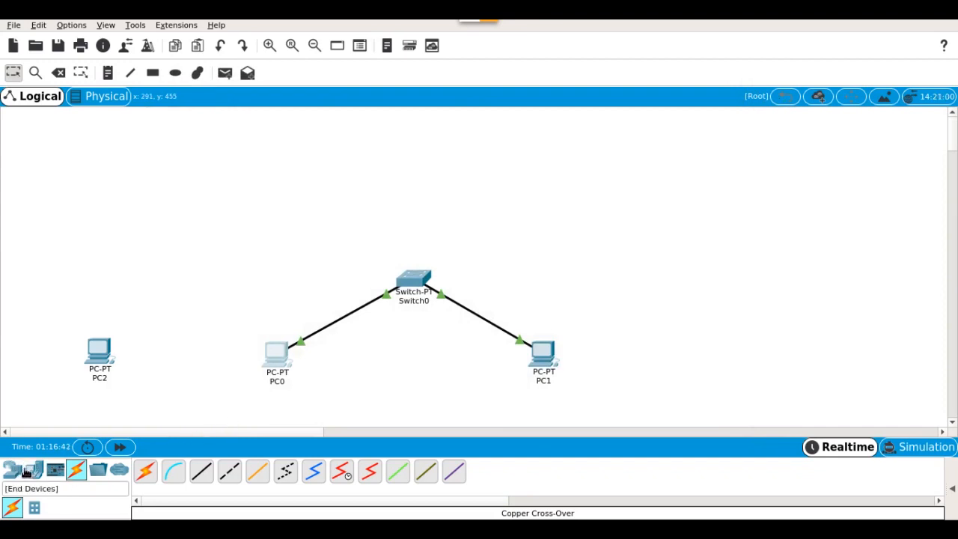
Step: Add another PC to the workspace and arrange it in a row with PC2 above and away from PC0
left_click(29, 470)
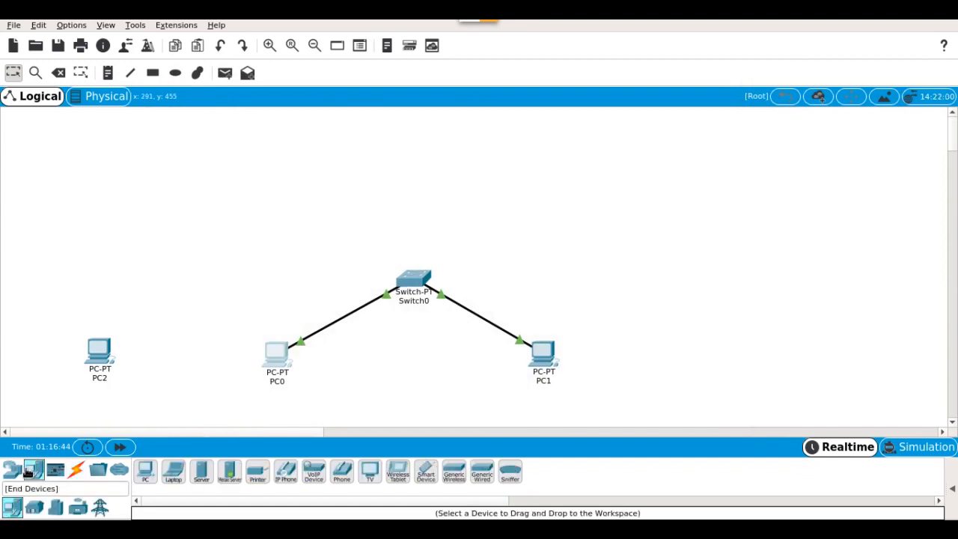
left_click(147, 471)
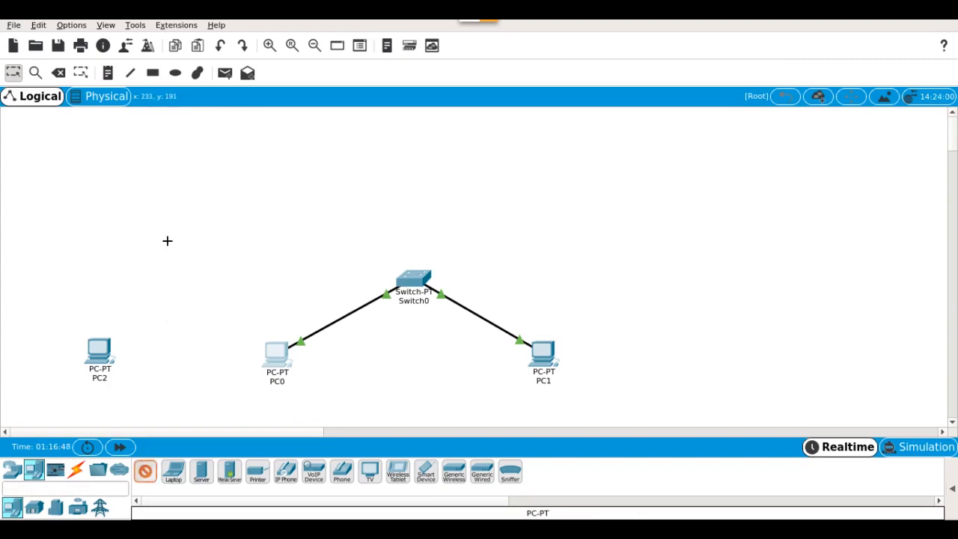
left_click(194, 240)
left_click_drag(88, 349, 41, 235)
left_click_drag(193, 241, 233, 241)
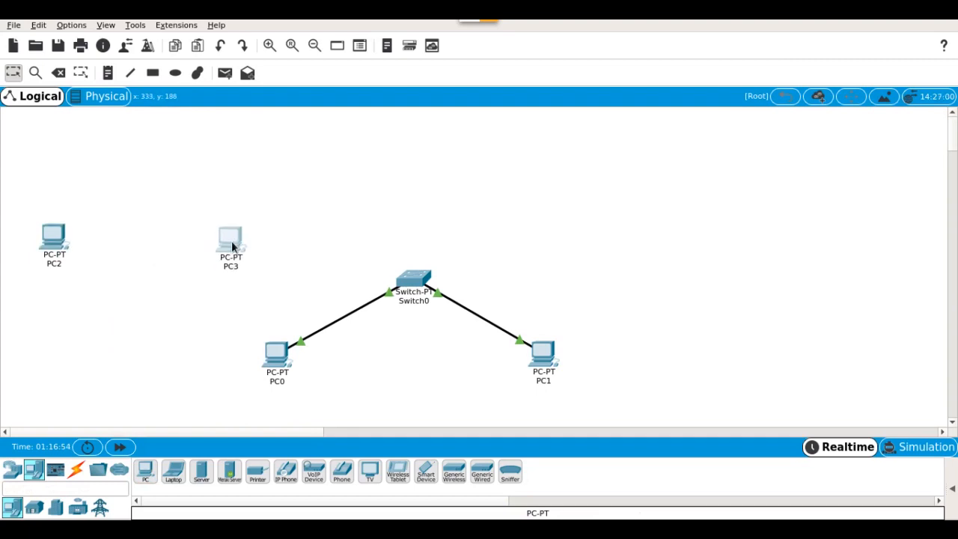
Step: Connect PC2's FastEthernet0 port to PC3's FastEthernet0 port with a copper cross-over cable
left_click(78, 472)
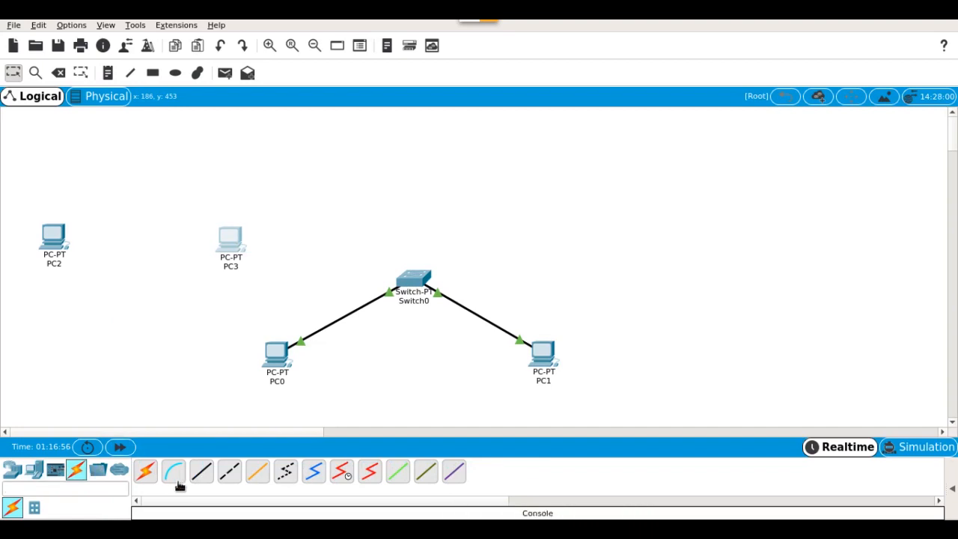
left_click(230, 472)
left_click(53, 244)
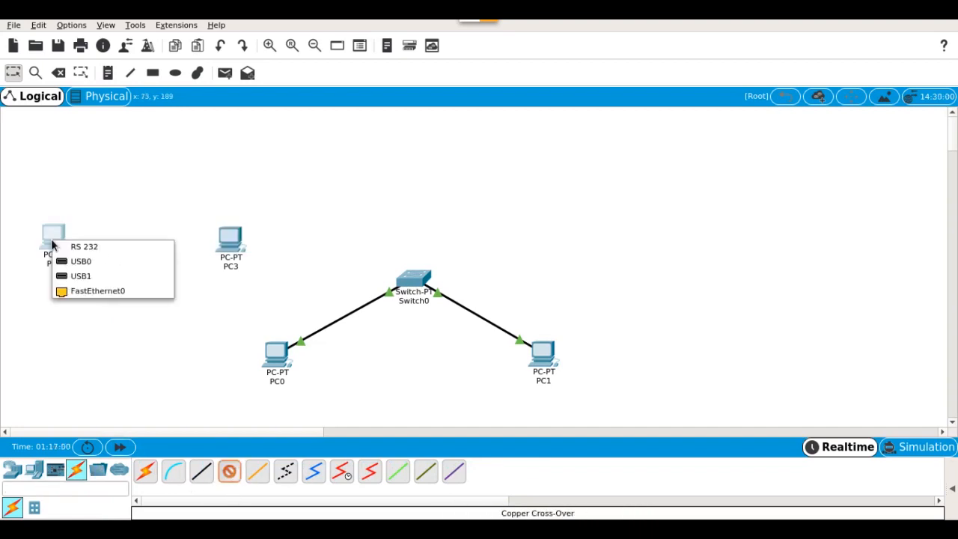
left_click(105, 291)
left_click(230, 236)
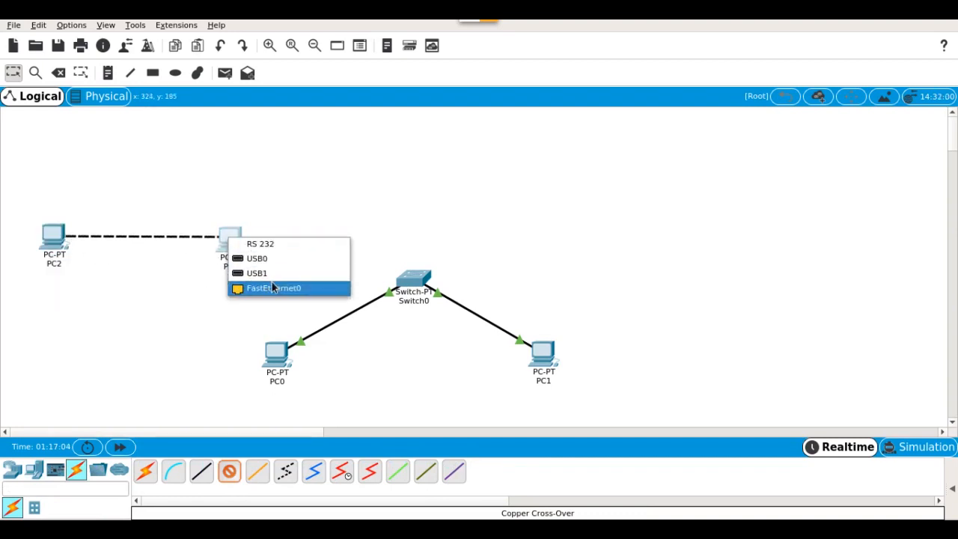
left_click(272, 288)
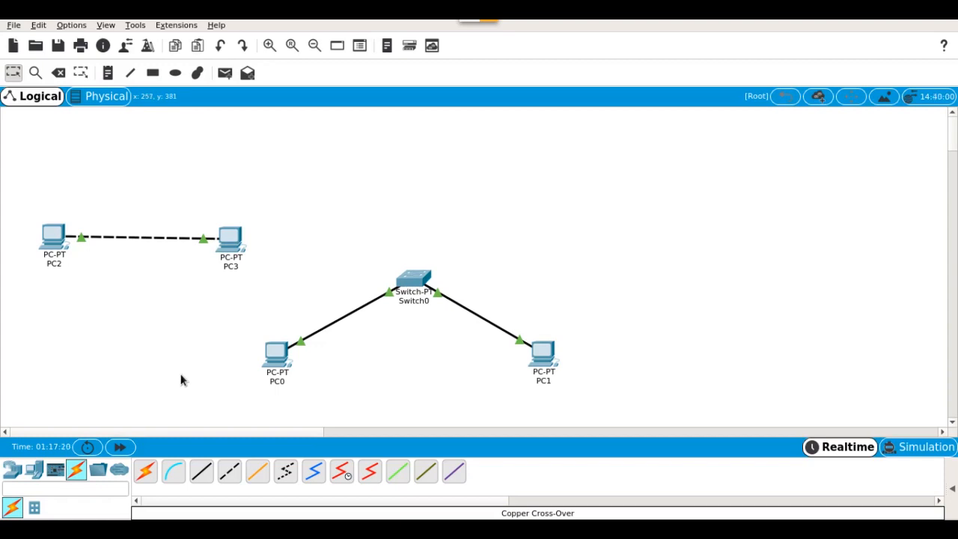
Step: Place two generic Router-PT routers side by side, the first above Switch0 and the second well to its right
left_click(12, 470)
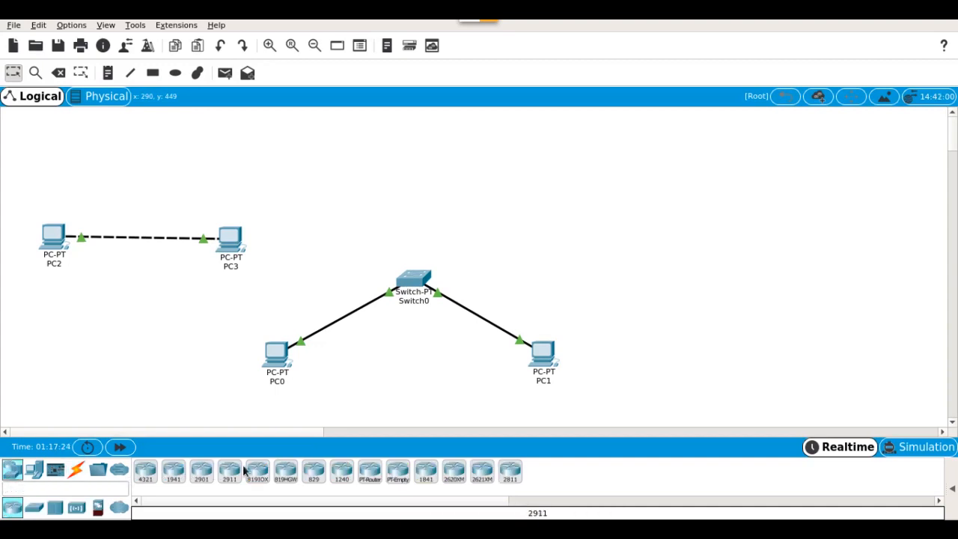
left_click(369, 472)
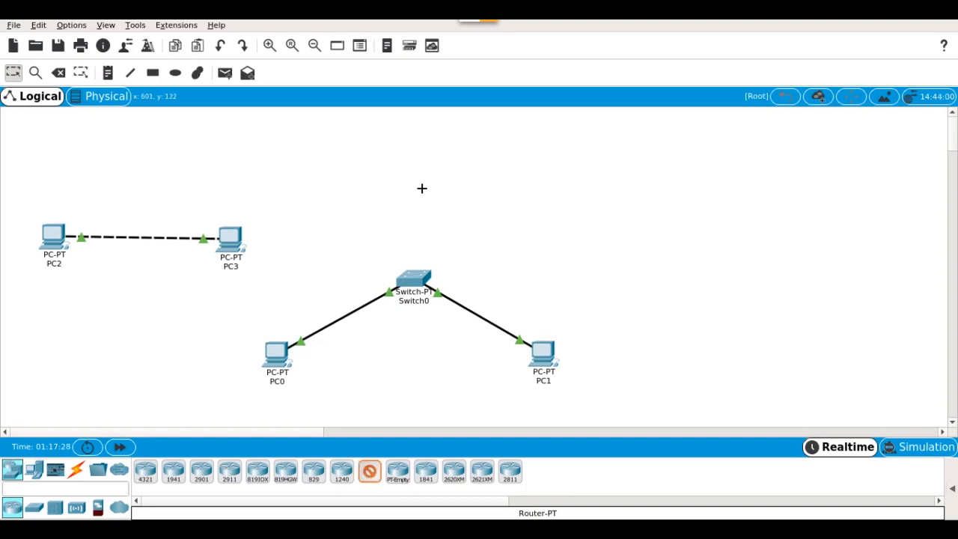
left_click(422, 166)
left_click(370, 473)
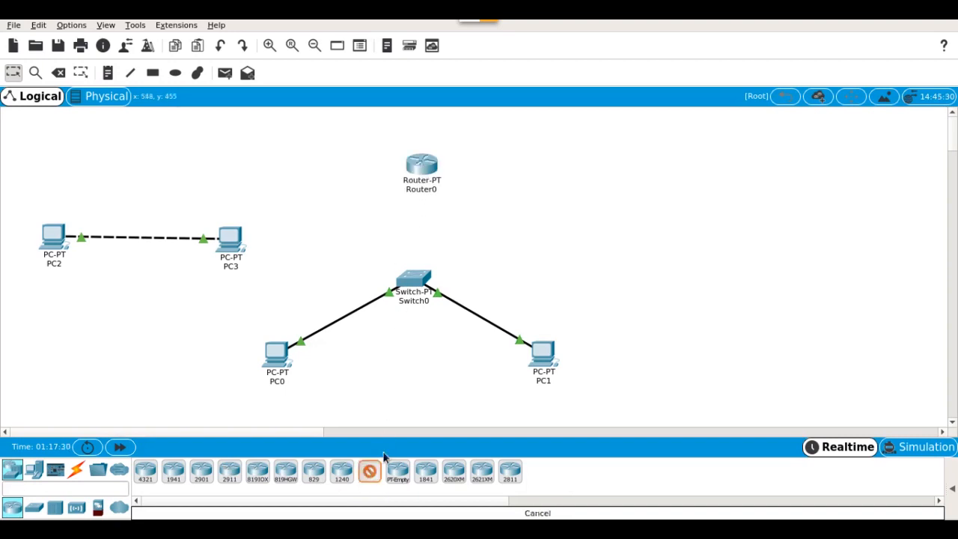
left_click(675, 161)
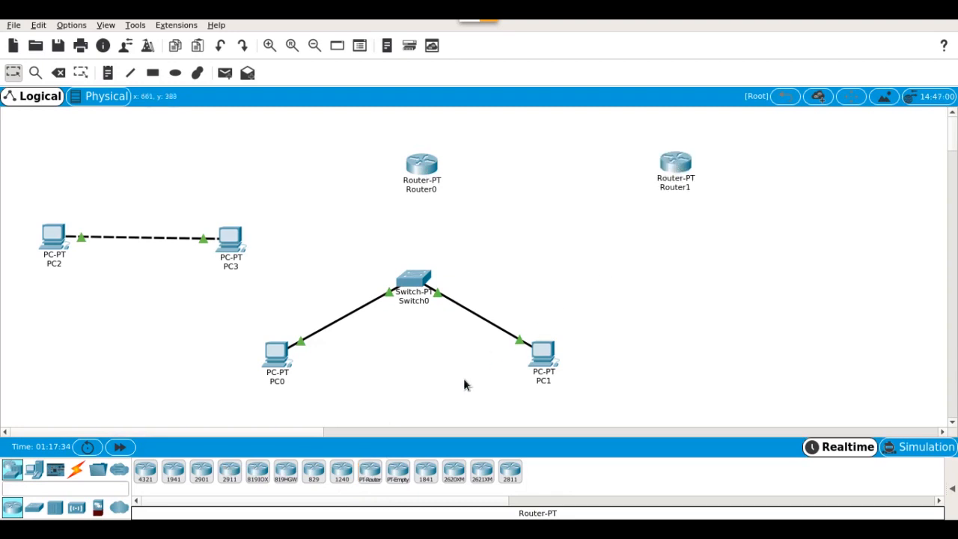
Step: Connect Router0's FastEthernet0/0 to Switch0's FastEthernet2/1 with a copper straight-through cable and align the router directly above the switch
mouse_move(425, 172)
left_click(76, 475)
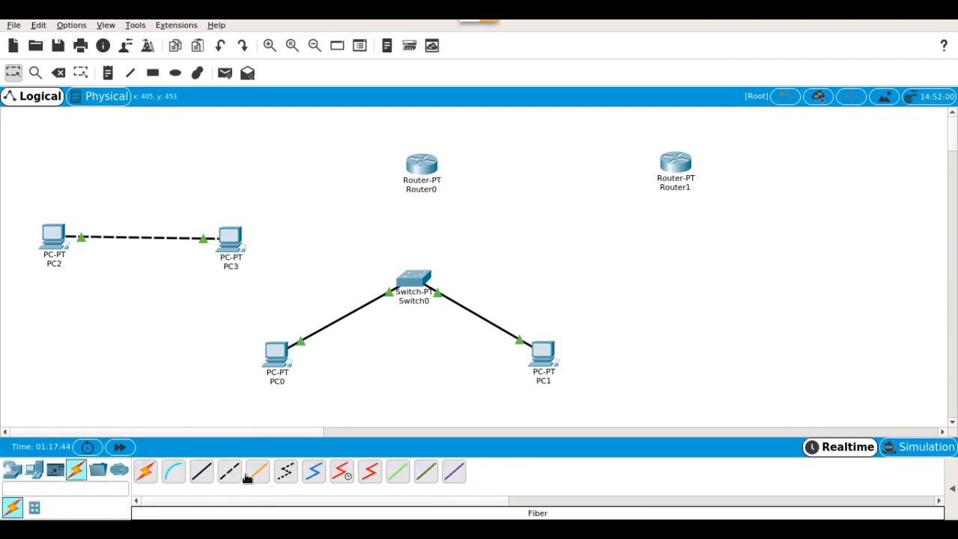
left_click(200, 472)
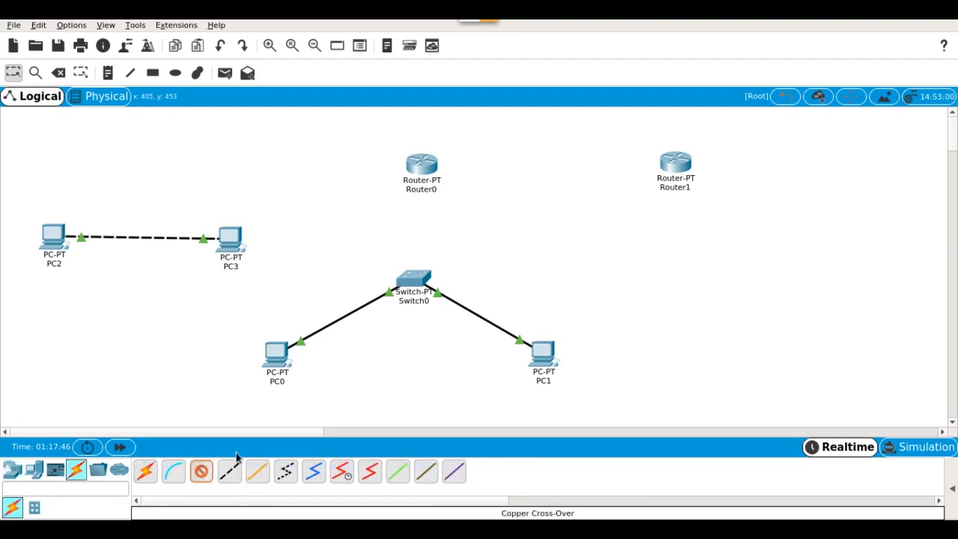
left_click(417, 160)
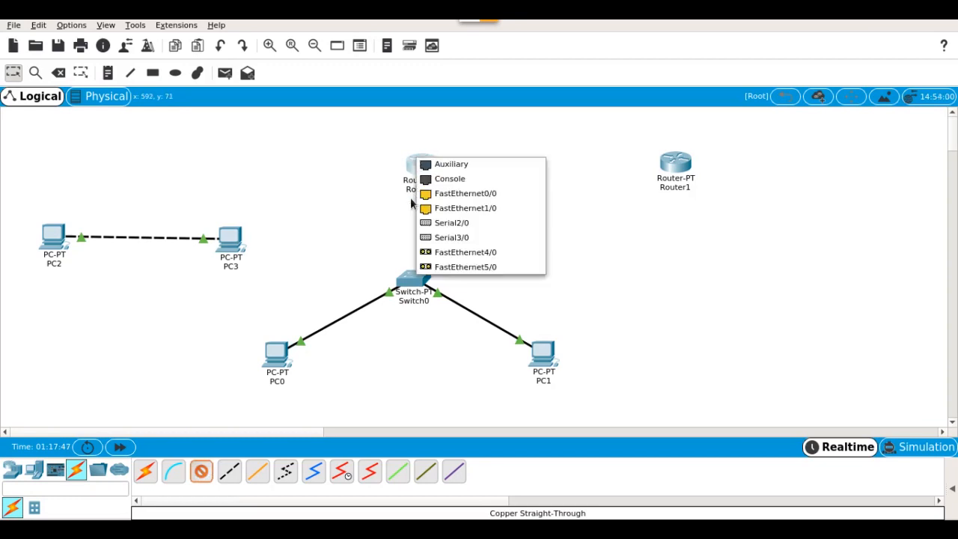
left_click(452, 193)
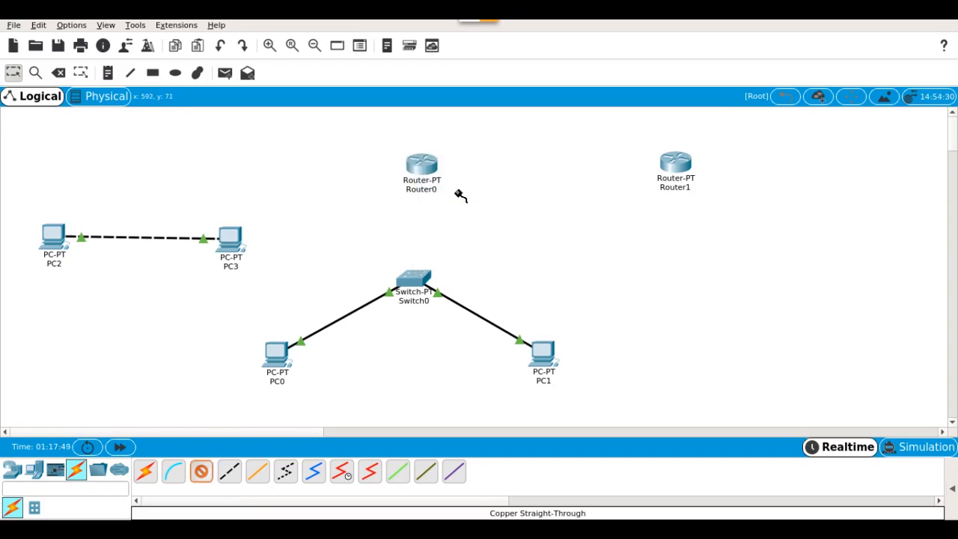
left_click(417, 278)
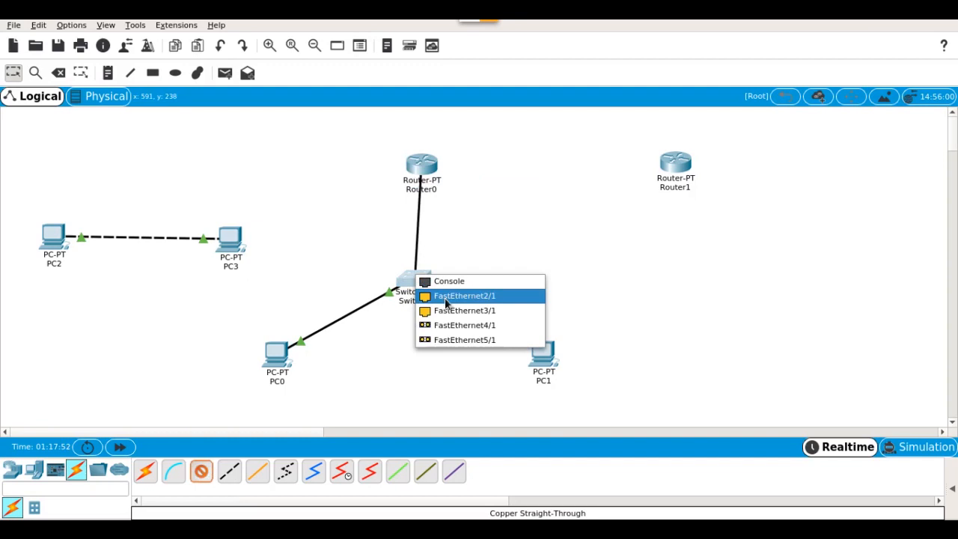
left_click(445, 298)
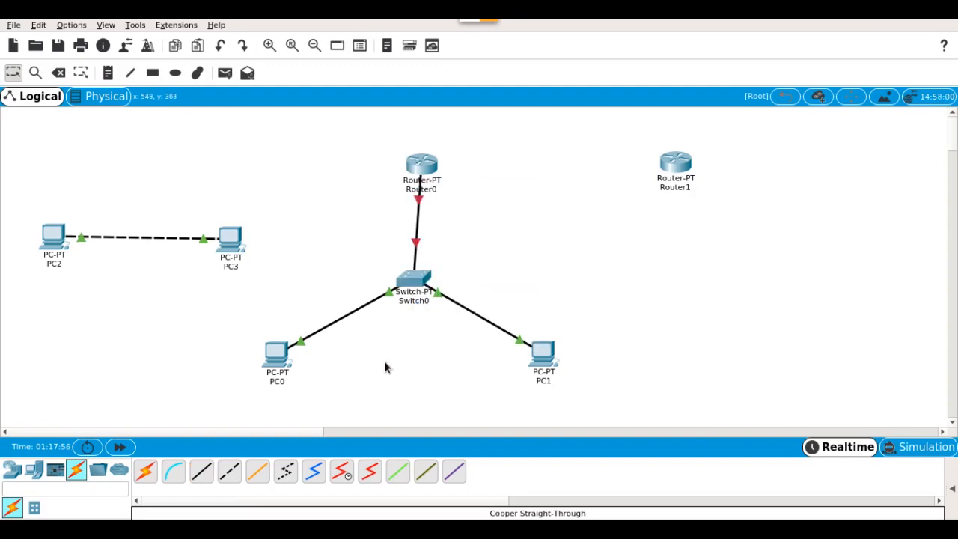
mouse_move(426, 162)
left_mouse_down()
mouse_move(402, 158)
mouse_move(418, 164)
left_mouse_up()
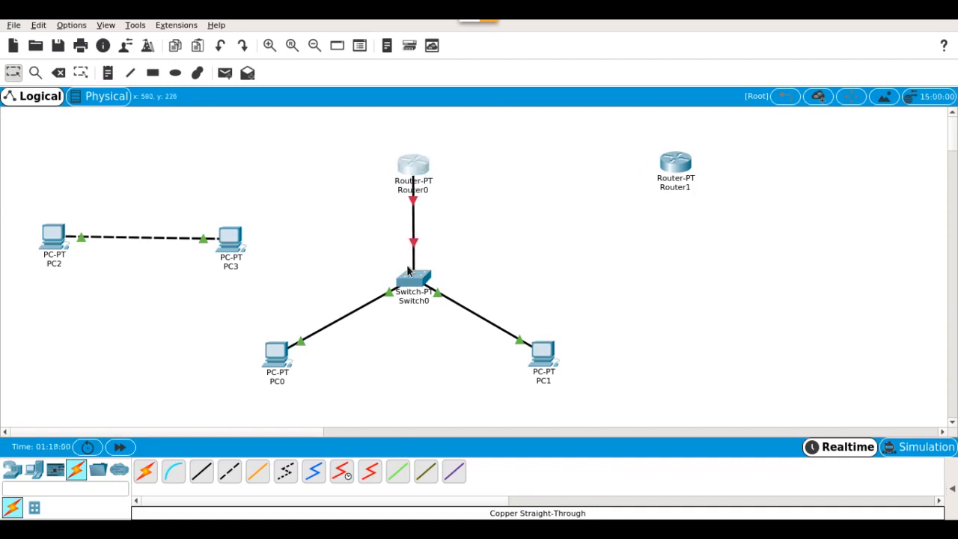
Step: Look briefly at the device windows of Router0 and Router1
left_click(417, 165)
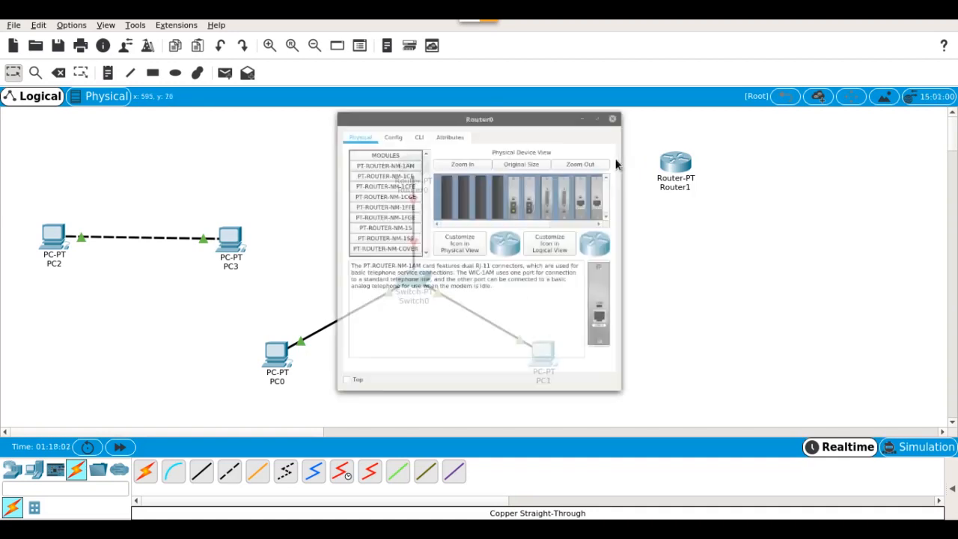
left_click(662, 71)
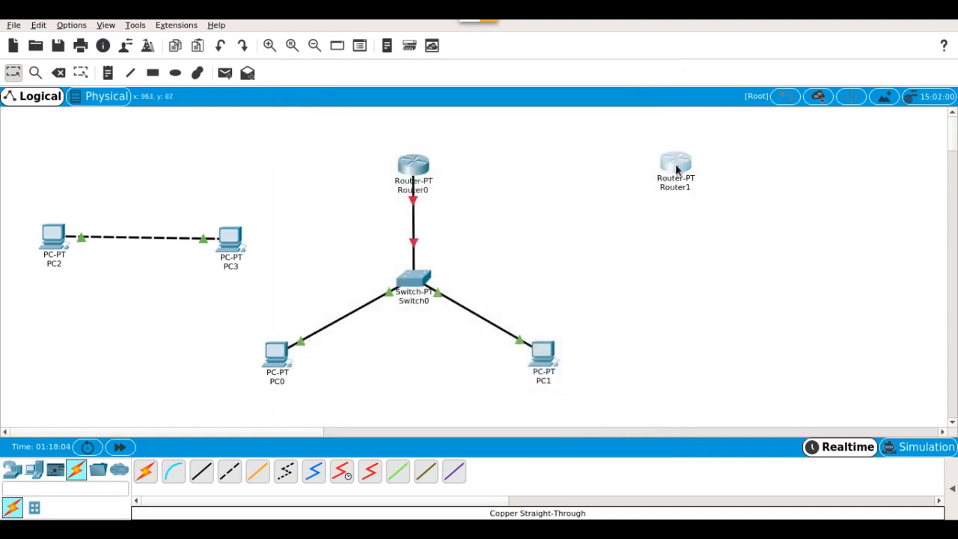
left_click(677, 163)
left_click(662, 72)
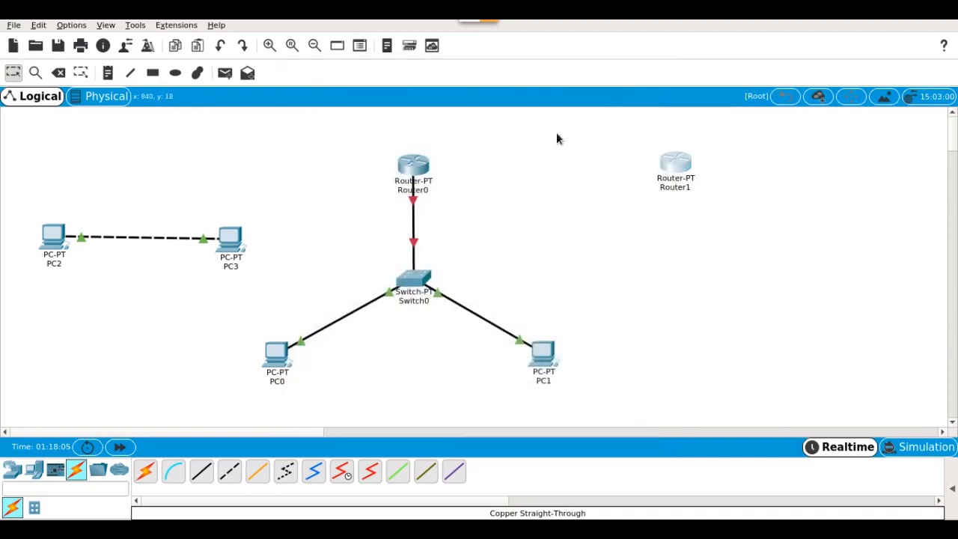
left_click(428, 166)
left_click(662, 71)
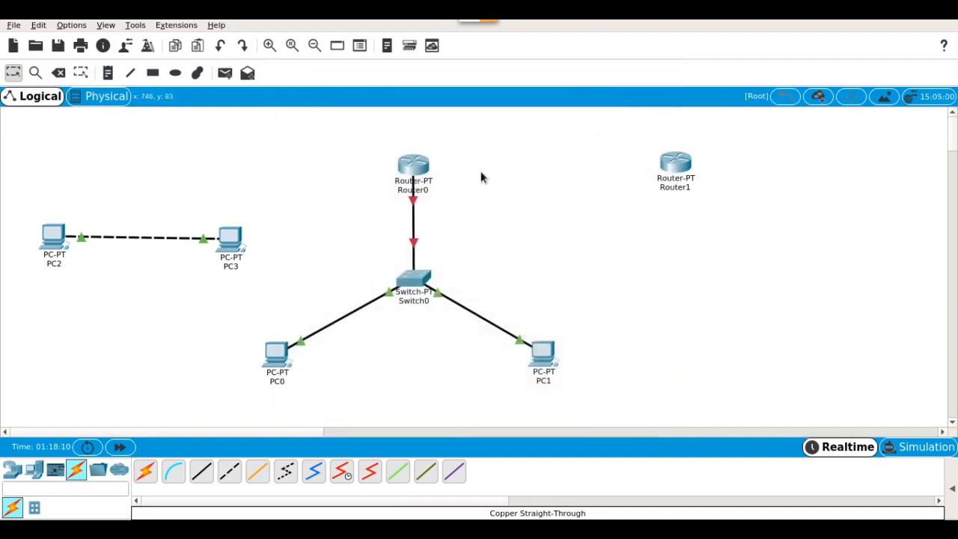
Step: Connect Router0's FastEthernet1/0 to Router1's FastEthernet0/0 with a copper cross-over cable
left_click(228, 471)
left_click(410, 176)
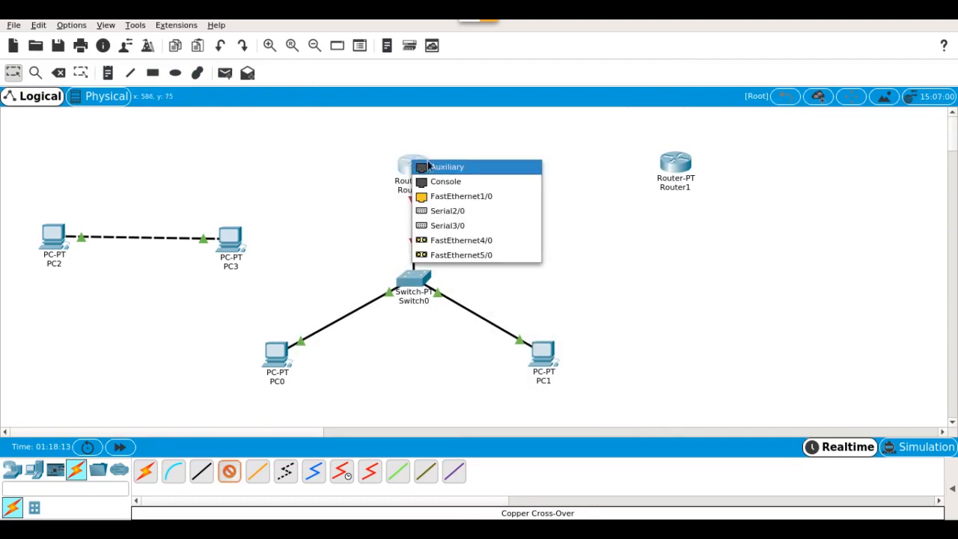
left_click(473, 196)
left_click(673, 161)
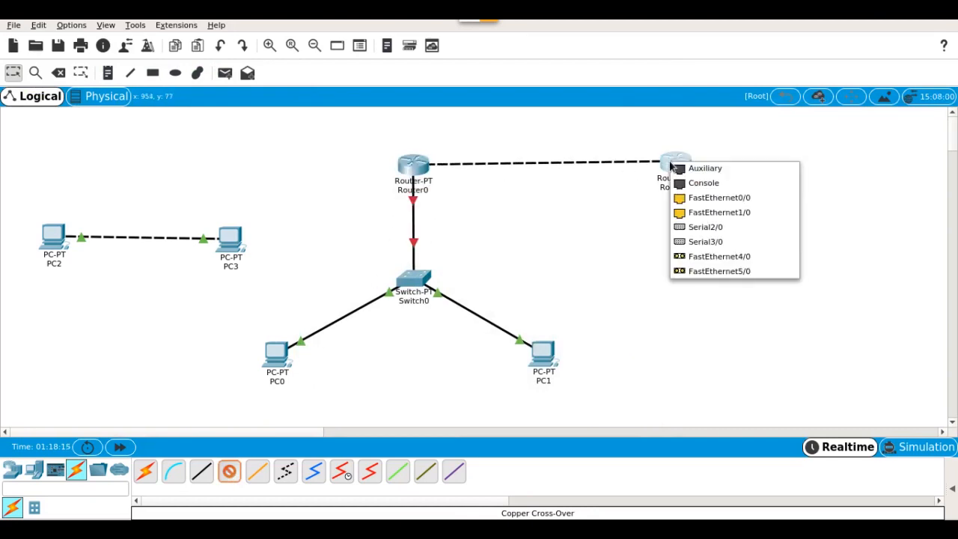
left_click(712, 198)
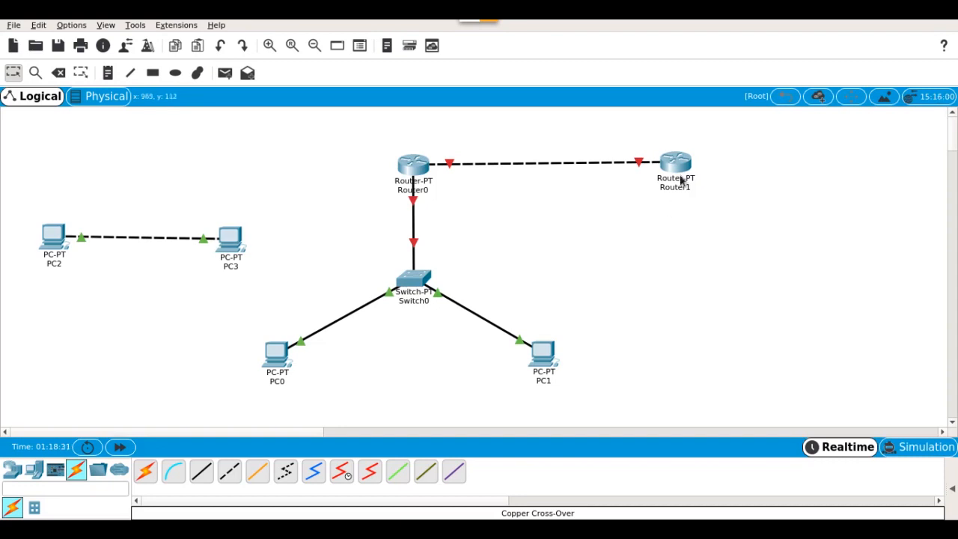
left_click_drag(388, 141, 712, 204)
left_click(372, 141)
left_click_drag(463, 137, 736, 215)
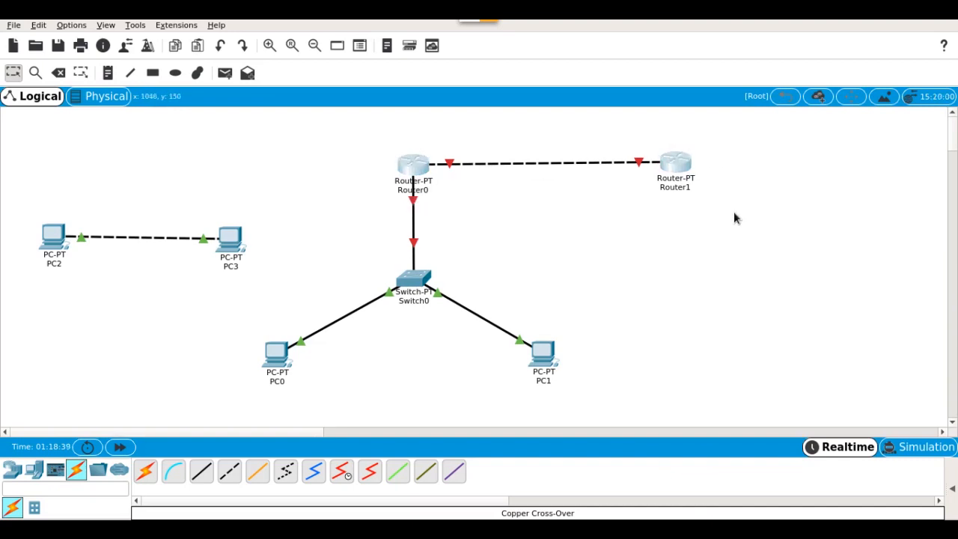
left_click(695, 226)
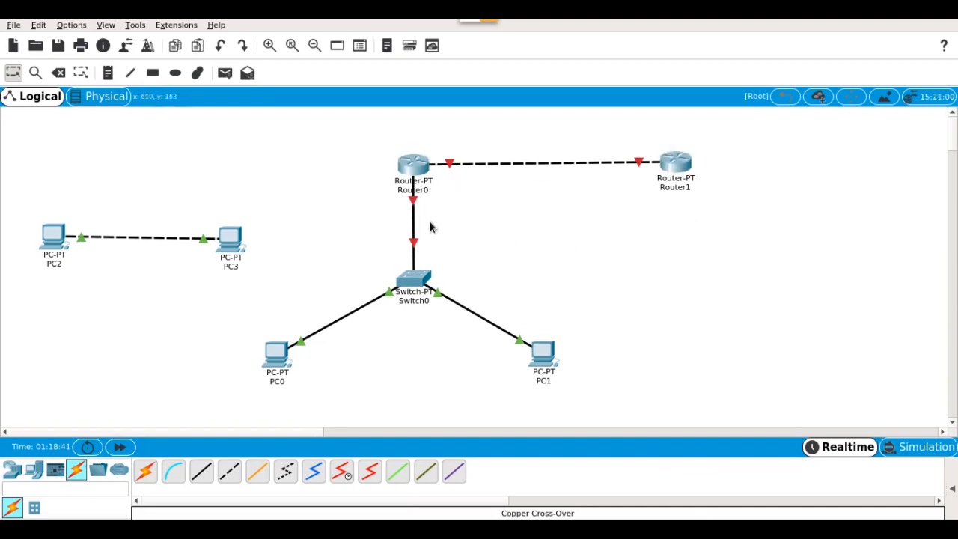
Step: Turn on the FastEthernet4/0 and FastEthernet5/0 ports in Router0's interface configuration, and close its device window
mouse_move(417, 170)
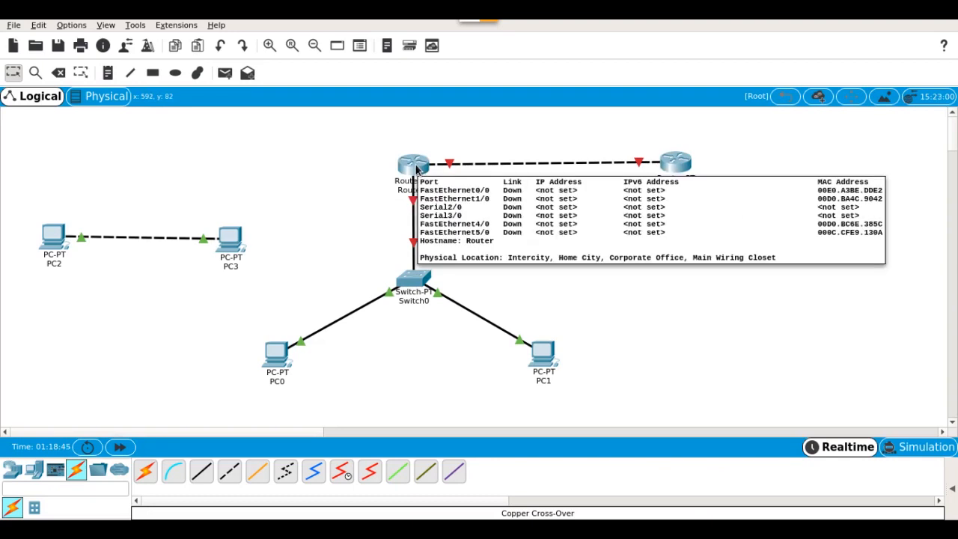
left_click(417, 170)
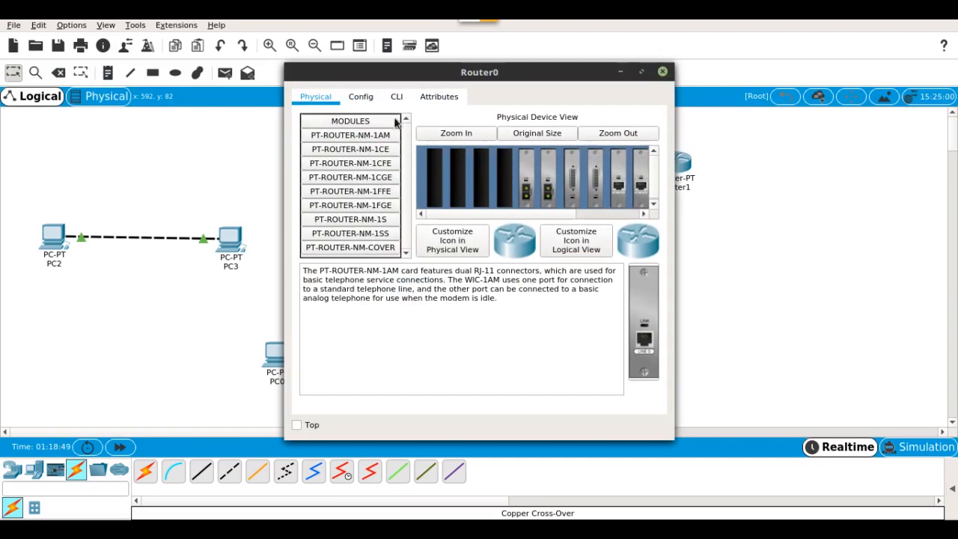
left_click(369, 102)
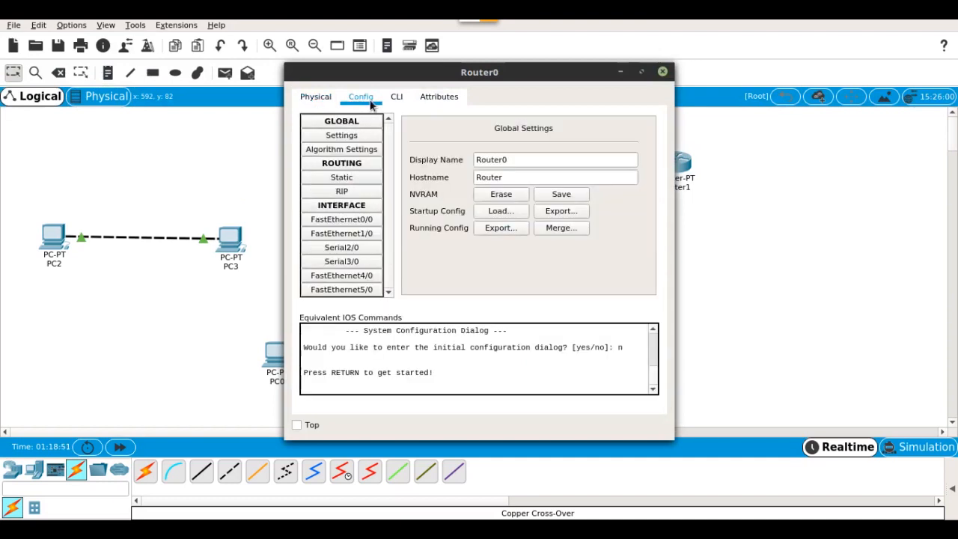
left_click(316, 99)
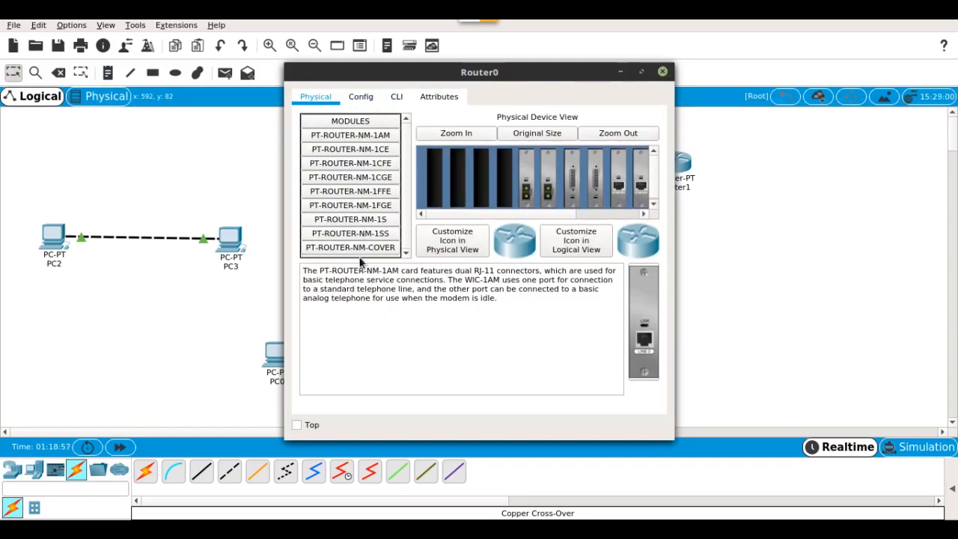
left_click(361, 99)
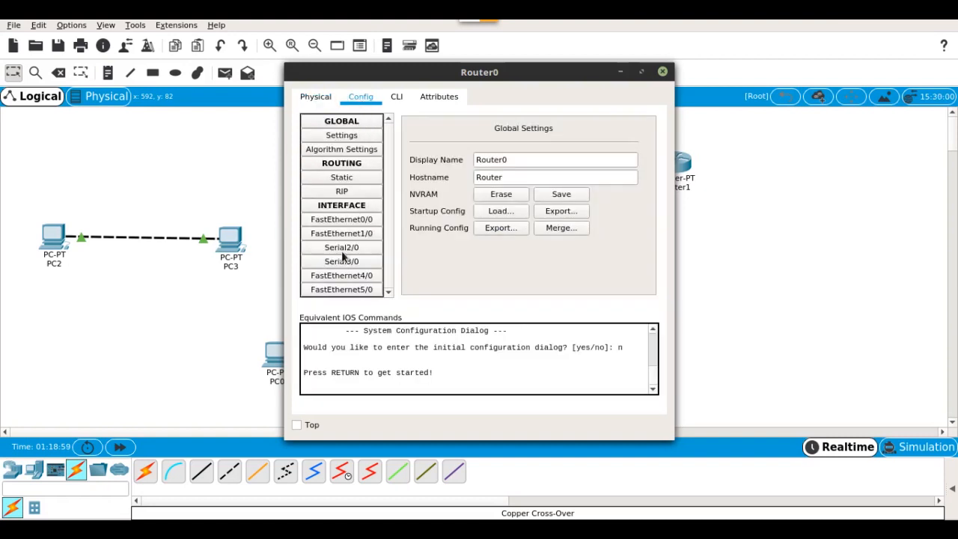
left_click(339, 277)
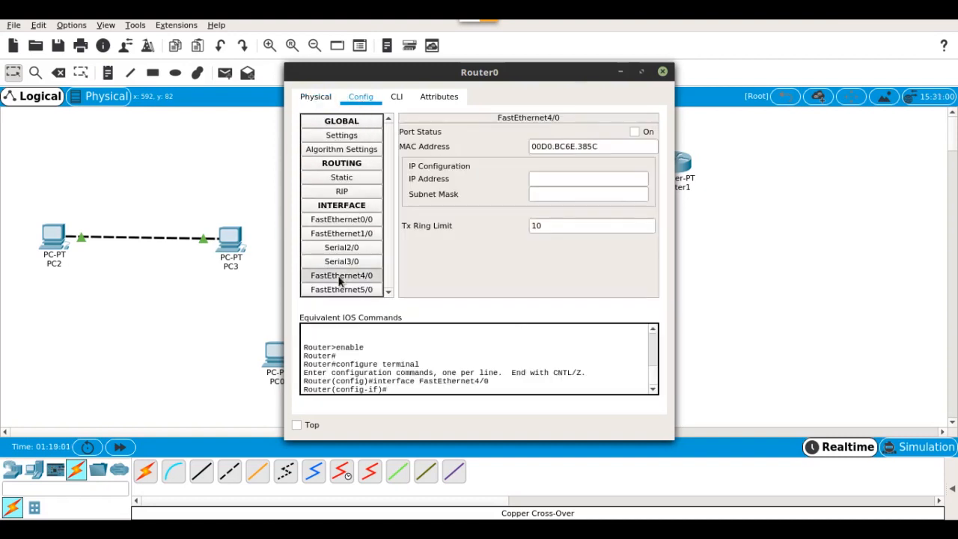
left_click(635, 132)
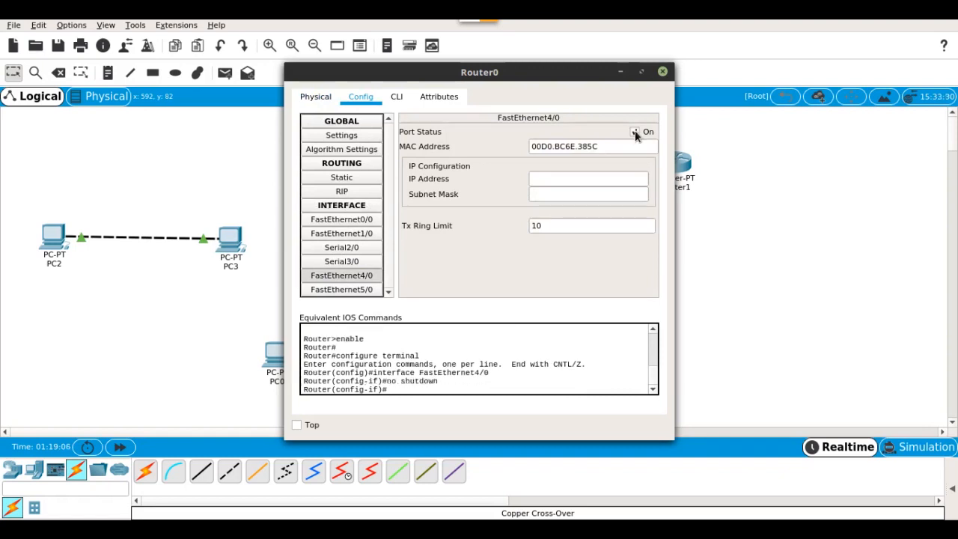
left_click(338, 291)
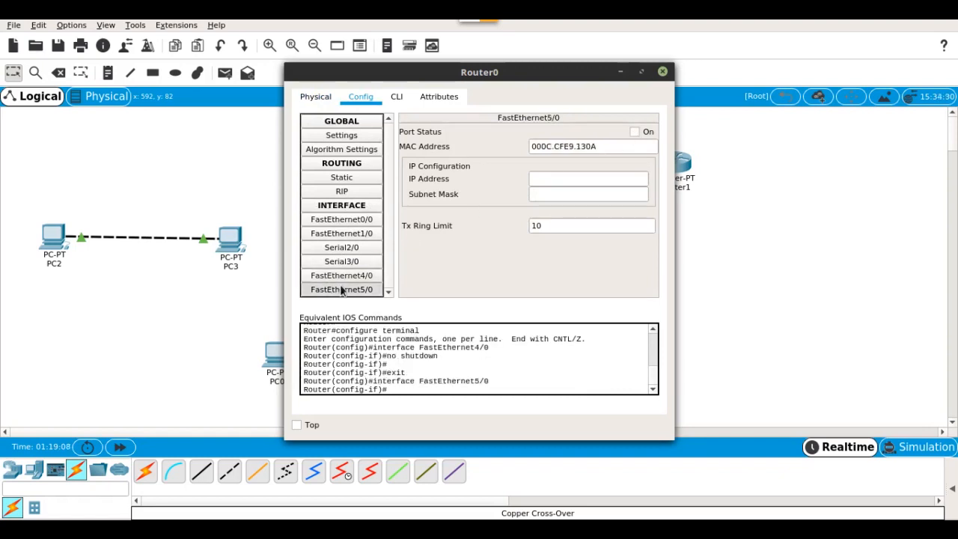
left_click(636, 133)
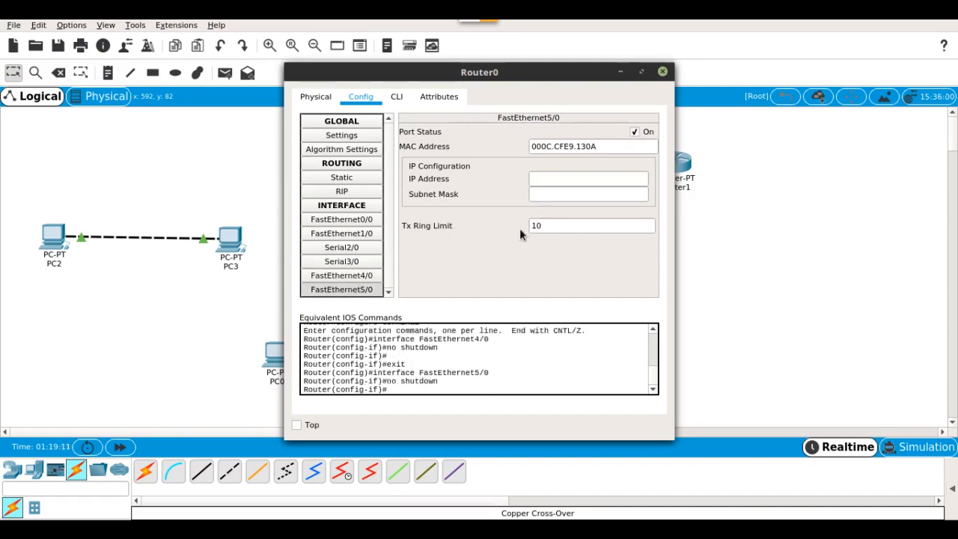
left_click(663, 72)
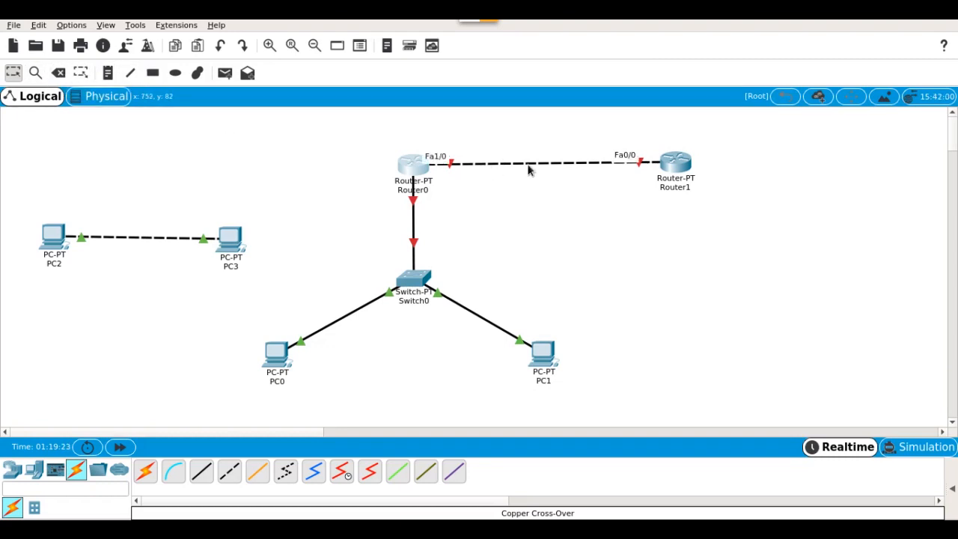
Step: Delete Router0 and Router1 from the workspace together with their cable links
key("Delete")
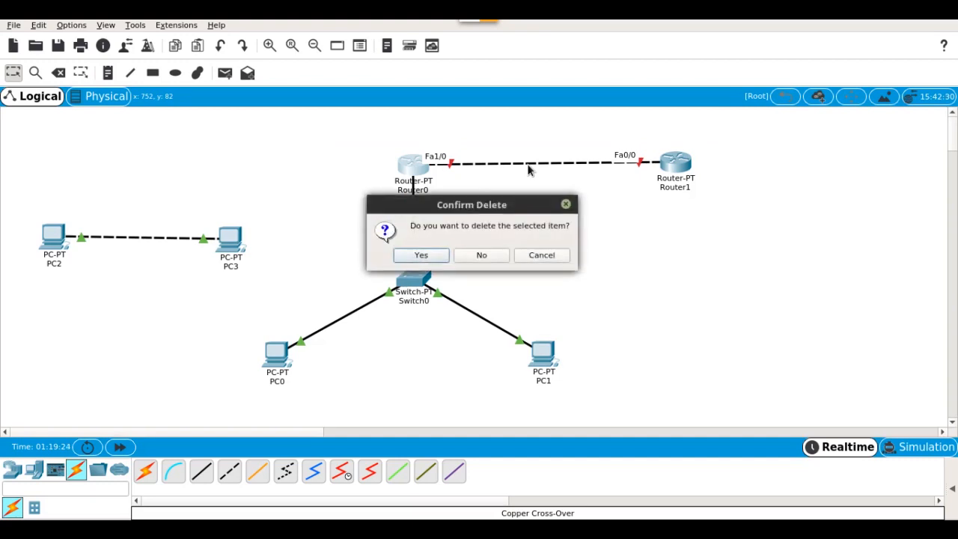
left_click(428, 255)
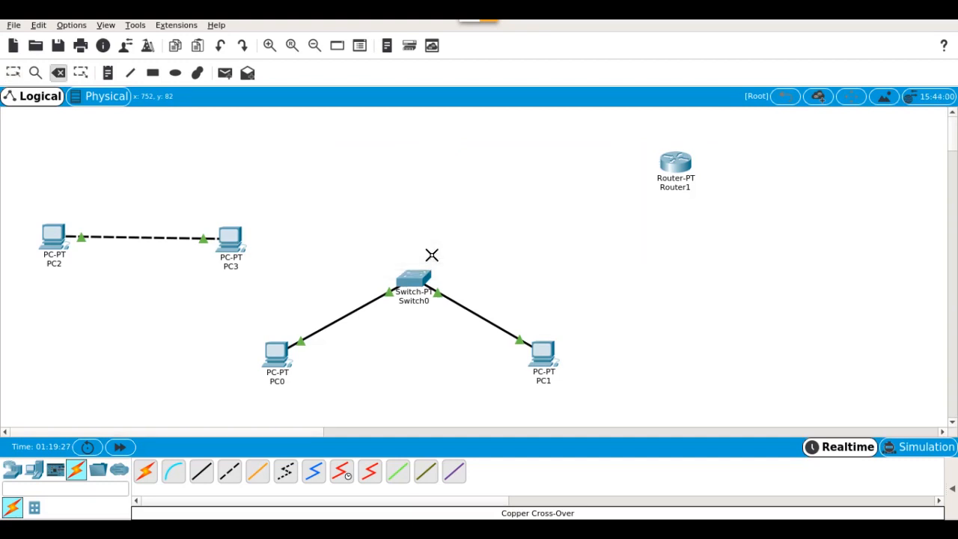
left_click(676, 165)
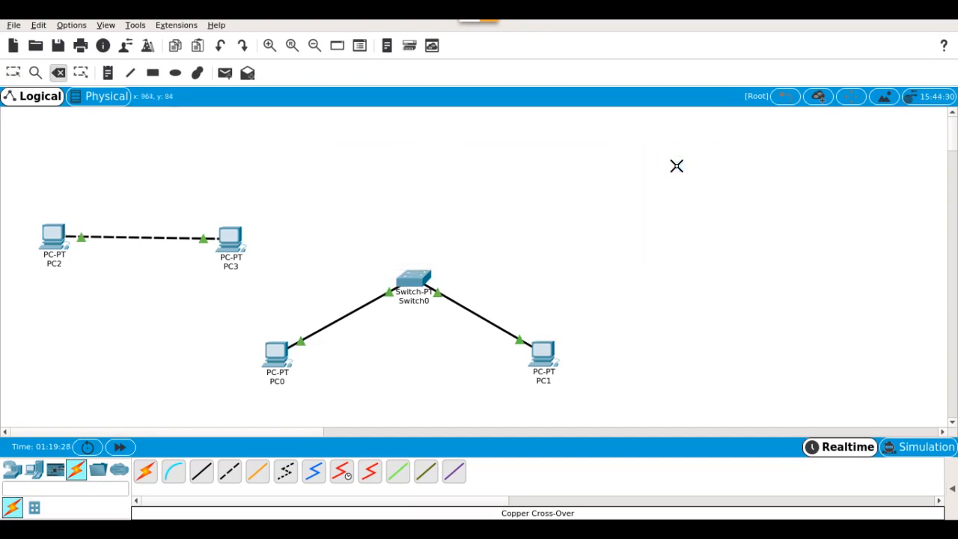
Step: Place a new generic Router-PT above Switch0 and choose the same router model again for another placement
left_click(11, 471)
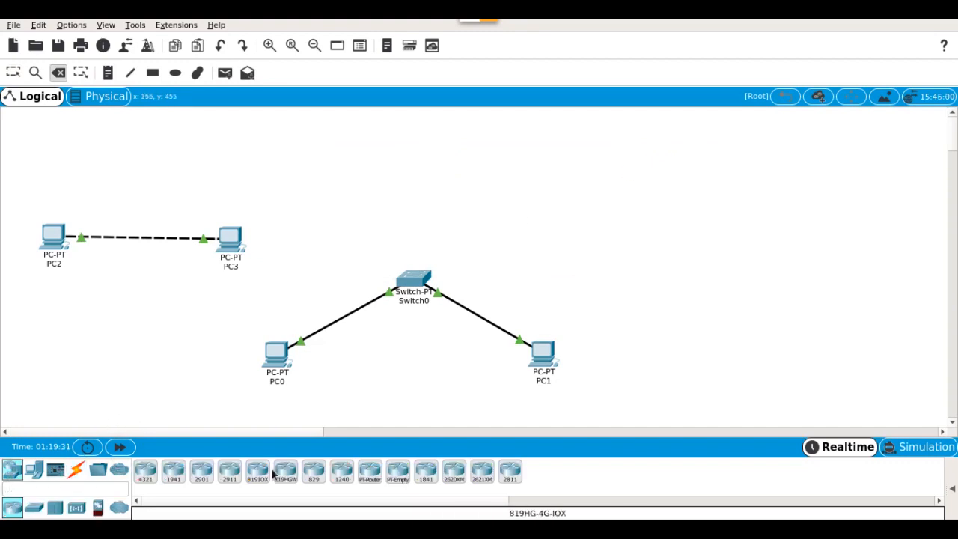
left_click(370, 471)
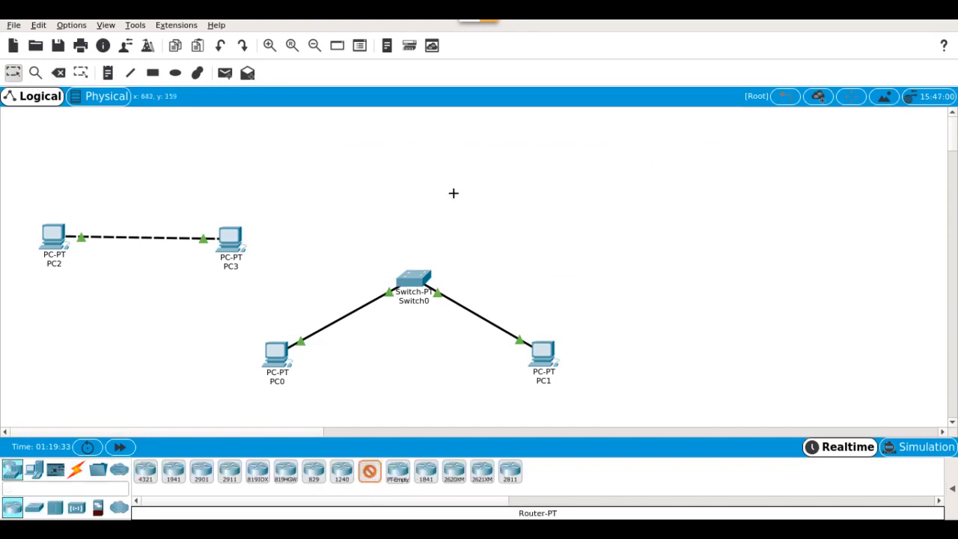
left_click(424, 165)
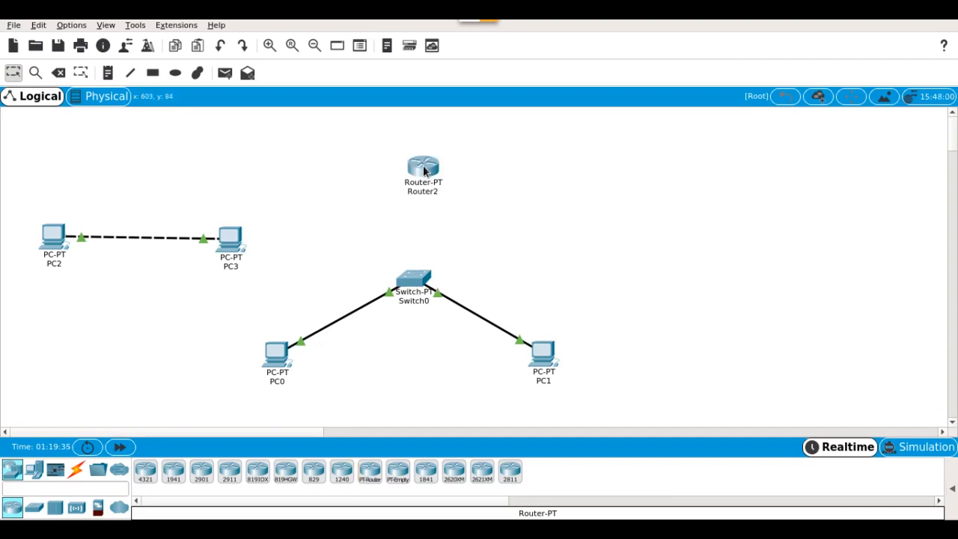
left_click(370, 471)
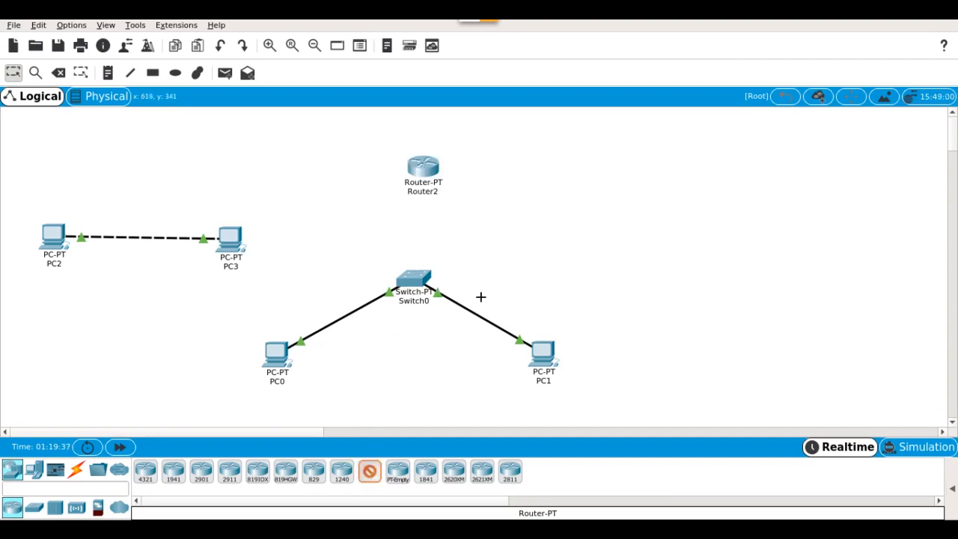
Step: Add another generic Router-PT to the right of Router2 in the workspace and shift both routers slightly upward
left_click(675, 163)
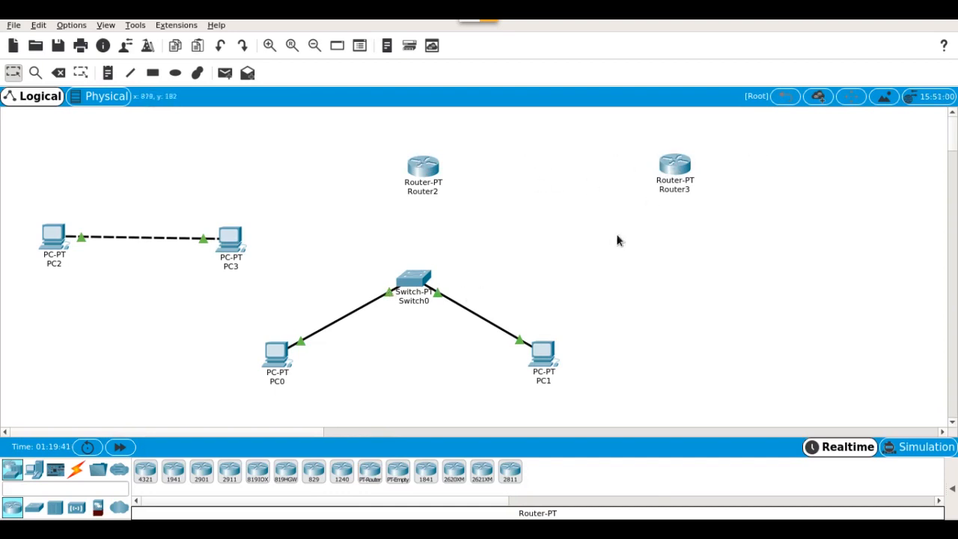
left_click_drag(430, 164, 427, 157)
left_click(669, 165)
left_click_drag(670, 170, 671, 163)
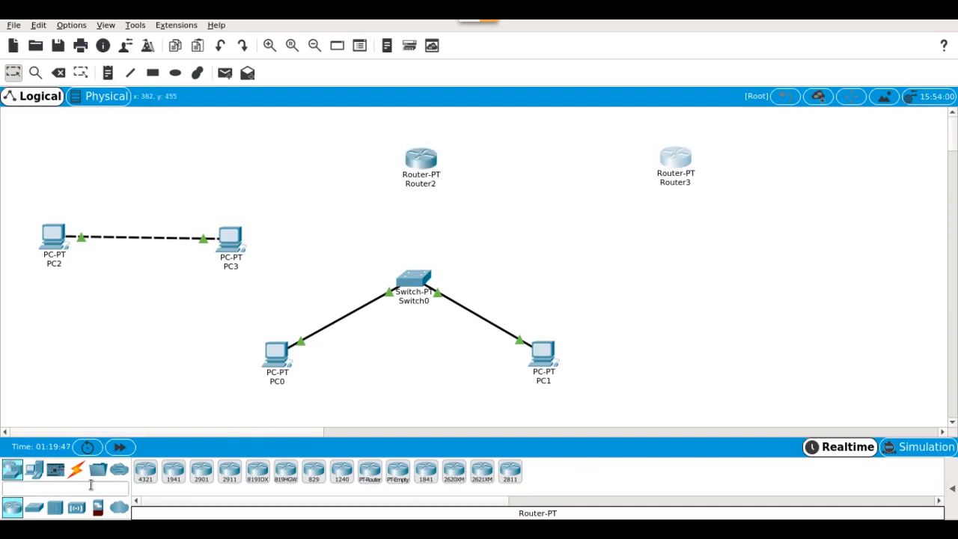
Step: Examine the physical device views of Router2 and Router3 and close both device windows
left_click(432, 164)
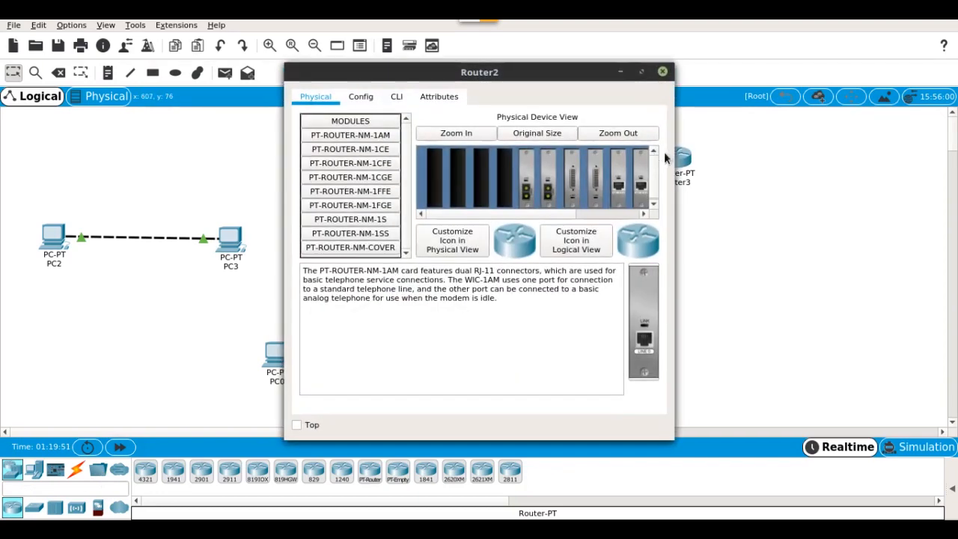
left_click(663, 72)
left_click(677, 161)
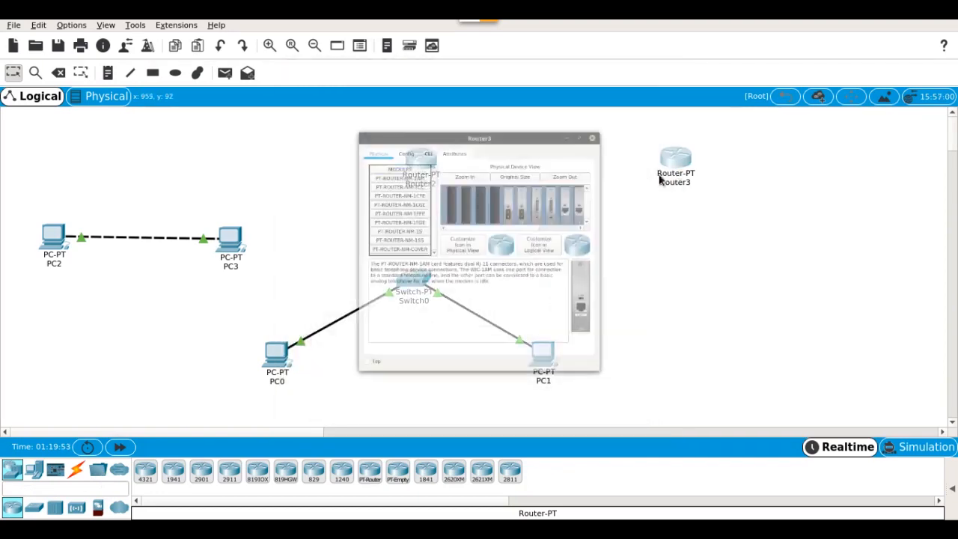
left_click(662, 72)
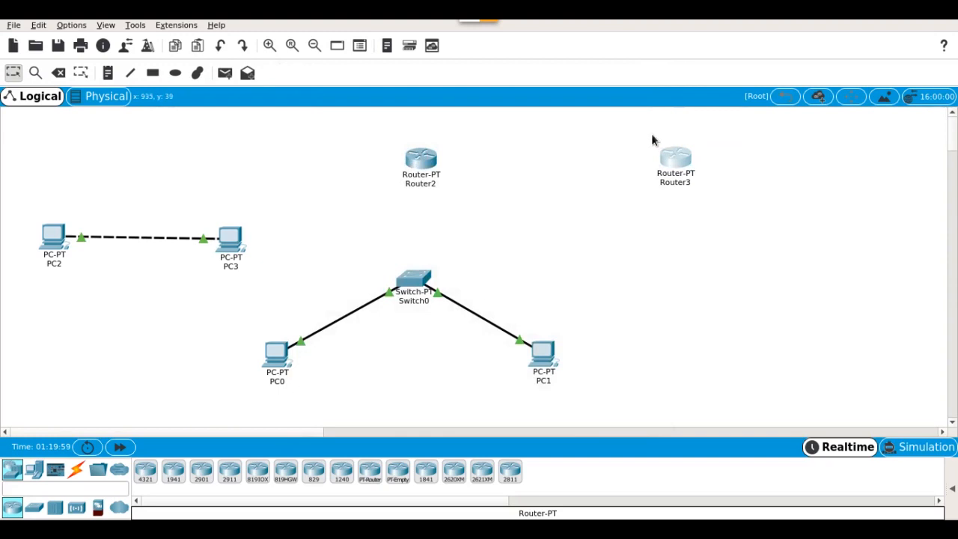
Step: Connect Router2 to Router3 with a Fiber cable, using the FastEthernet4/0 port on both routers
left_click(78, 470)
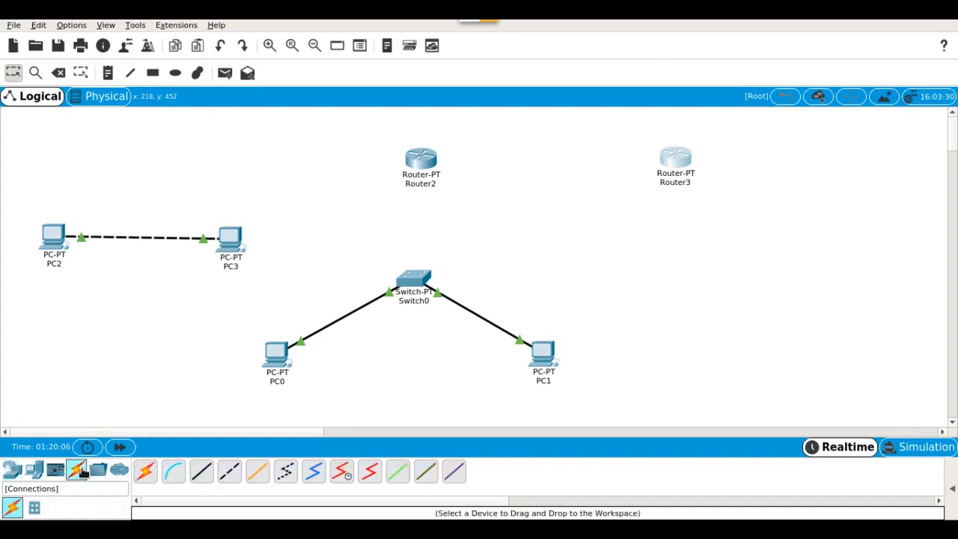
left_click(261, 471)
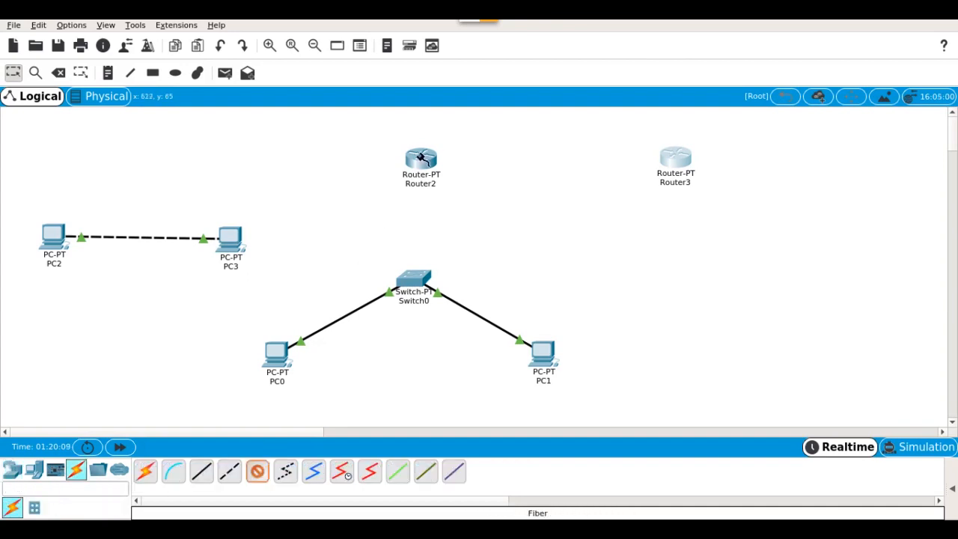
left_click(414, 158)
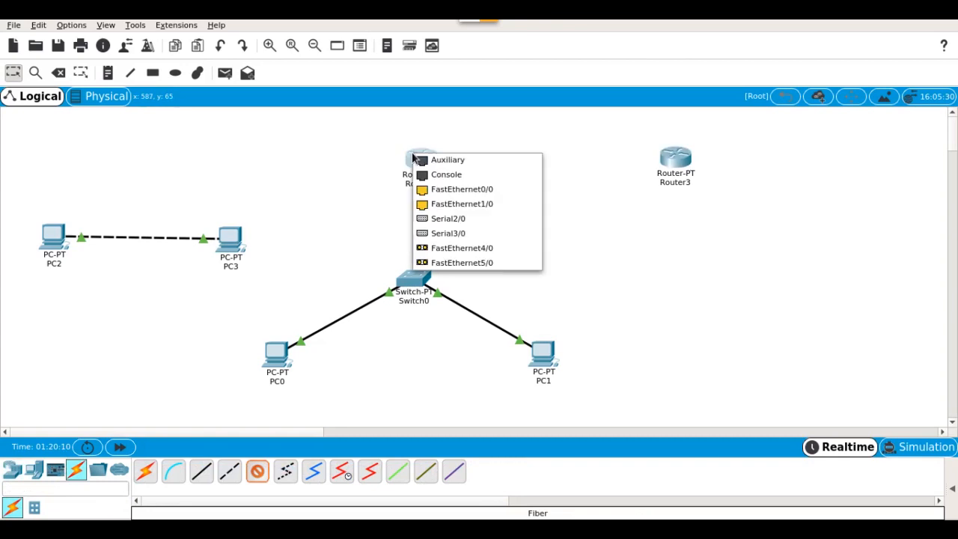
left_click(491, 247)
left_click(675, 156)
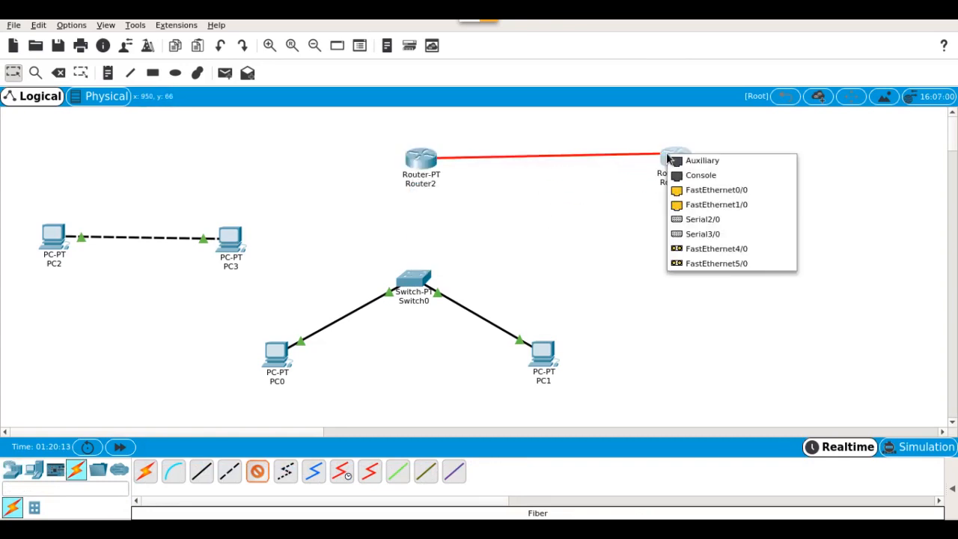
left_click(724, 250)
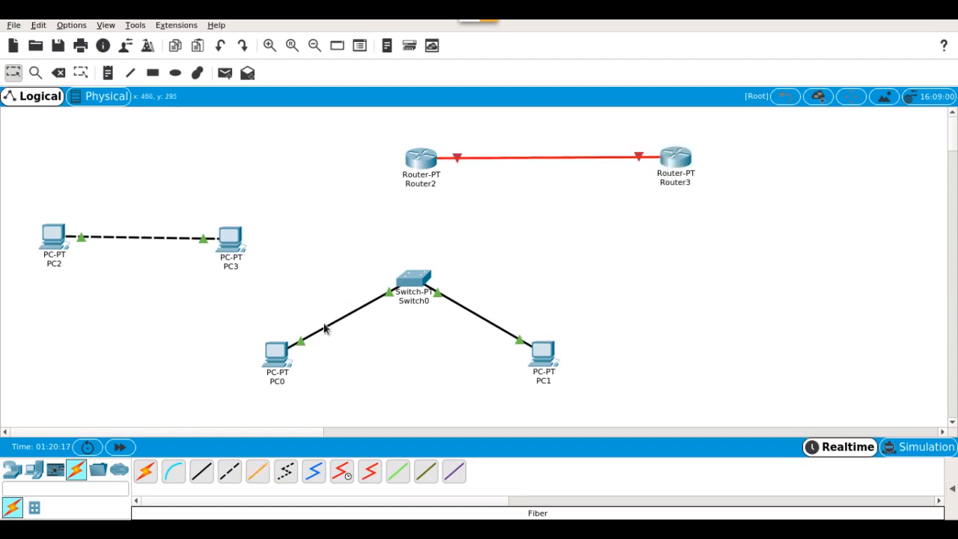
Step: Connect Router2's FastEthernet0/0 to Switch0's FastEthernet2/1 with a Copper Straight-Through cable
left_click(201, 472)
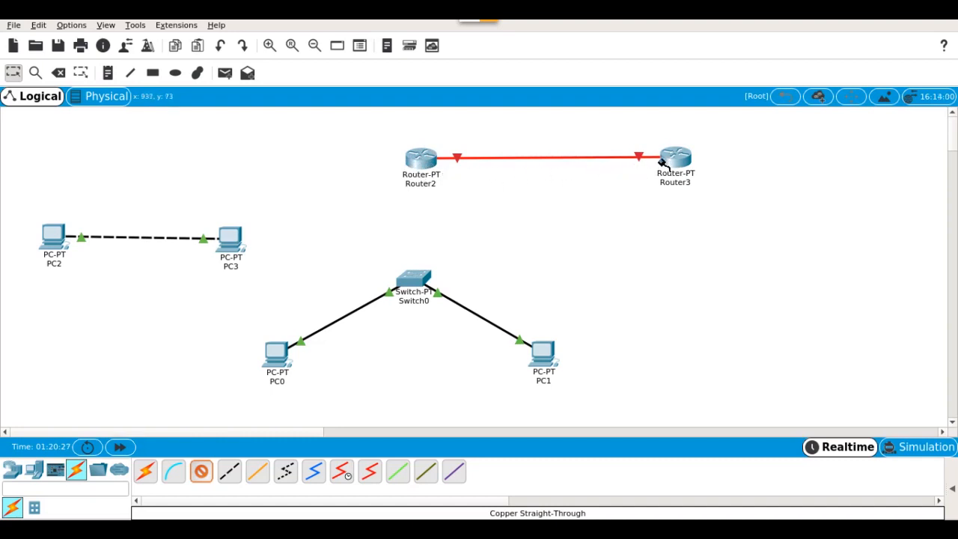
left_click(419, 158)
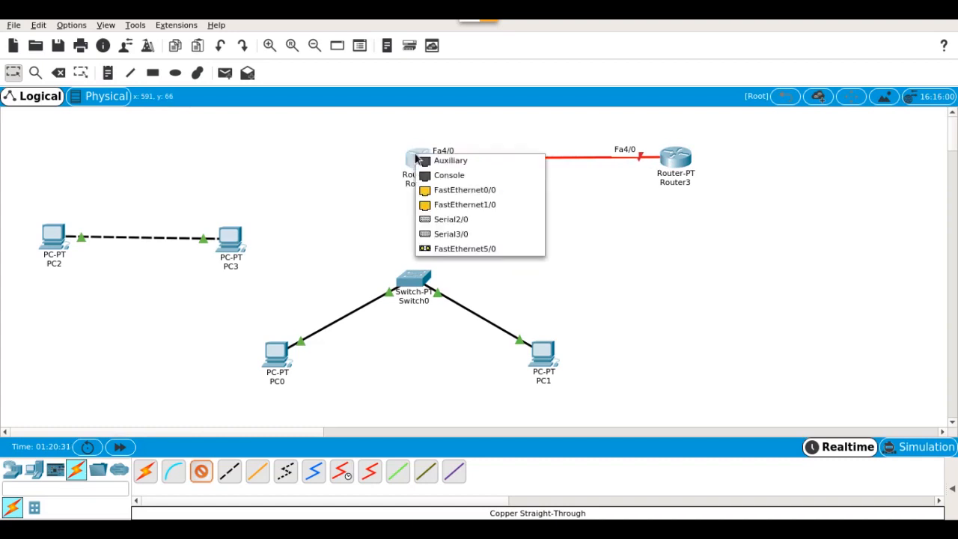
left_click(485, 192)
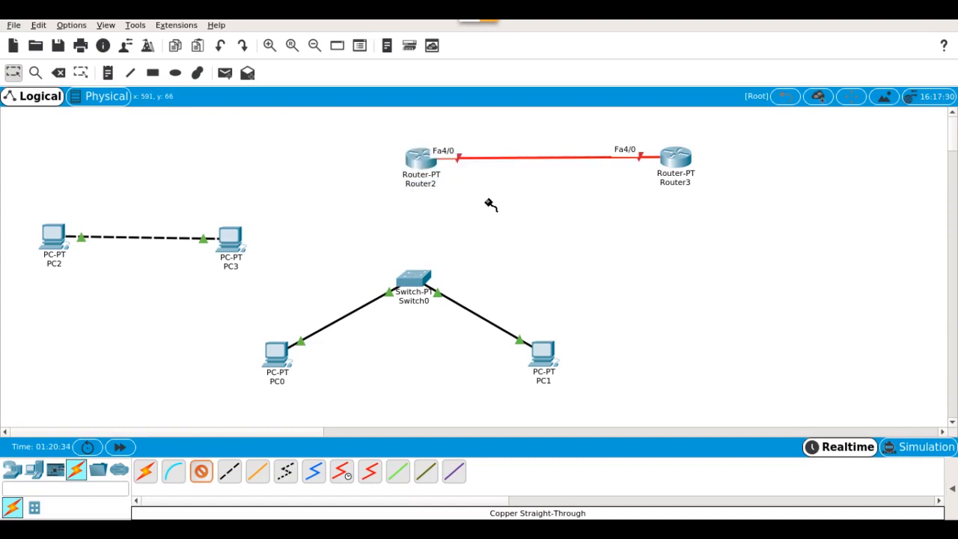
left_click(415, 279)
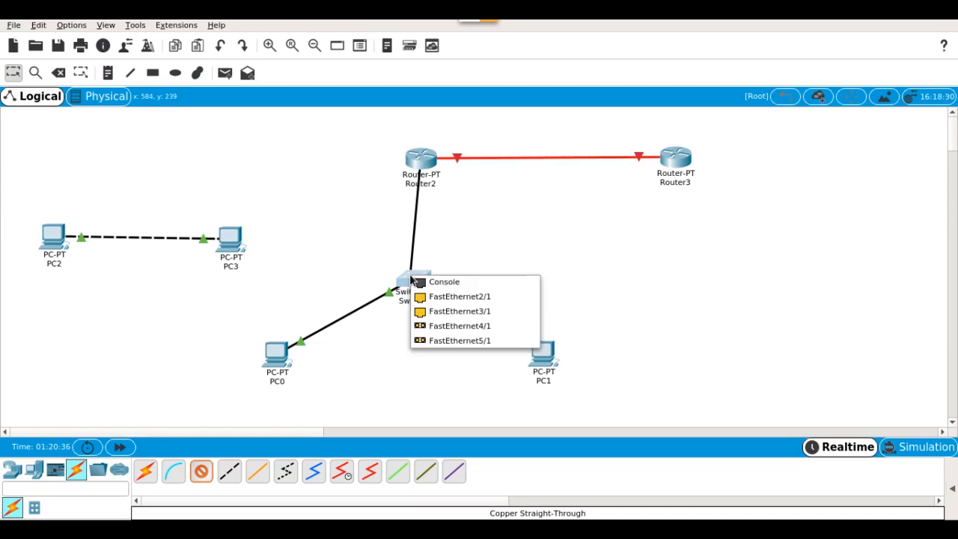
left_click(450, 296)
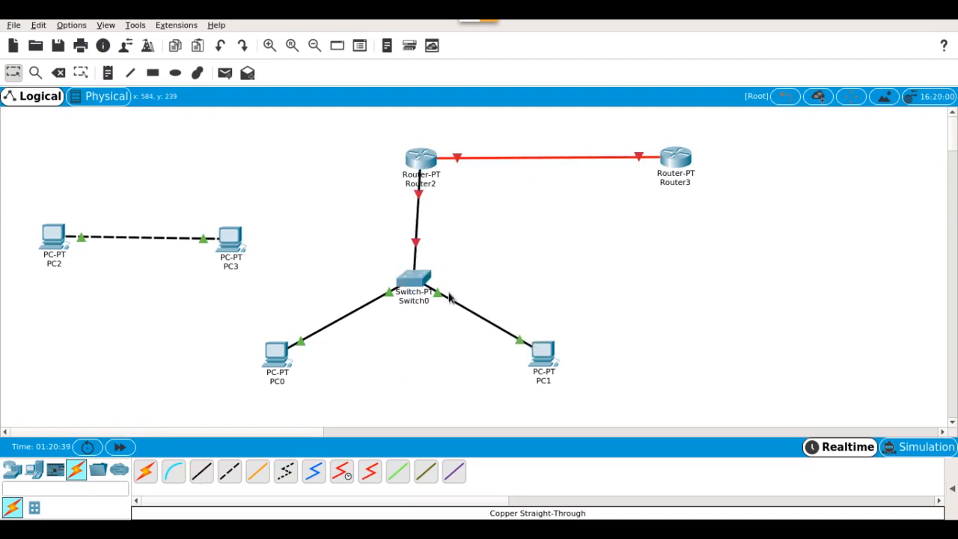
Step: Turn on the FastEthernet4/0 and FastEthernet0/0 ports in Router2's configuration and close its window
left_click(419, 158)
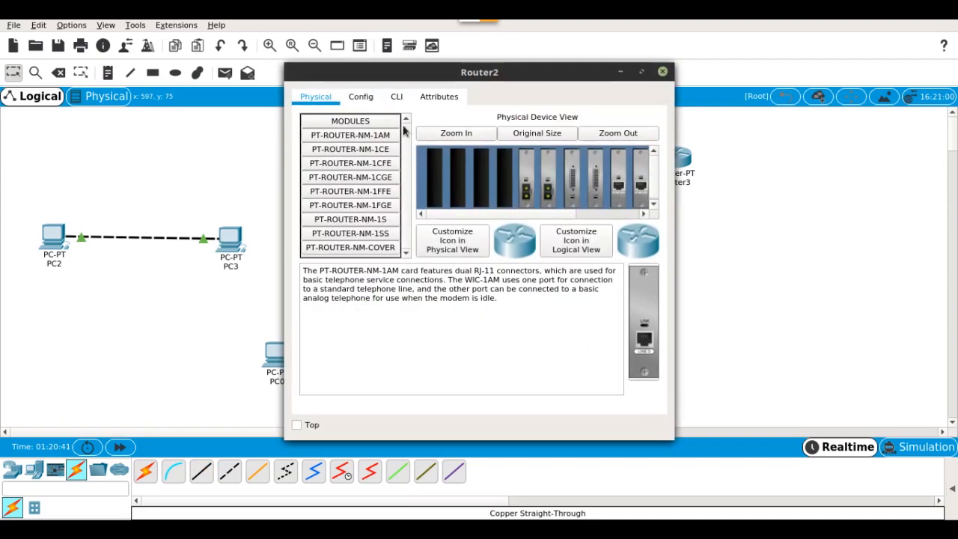
left_click(363, 101)
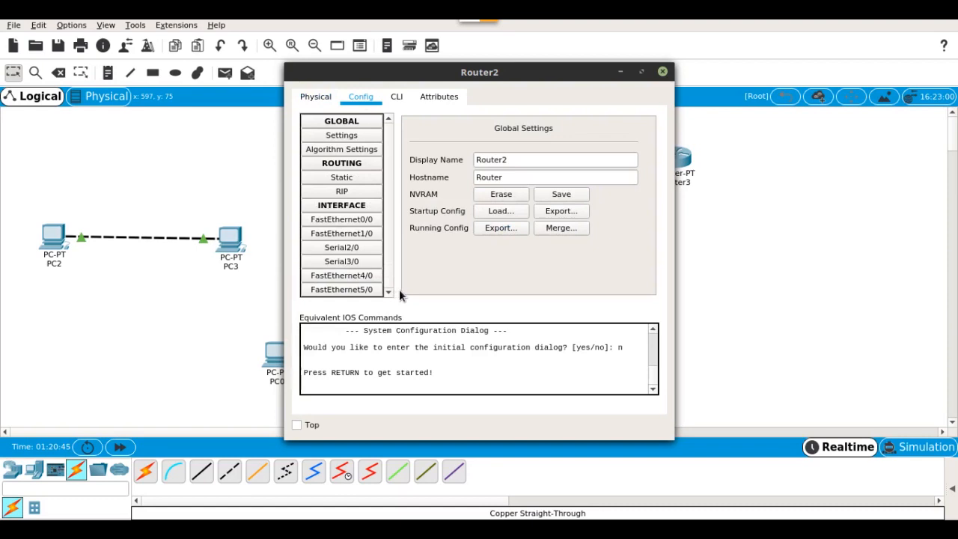
left_click(342, 275)
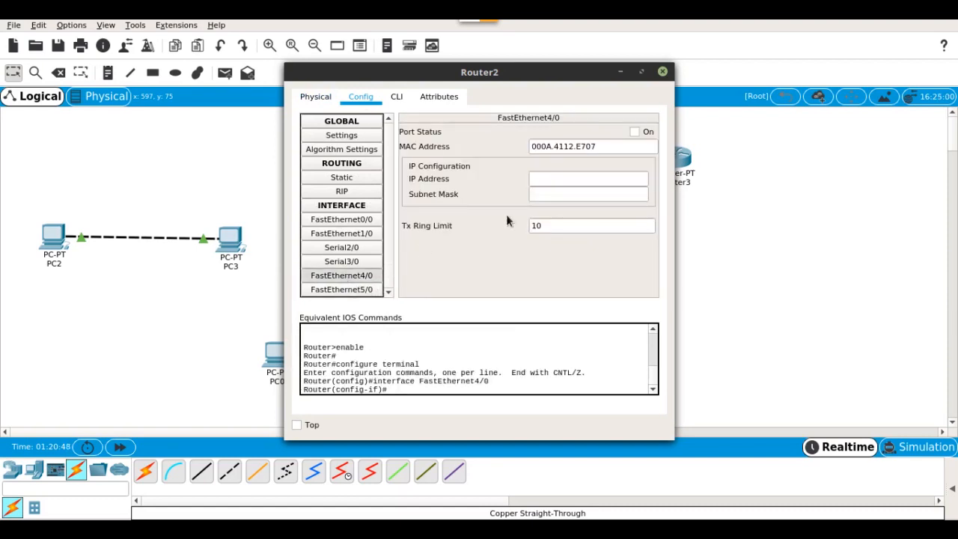
left_click(635, 133)
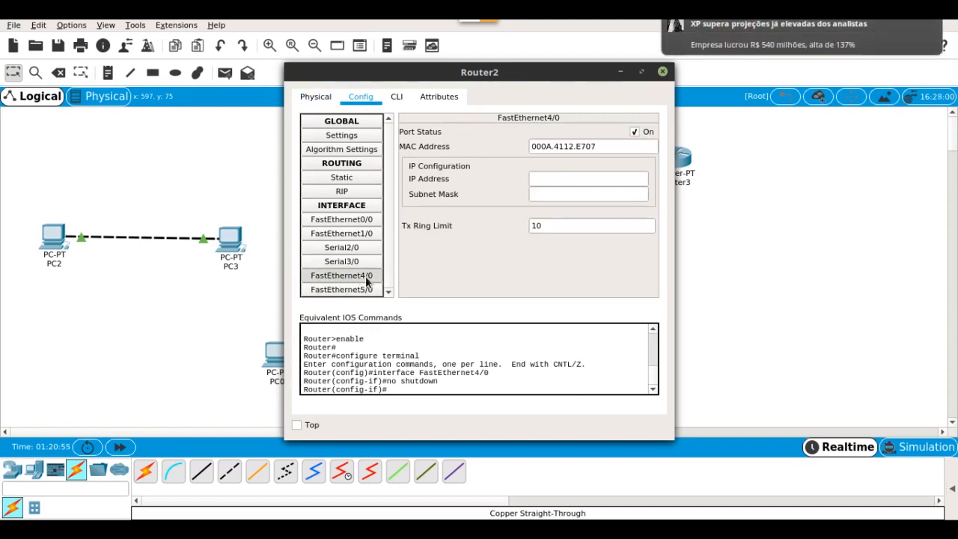
left_click(351, 223)
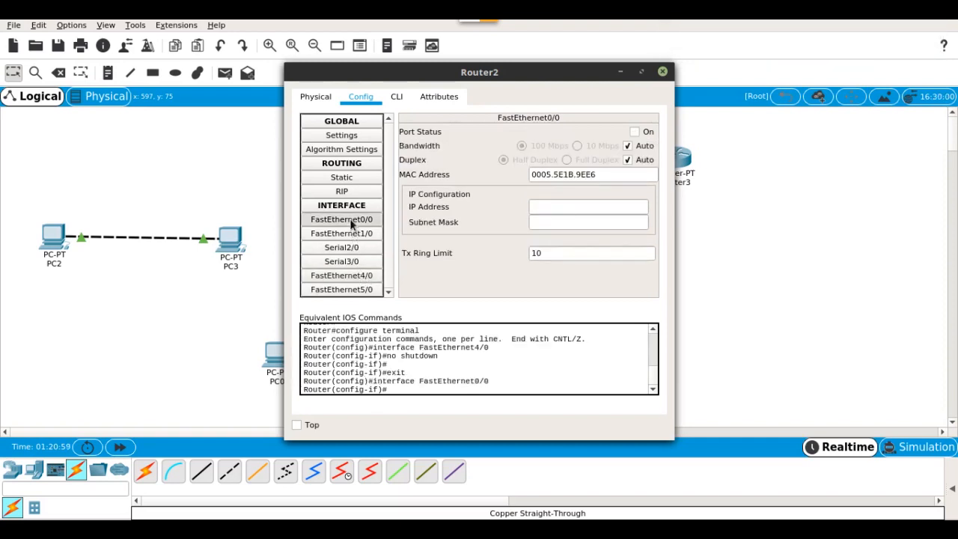
left_click(634, 132)
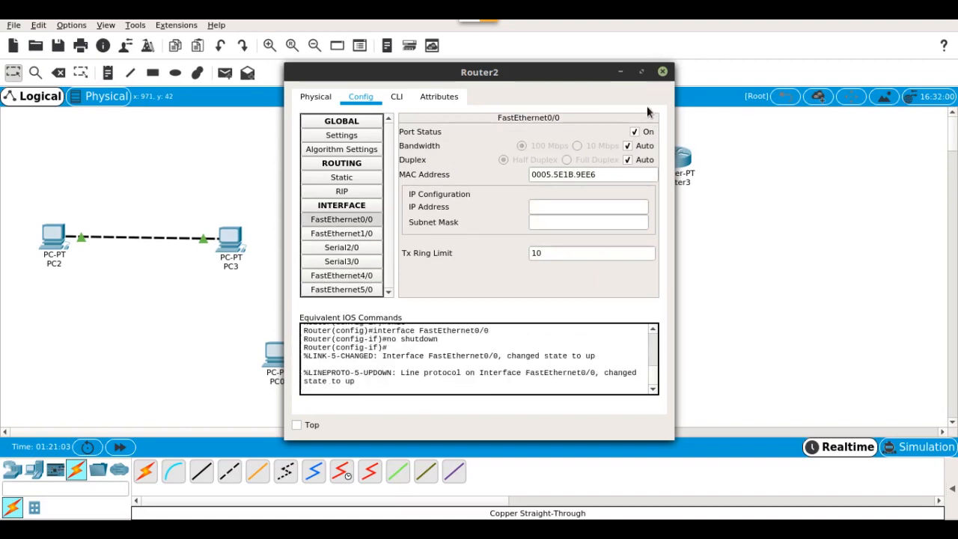
left_click(663, 72)
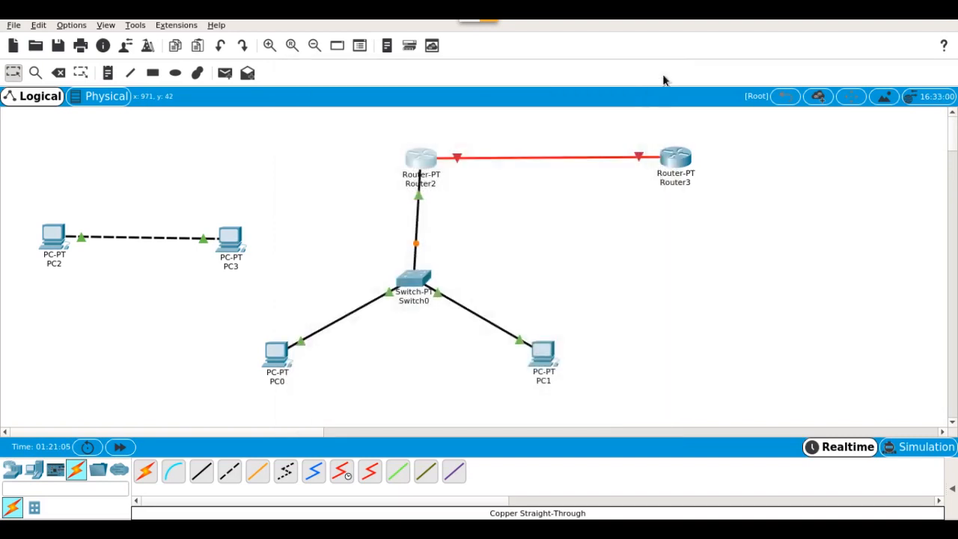
Step: Check the port labels on Router2's links and the port status of its FastEthernet0/0 and FastEthernet4/0 interfaces
mouse_move(420, 202)
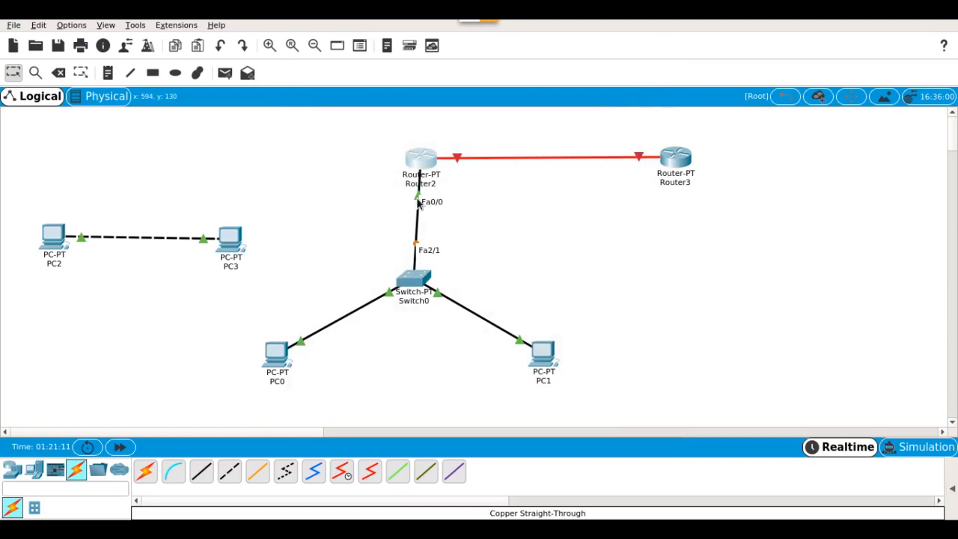
mouse_move(460, 159)
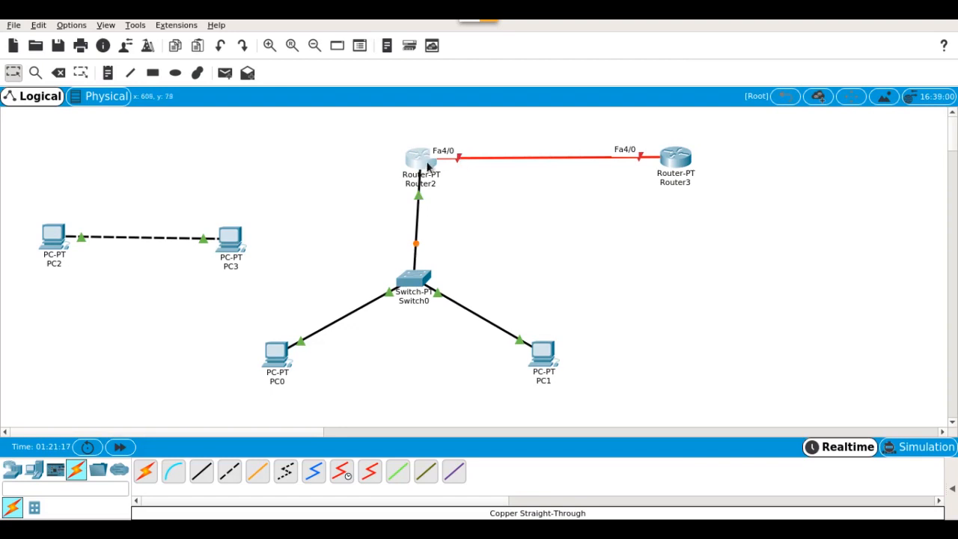
left_click(428, 166)
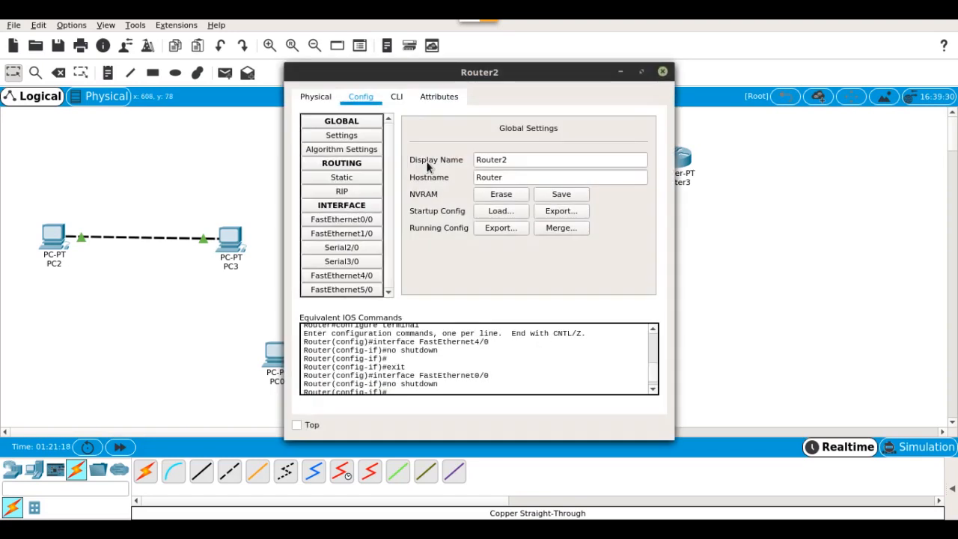
left_click(345, 218)
left_click(349, 278)
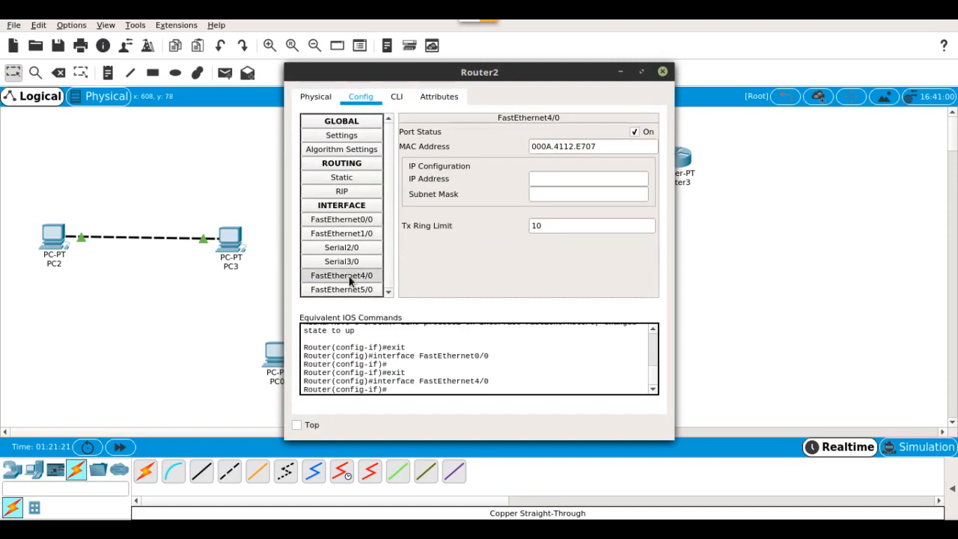
left_click(349, 219)
left_click(349, 276)
left_click(345, 219)
left_click(346, 276)
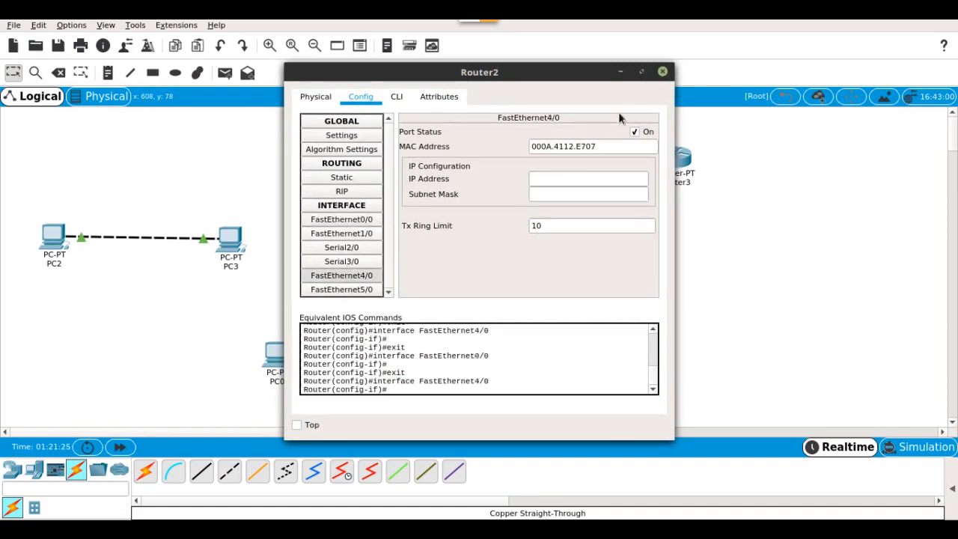
left_click(662, 72)
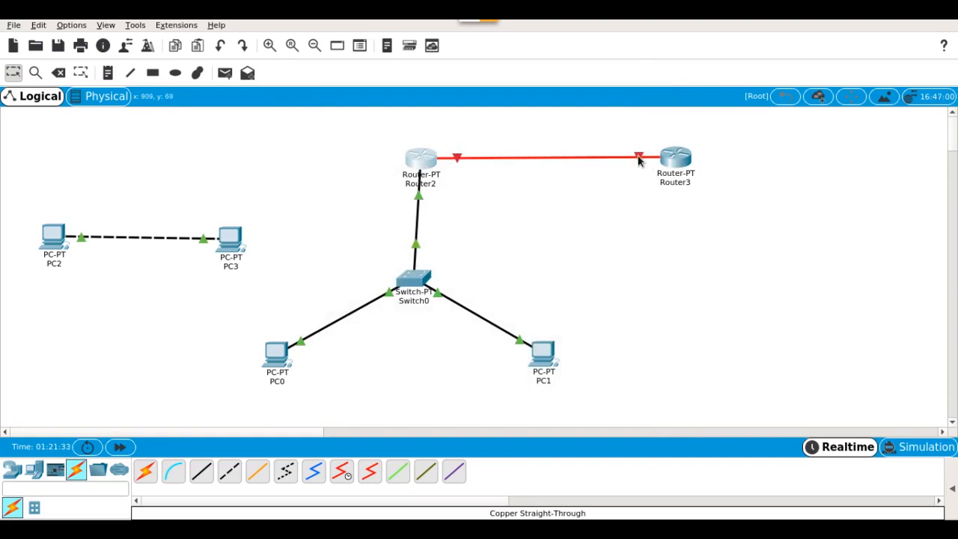
Step: Turn on the FastEthernet4/0 port in Router3's configuration and close its window
mouse_move(638, 161)
left_click(682, 160)
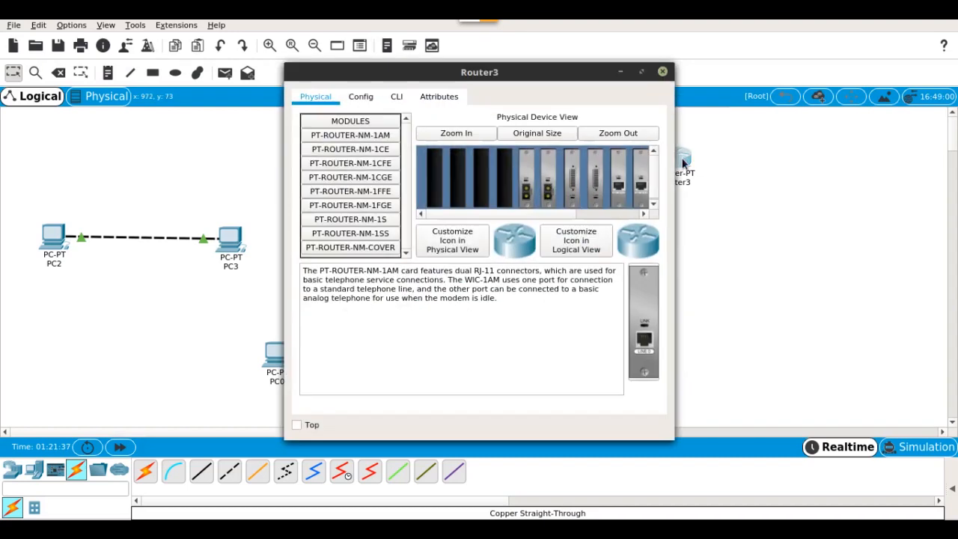
left_click(361, 97)
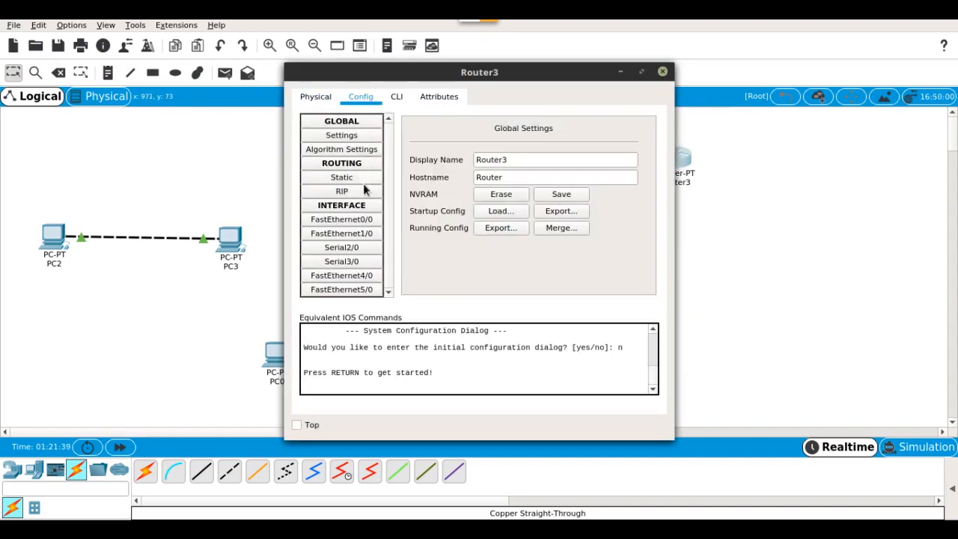
left_click(361, 276)
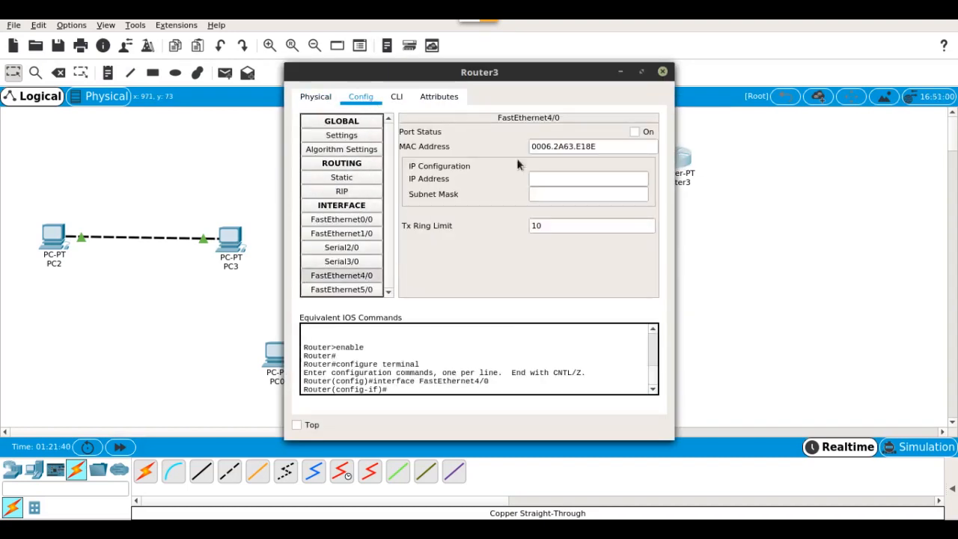
left_click(634, 131)
left_click(662, 72)
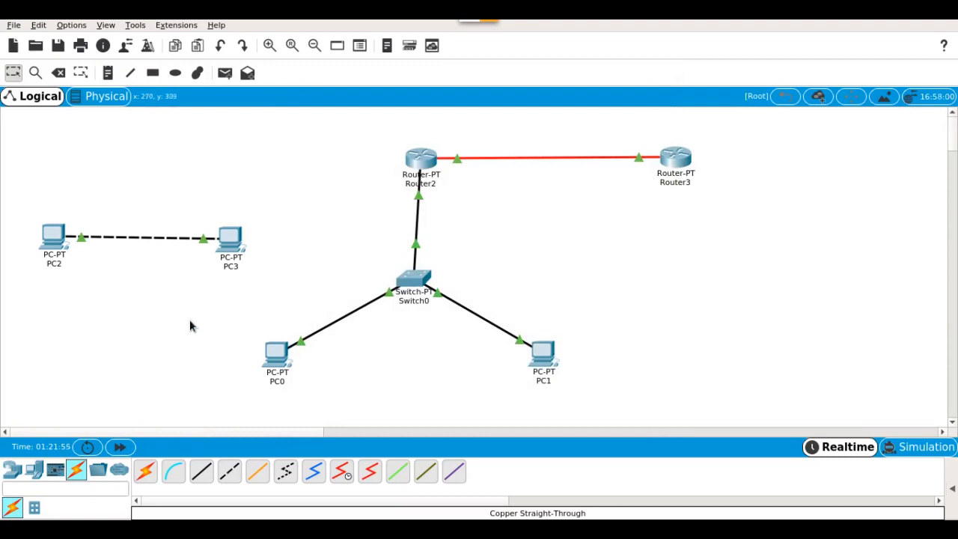
Step: Move PC3 closer to PC2 and shift Router3 slightly farther from Router2 in the workspace
left_click_drag(232, 254, 198, 253)
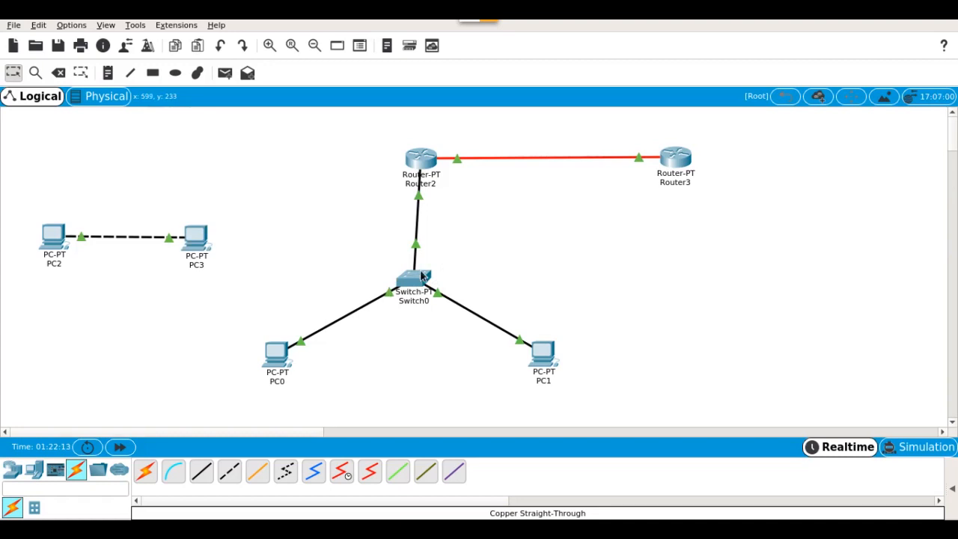
mouse_move(421, 277)
left_click_drag(253, 253, 580, 417)
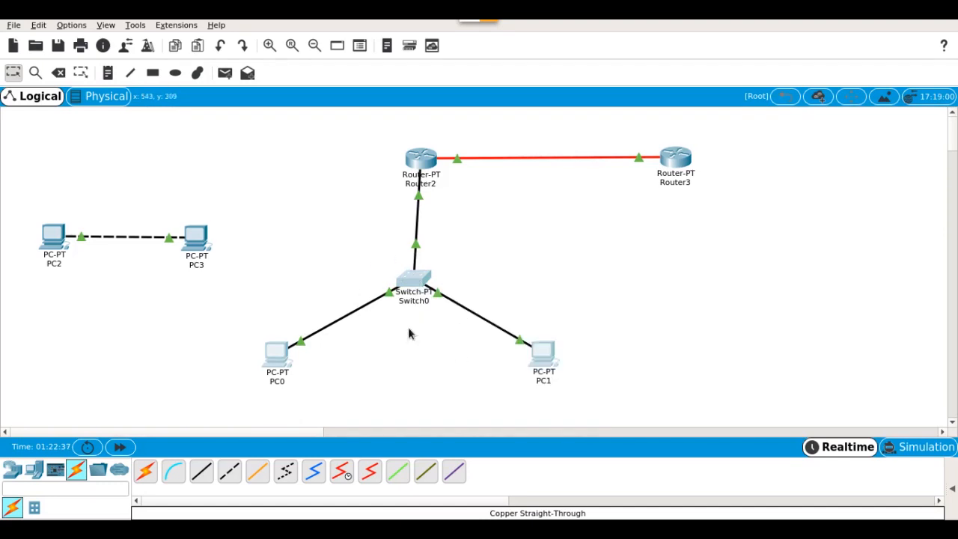
left_click_drag(675, 159, 702, 157)
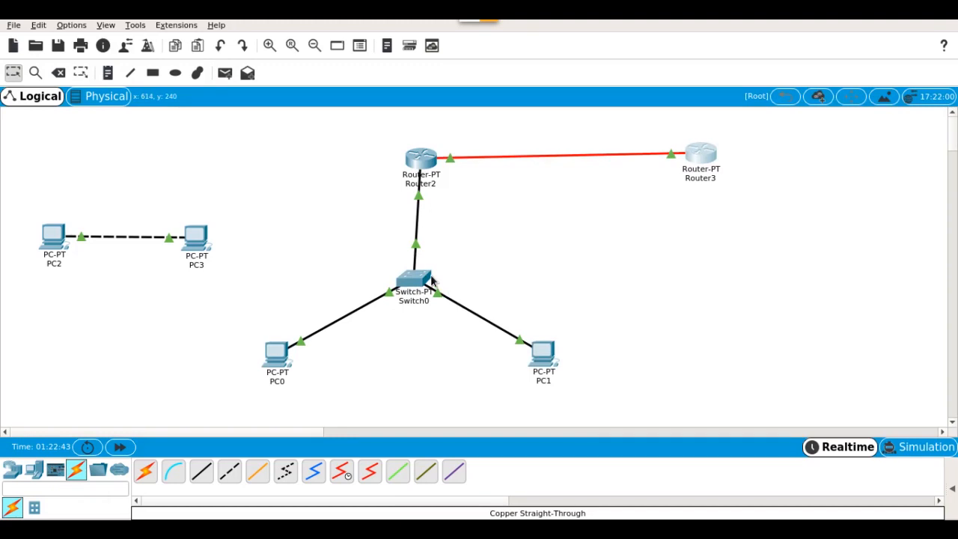
mouse_move(420, 298)
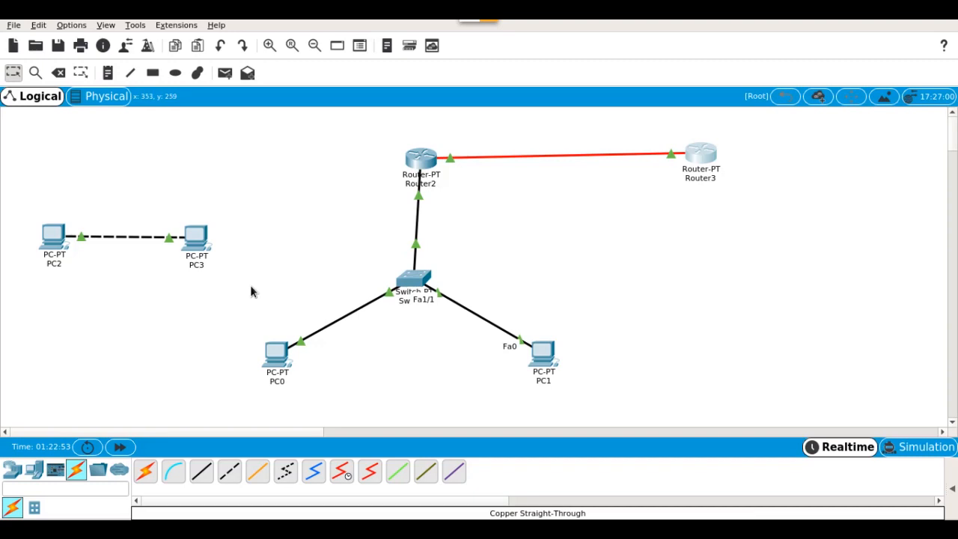
left_click_drag(24, 121, 761, 425)
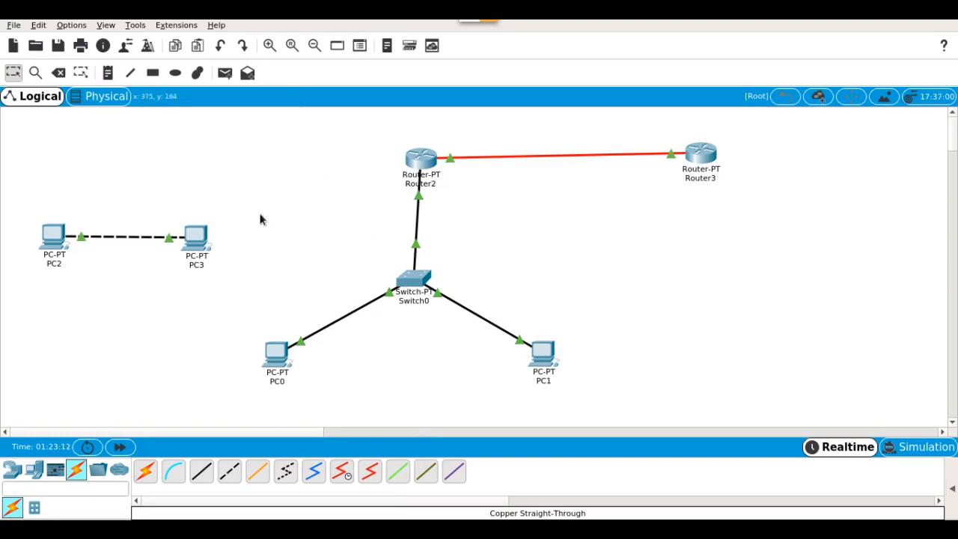
Step: Try to send a simple PDU from PC0 to PC1, dismiss the alert and return to the selection tool
left_click(226, 75)
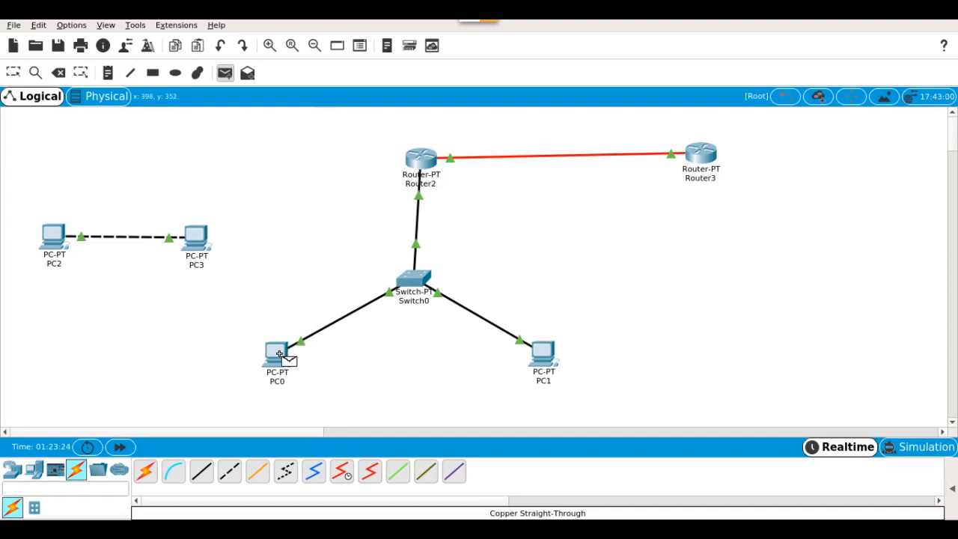
mouse_move(278, 353)
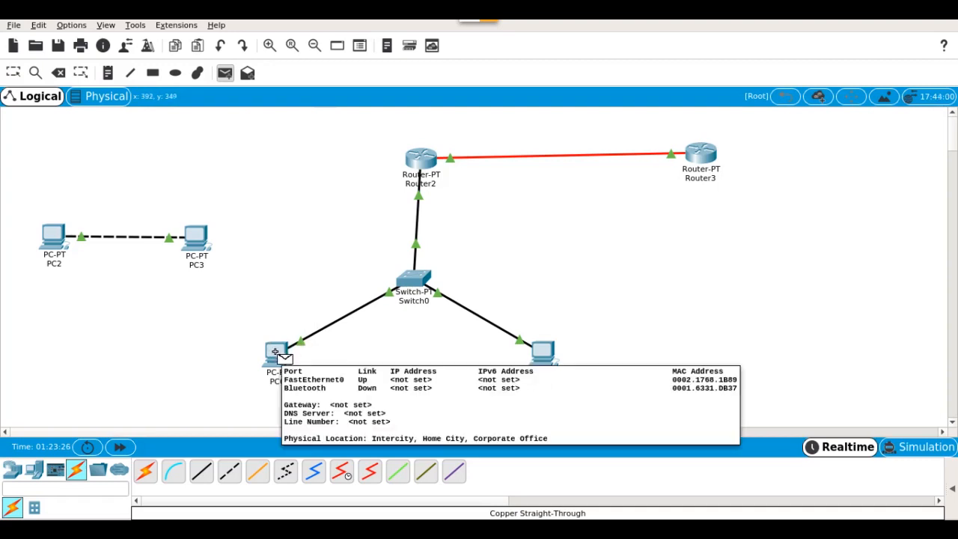
left_click(275, 352)
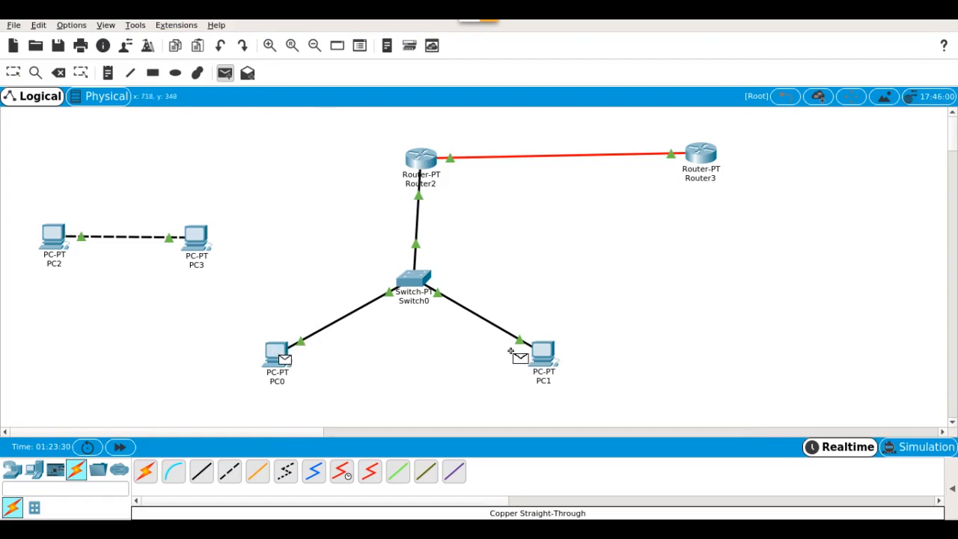
mouse_move(541, 351)
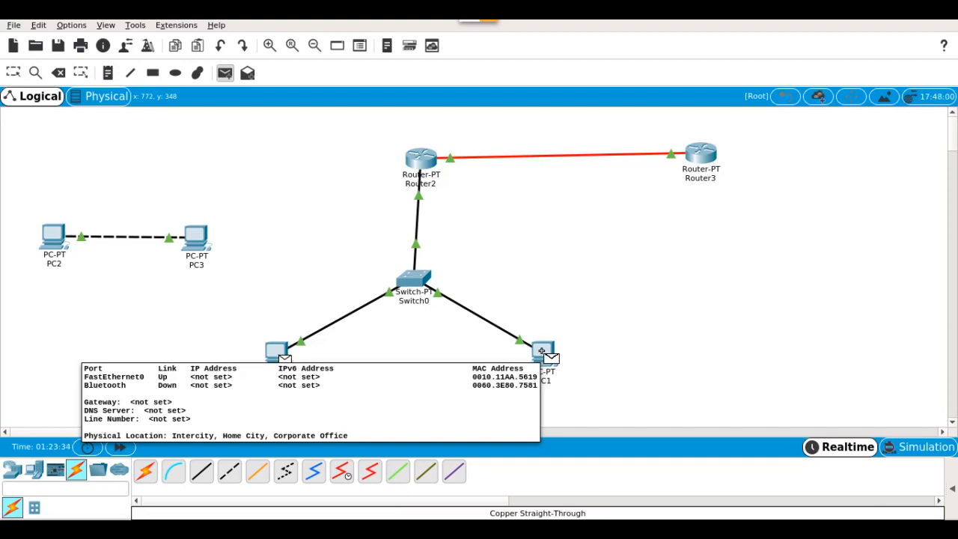
left_click(542, 352)
left_click(544, 355)
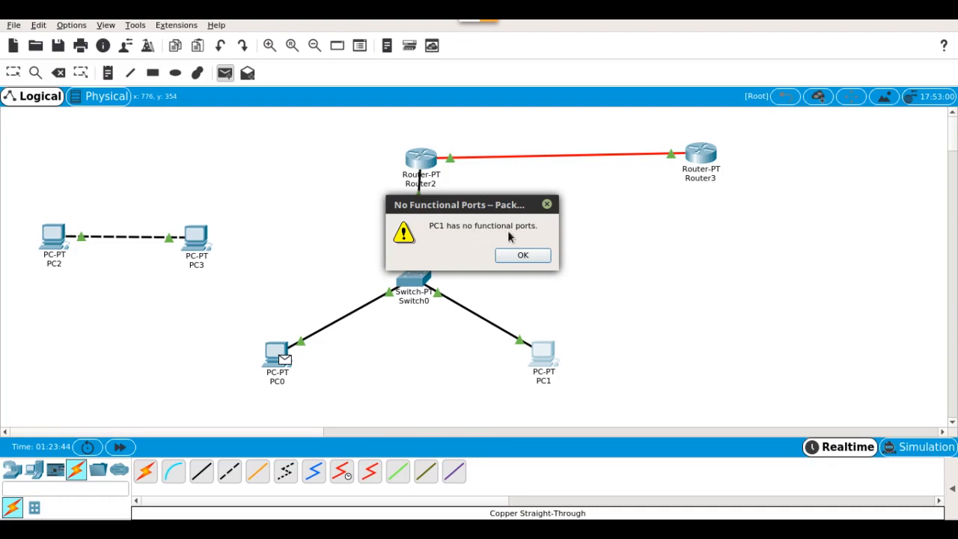
left_click(524, 255)
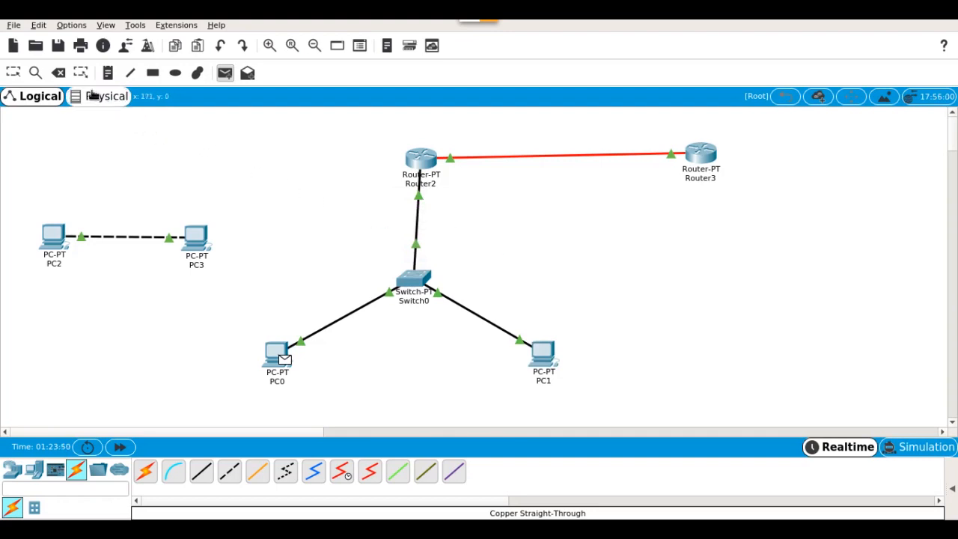
left_click(13, 74)
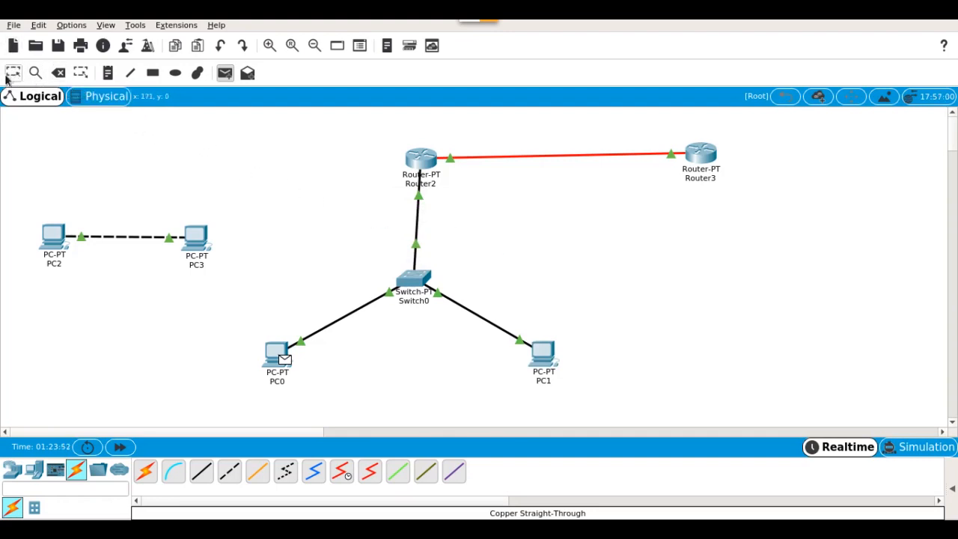
left_click(13, 75)
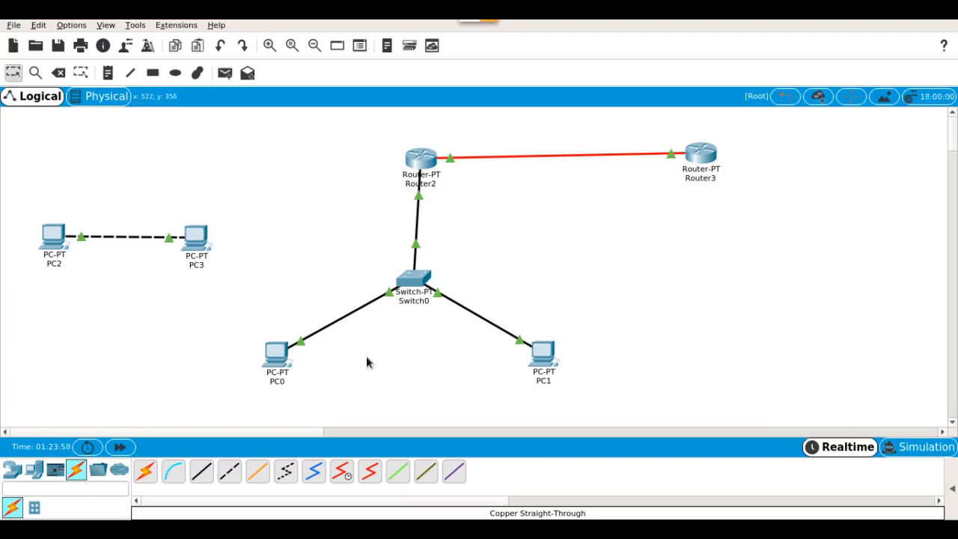
left_click(279, 353)
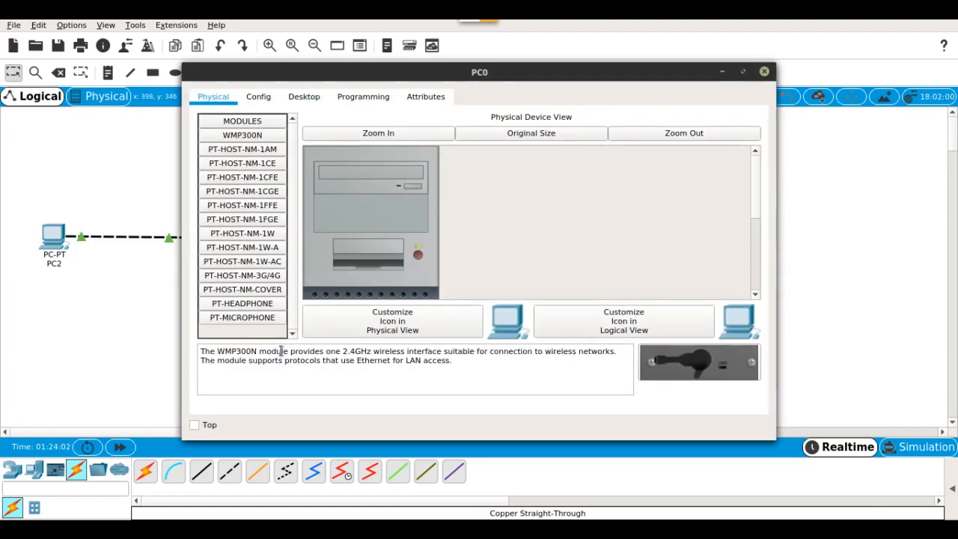
left_click(428, 528)
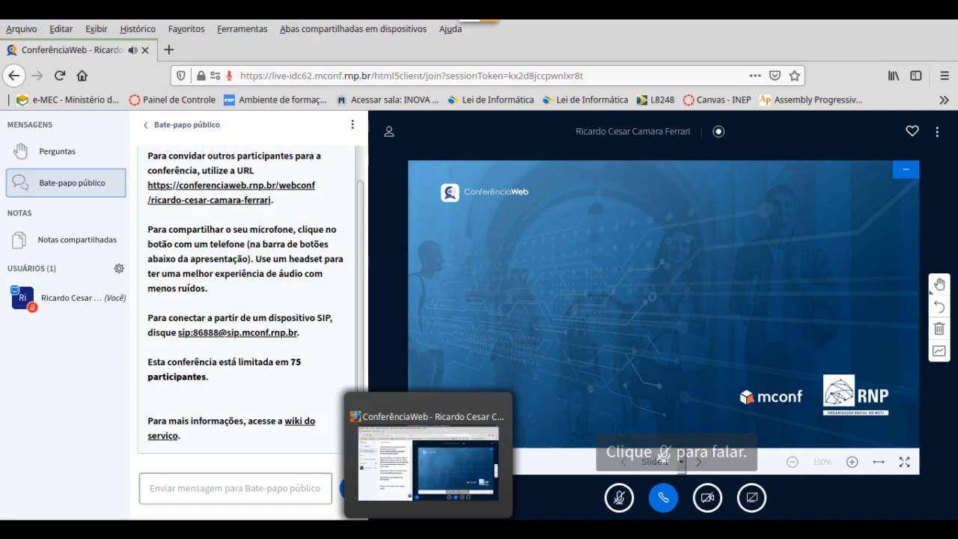
left_click(428, 528)
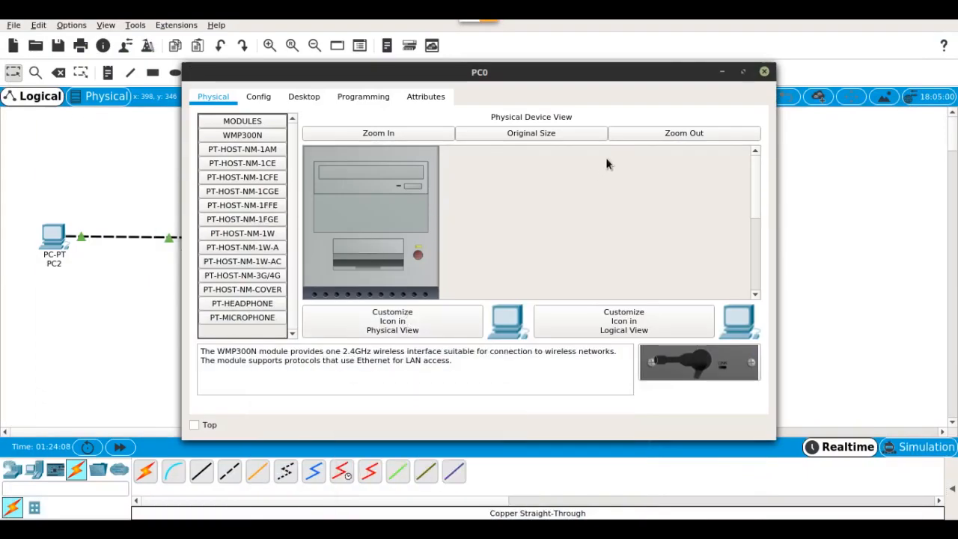
left_click(765, 71)
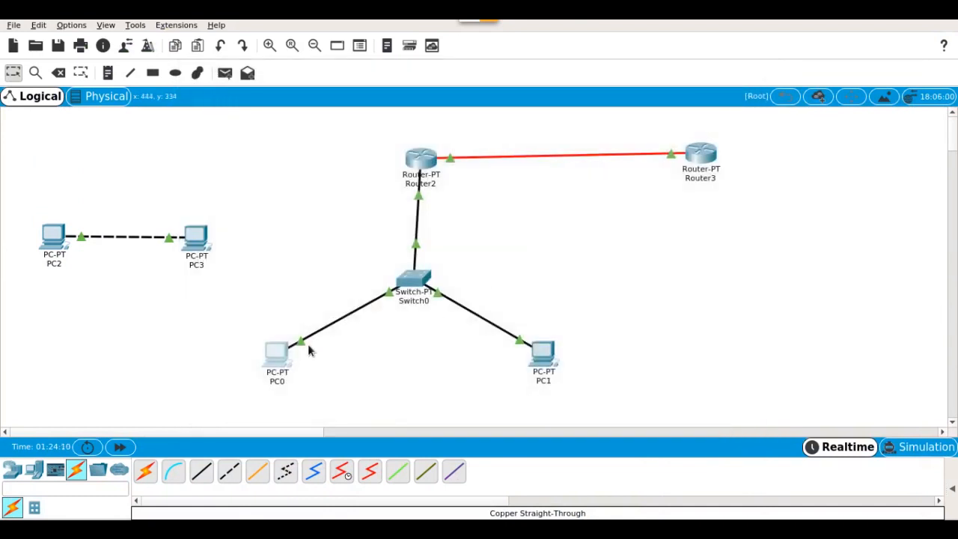
Step: Open the FastEthernet0 interface settings in PC0's configuration and examine its MAC address
left_click(274, 354)
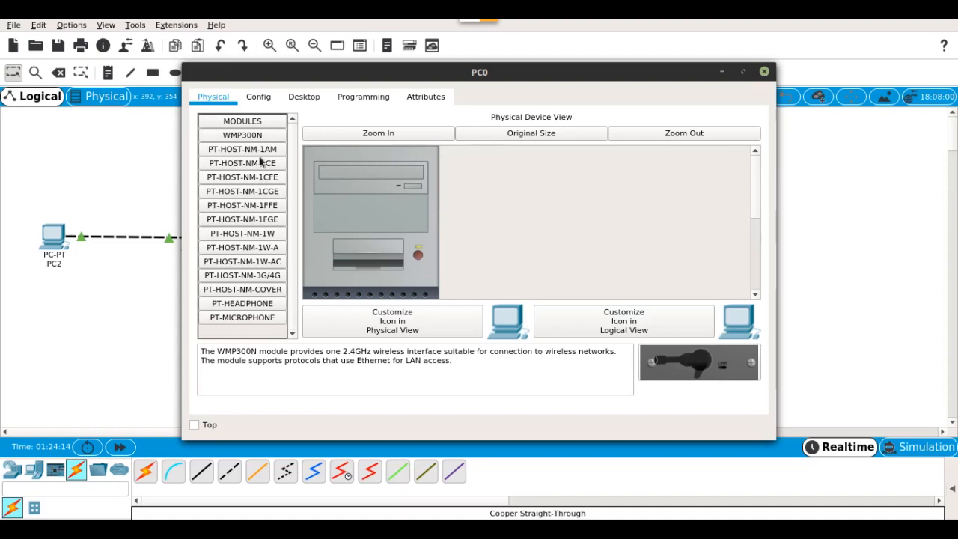
left_click(259, 98)
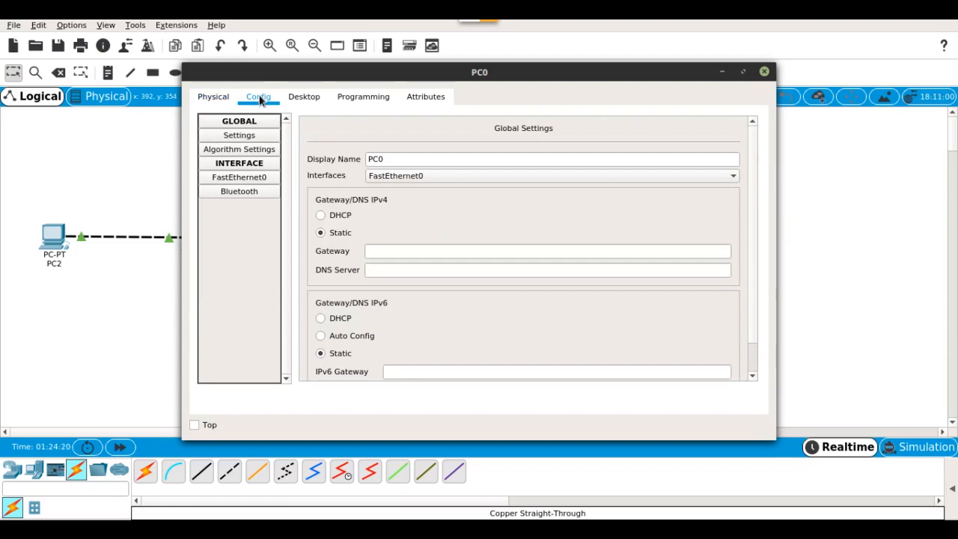
left_click_drag(477, 75, 461, 58)
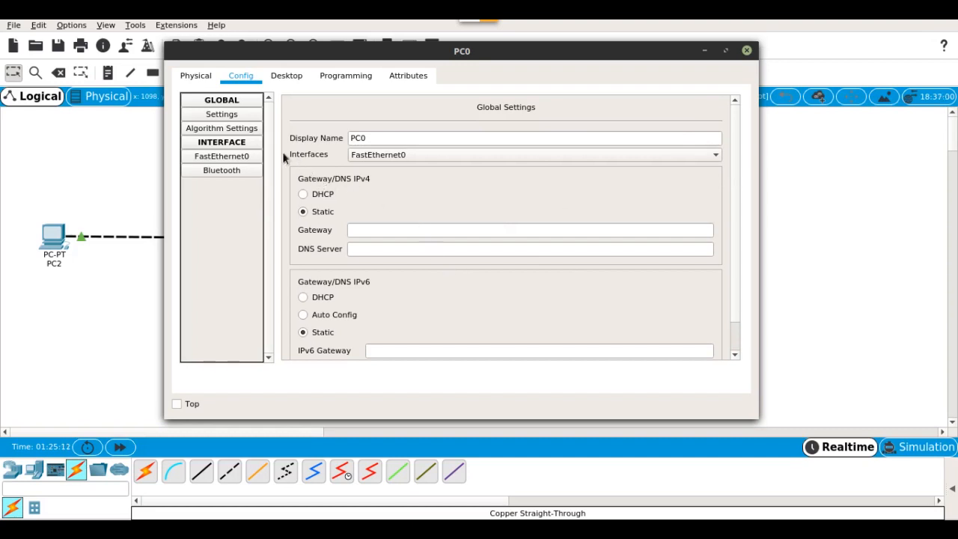
left_click(230, 161)
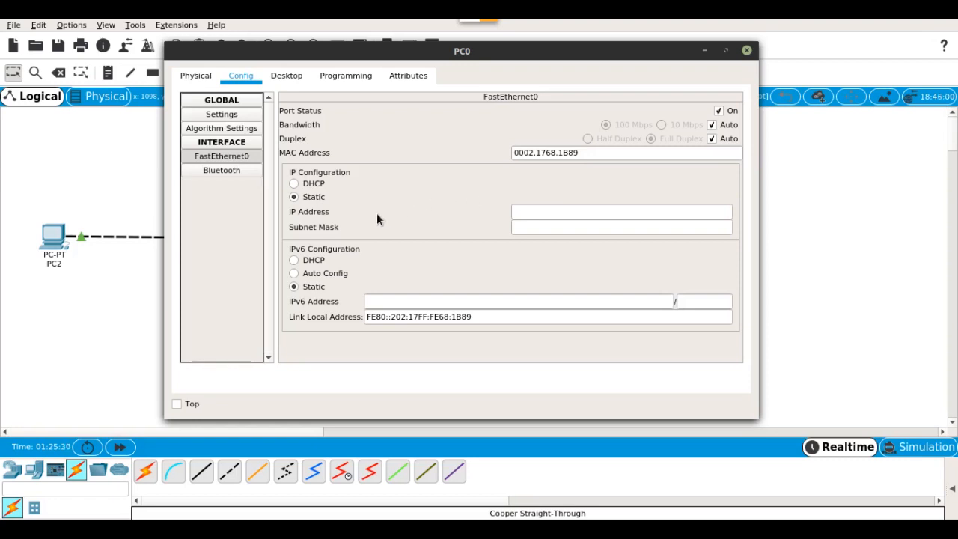
left_click_drag(572, 151, 524, 152)
left_click(588, 152)
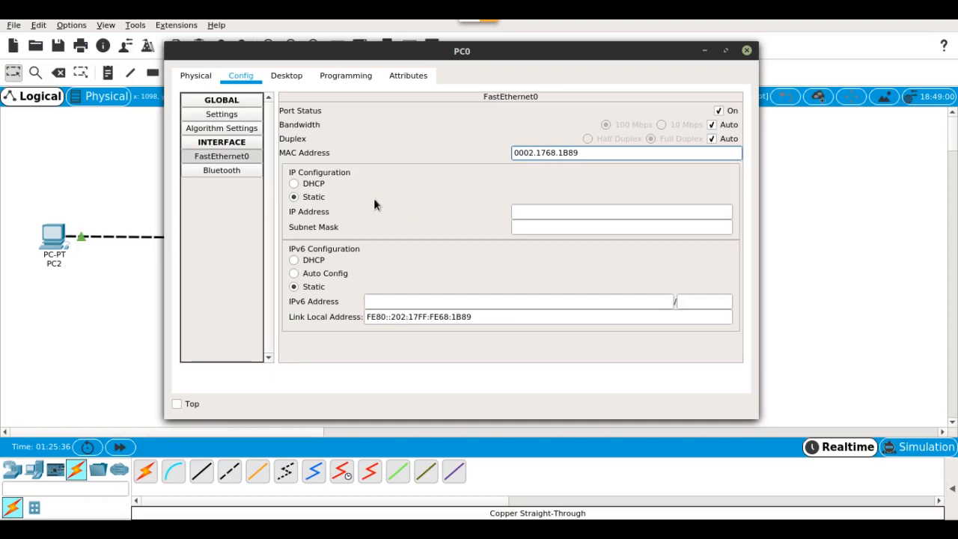
Step: Set PC0's FastEthernet0 to static addressing with IP address 192.168.0.1 and the default subnet mask 255.255.255.0
left_click(293, 184)
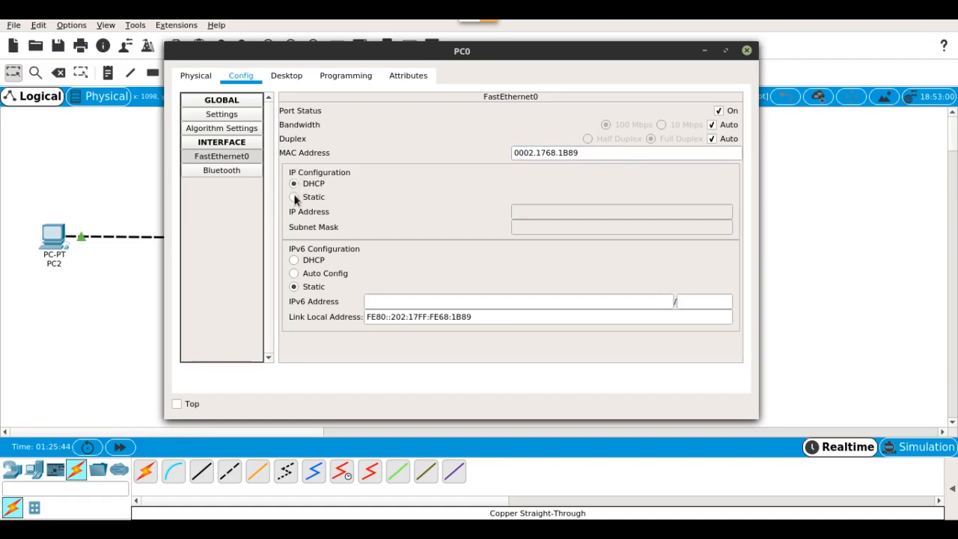
left_click(293, 197)
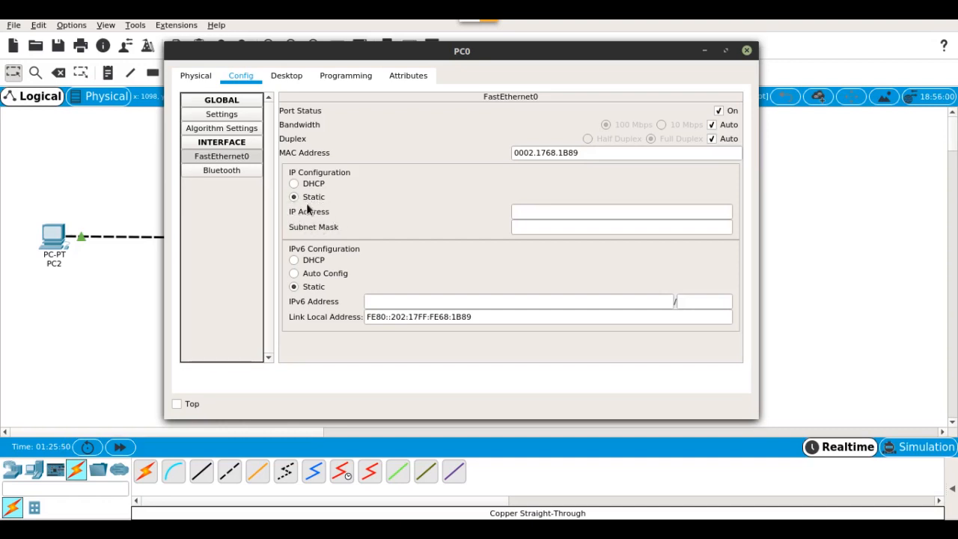
left_click(634, 213)
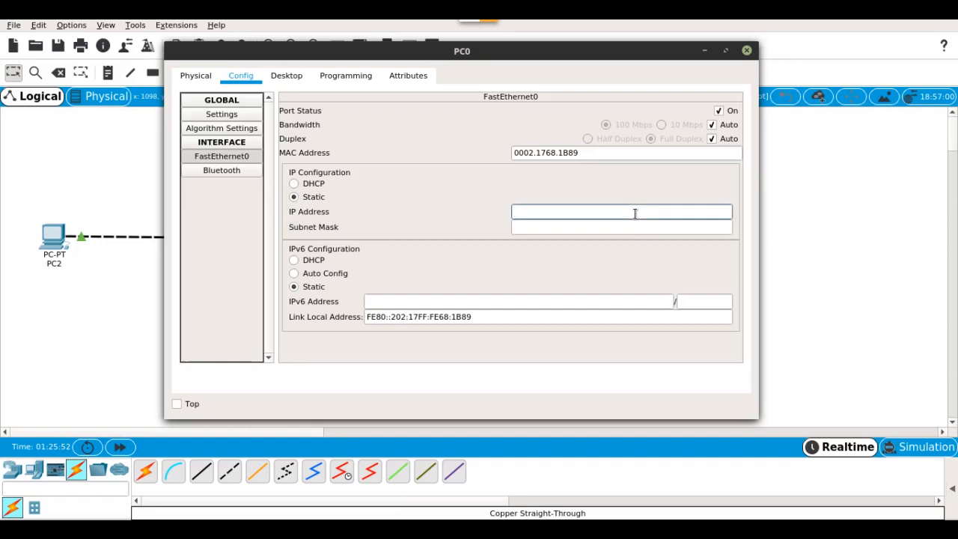
type("192.168.0.1")
key("Tab")
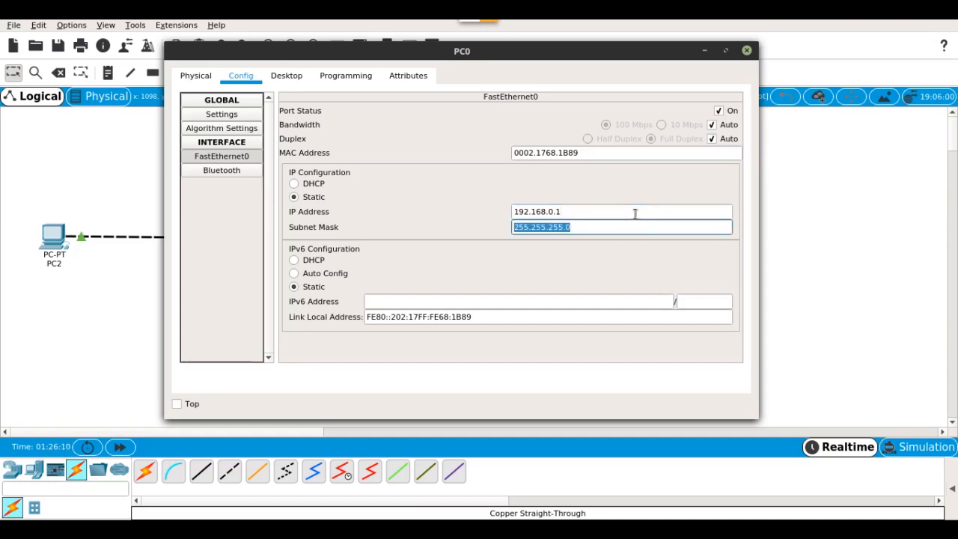
Step: Examine the octets of PC0's subnet mask and how the mask relates to the IP address
left_click(607, 225)
left_click_drag(587, 226, 504, 222)
left_click(574, 226)
left_click_drag(573, 226, 513, 227)
left_click(586, 227)
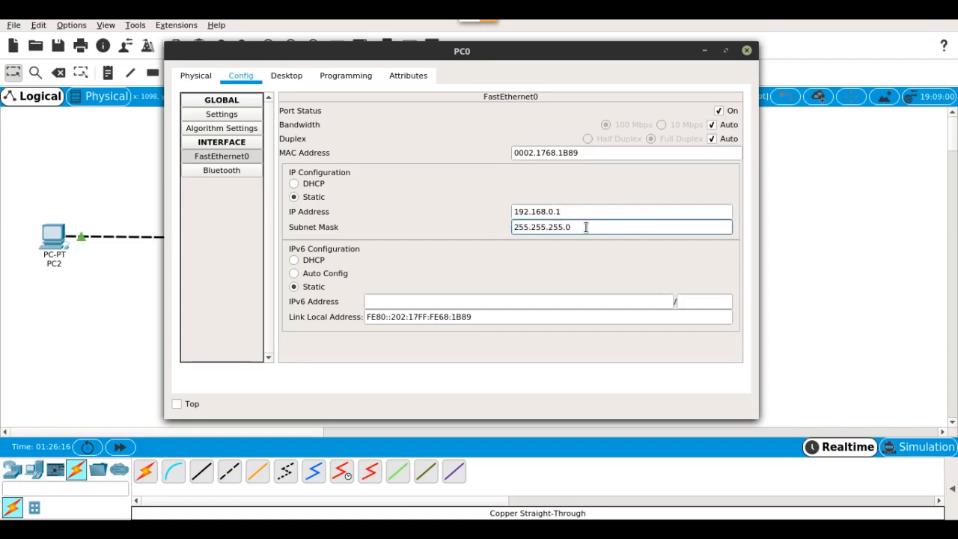
double_click(522, 228)
double_click(539, 226)
left_click(552, 226)
double_click(551, 226)
left_click(557, 226)
left_click(601, 211)
left_click(602, 229)
left_click(607, 215)
left_click(607, 227)
left_click(609, 217)
left_click(606, 225)
left_click_drag(562, 212, 515, 217)
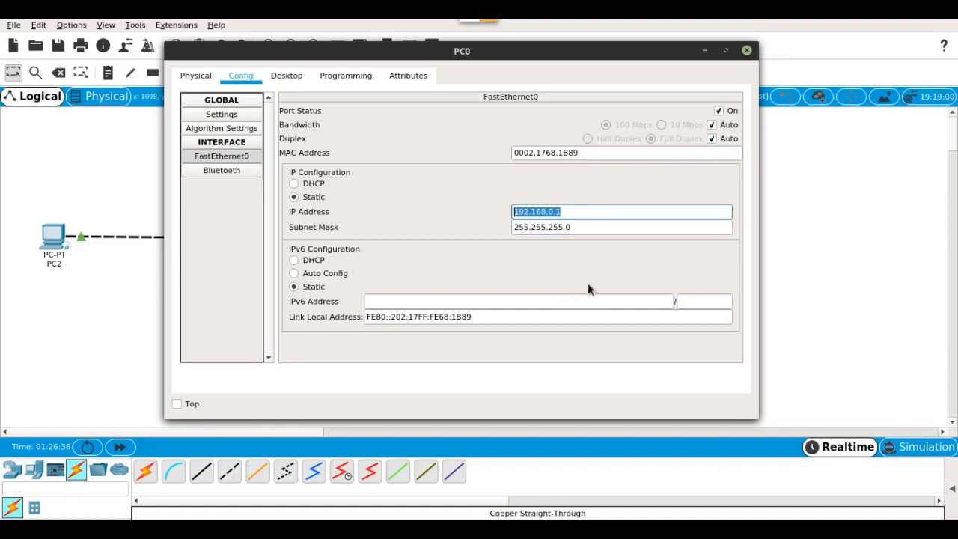
Step: Try 254 and the range 0 - 255 as the last octet of PC0's IP address, and restore it to 1
left_click(574, 211)
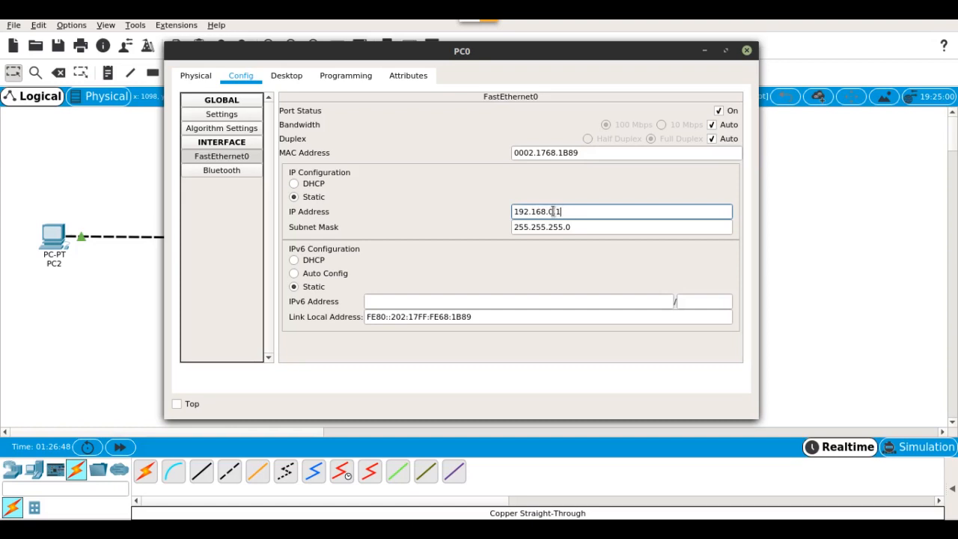
left_click(546, 211)
left_click(518, 211)
left_click(563, 211)
left_click(550, 211)
left_click(561, 211)
key("BackSpace")
type("2")
type("54")
key("BackSpace")
key("BackSpace")
key("BackSpace")
type("0")
type("- 255")
key("BackSpace")
key("BackSpace")
key("BackSpace")
key("BackSpace")
key("BackSpace")
key("BackSpace")
key("BackSpace")
type("1")
Step: Review the parts of PC0's IP address and each octet of its subnet mask
mouse_move(527, 212)
left_mouse_down()
mouse_move(513, 211)
mouse_move(531, 212)
left_mouse_up()
left_click(550, 212)
left_click_drag(561, 212, 556, 211)
left_click(533, 211)
double_click(522, 228)
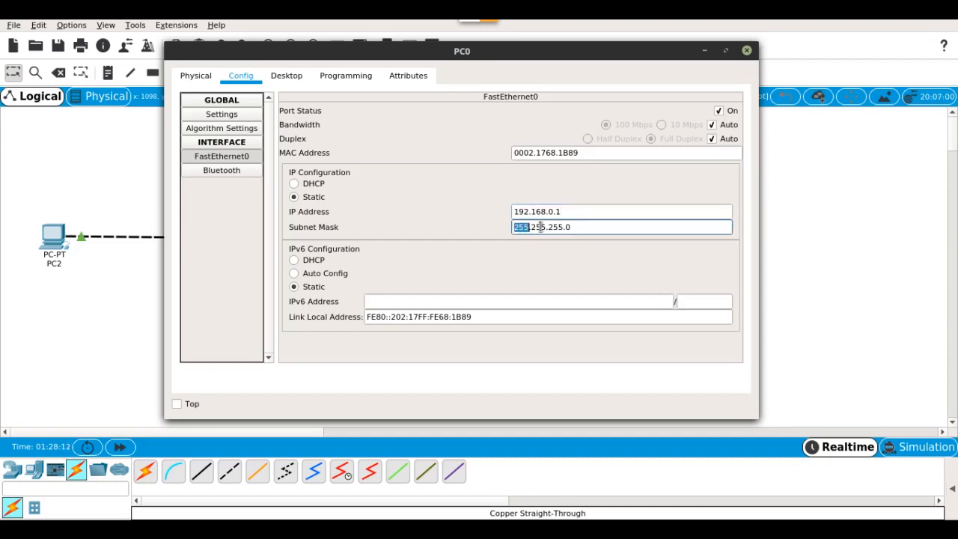
double_click(539, 226)
double_click(557, 227)
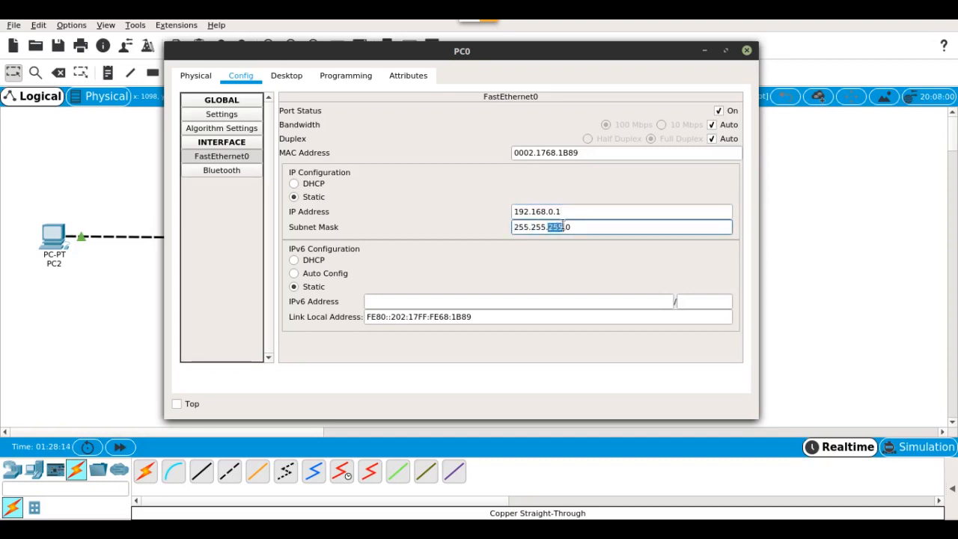
double_click(567, 227)
left_click(570, 227)
left_click_drag(570, 227, 509, 227)
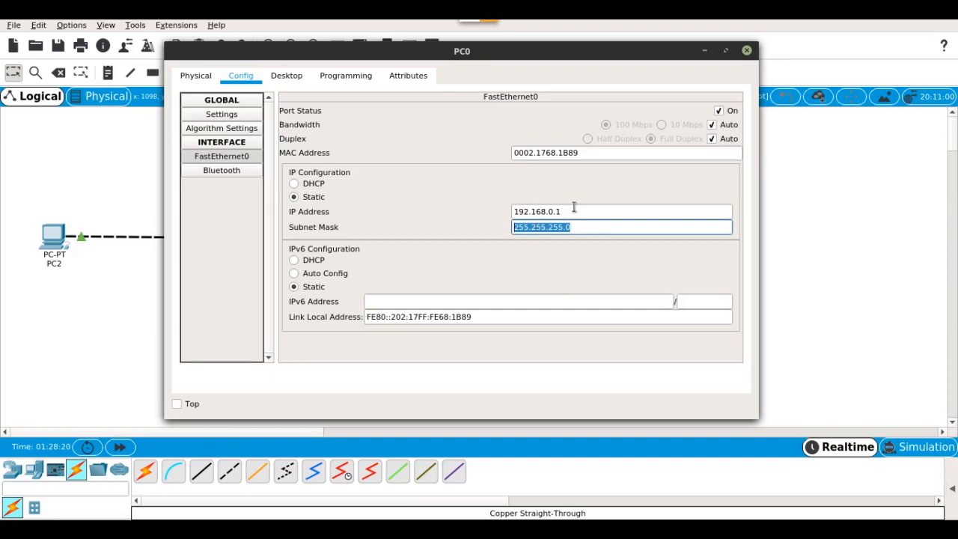
left_click_drag(574, 207, 512, 210)
left_click(538, 228)
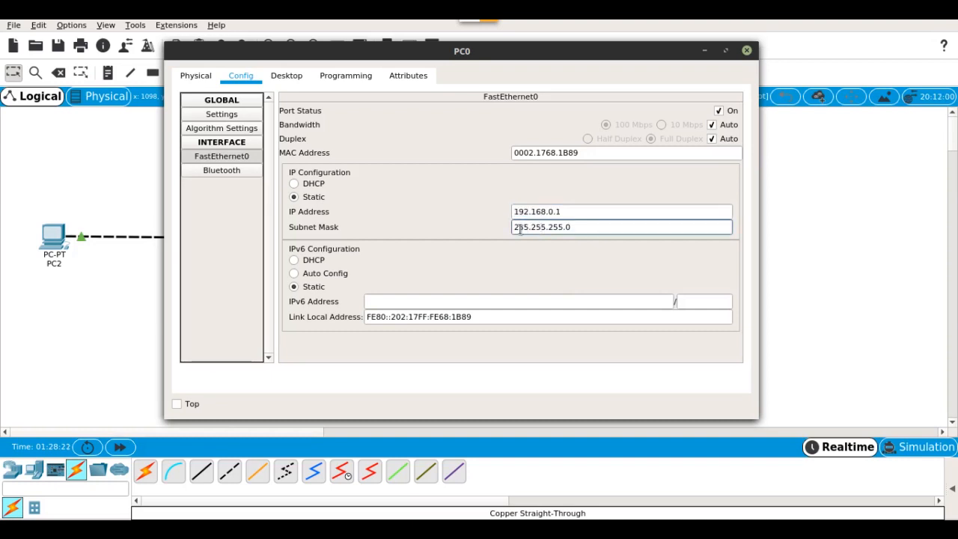
Step: Compare each subnet mask octet with the matching IP address octet to tell the network part from the host part
double_click(520, 227)
double_click(522, 211)
double_click(536, 226)
double_click(537, 212)
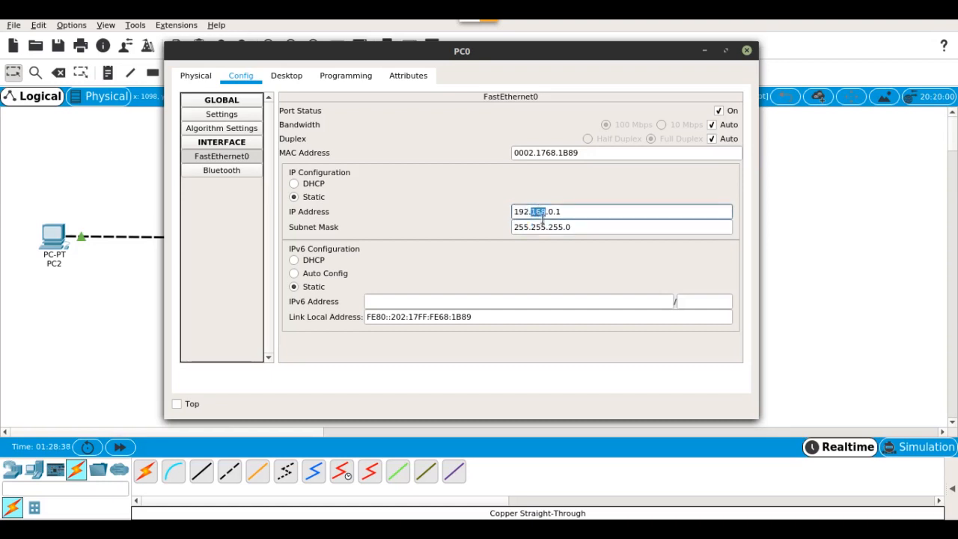
double_click(555, 227)
double_click(550, 212)
double_click(568, 227)
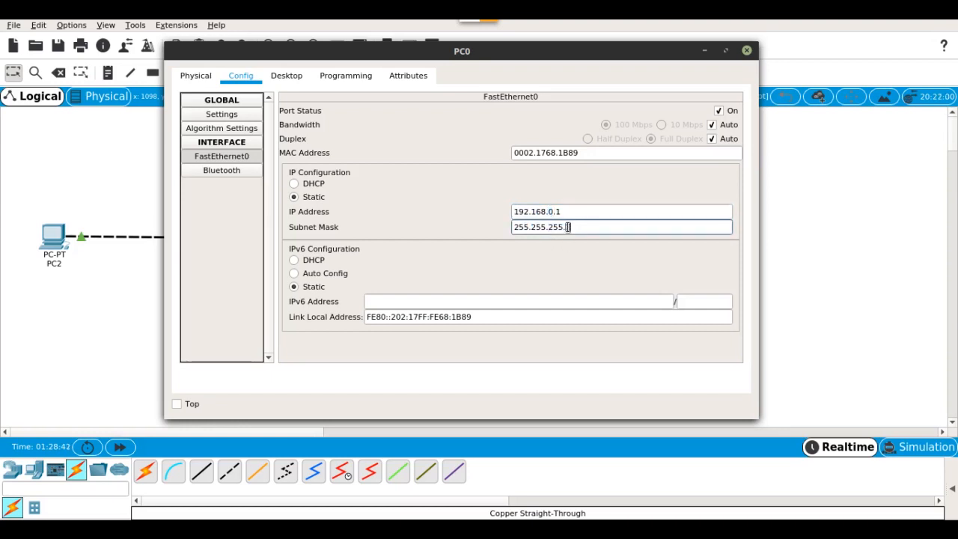
double_click(558, 212)
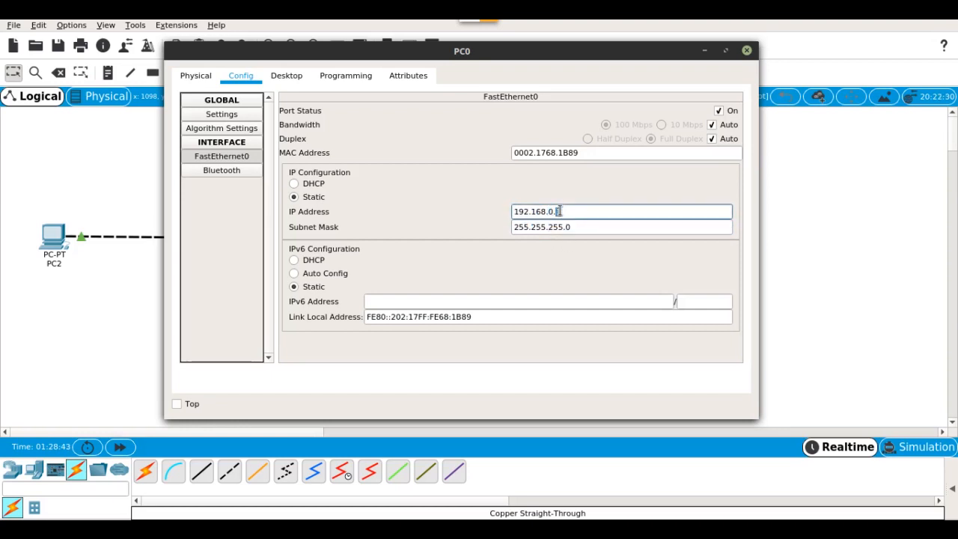
double_click(521, 226)
double_click(520, 212)
double_click(569, 229)
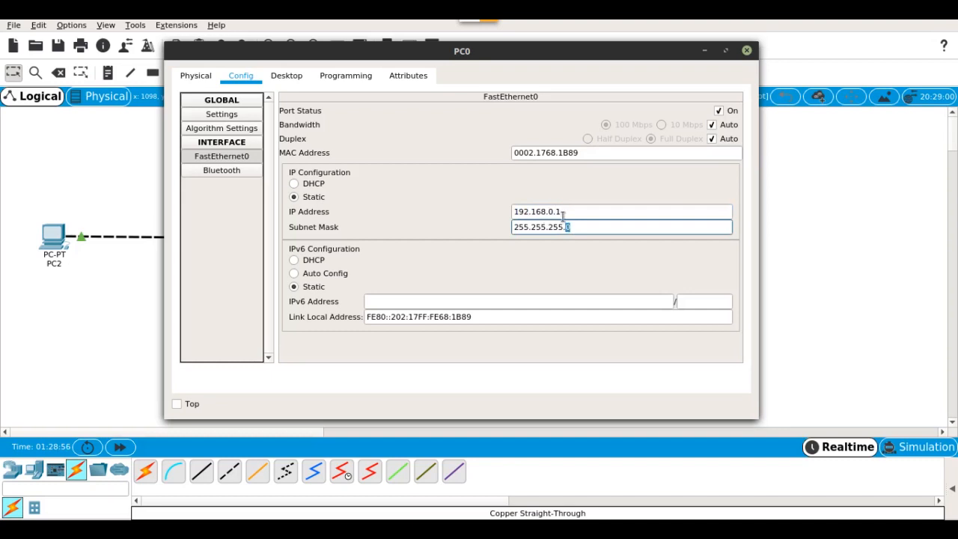
double_click(557, 211)
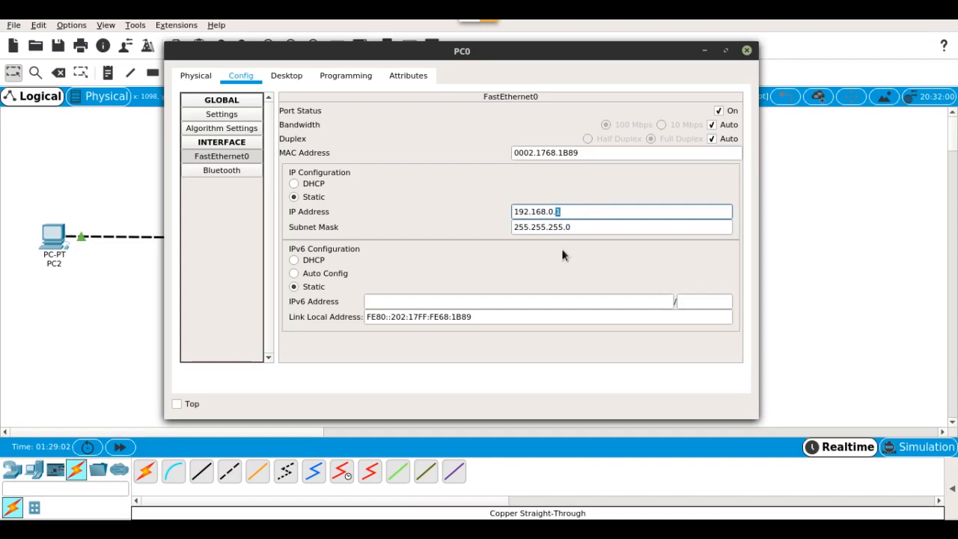
Step: Examine PC0's IP address, distinguishing the network part 192.168.0 from the last octet
left_click(564, 214)
left_click_drag(563, 212, 513, 212)
left_click(548, 213)
left_click_drag(516, 213, 554, 214)
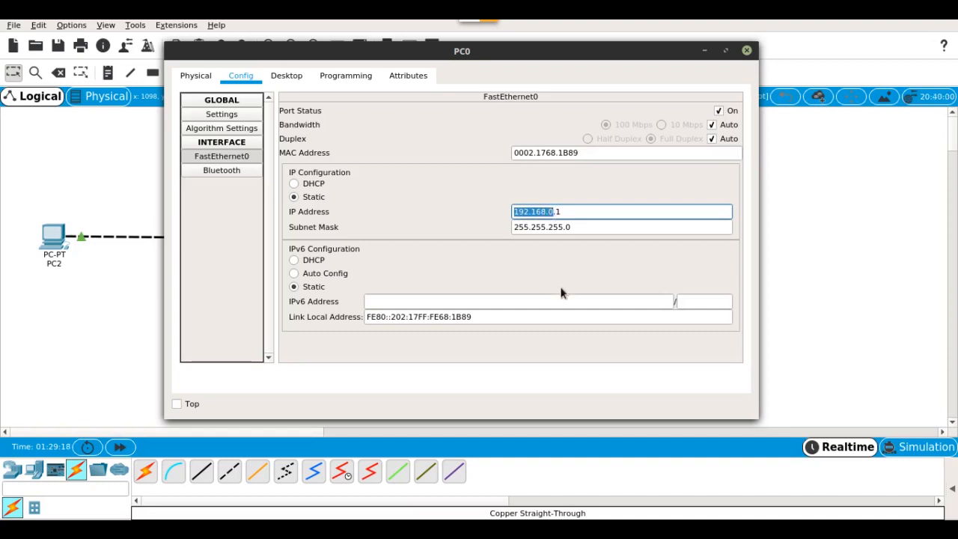
left_click(557, 211)
type("1")
left_click(571, 213)
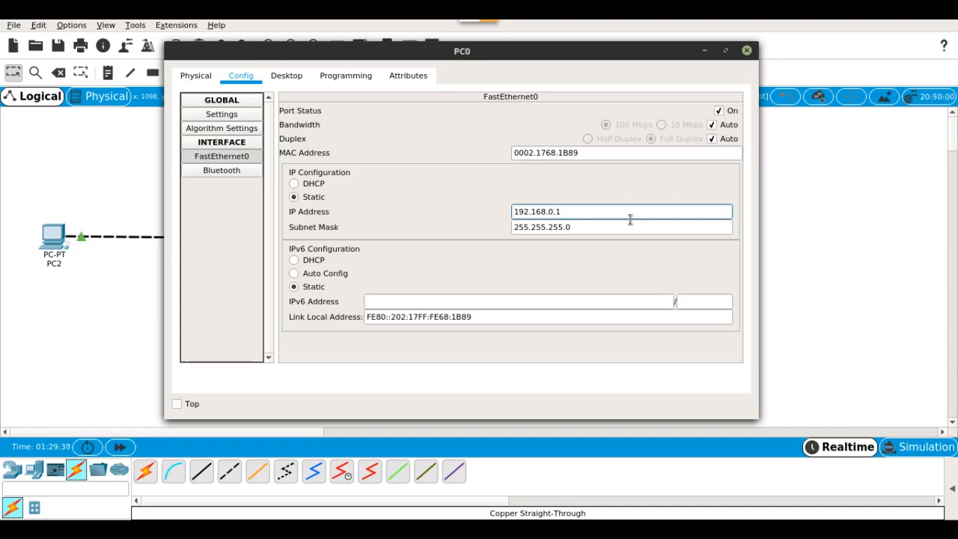
Step: Try 1, 2, 3, 4 and 0 in turn as the last octet of PC0's IP address
key("BackSpace")
type("1")
key("shift+Left")
type("2")
key("shift+Left")
type("3")
key("shift+Left")
type("4")
key("shift+Left")
type("0")
Step: Review the octets of PC0's IP address one by one, from the host part back to the network part
key("shift+Left")
key("shift+Left")
key("shift+Left")
key("shift+Left")
key("shift+Left")
key("shift+Left")
key("shift+Left")
key("shift+Left")
key("shift+Left")
key("Right")
key("shift+Left")
key("shift+Left")
key("shift+Left")
key("shift+Left")
key("shift+Left")
key("shift+Left")
key("shift+Left")
key("shift+Left")
key("shift+Left")
key("Right")
Step: Try 1 and 0 again as the last octet of PC0's IP address and review the whole address
key("BackSpace")
type("1")
key("BackSpace")
type("0")
key("shift+Left")
key("shift+Left")
key("shift+Left")
key("shift+Left")
key("shift+Left")
key("shift+Left")
key("shift+Left")
key("shift+Left")
key("shift+Left")
key("Right")
key("Right")
key("Right")
Step: Compare PC0's full IP address with its subnet mask, and close the PC0 configuration
left_click_drag(573, 226, 512, 212)
left_click_drag(570, 227, 513, 228)
left_click_drag(566, 214, 513, 211)
left_click_drag(567, 227, 513, 212)
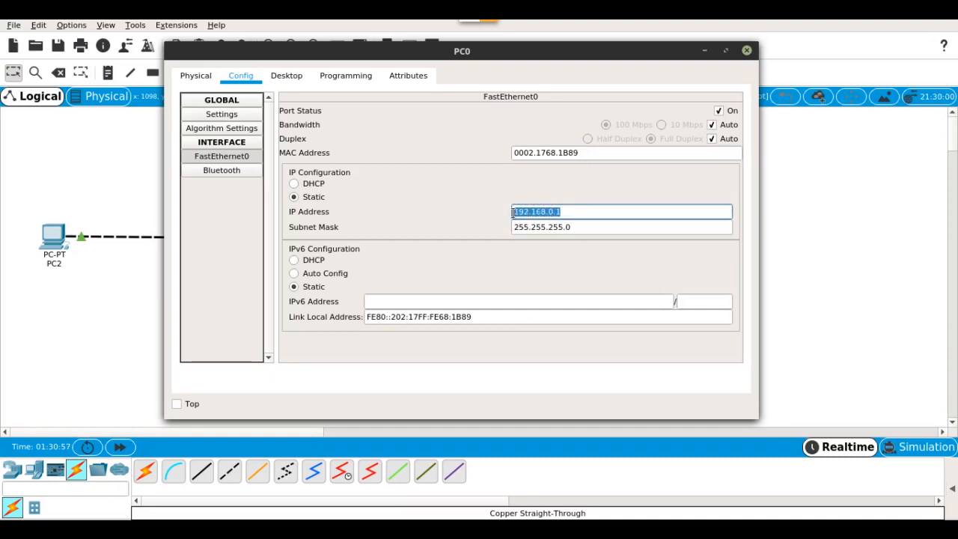
left_click(580, 227)
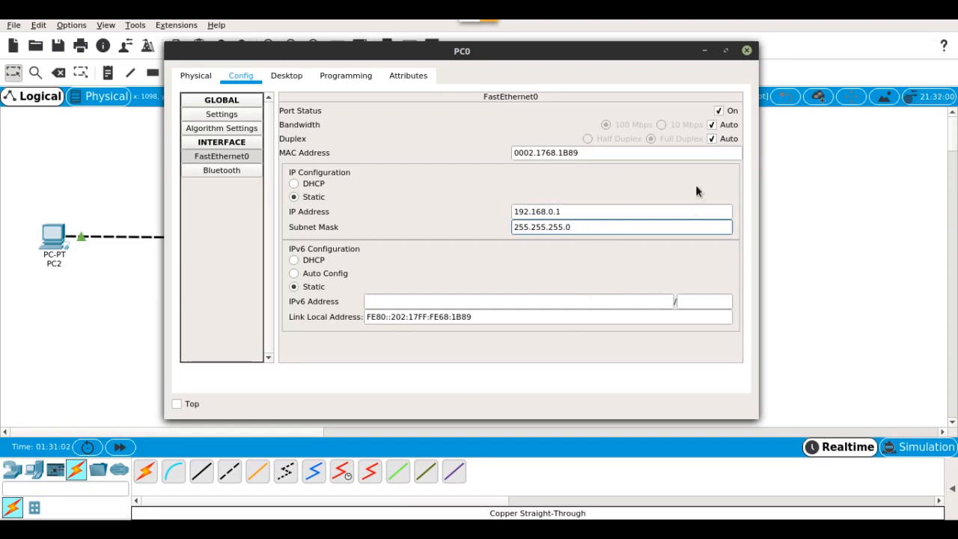
left_click(747, 51)
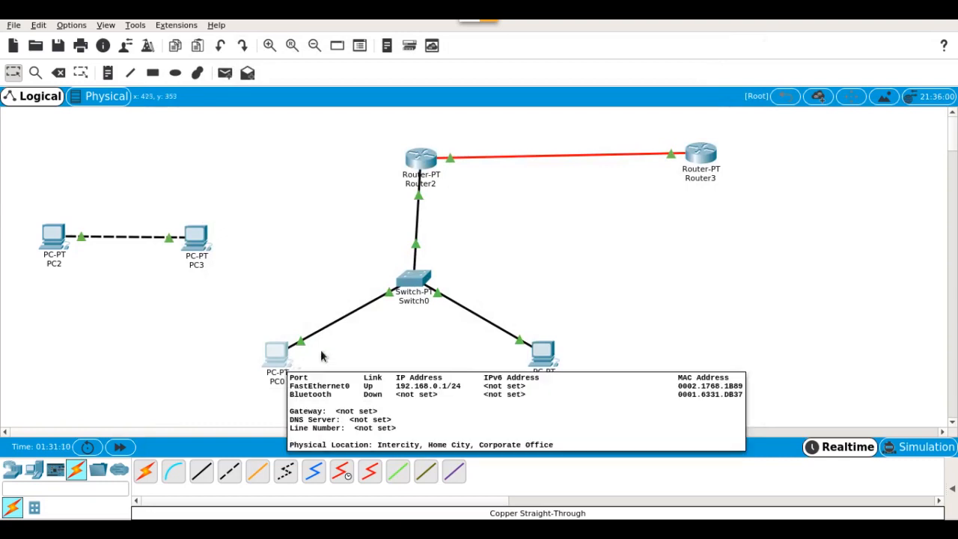
Step: Check the global configuration settings of PC0 and PC1
mouse_move(536, 360)
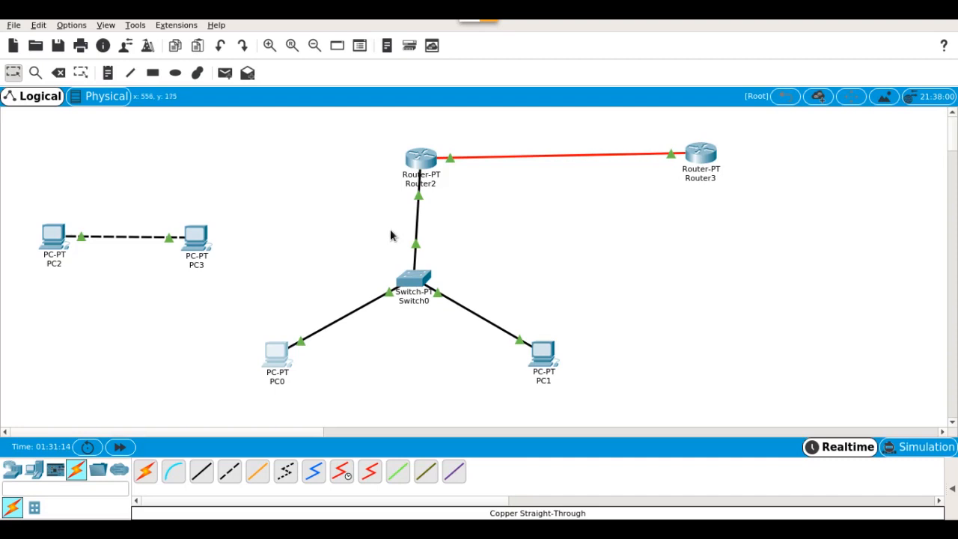
left_click(279, 357)
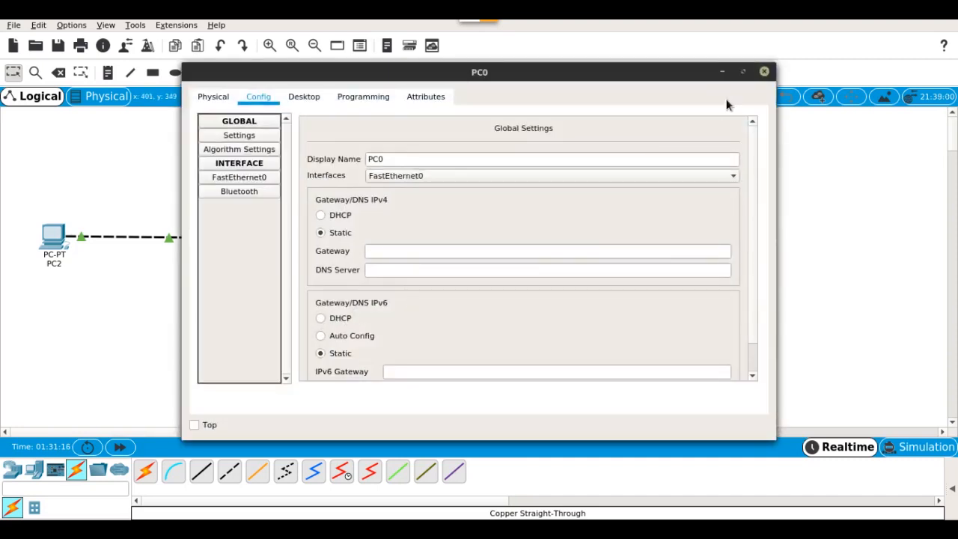
left_click(764, 71)
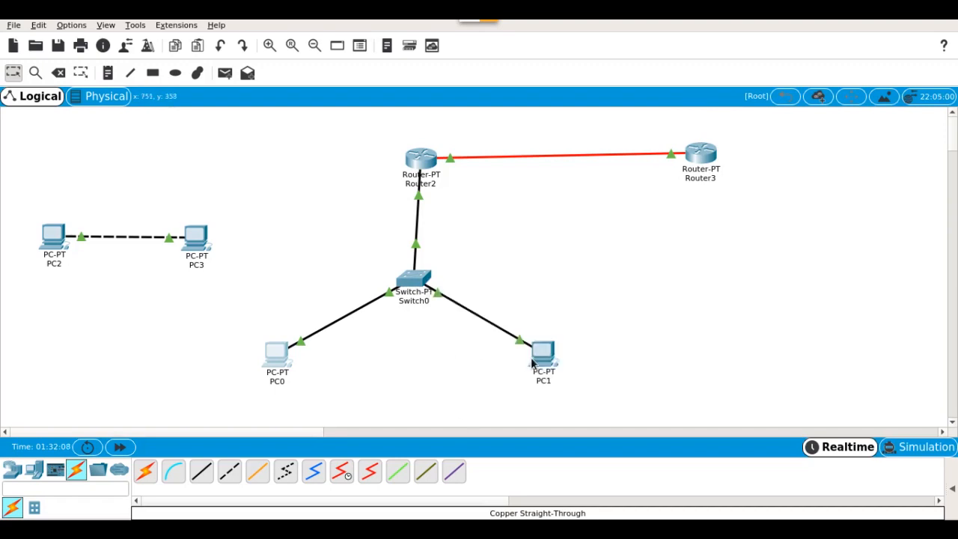
mouse_move(539, 362)
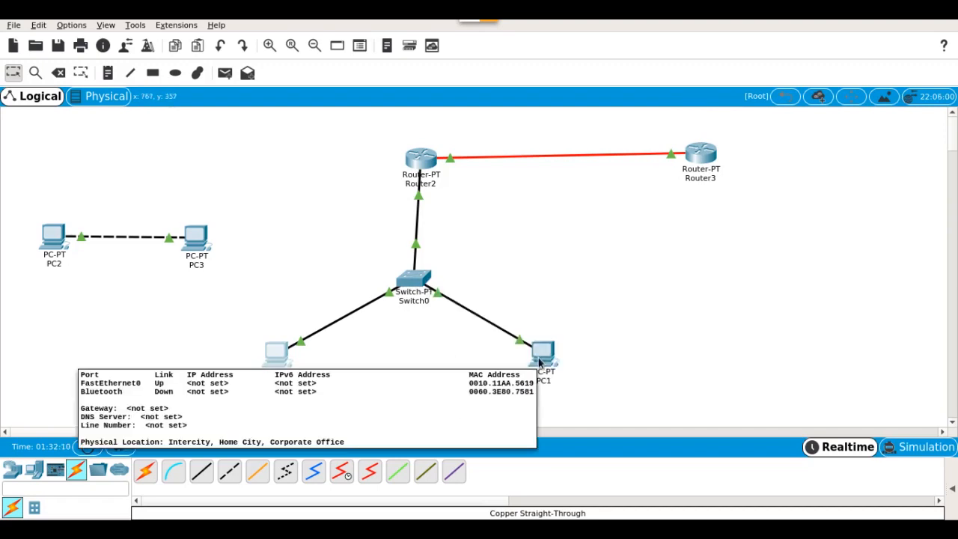
left_click(544, 358)
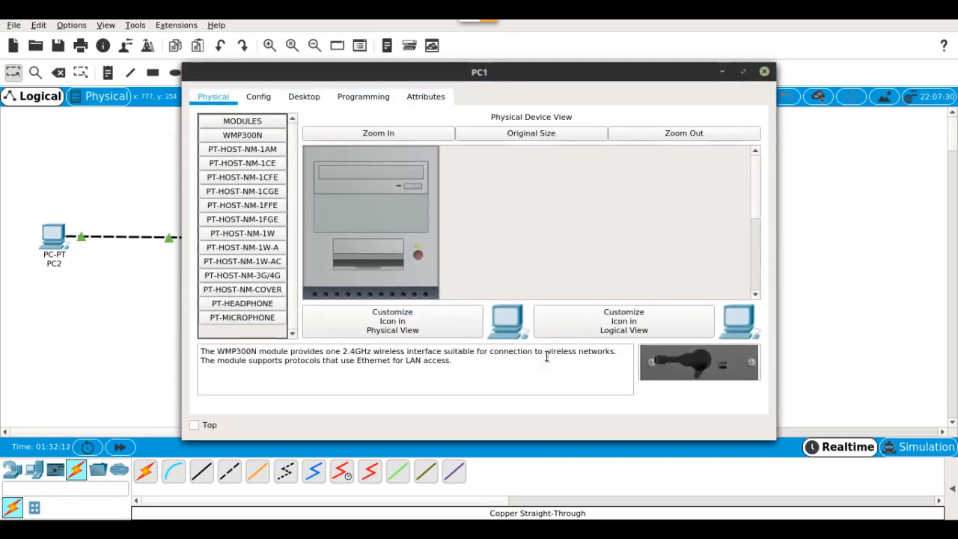
left_click(255, 99)
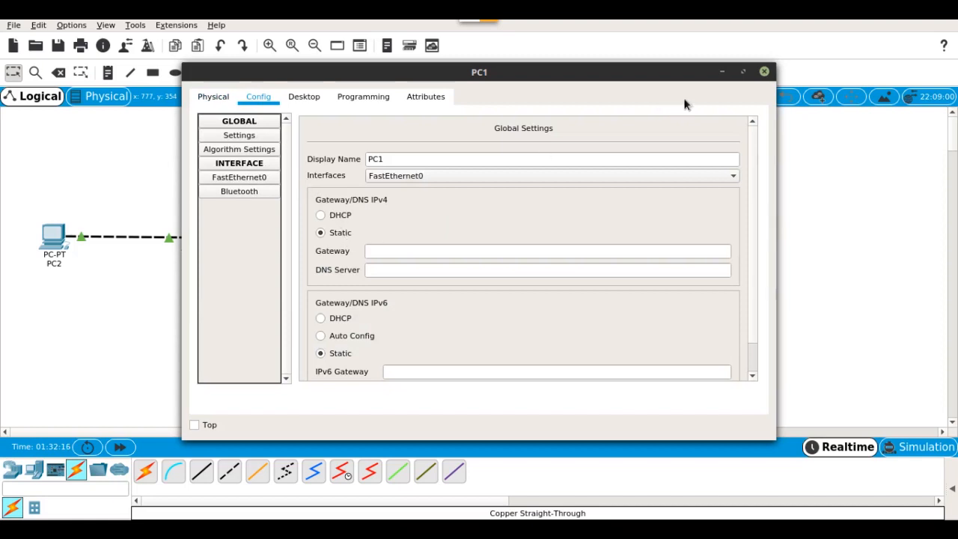
left_click(764, 71)
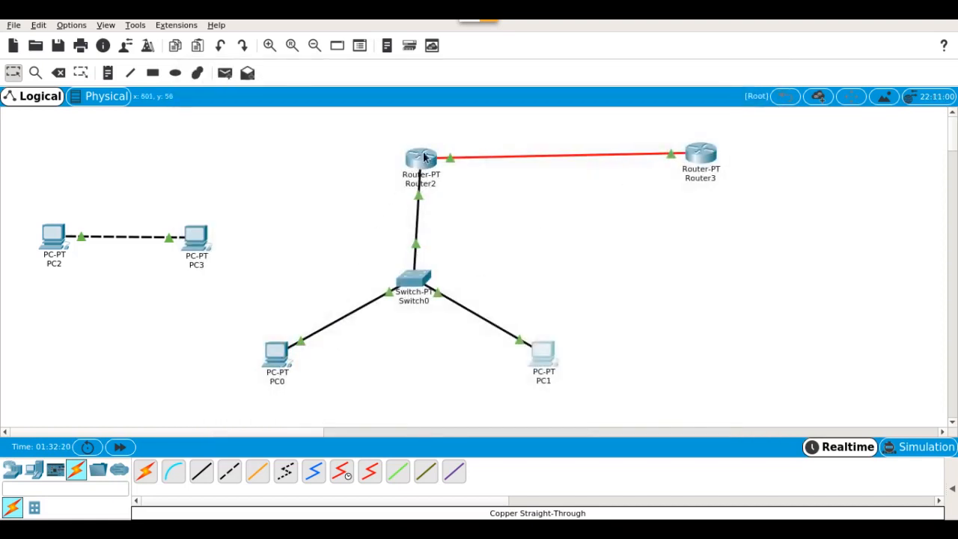
Step: Set the IP address of PC0's FastEthernet0 interface to 192.168.0.2
left_click(280, 352)
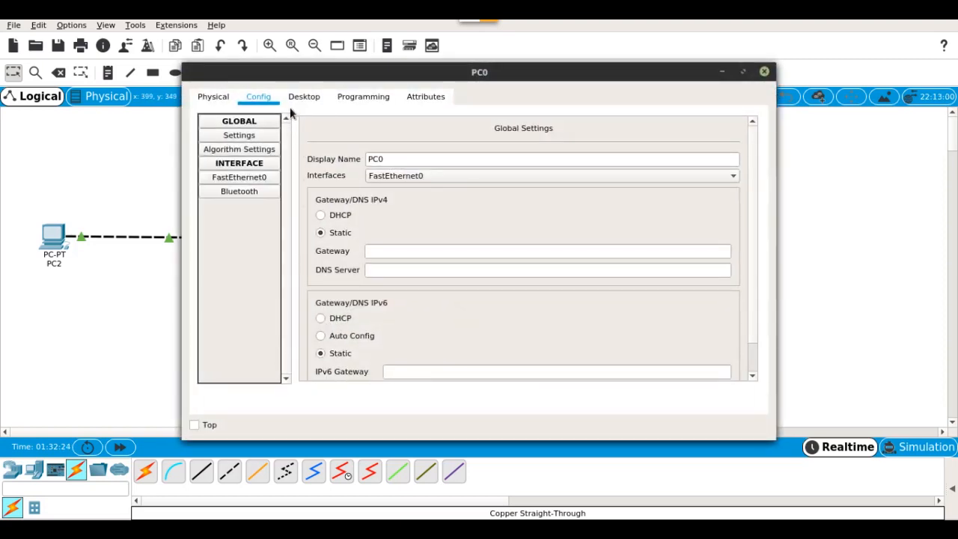
left_click(262, 179)
left_click(588, 234)
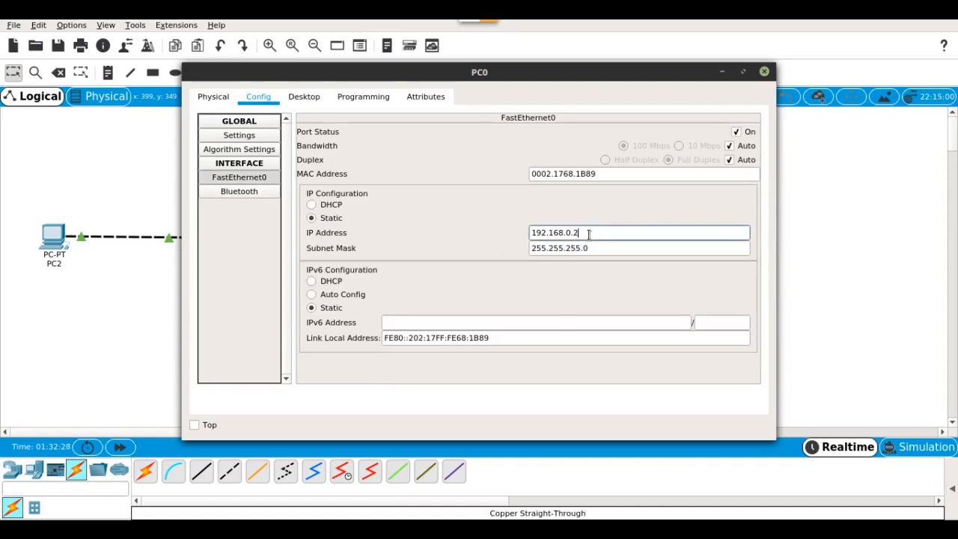
left_click(764, 73)
Step: Assign PC1's FastEthernet0 interface the static IP address 192.168.0.3 with subnet mask 255.255.255.0
left_click(544, 358)
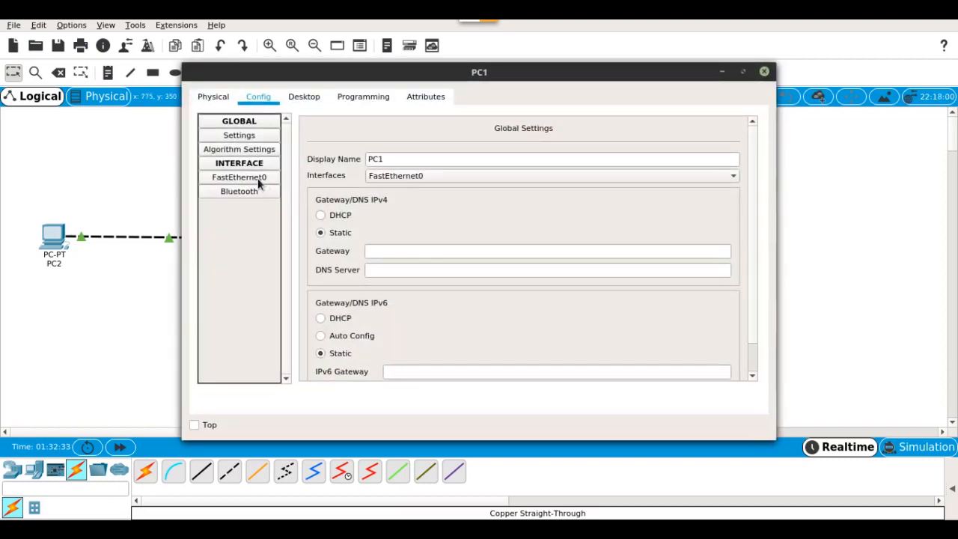
left_click(252, 178)
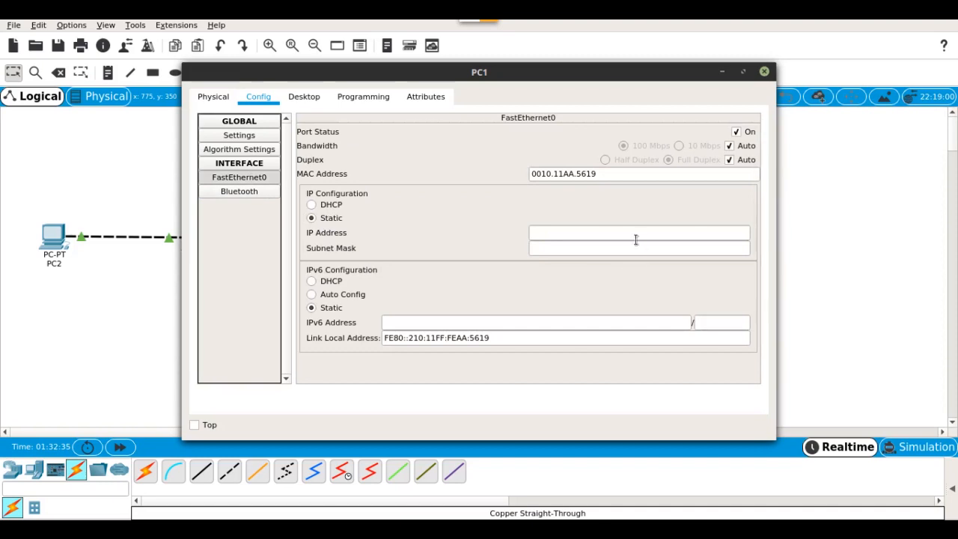
left_click(600, 235)
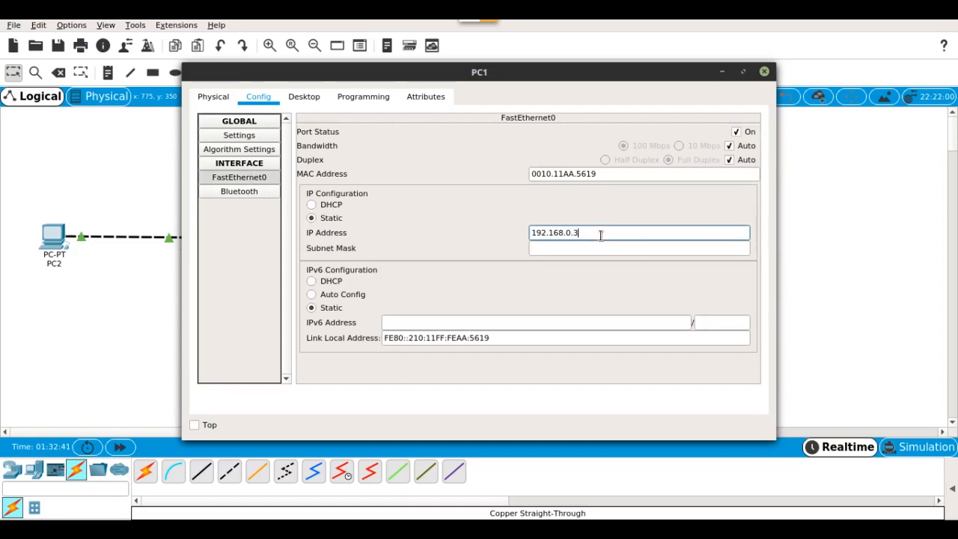
key("Tab")
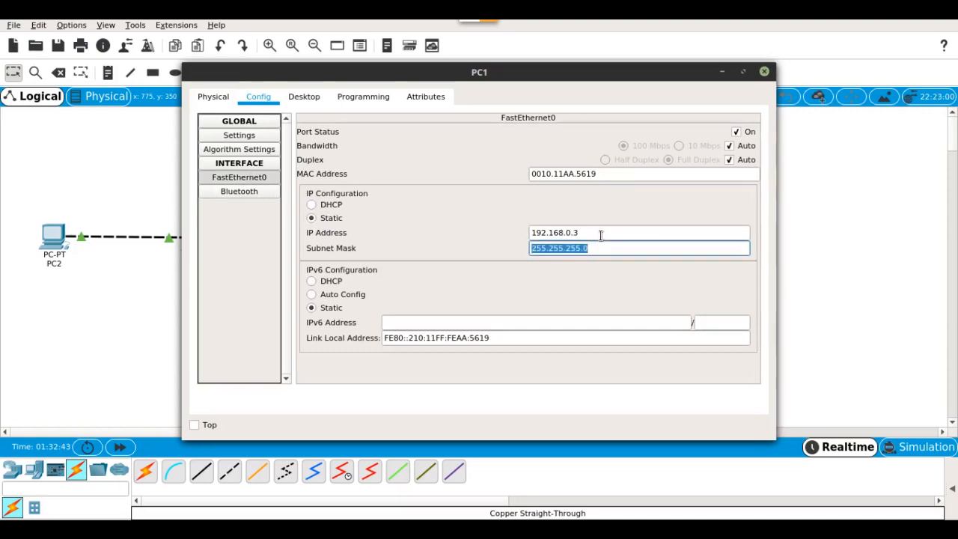
key("shift+Tab")
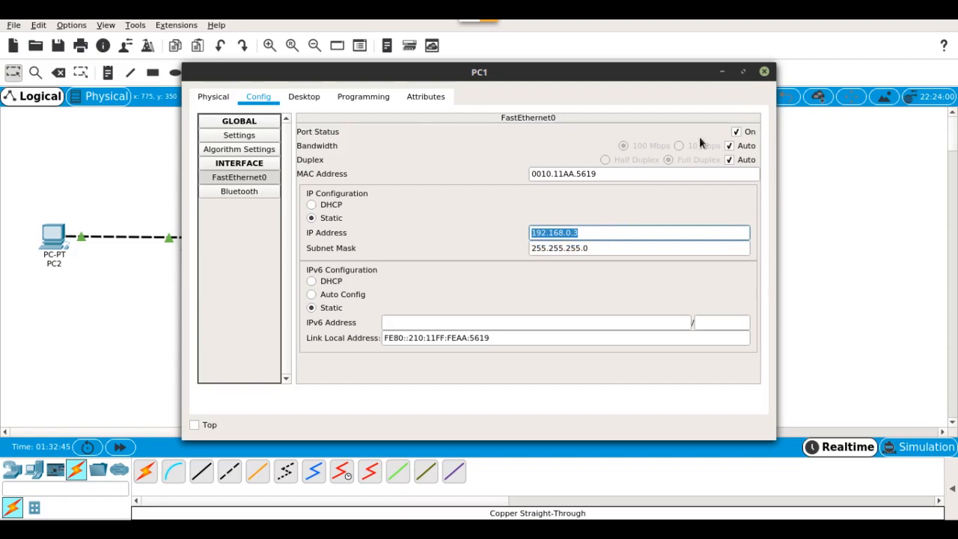
left_click(763, 73)
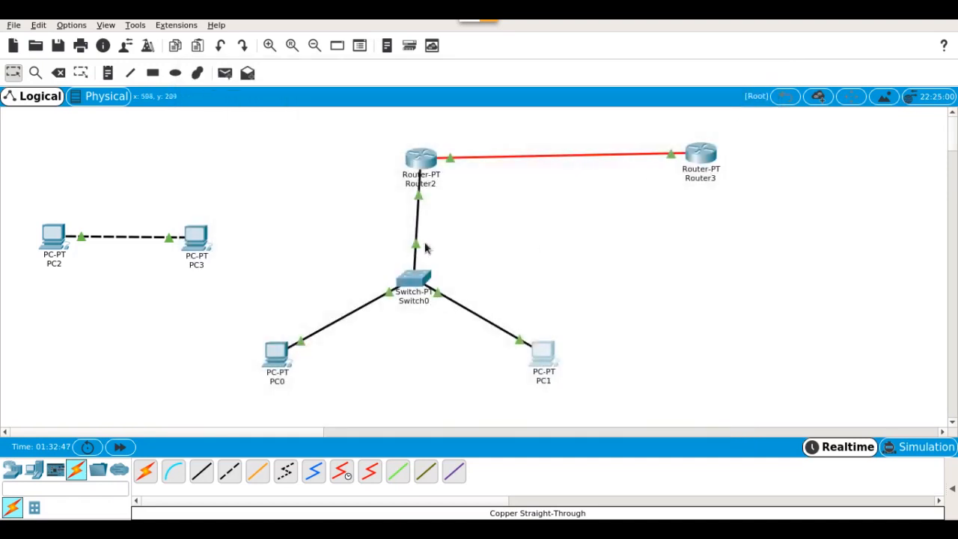
Step: Assign Router2's FastEthernet0/0 interface, which connects to the switch, the IP address 192.168.0.1 with subnet mask 255.255.255.0
left_click(423, 161)
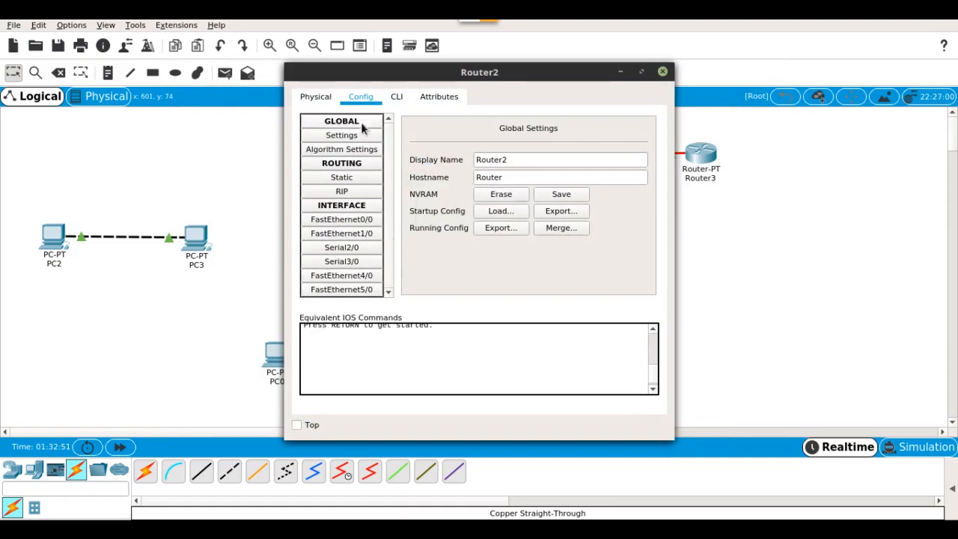
left_click(663, 72)
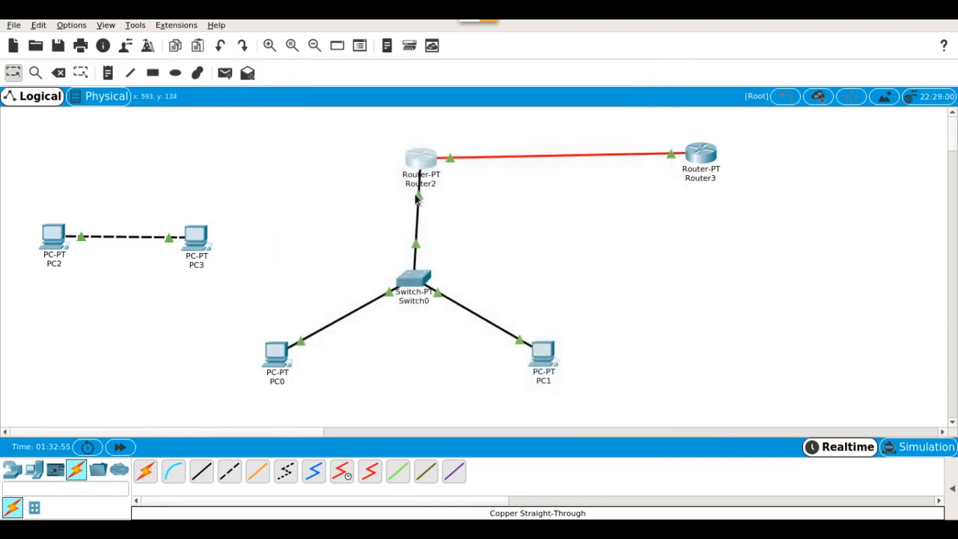
mouse_move(417, 199)
left_click(420, 174)
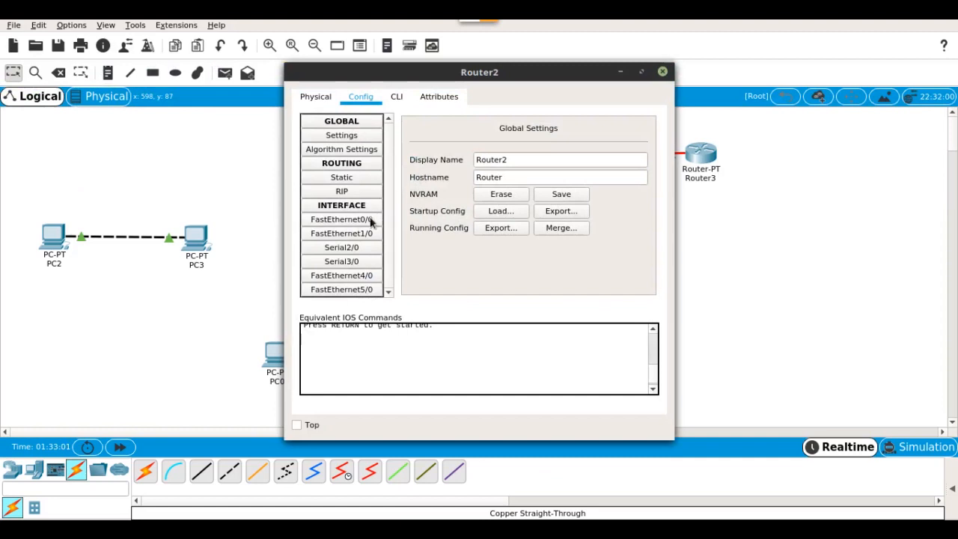
left_click(345, 221)
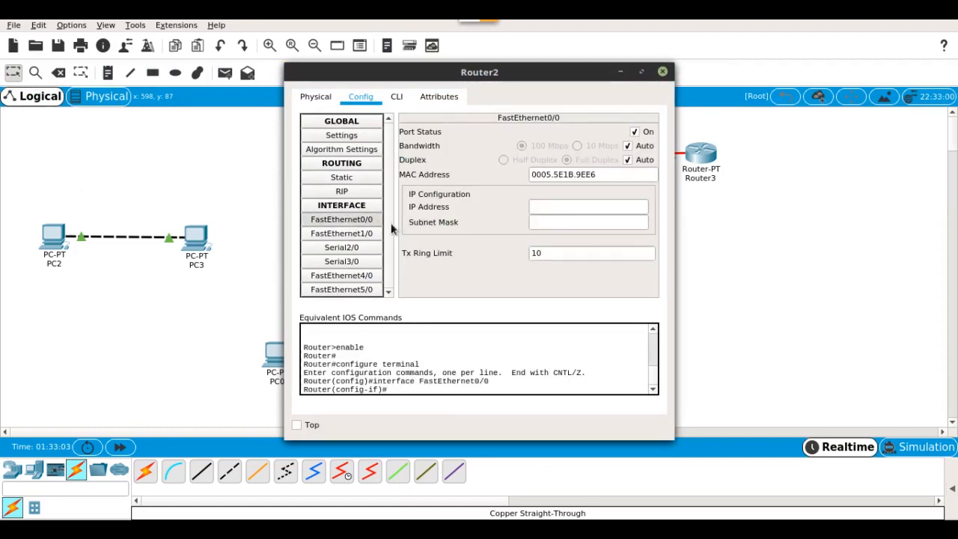
left_click(572, 202)
type("192.168.0.3")
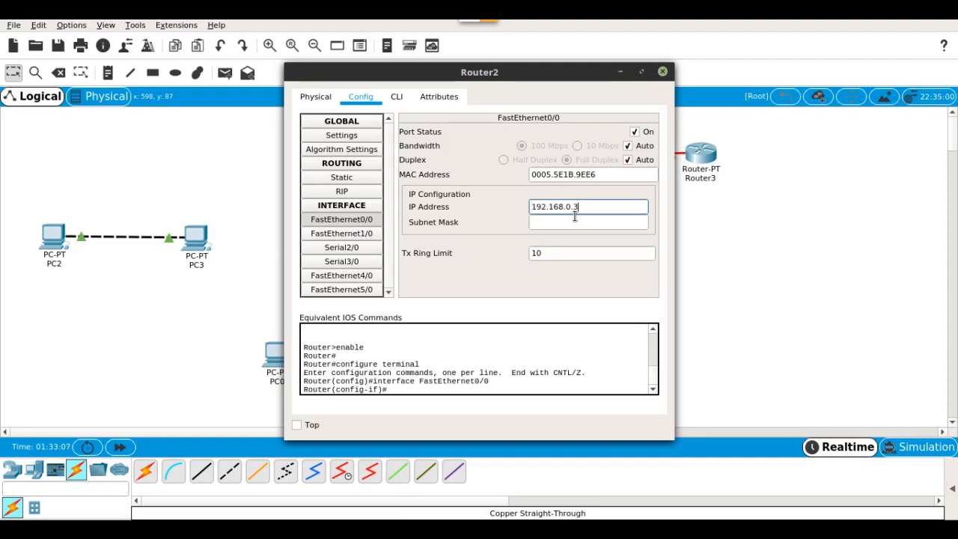
key("Tab")
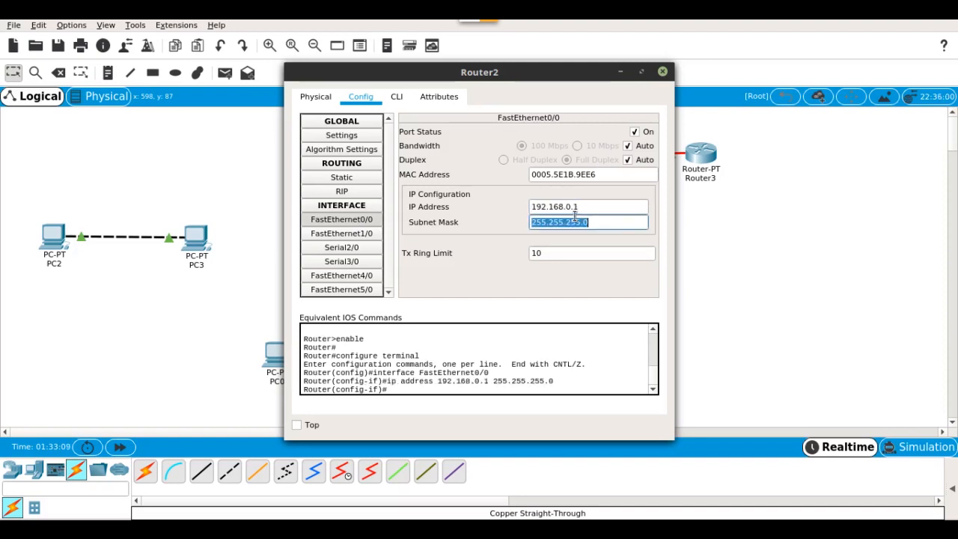
left_click(663, 72)
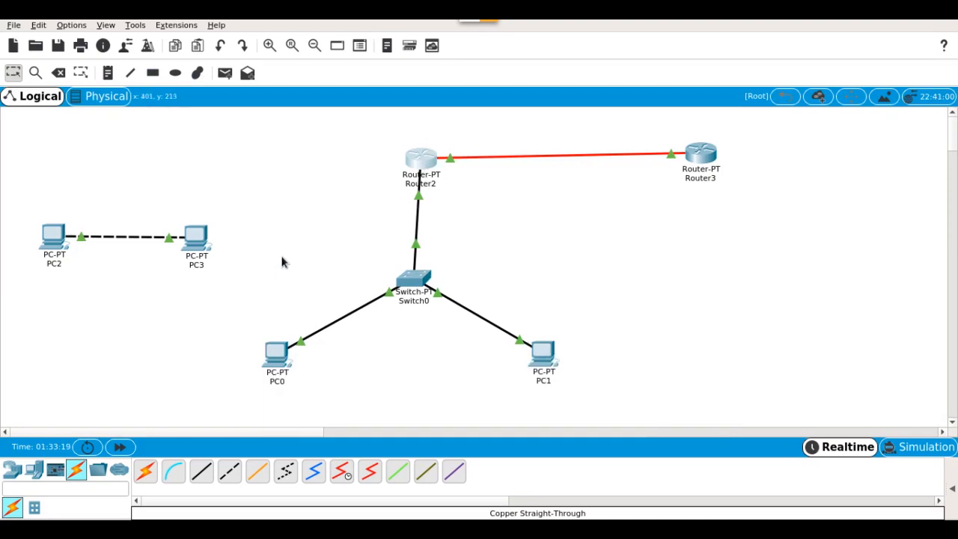
Step: Send a simple PDU from PC0 to PC1
left_click(225, 73)
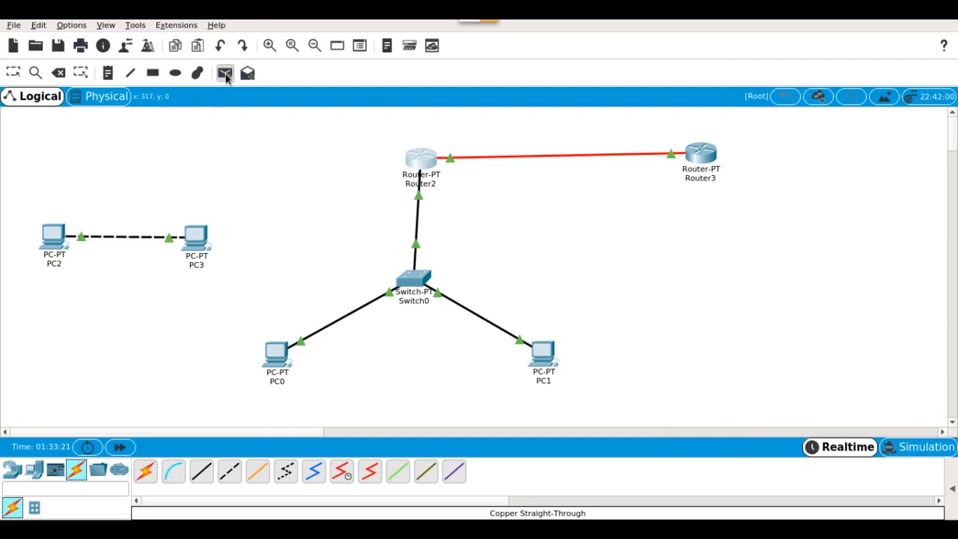
left_click(278, 353)
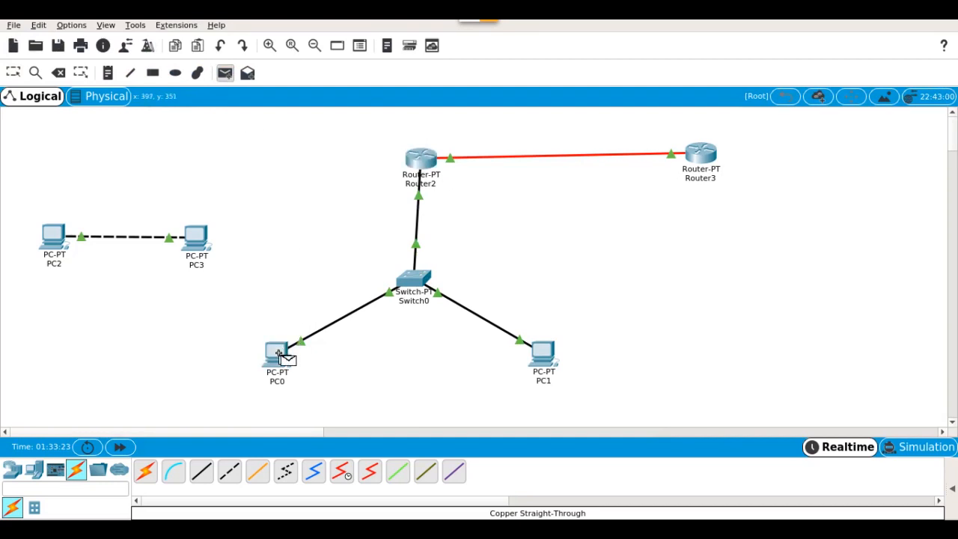
left_click(541, 352)
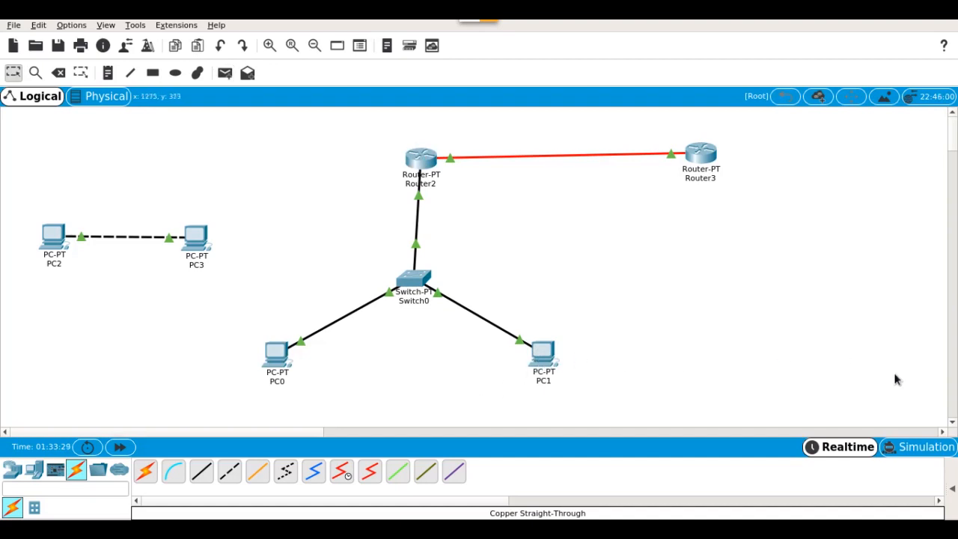
Step: Switch to simulation mode and play the ICMP packet exchange between PC0 and PC1, following its path through Switch0
left_click(920, 449)
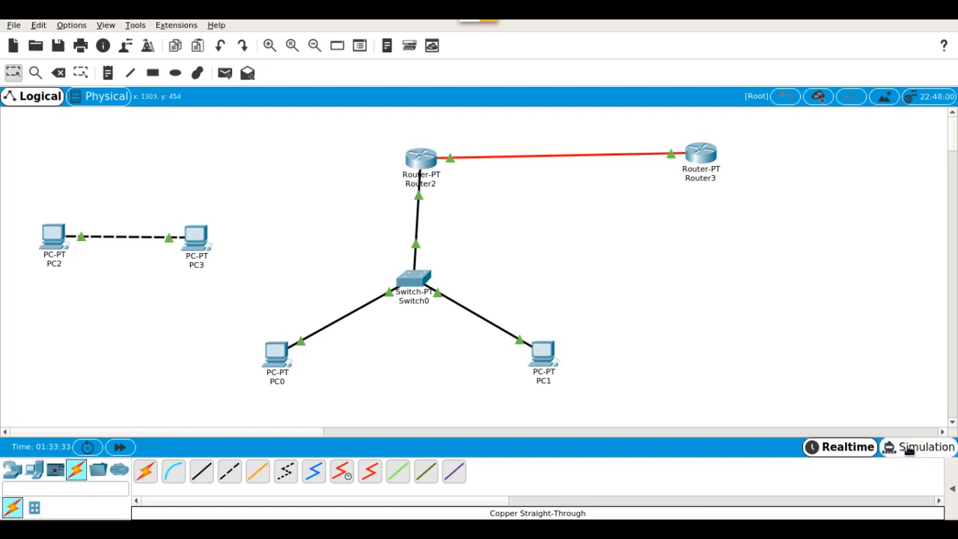
left_click(908, 442)
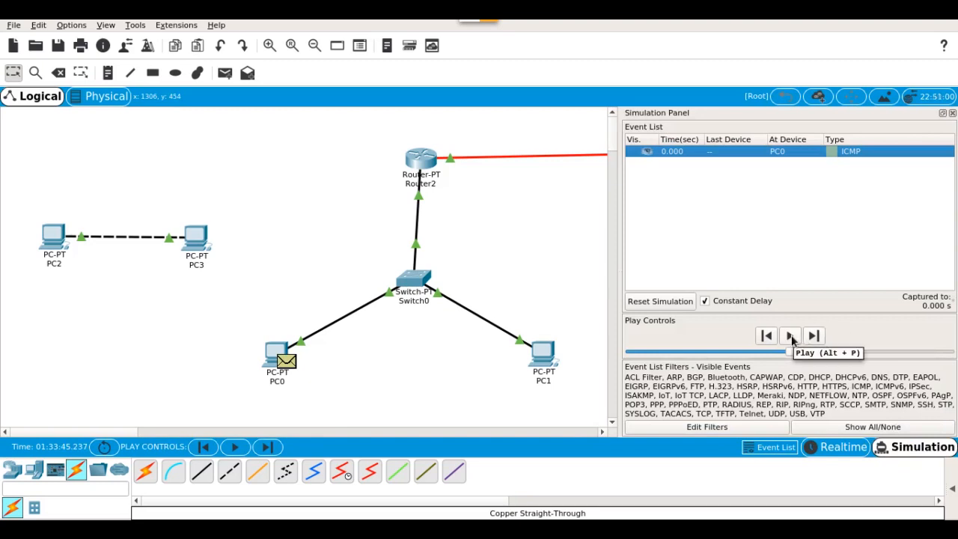
left_click(791, 339)
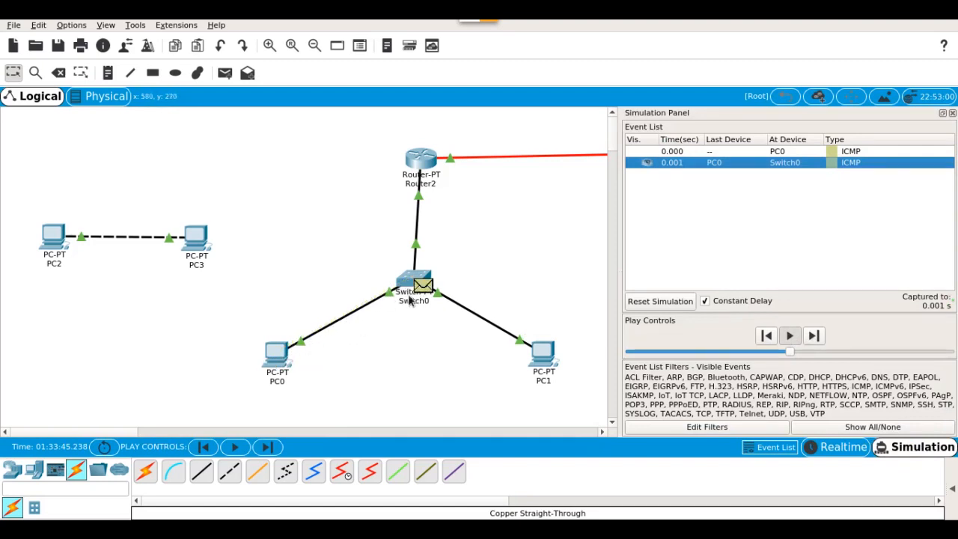
mouse_move(419, 287)
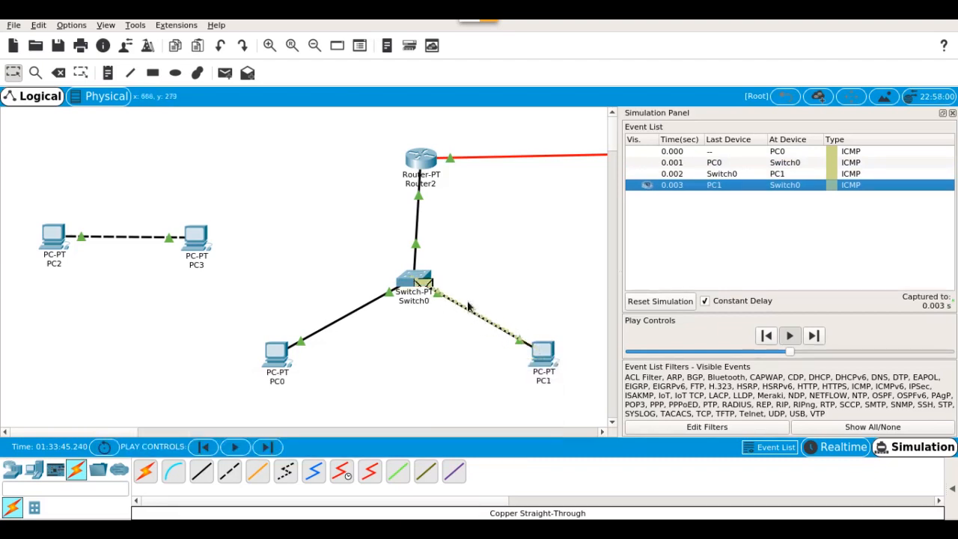
mouse_move(417, 285)
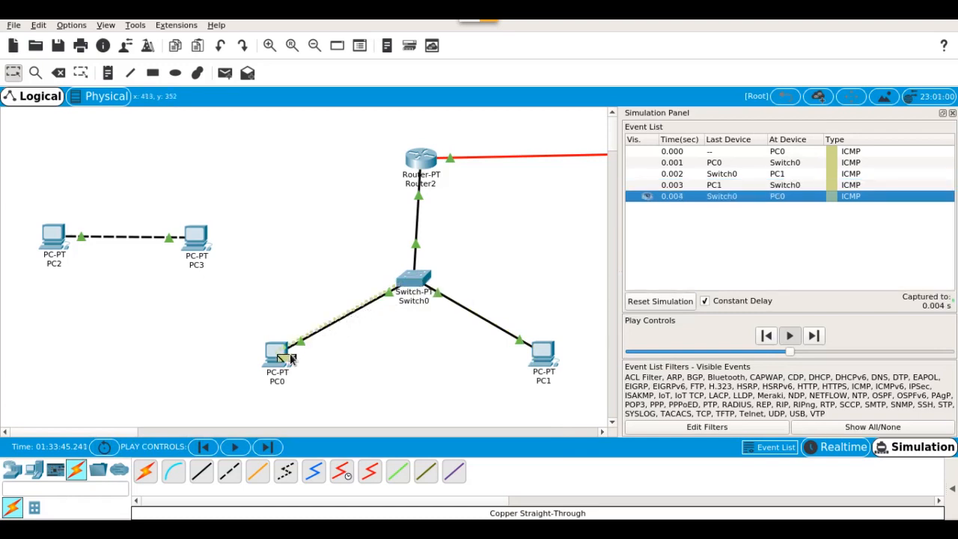
mouse_move(291, 359)
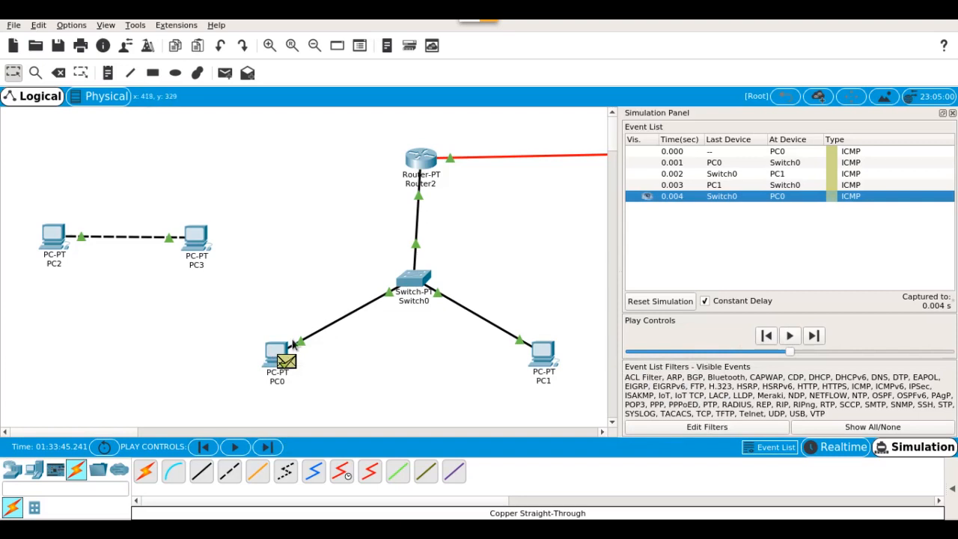
left_click(247, 73)
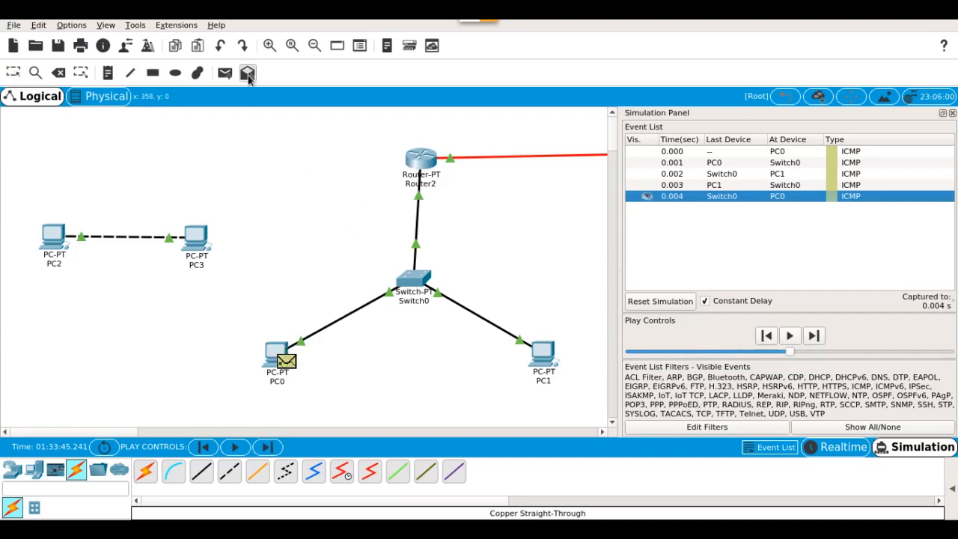
left_click(275, 355)
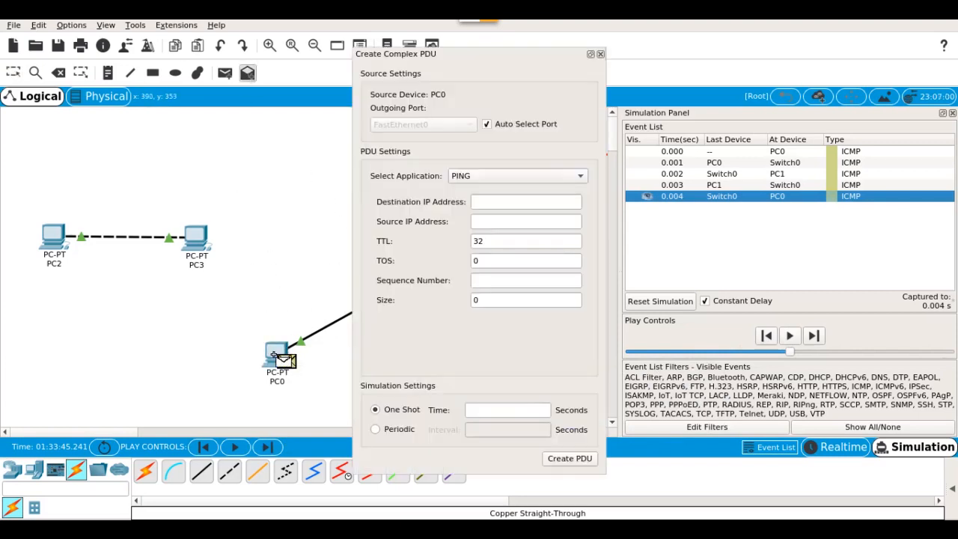
left_click(600, 54)
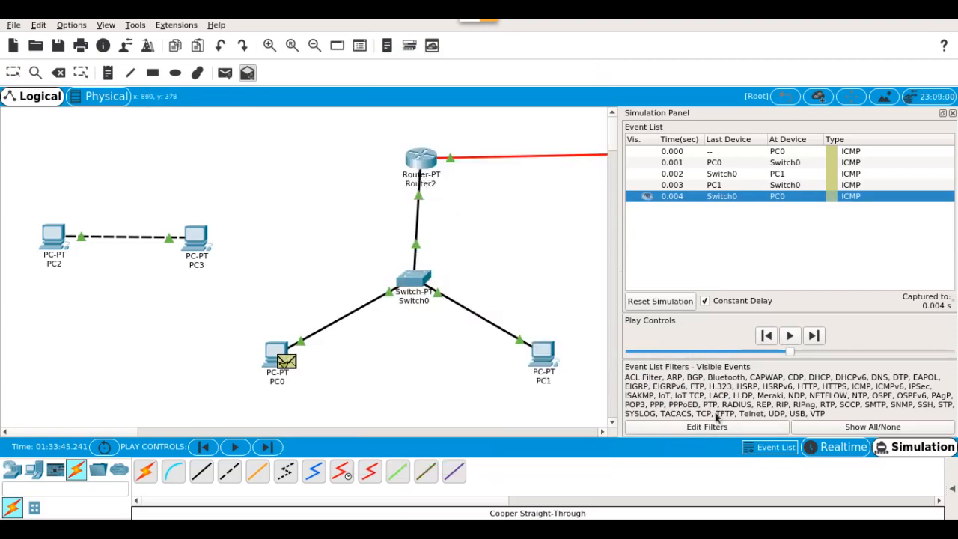
Step: Send a simple PDU from PC0 to Router2 in realtime mode and play the packet exchange in simulation mode
left_click(832, 448)
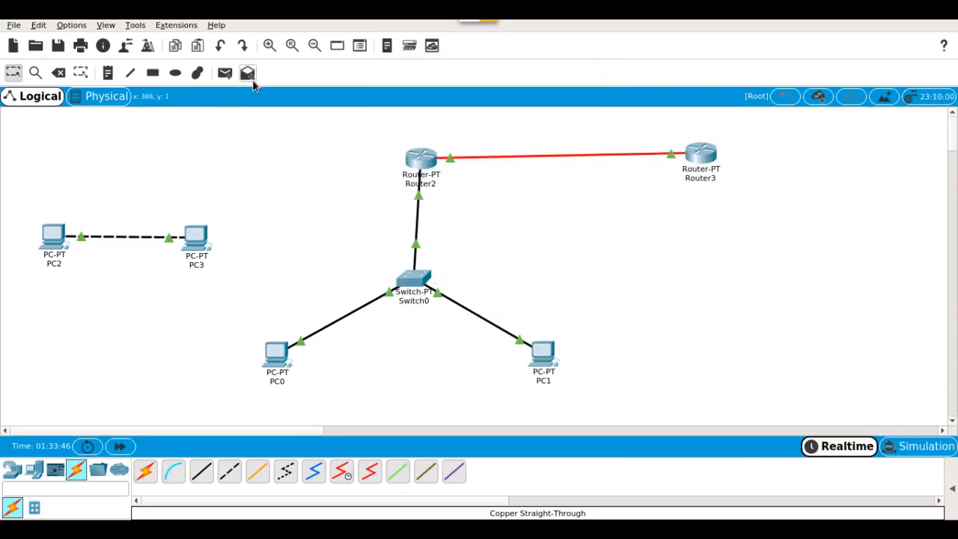
left_click(224, 72)
left_click(278, 355)
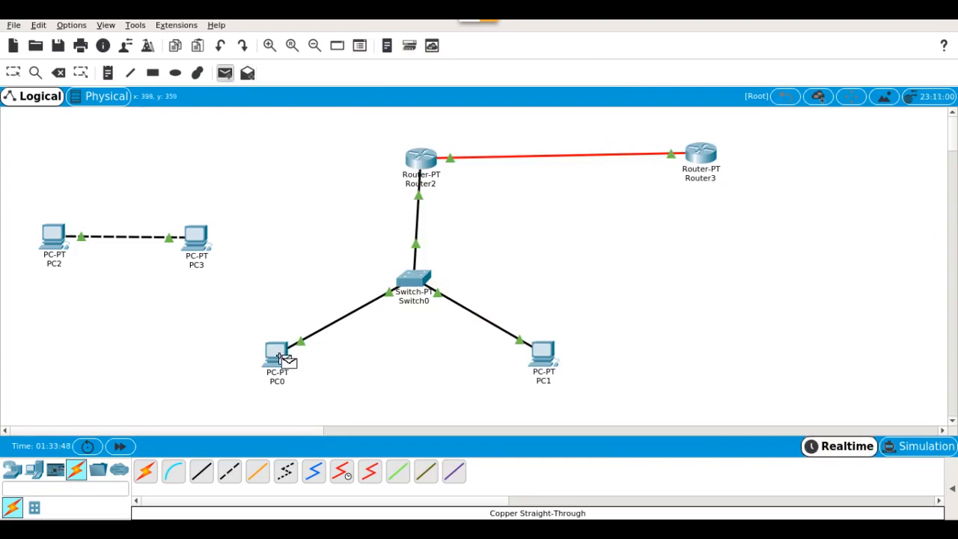
left_click(419, 178)
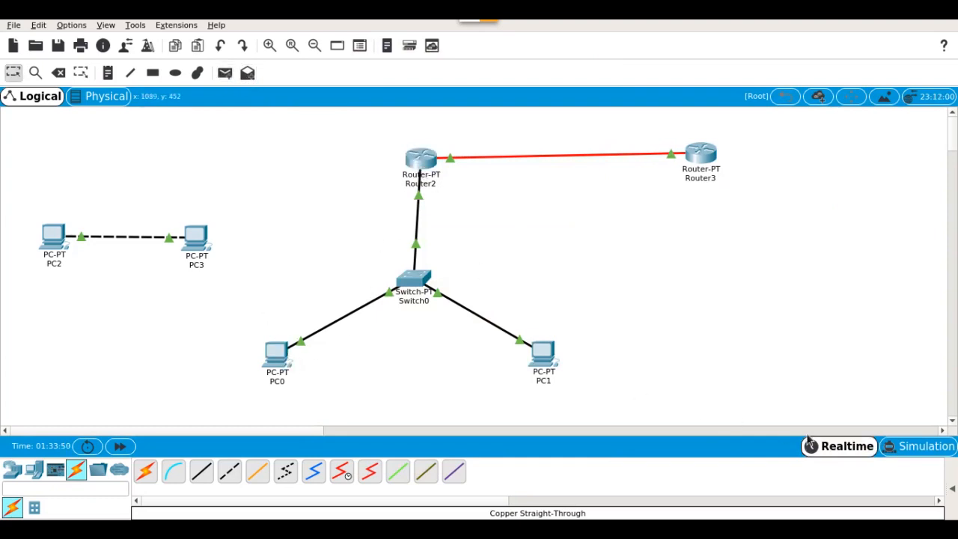
left_click(919, 446)
left_click(789, 336)
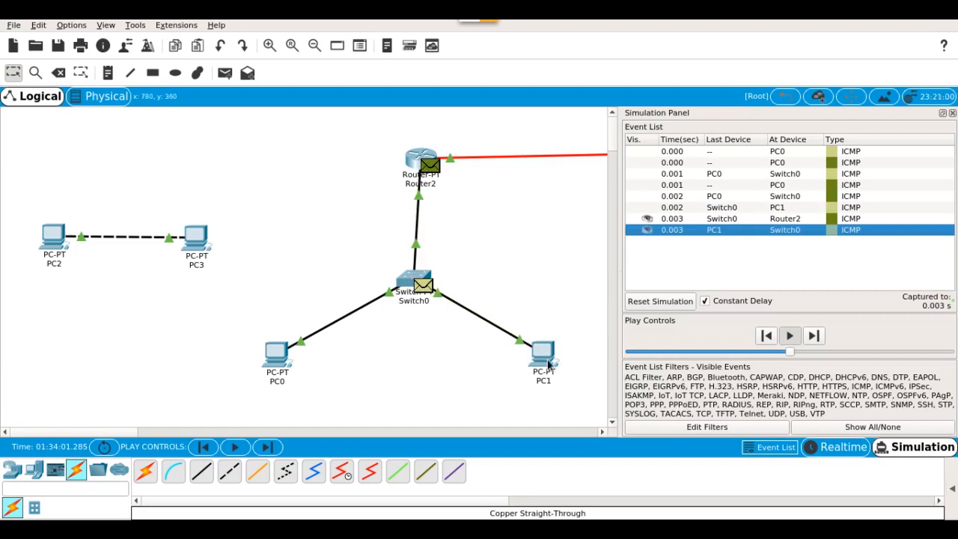
mouse_move(549, 365)
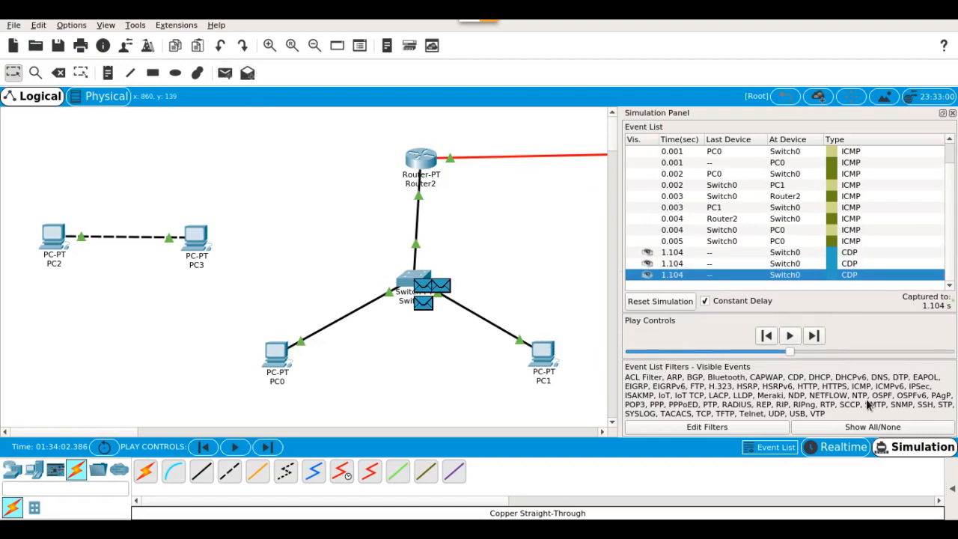
Step: Clear all visible event types from the event list filters and enable only ICMP under IPv4
left_click(883, 431)
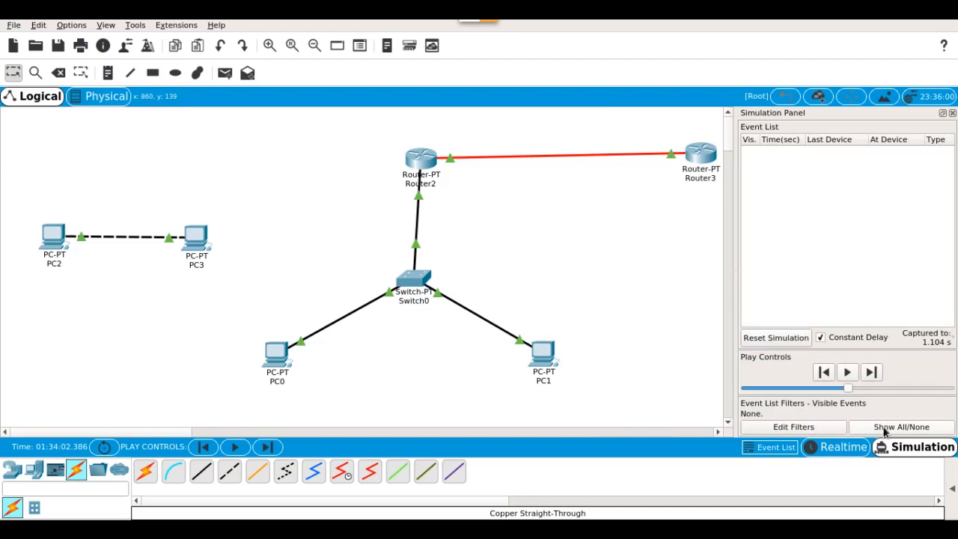
left_click(786, 430)
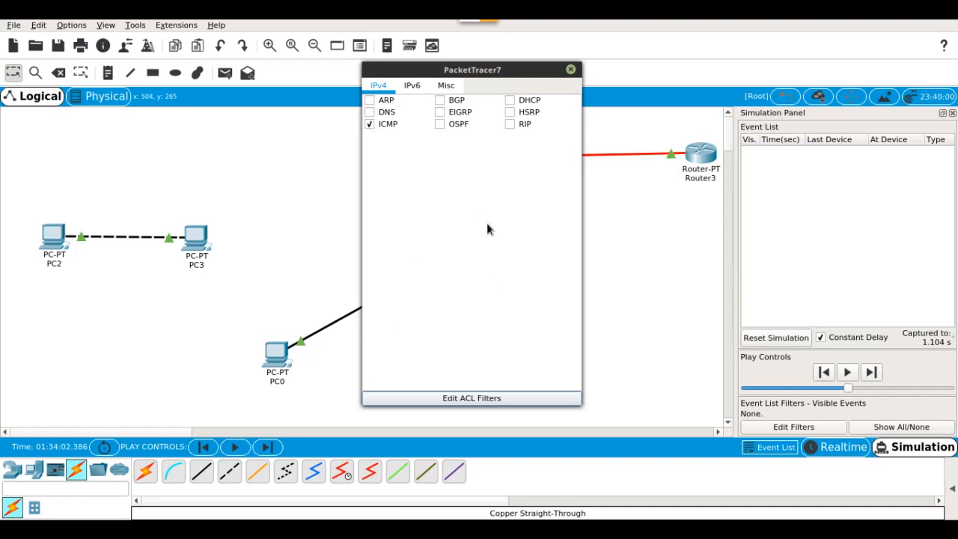
left_click(571, 69)
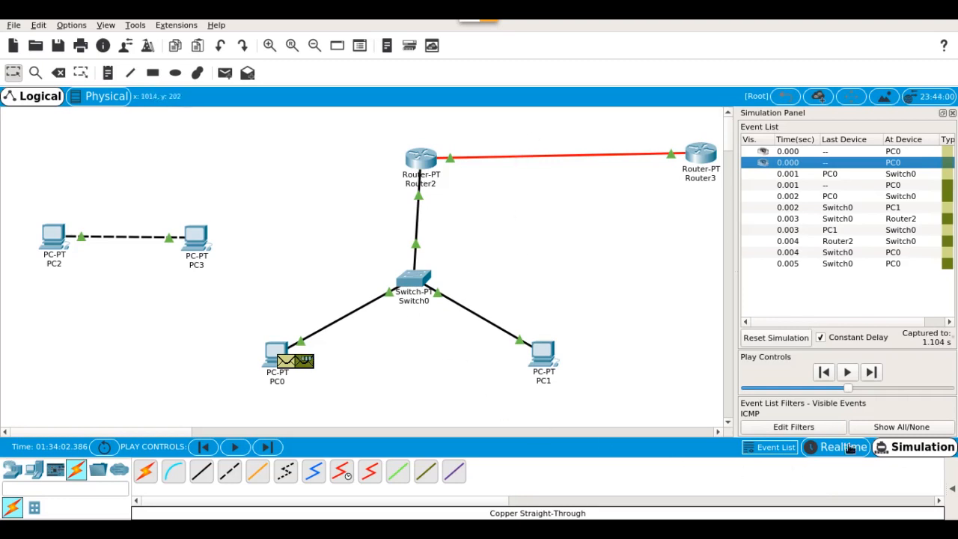
Step: Delete the existing PDUs of Scenario 0 and add a simple PDU from PC0 to Router2
left_click(952, 488)
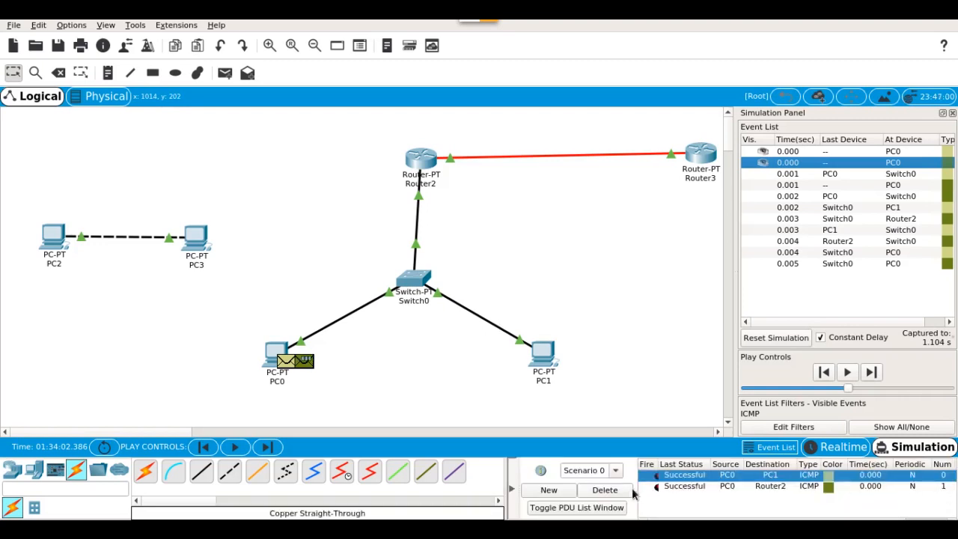
left_click(605, 491)
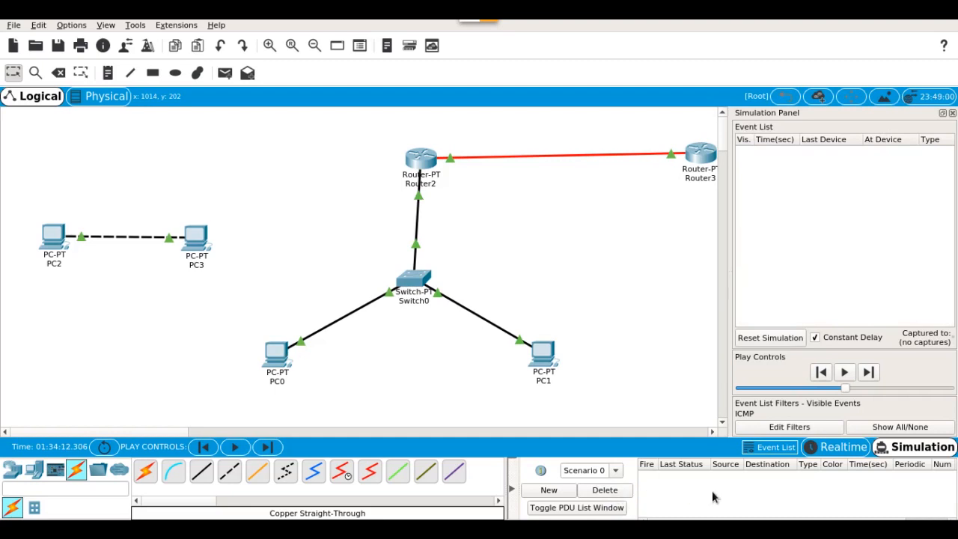
left_click(224, 73)
left_click(277, 357)
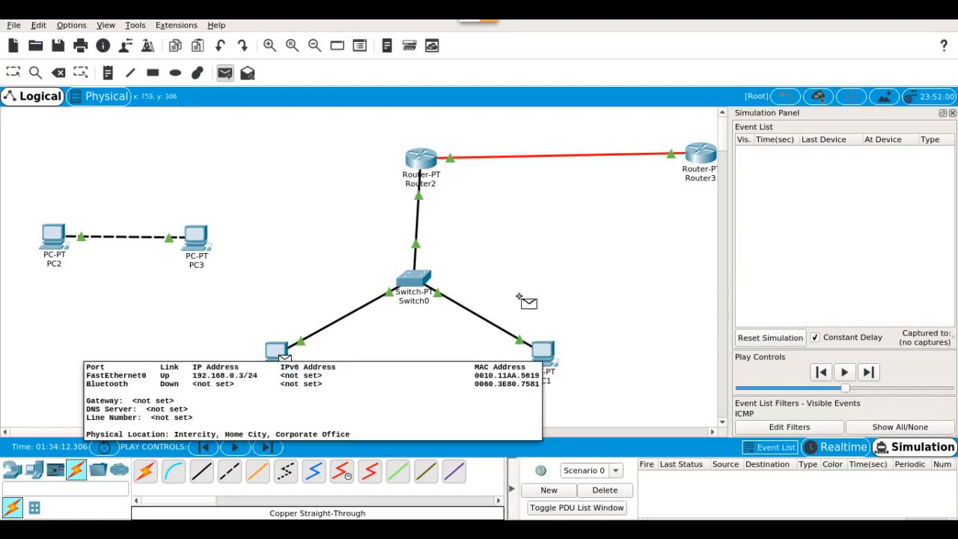
left_click(423, 160)
Step: Play the ICMP exchange between PC0 and Router2, widening the simulation panel to show the event types
left_click(849, 371)
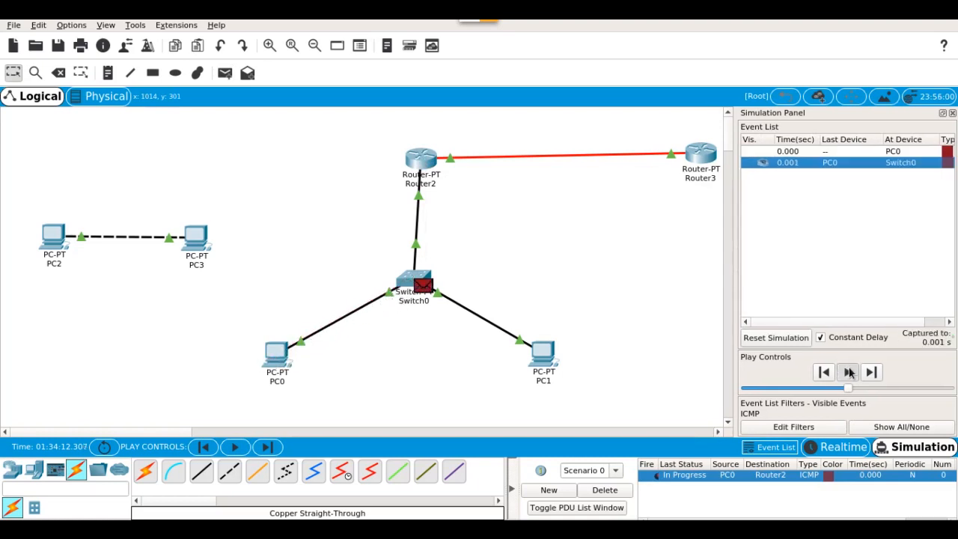
left_click(849, 372)
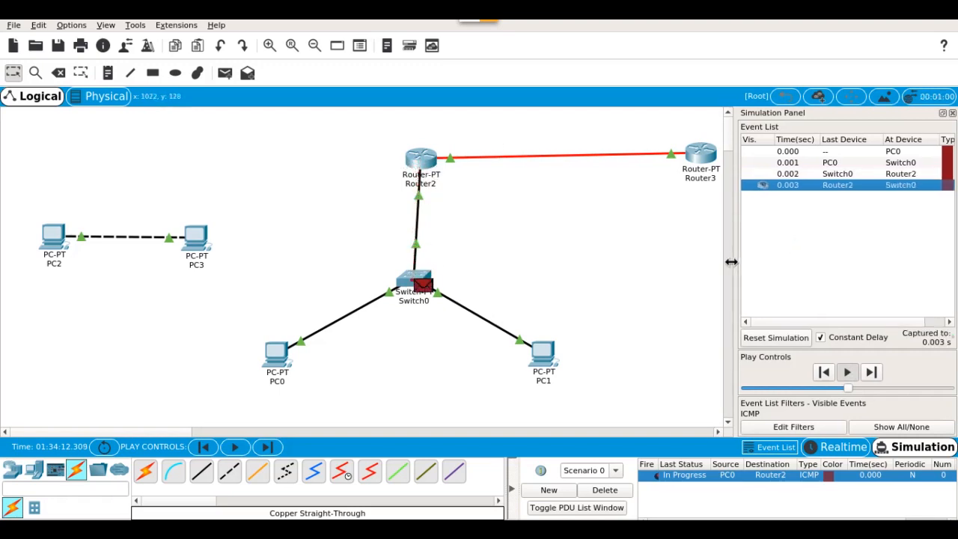
left_click_drag(733, 261, 665, 265)
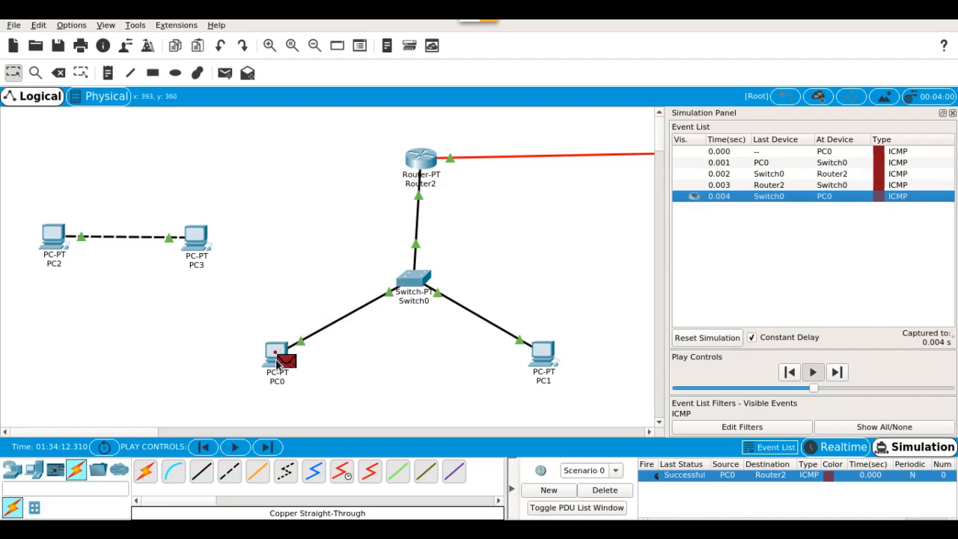
mouse_move(278, 361)
left_click(429, 528)
left_click(428, 528)
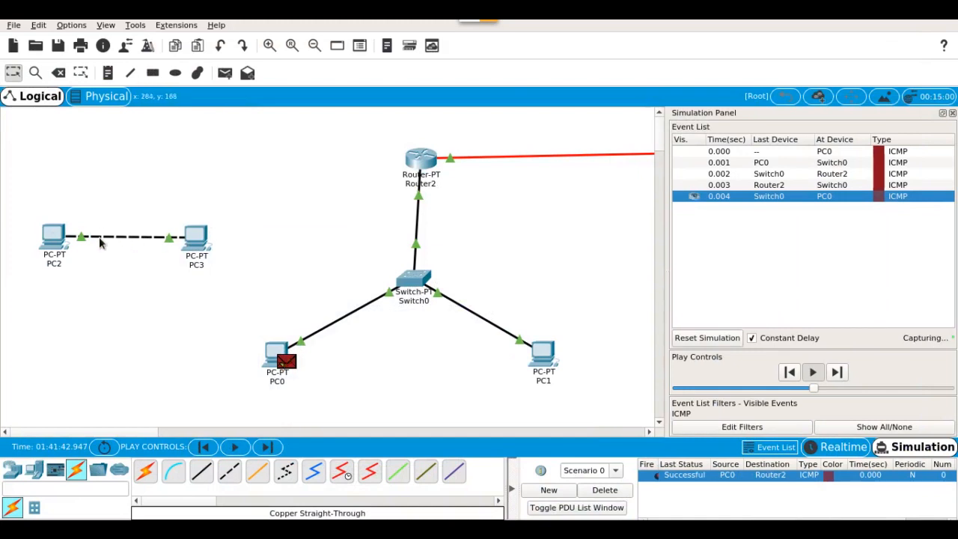
Step: Assign PC2's FastEthernet0 interface the static IP address 192.168.1.1 with subnet mask 255.255.255.0
left_click(52, 241)
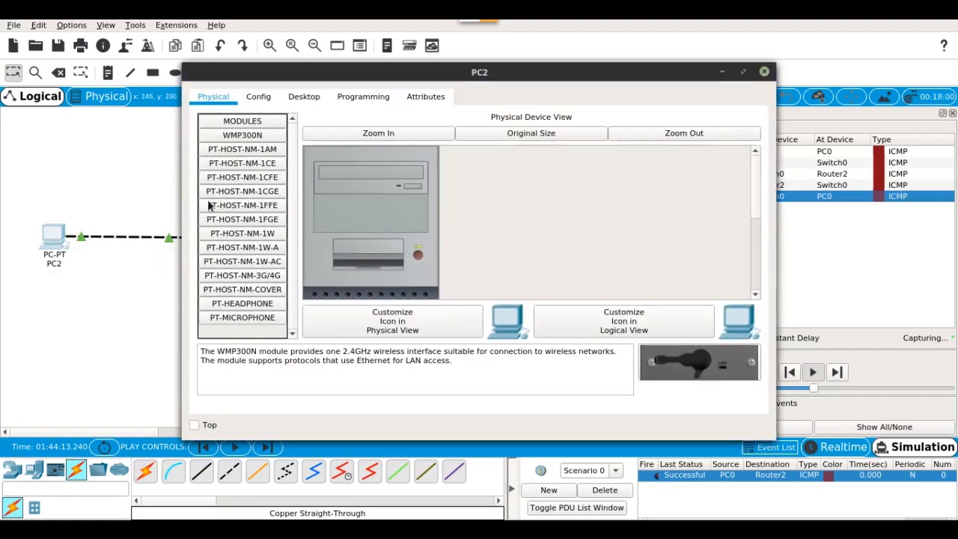
left_click(258, 102)
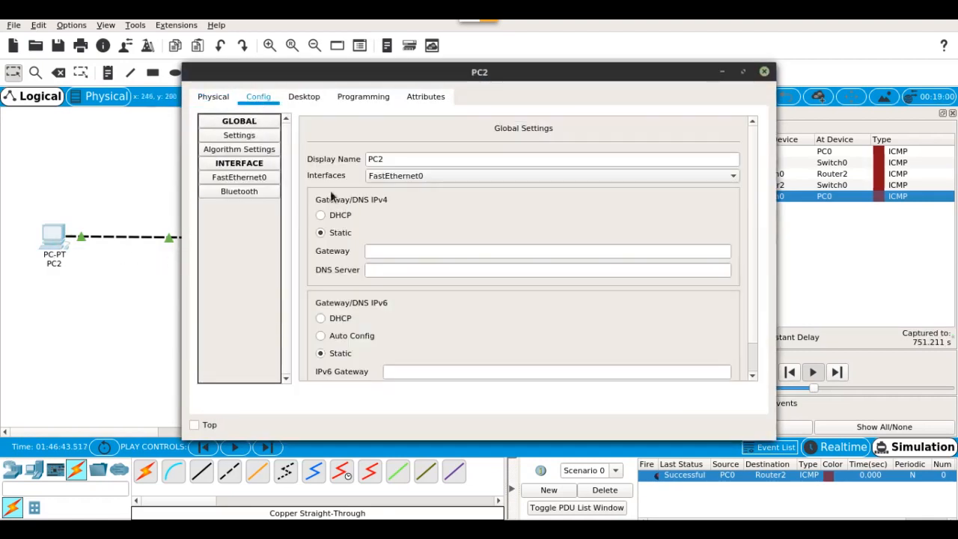
left_click(261, 178)
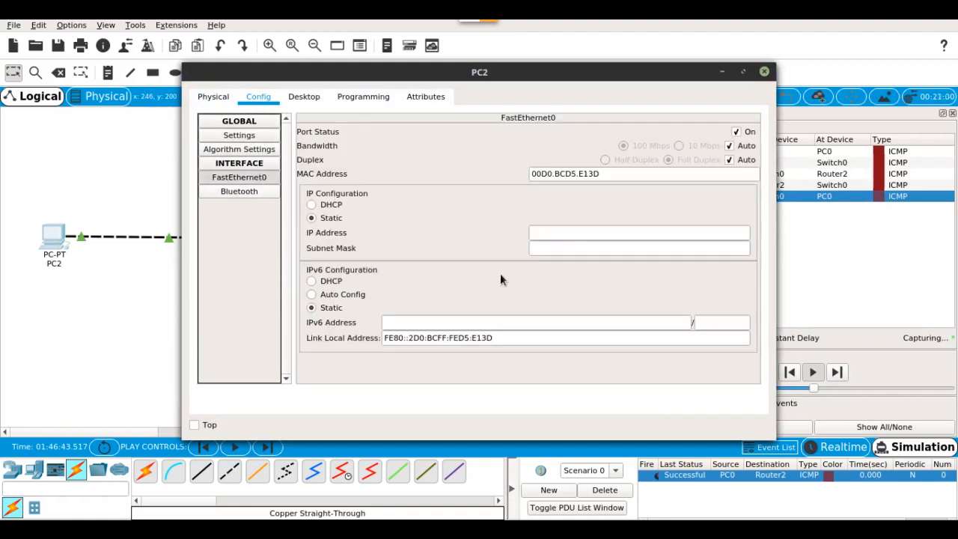
left_click(593, 240)
type("192.168.0.3")
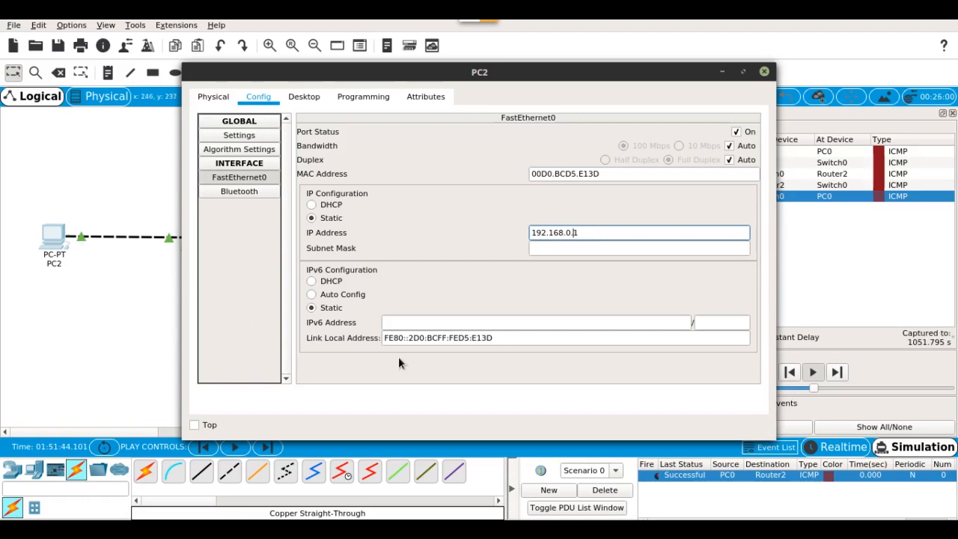
left_click_drag(388, 73, 570, 61)
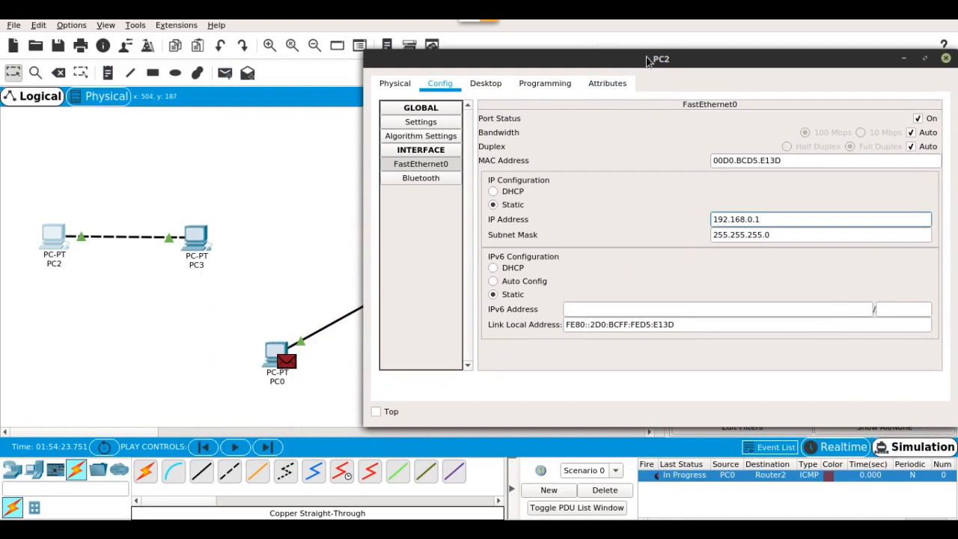
left_click_drag(661, 60, 497, 57)
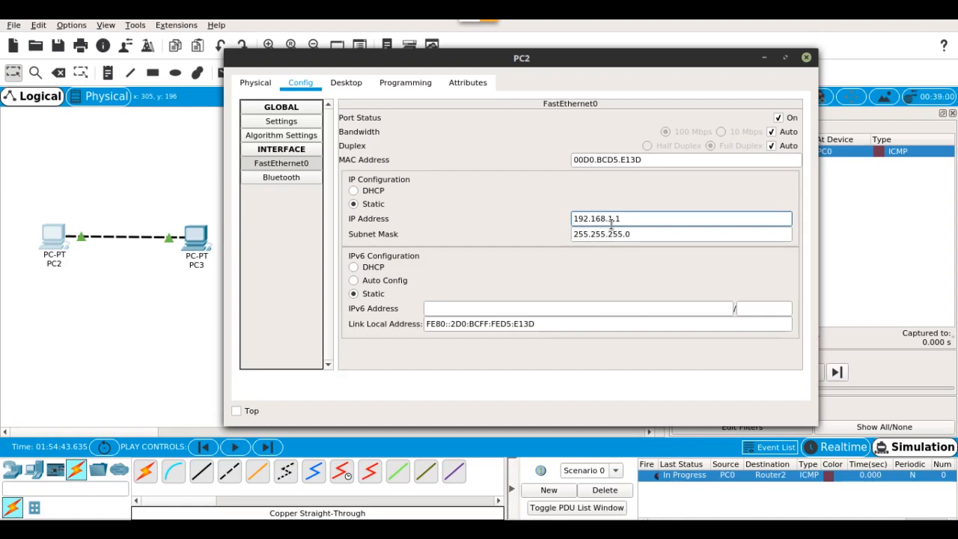
left_click(806, 59)
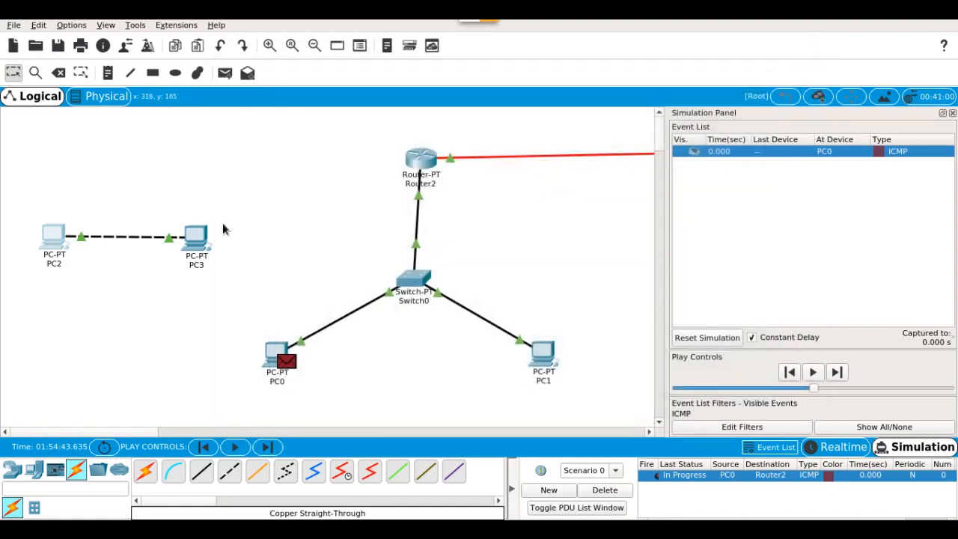
Step: Assign PC3's FastEthernet0 interface the static IP address 192.168.1.2 with subnet mask 255.255.255.0
left_click(201, 241)
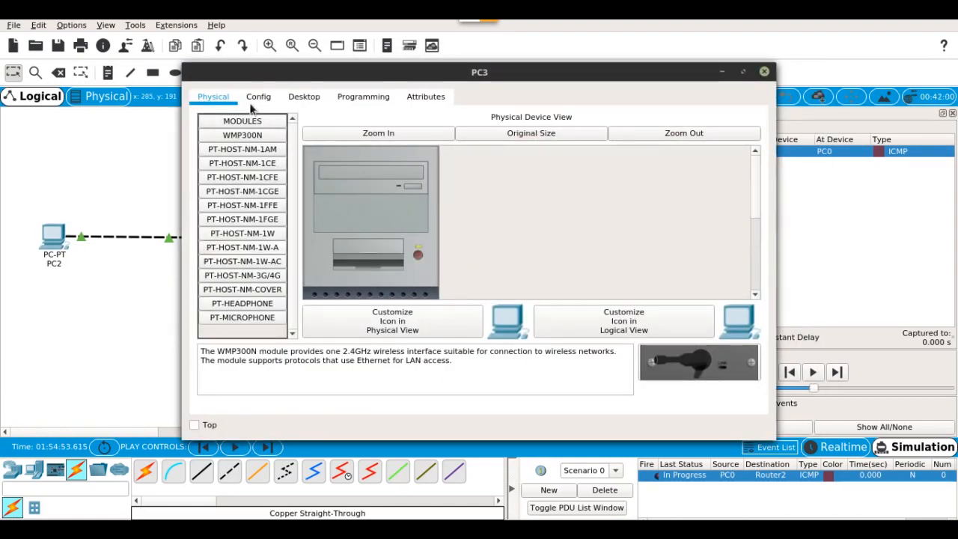
left_click(255, 98)
left_click(264, 179)
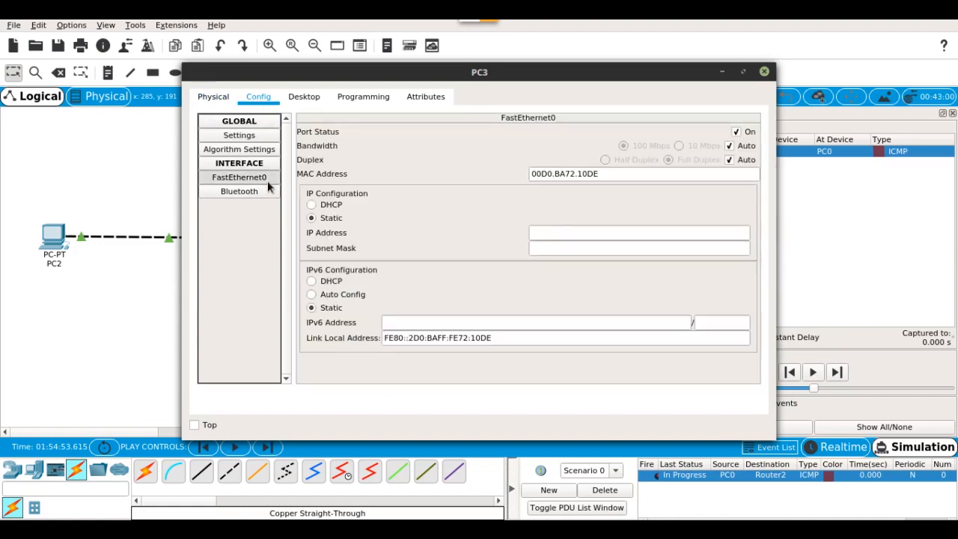
left_click(580, 230)
type("192.168.0.3")
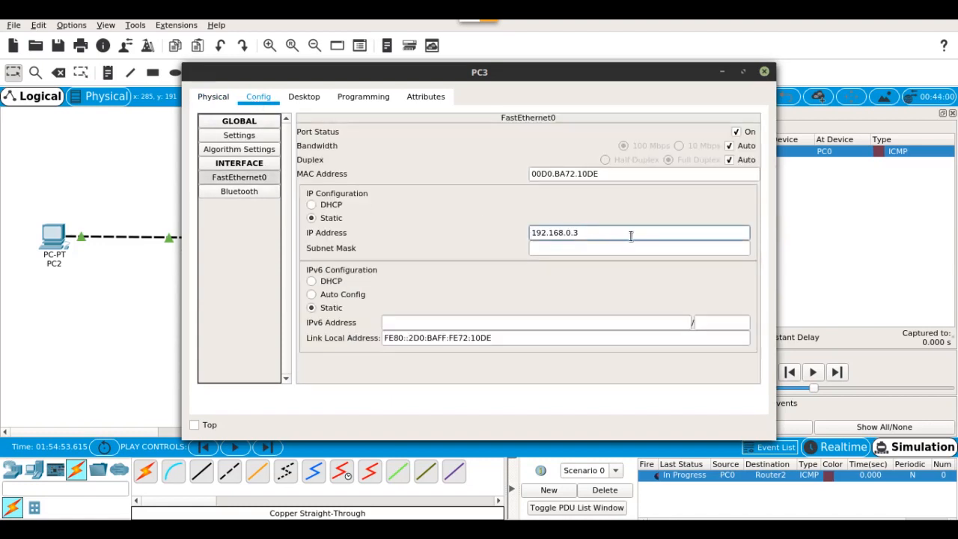
type("2")
key("Tab")
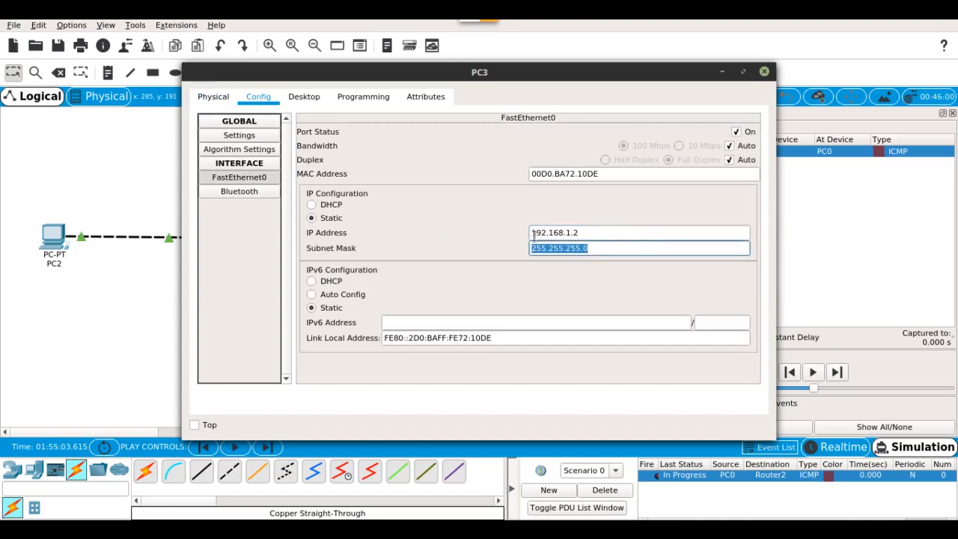
left_click(594, 252)
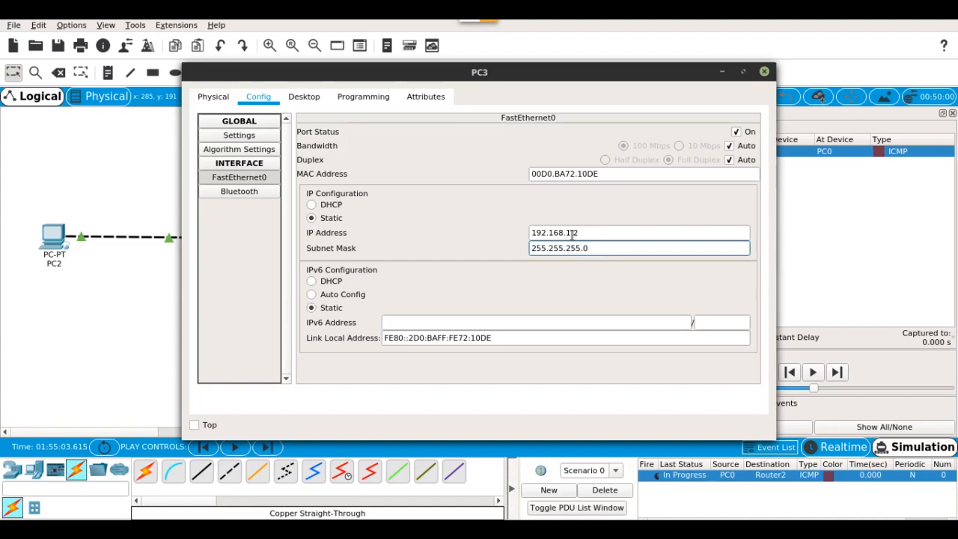
Step: Edit the third octet of PC3's FastEthernet0 IP address, trying 192.168.0.2, and close the PC3 configuration
left_click(570, 234)
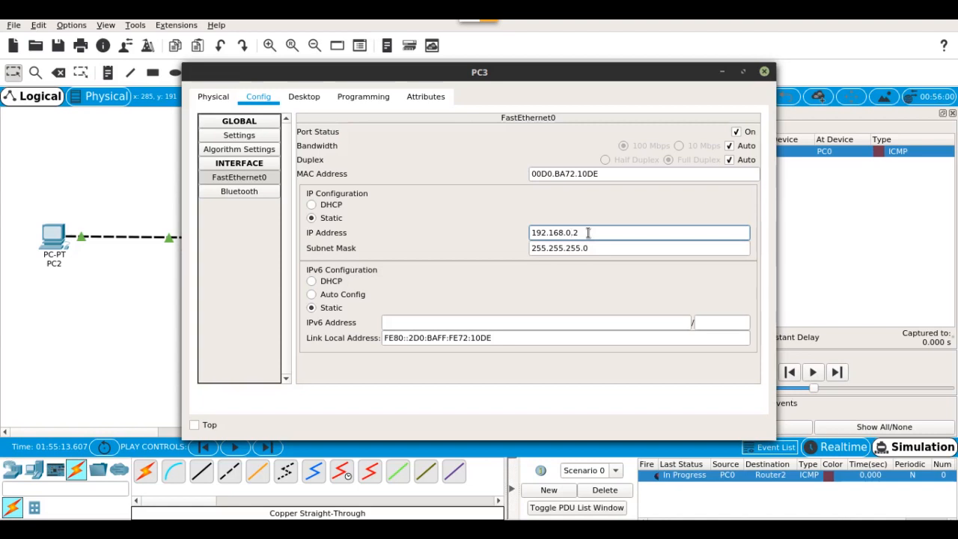
key("BackSpace")
key("BackSpace")
type("1")
key("BackSpace")
type("0")
left_click(764, 73)
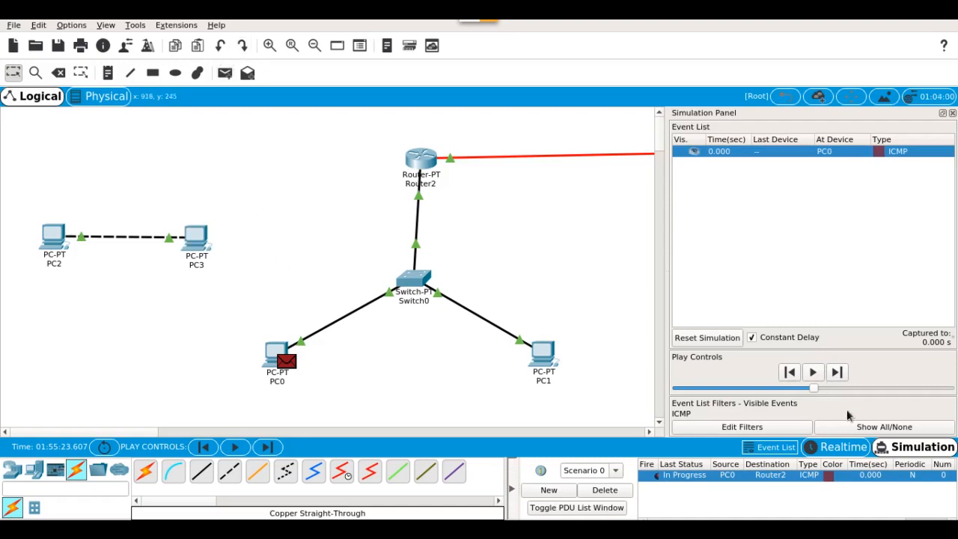
Step: Delete the existing packet scenario, try sending a simple PDU from PC2 to PC3, and clear the scenario again
left_click(606, 491)
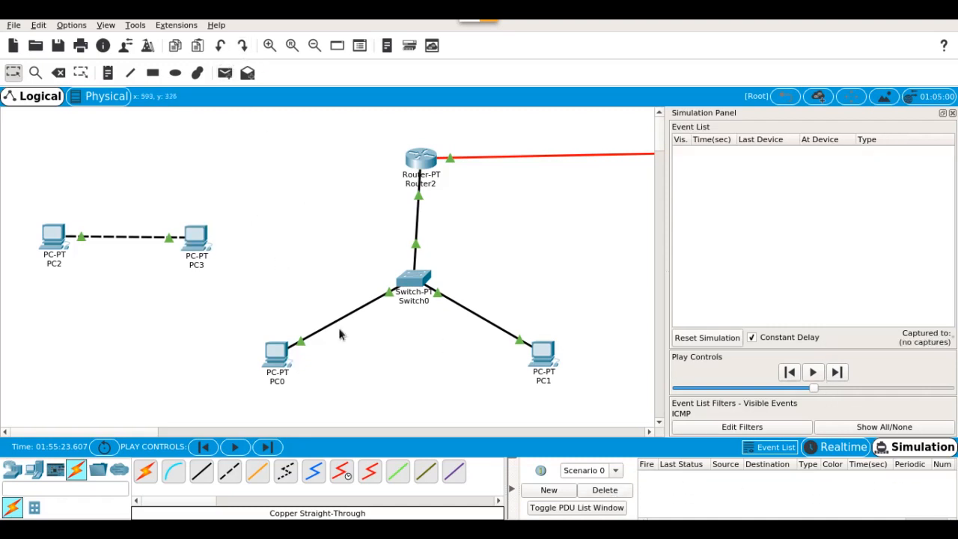
left_click(224, 72)
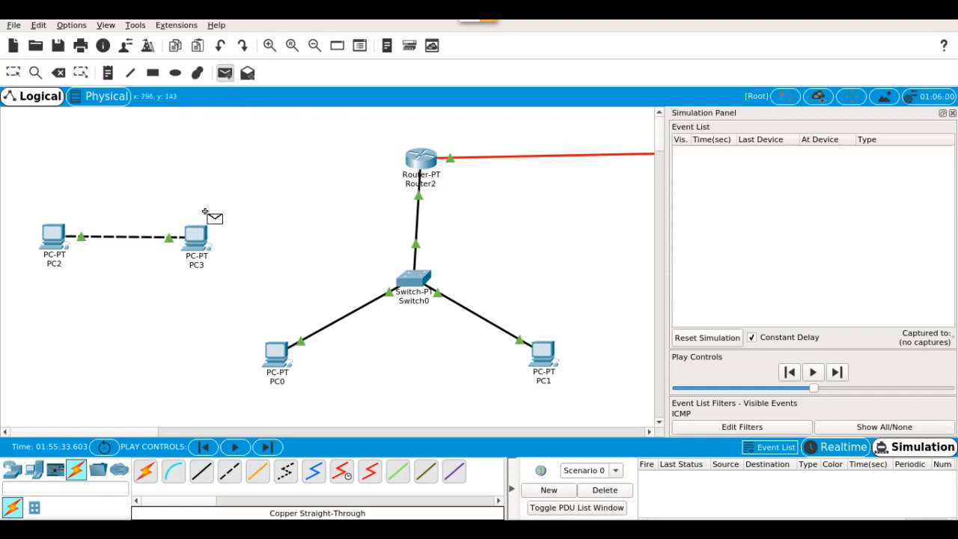
left_click(56, 238)
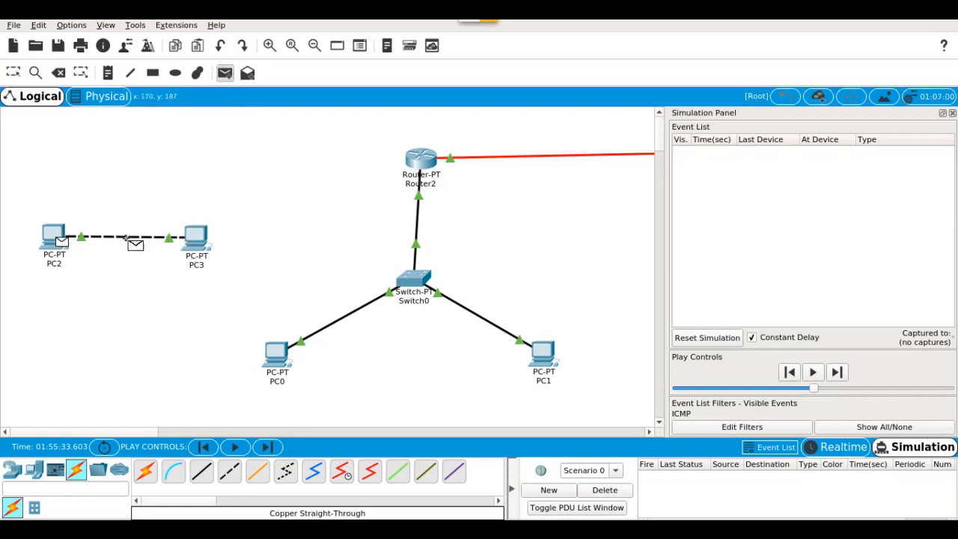
left_click(191, 243)
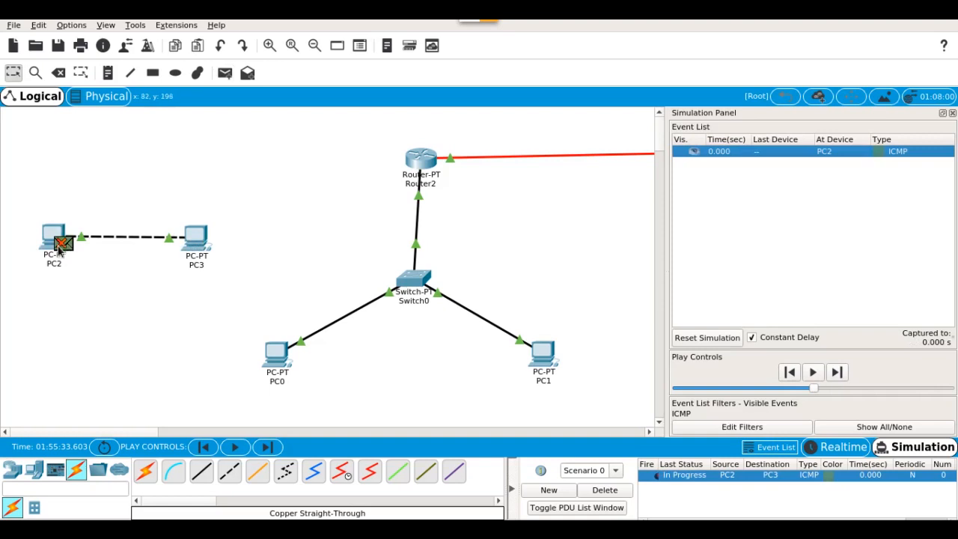
mouse_move(59, 253)
left_click(605, 490)
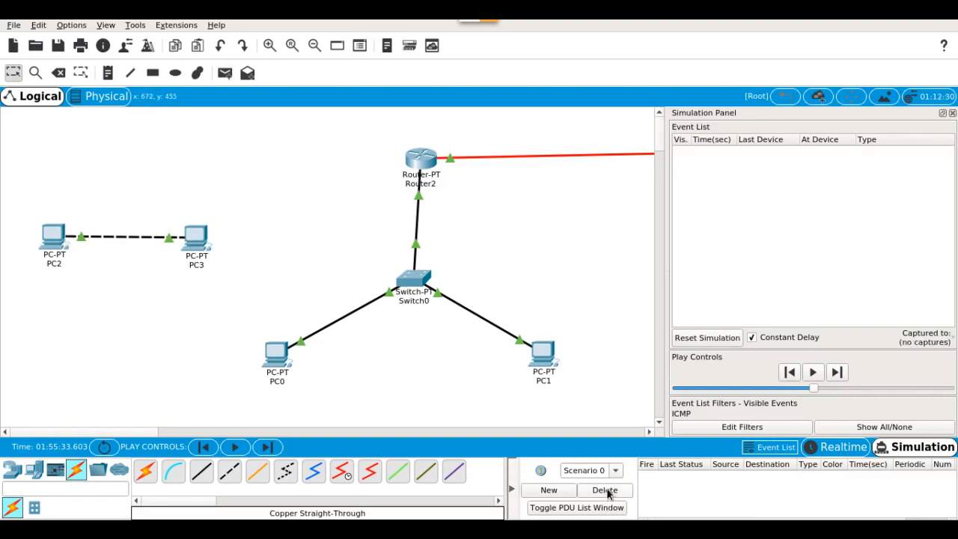
Step: Set PC3's FastEthernet0 IP address to 192.168.1.2 and close its configuration
left_click(195, 236)
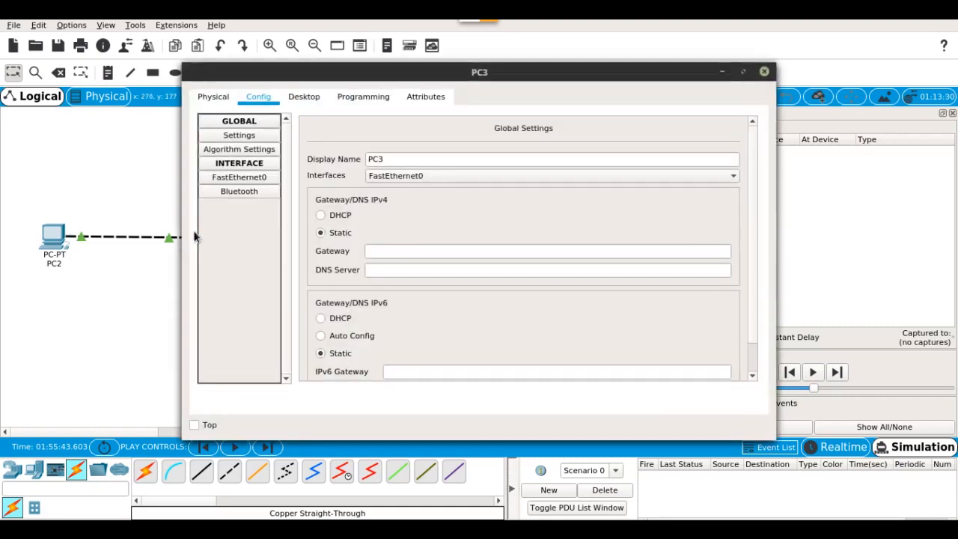
left_click(243, 177)
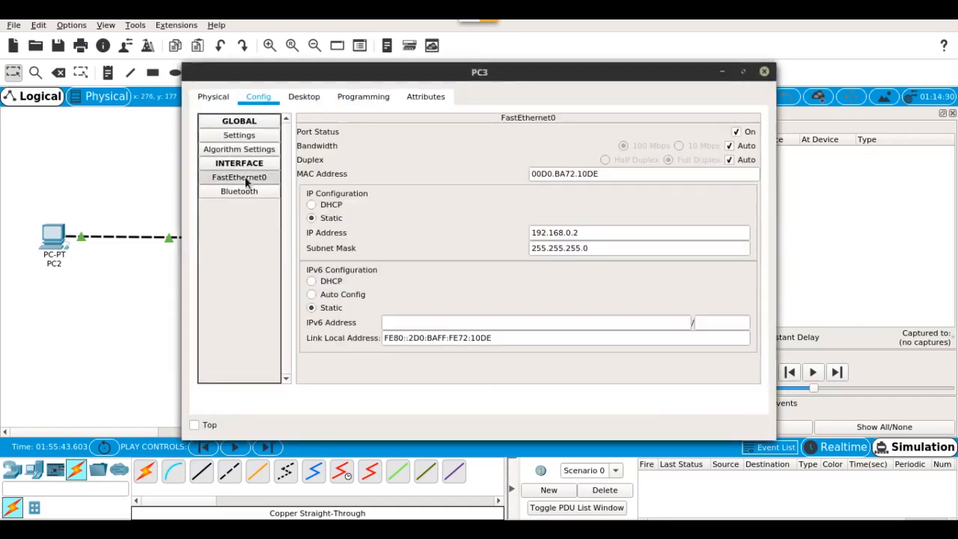
left_click(569, 232)
key("BackSpace")
type("1")
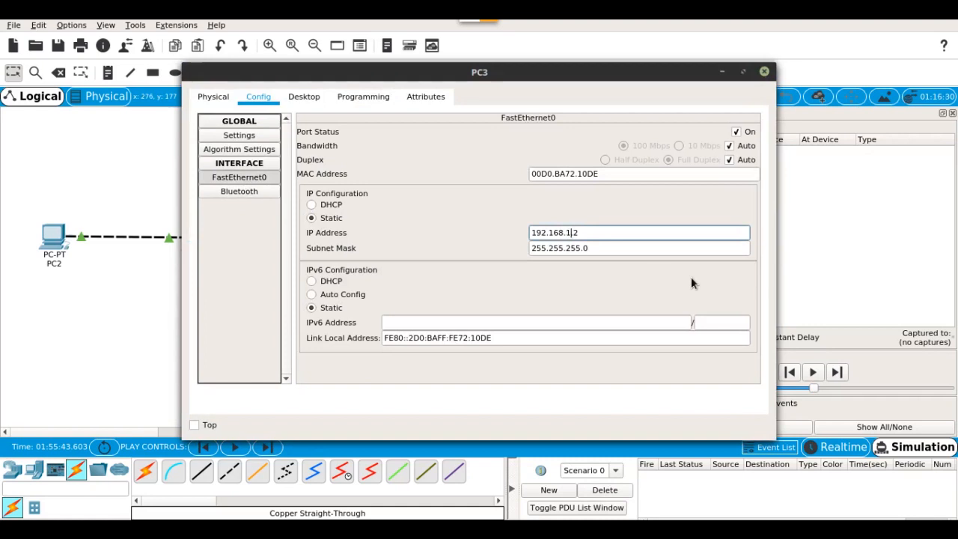
left_click(765, 72)
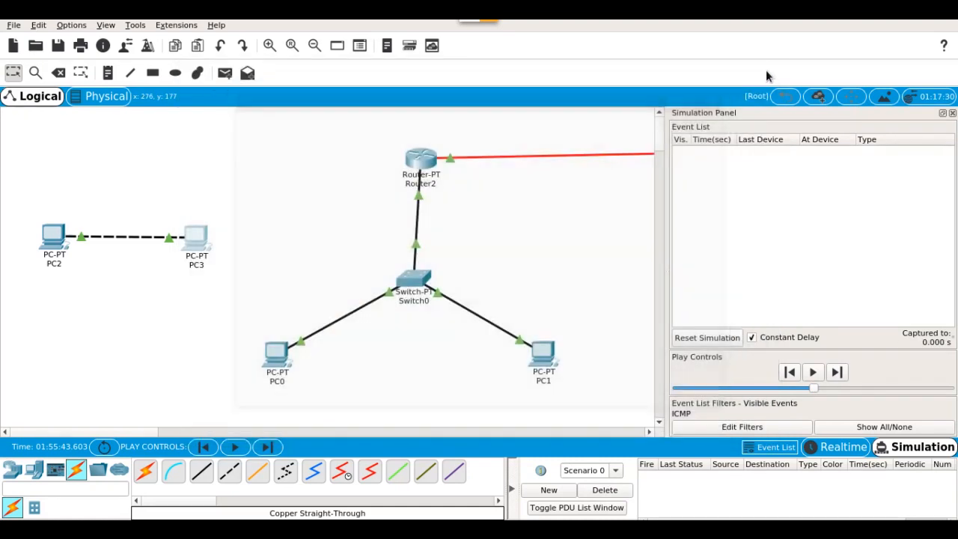
Step: Send a simple PDU from PC2 to PC3 and play the ICMP simulation
left_click(225, 73)
left_click(54, 240)
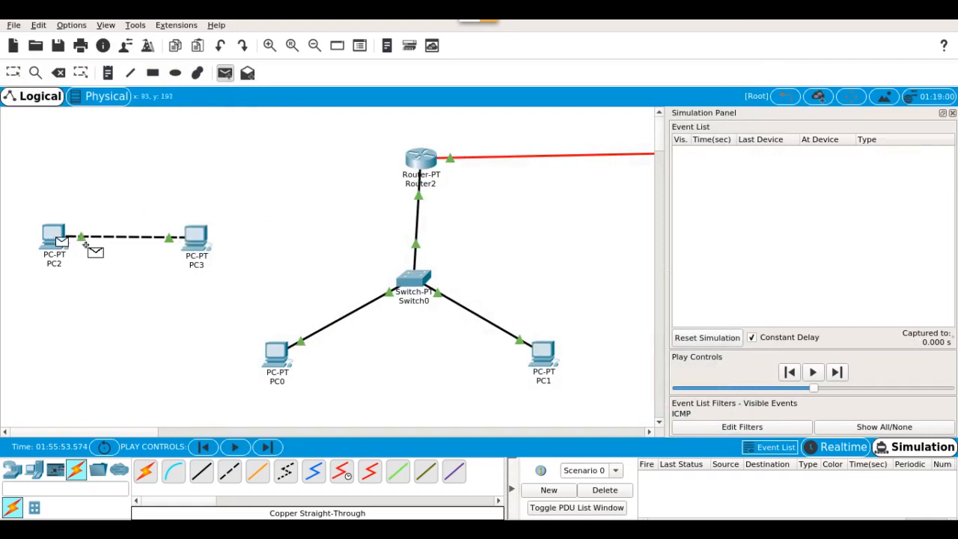
left_click(196, 239)
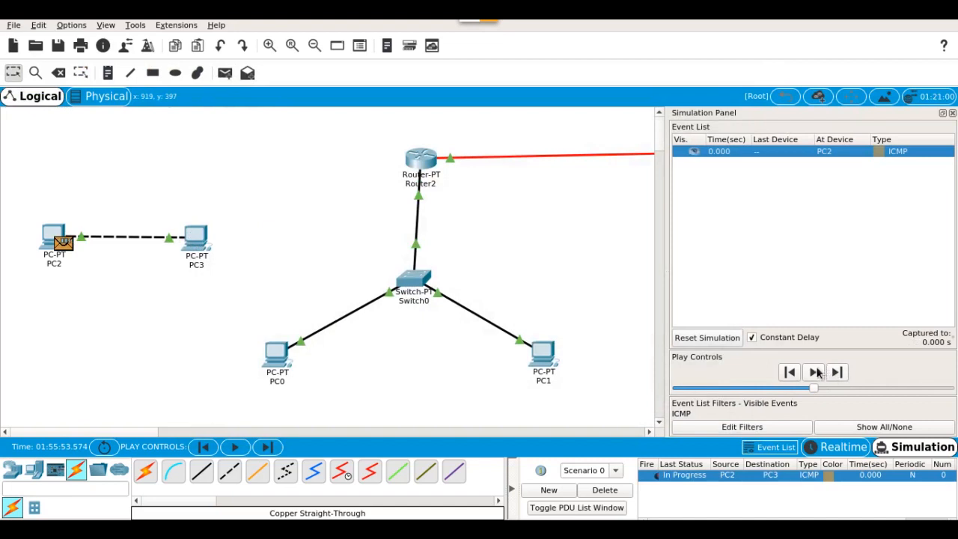
left_click(814, 373)
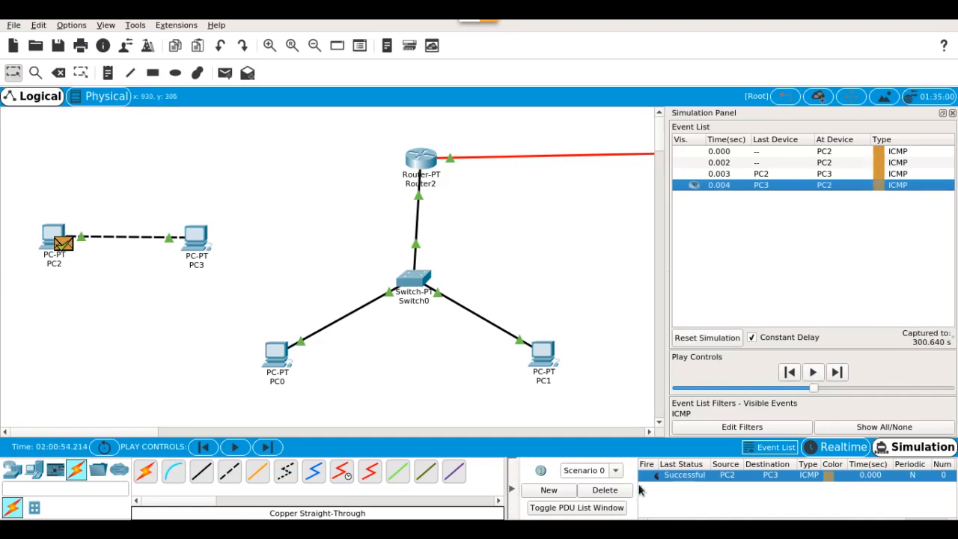
Step: Clear the packet scenario and return to Realtime mode, shifting Router2 slightly to line up with Router3
left_click(619, 496)
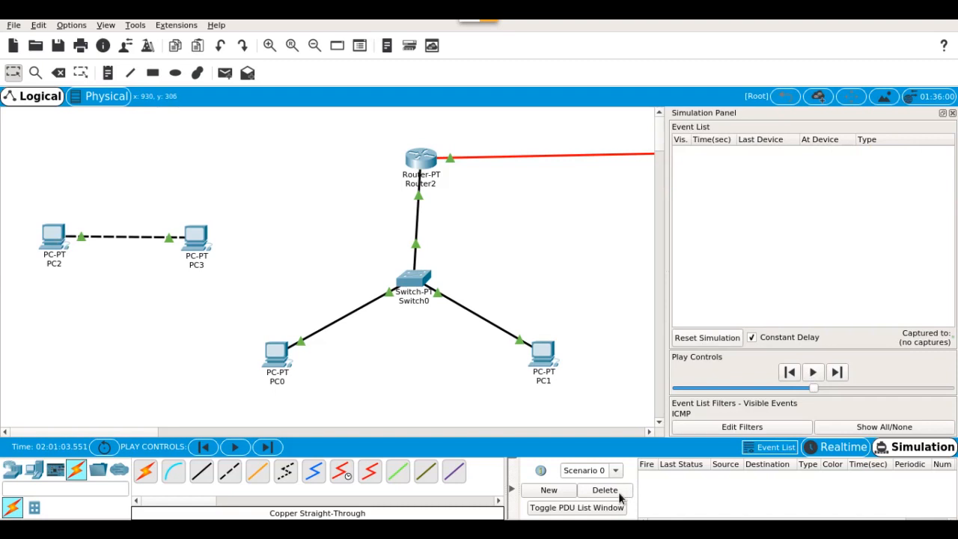
left_click(844, 449)
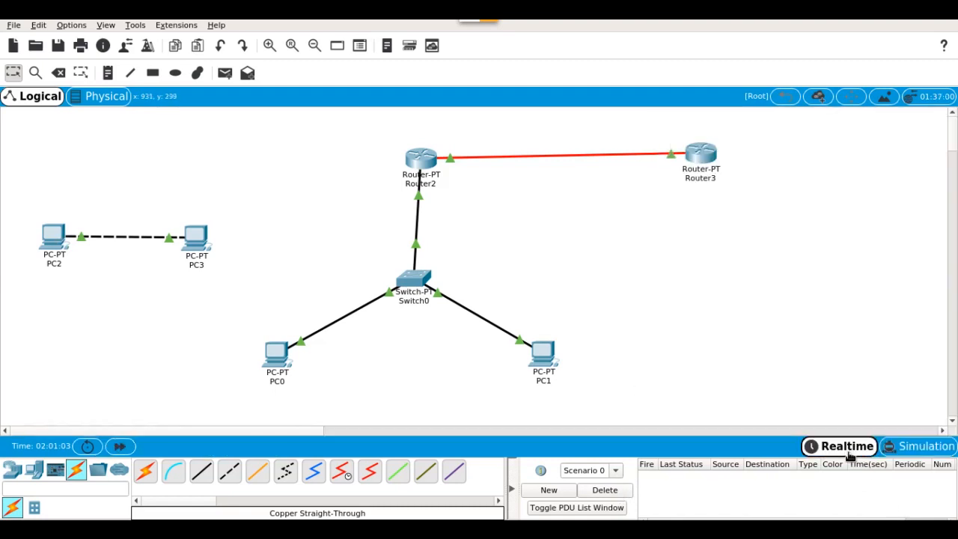
mouse_move(414, 159)
left_mouse_down()
mouse_move(384, 156)
mouse_move(399, 155)
left_mouse_up()
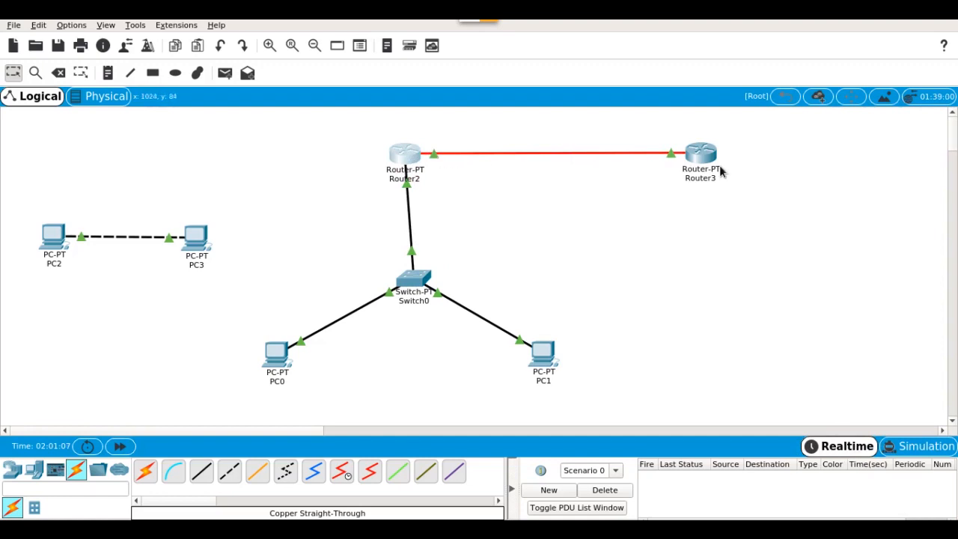
Step: Try to send a simple PDU from Router2 to Router3, then return to object selection
left_click(225, 73)
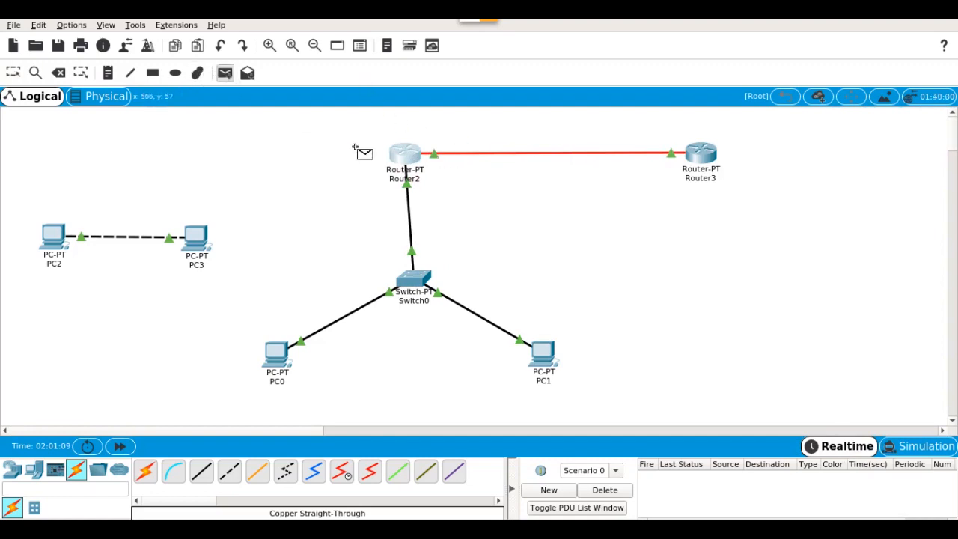
left_click(405, 155)
left_click(704, 159)
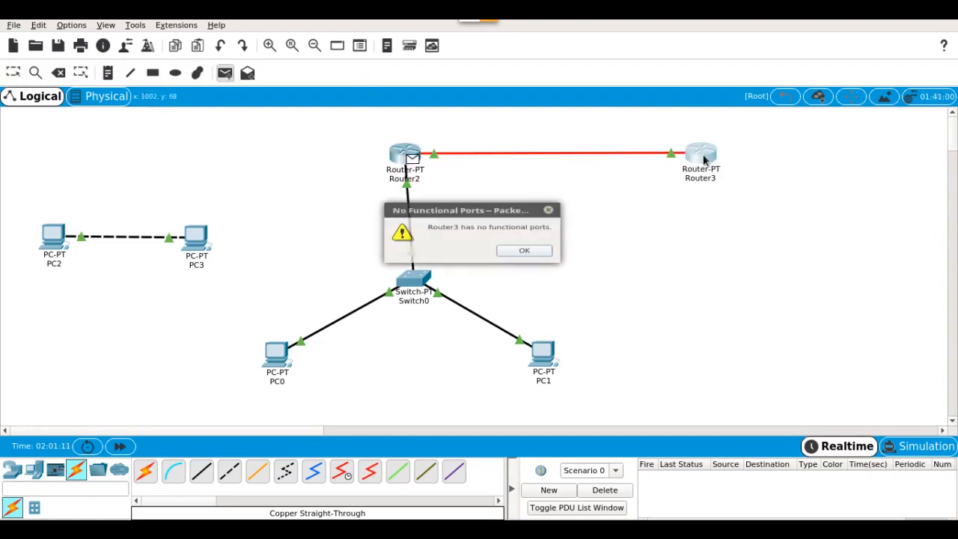
left_click(525, 251)
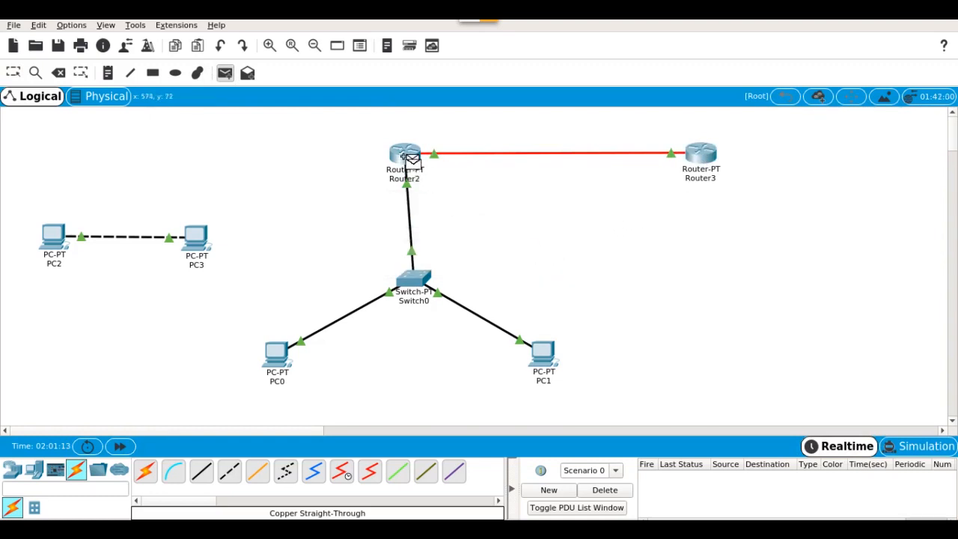
left_click(15, 72)
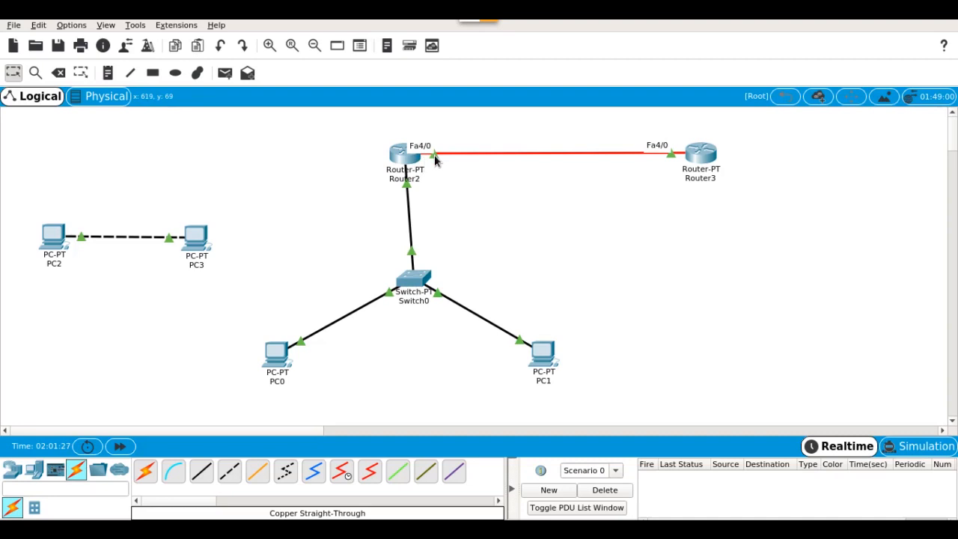
Step: Assign Router2's FastEthernet4/0 interface the IP address 10.0.0.1 with subnet mask 255.0.0.0
left_click(403, 158)
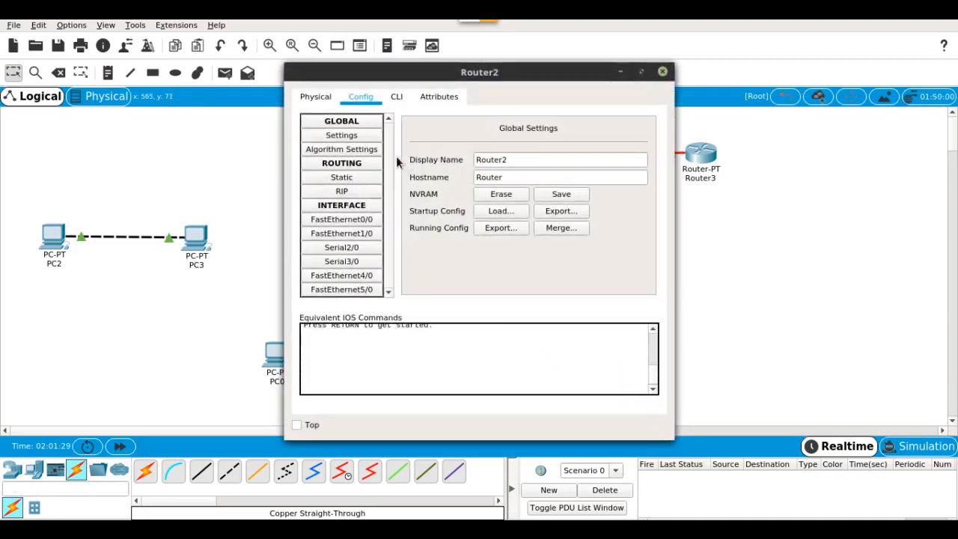
left_click(348, 281)
left_click(602, 182)
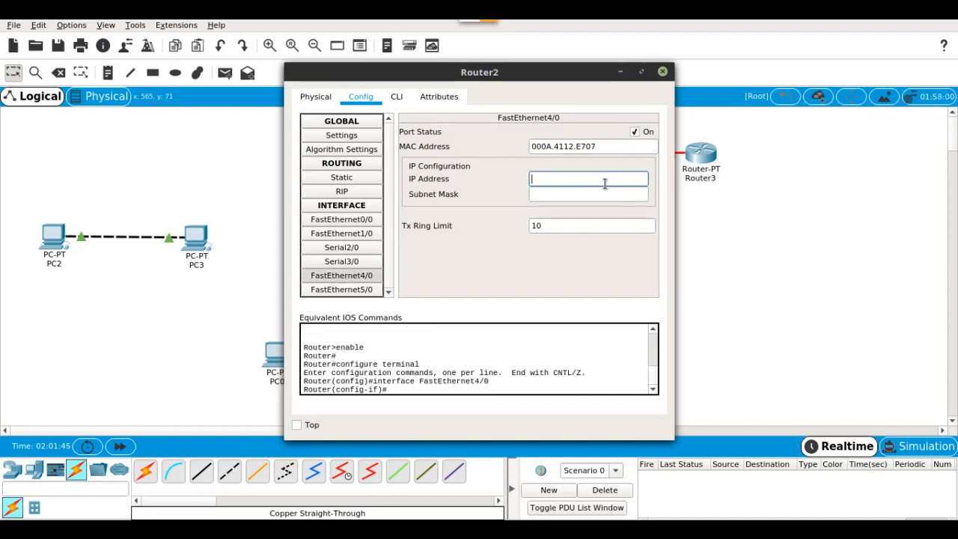
type("10.0.0.1")
key("Tab")
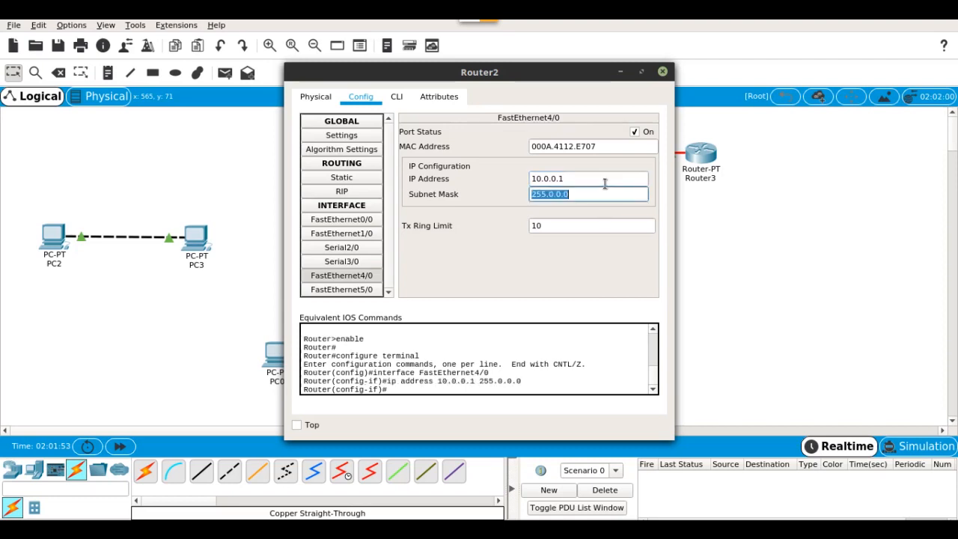
Step: Compare the network and host octets of Router2's FastEthernet4/0 IP address with its subnet mask, then close the configuration
left_click(591, 193)
double_click(540, 194)
left_click(540, 195)
left_click_drag(566, 178, 528, 176)
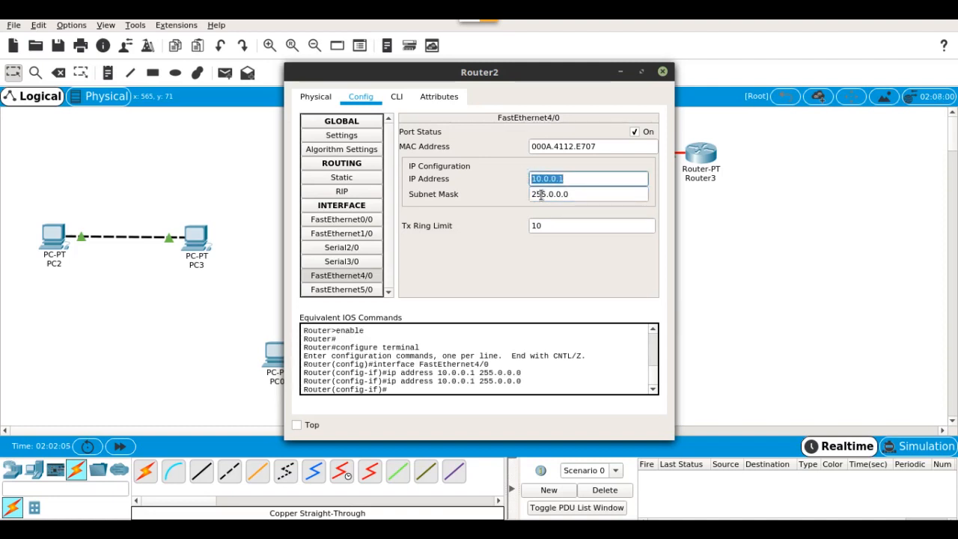
left_click(541, 194)
left_click_drag(547, 194, 529, 194)
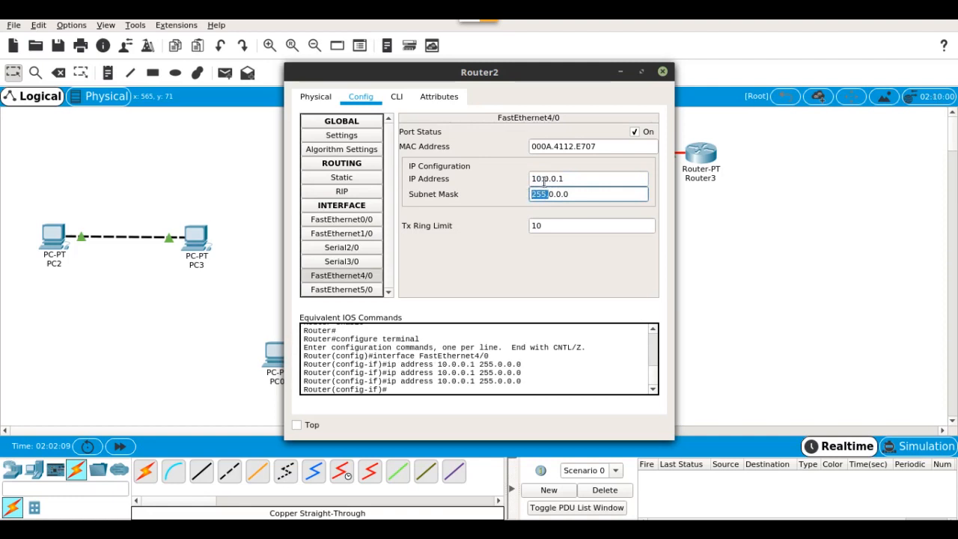
left_click(543, 180)
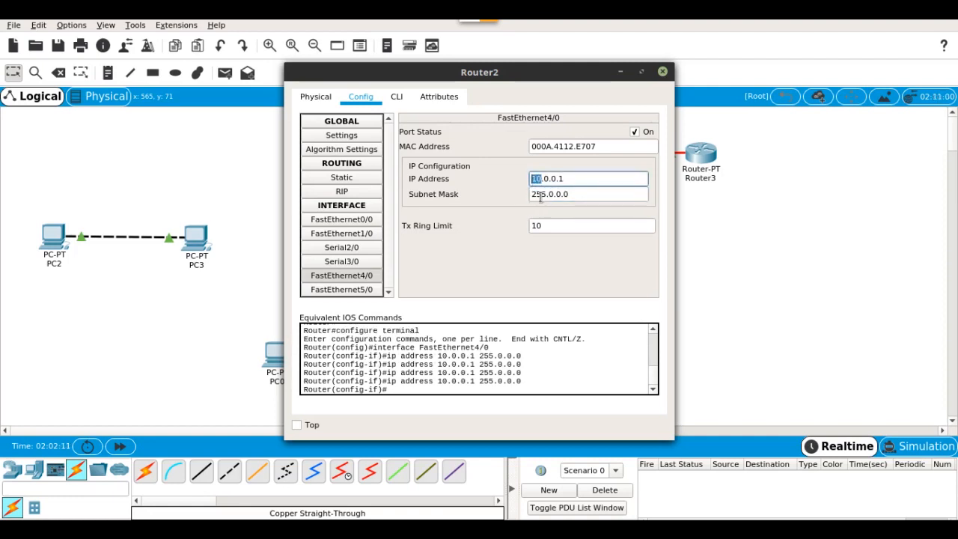
left_click(537, 194)
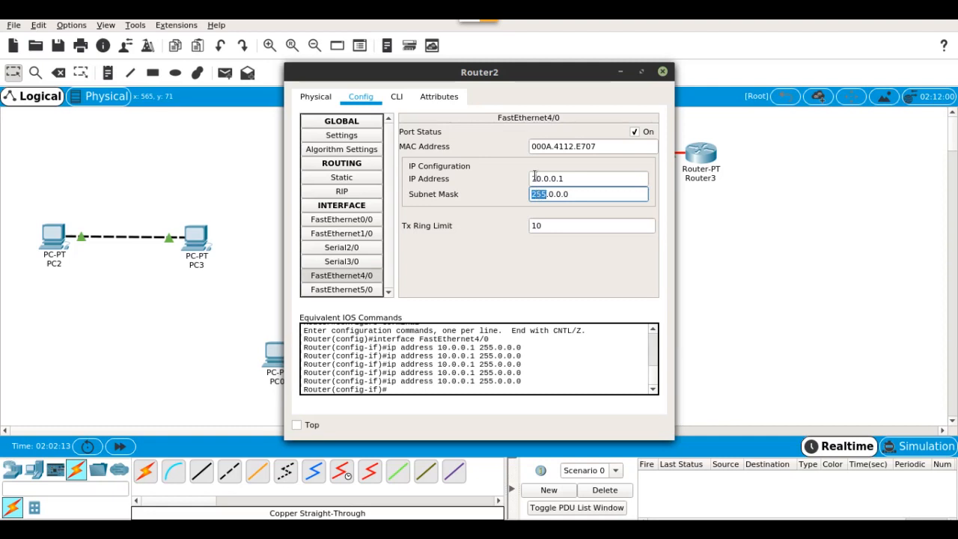
left_click(535, 178)
left_click(551, 194)
left_click(546, 178)
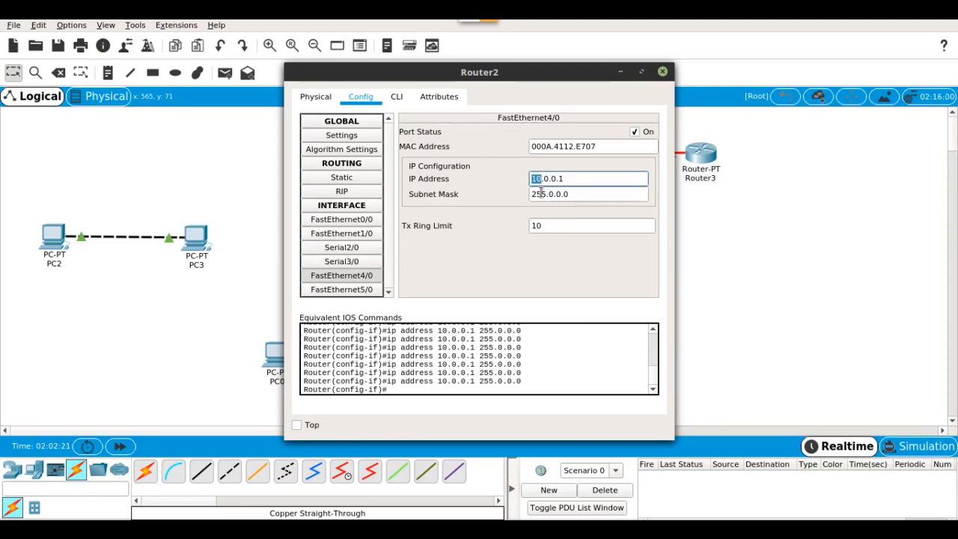
left_click_drag(544, 179, 570, 196)
left_click(571, 194)
left_click_drag(566, 179, 514, 178)
left_click(571, 194)
left_click_drag(572, 193, 528, 193)
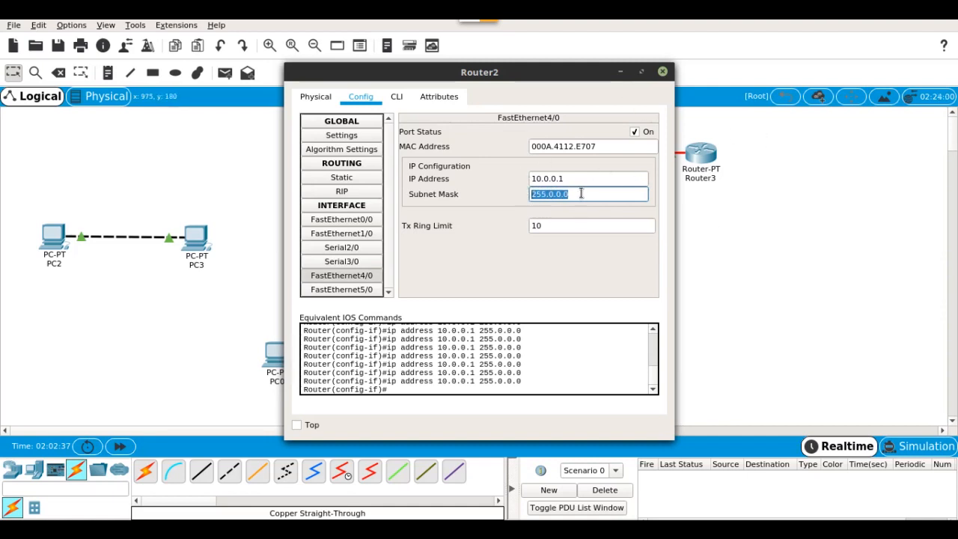
left_click(663, 72)
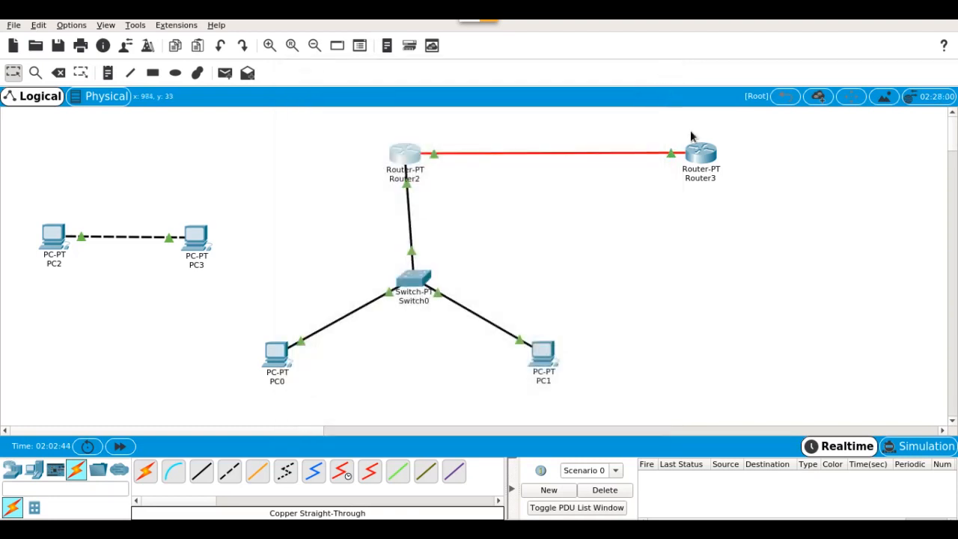
Step: Check which port links Router3 to Router2 and assign Router3's FastEthernet4/0 the IP address 10.0.0.2 with subnet mask 255.0.0.0
left_click(701, 155)
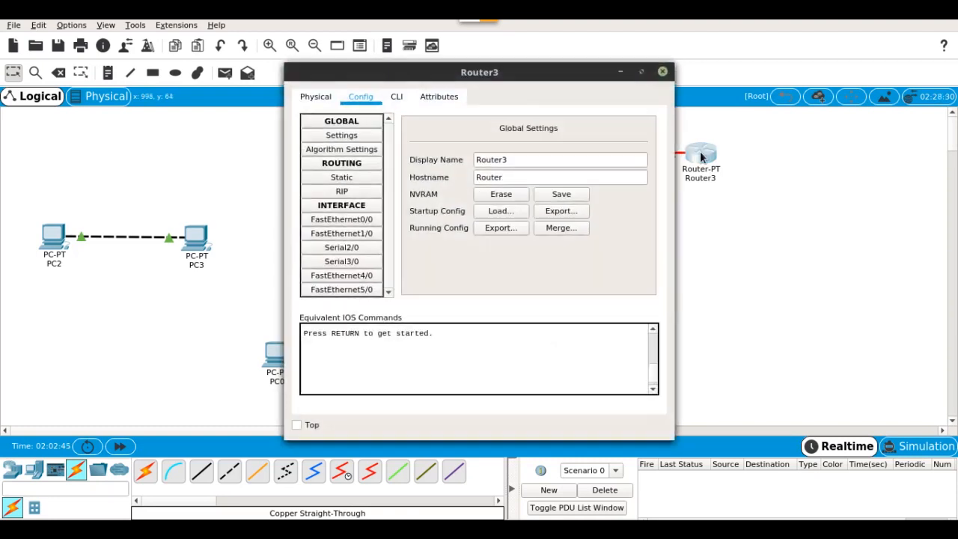
left_click(663, 72)
mouse_move(668, 155)
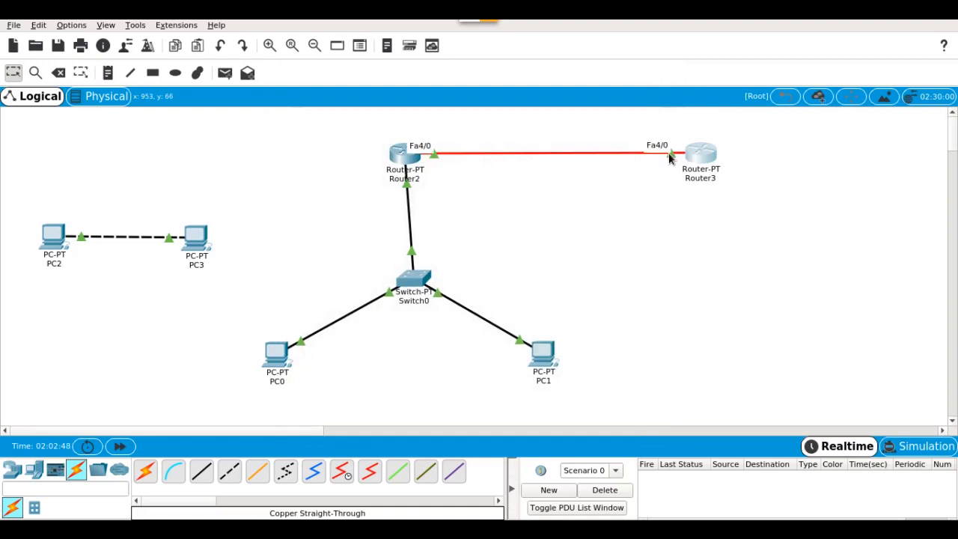
left_click(684, 162)
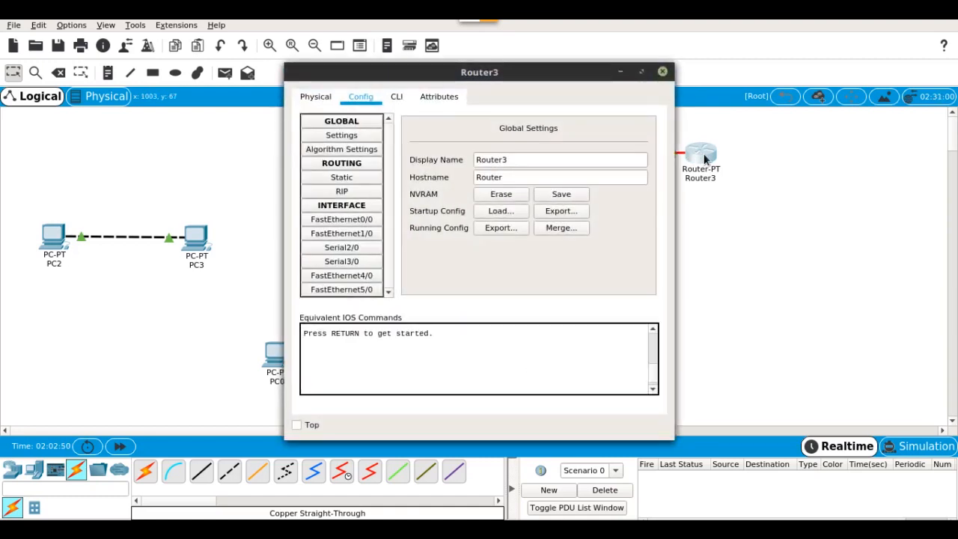
left_click(364, 277)
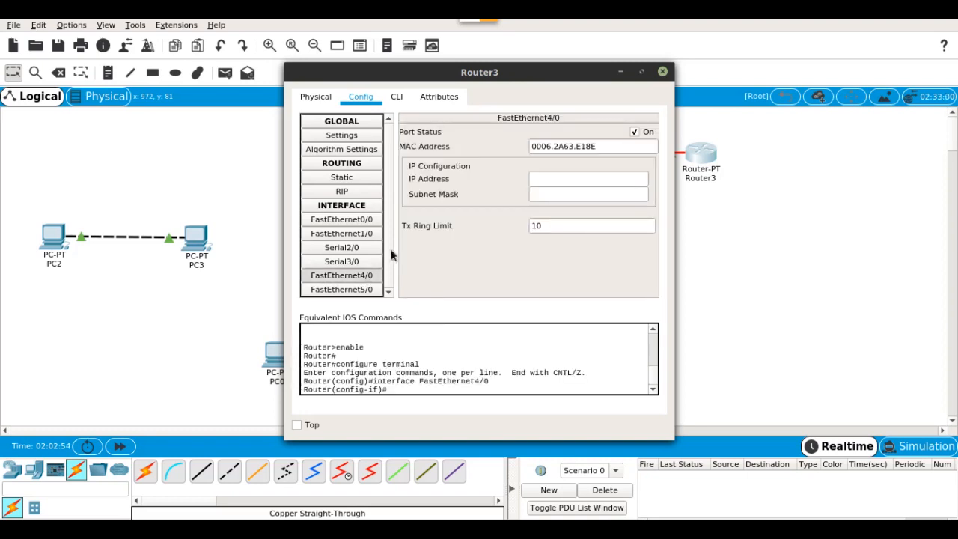
left_click(556, 178)
type("10.0.0.1")
key("BackSpace")
type("2")
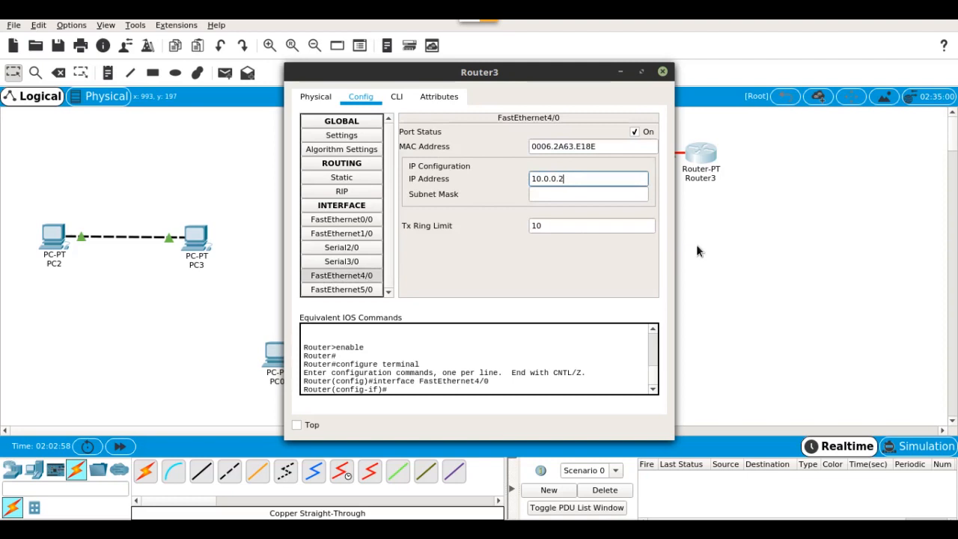
key("Left")
key("Tab")
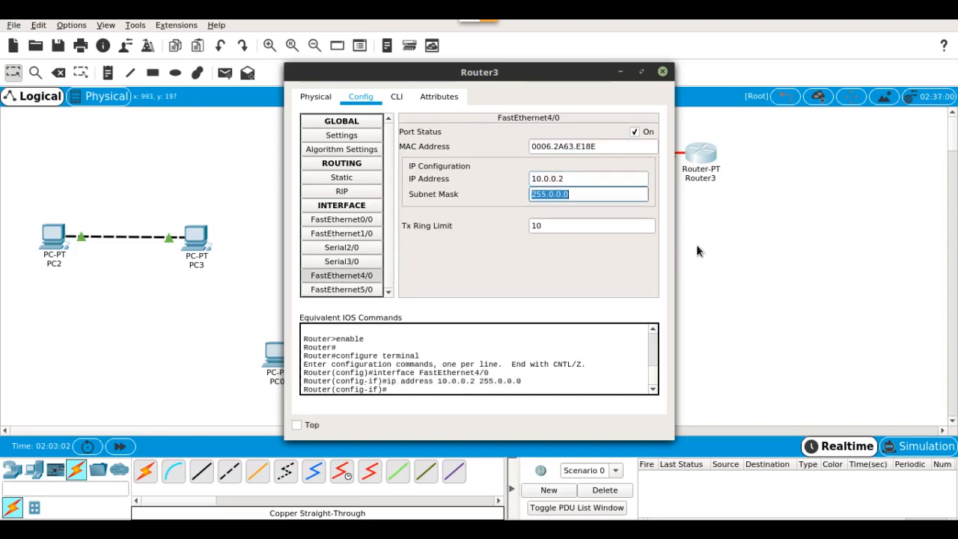
Step: Edit digits of Router3's FastEthernet4/0 IP address, entering a 1 and then a 0, and close the configuration
left_click(623, 180)
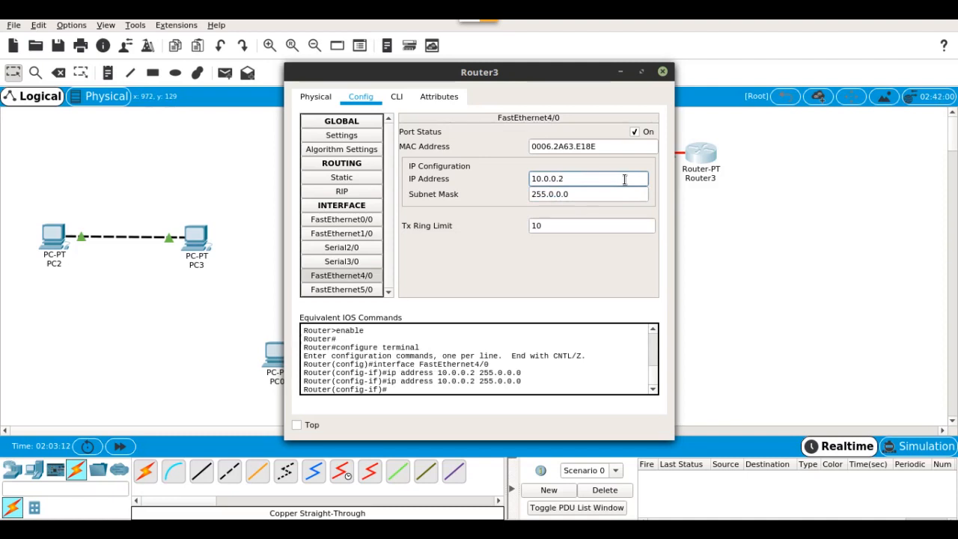
key("BackSpace")
type("1")
left_click(536, 179)
double_click(536, 178)
left_click(540, 179)
left_click_drag(537, 178, 572, 179)
left_click(549, 176)
key("BackSpace")
type("0")
left_click(663, 71)
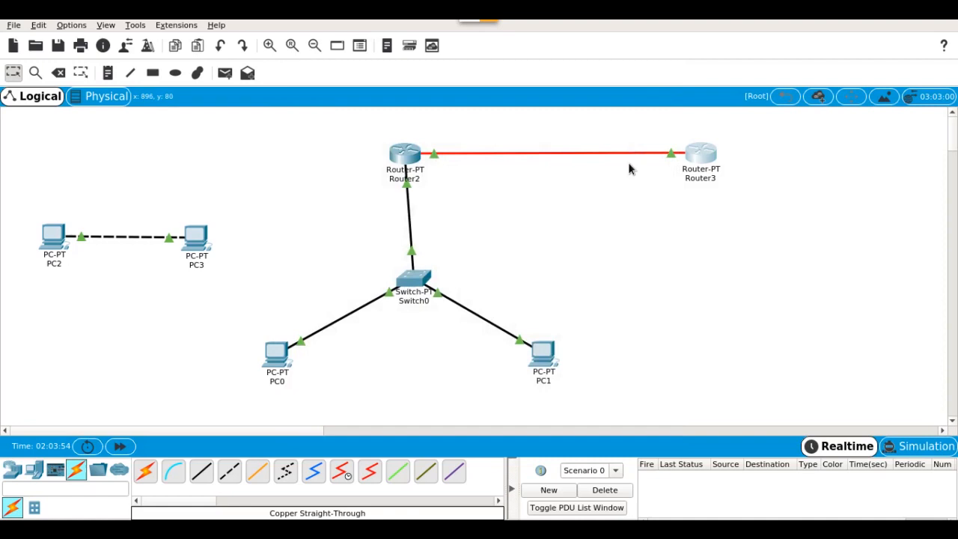
Step: Create a simple PDU from Router2 to Router3, switch to Simulation mode, and delete the scenario
left_click(225, 72)
left_click(403, 157)
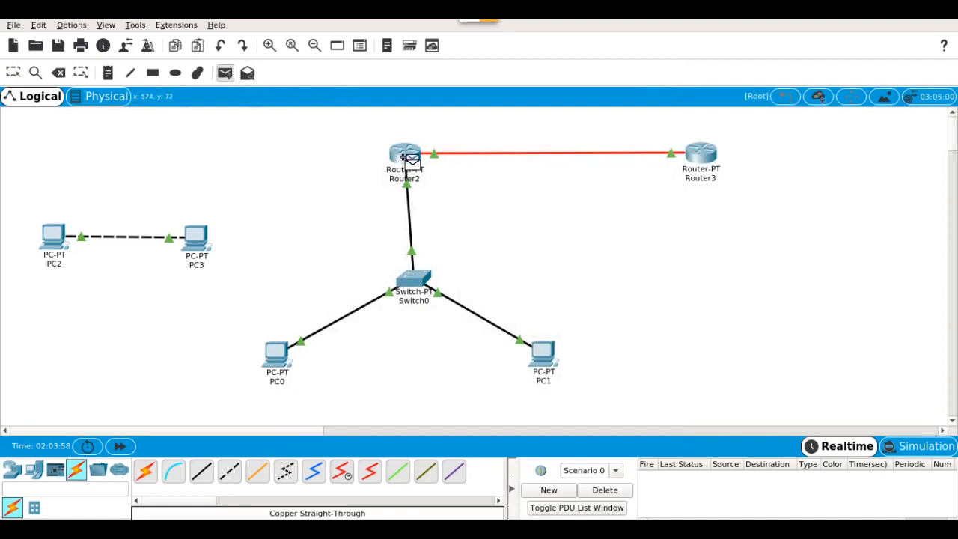
left_click(696, 157)
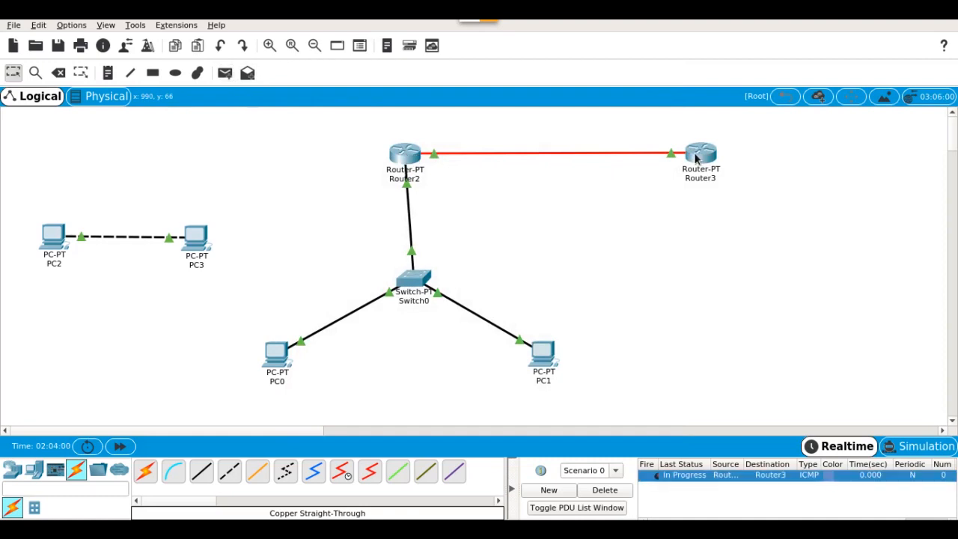
left_click(921, 448)
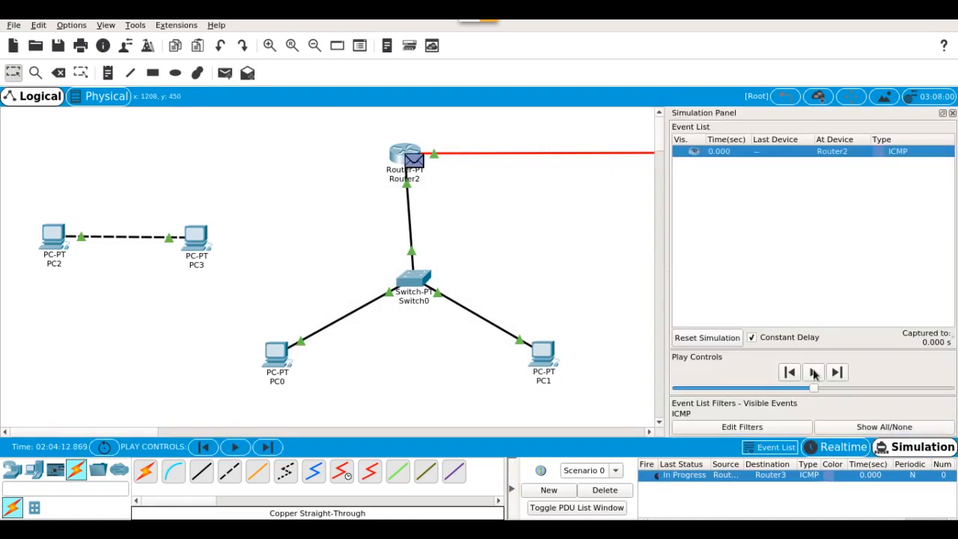
left_click(607, 491)
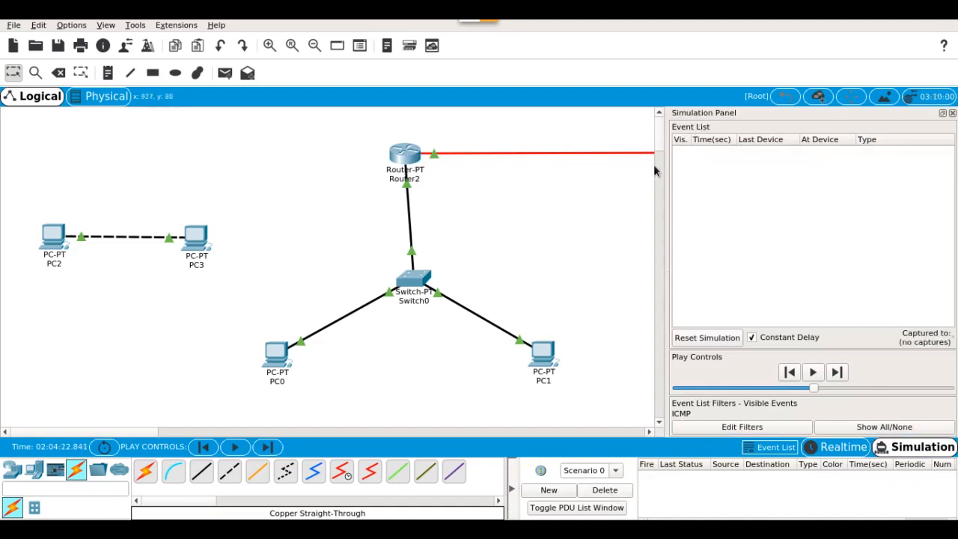
Step: Simulate a simple PDU from Router2 to Router3 with both routers in view, then delete the scenario and return to Realtime mode
left_click_drag(655, 155, 739, 169)
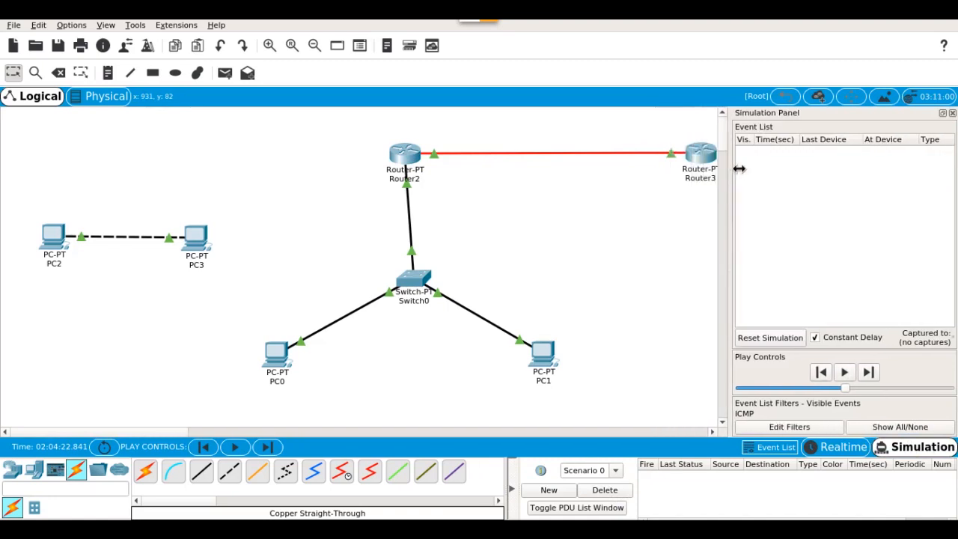
left_click(225, 72)
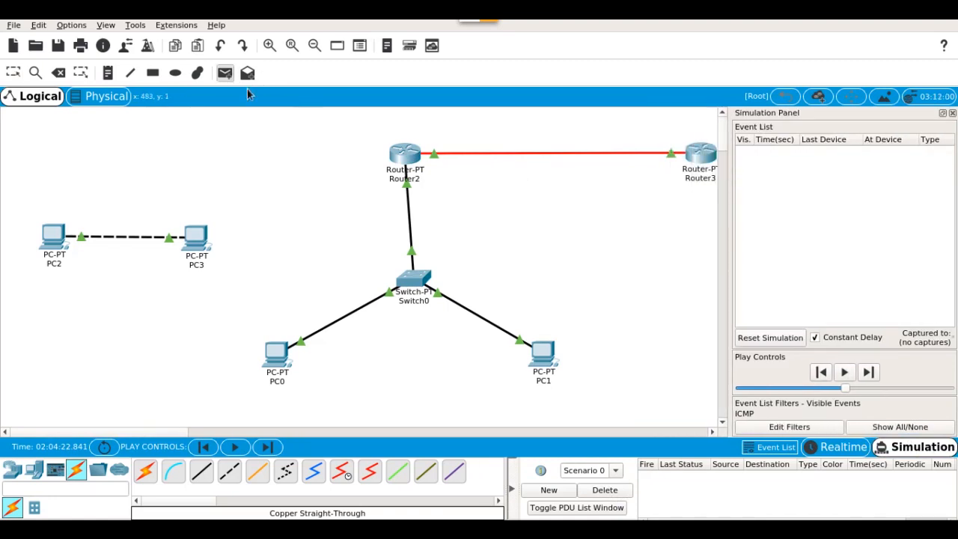
left_click(404, 159)
left_click(702, 158)
left_click(844, 372)
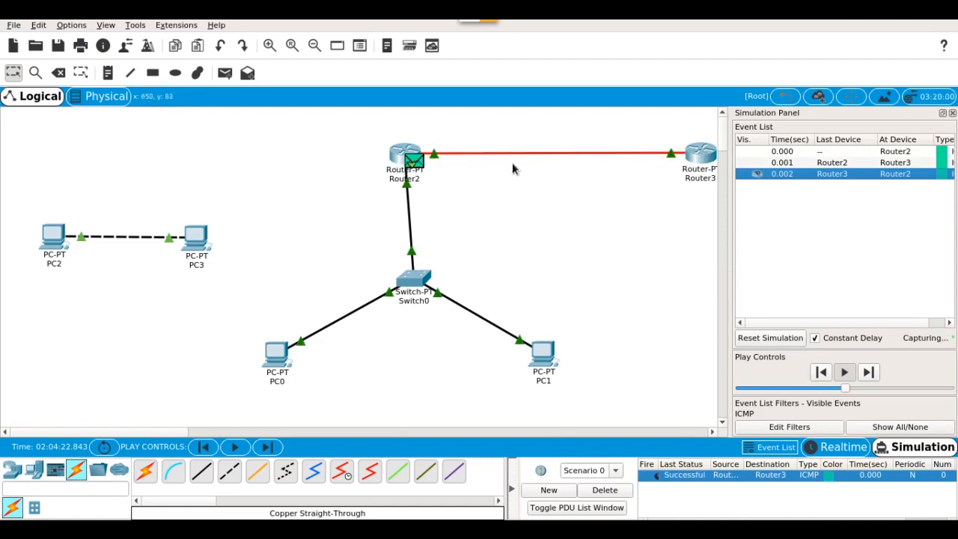
mouse_move(697, 157)
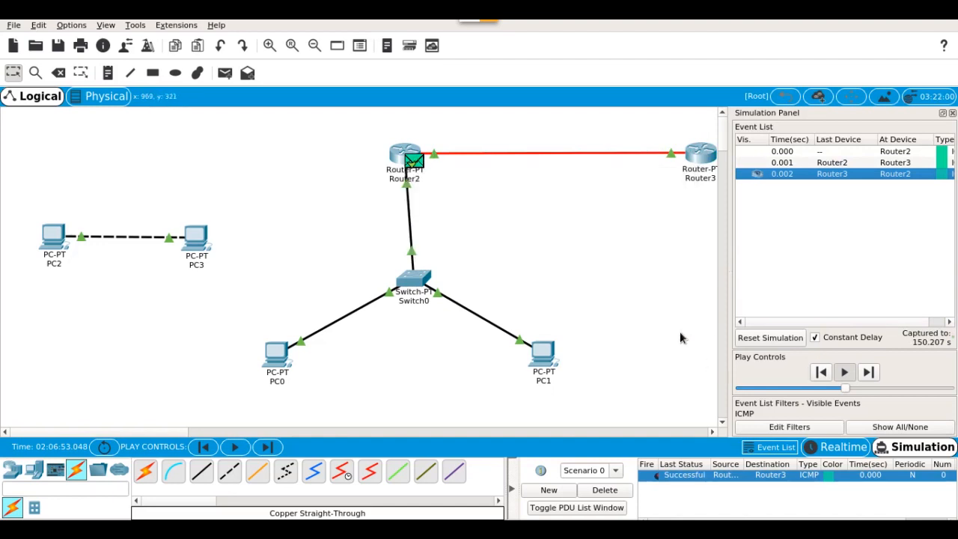
left_click(615, 491)
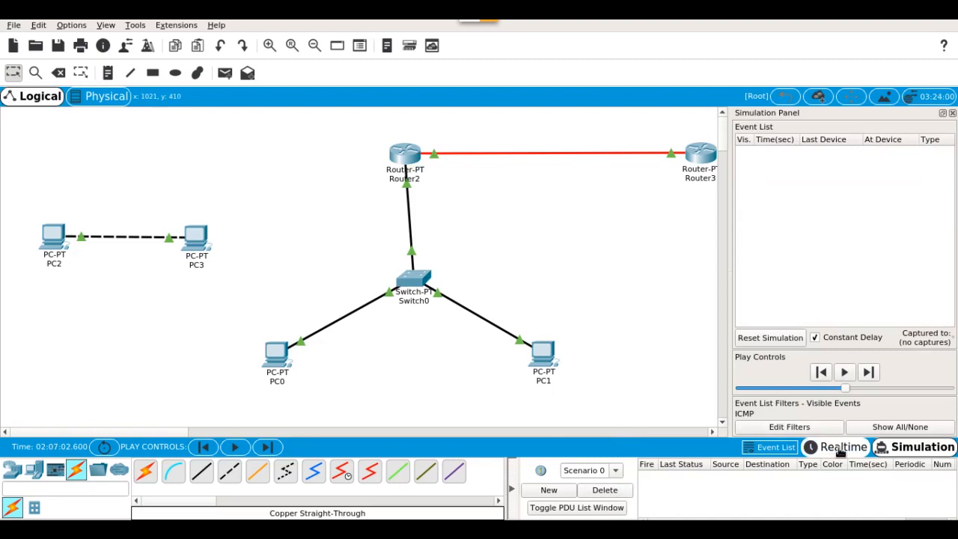
left_click(839, 447)
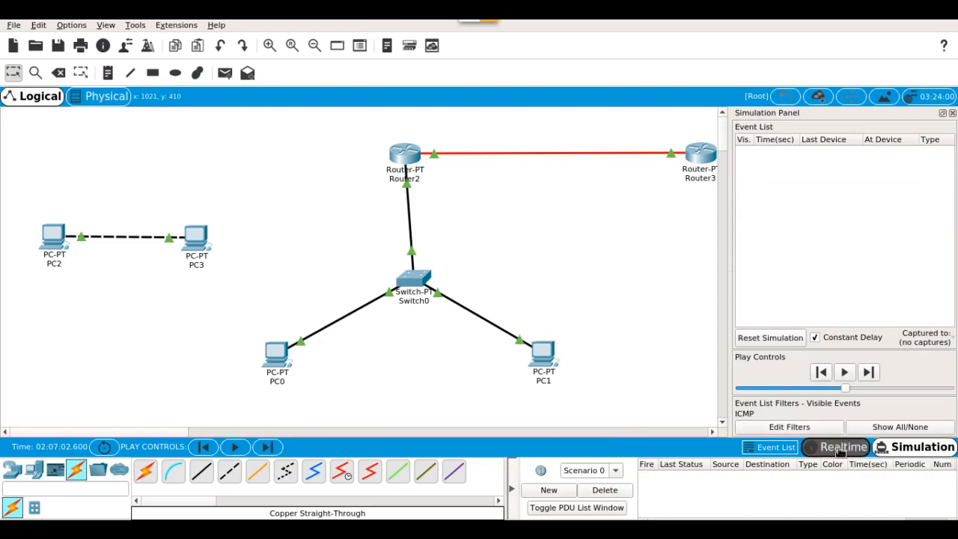
Step: Rearrange Router2, Switch0, PC0 and PC1 into a more compact group to free workspace beside them
left_click_drag(408, 154, 369, 148)
left_click_drag(413, 279, 363, 240)
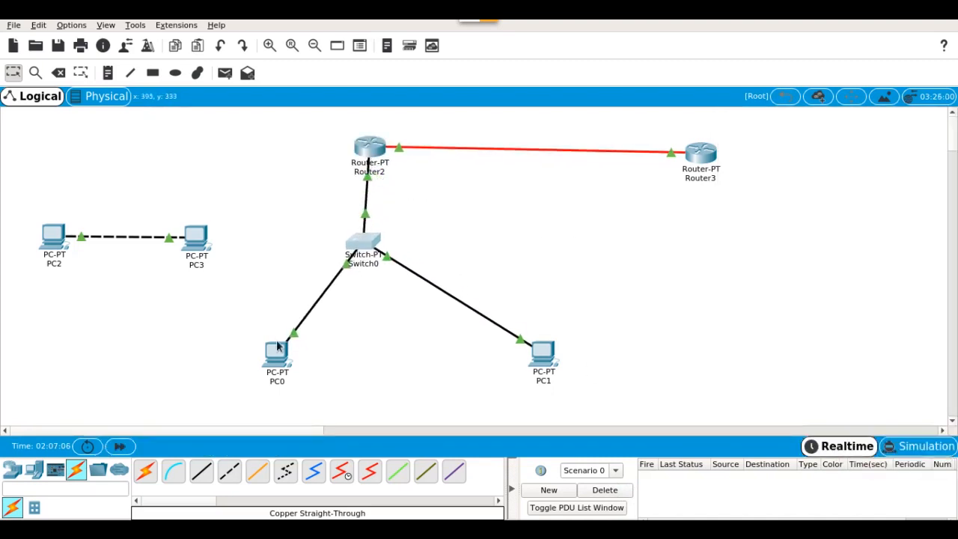
left_click_drag(276, 345, 274, 308)
left_click_drag(530, 350, 419, 310)
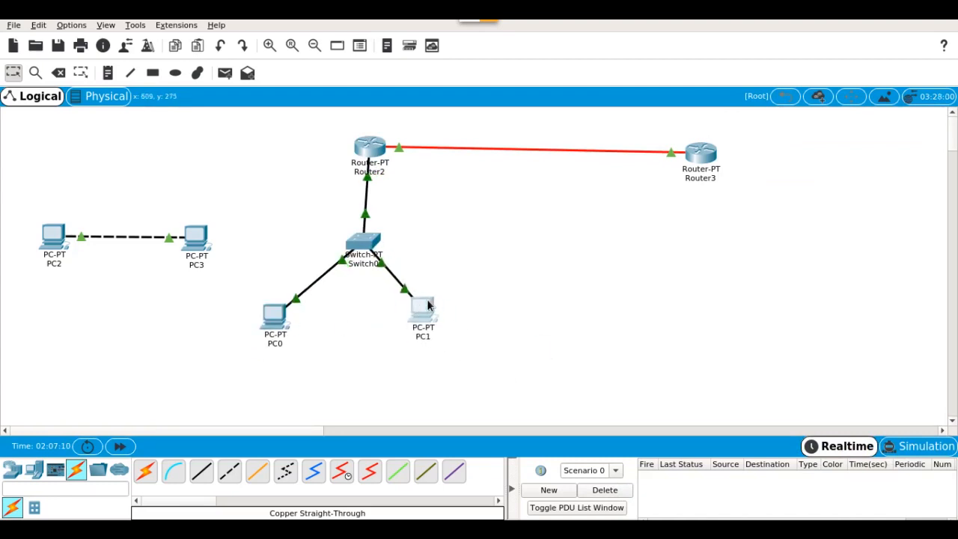
mouse_move(429, 306)
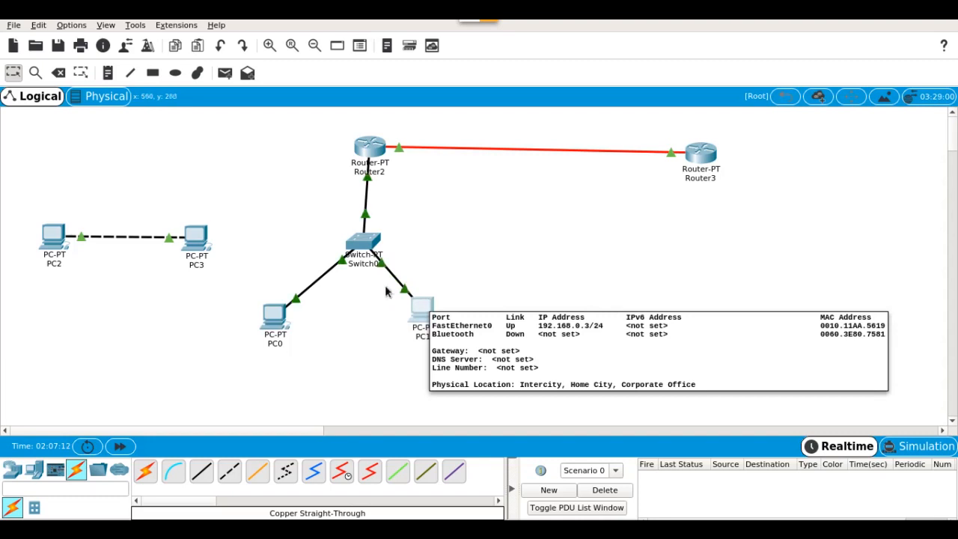
left_click_drag(238, 210, 459, 374)
left_click_drag(607, 198, 805, 349)
left_click_drag(604, 214, 814, 346)
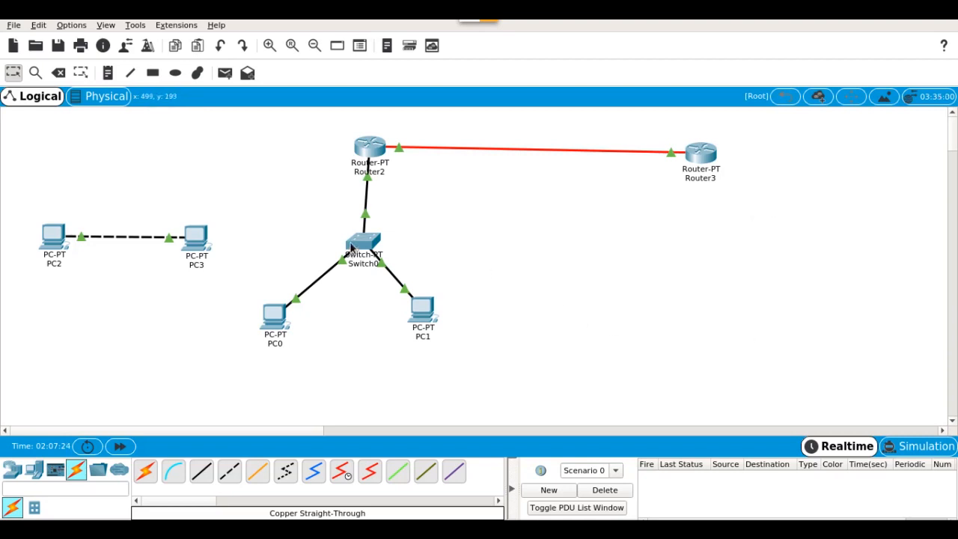
left_click(353, 248)
left_click(662, 71)
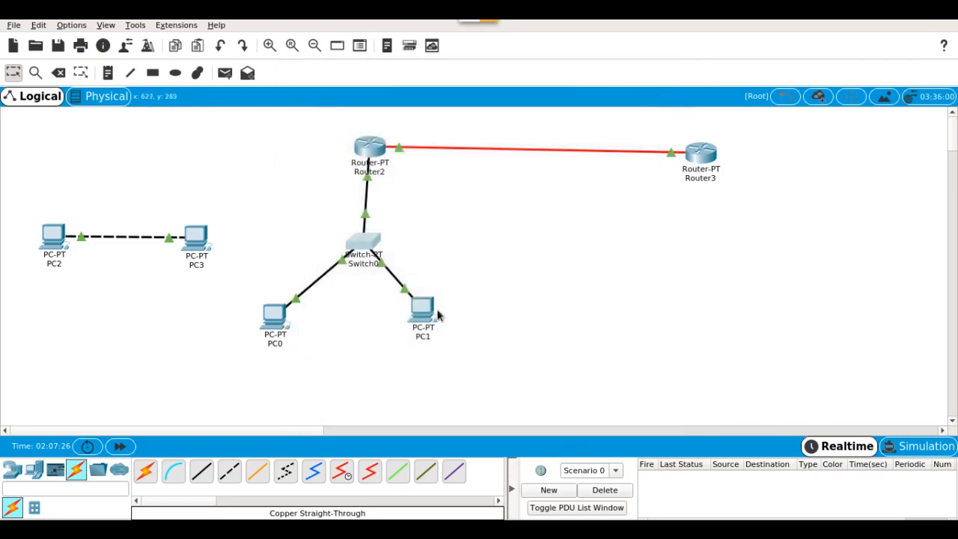
Step: Delete the directly linked pair PC2 and PC3 from the workspace, then return to object selection
left_click_drag(240, 190, 20, 303)
key("Delete")
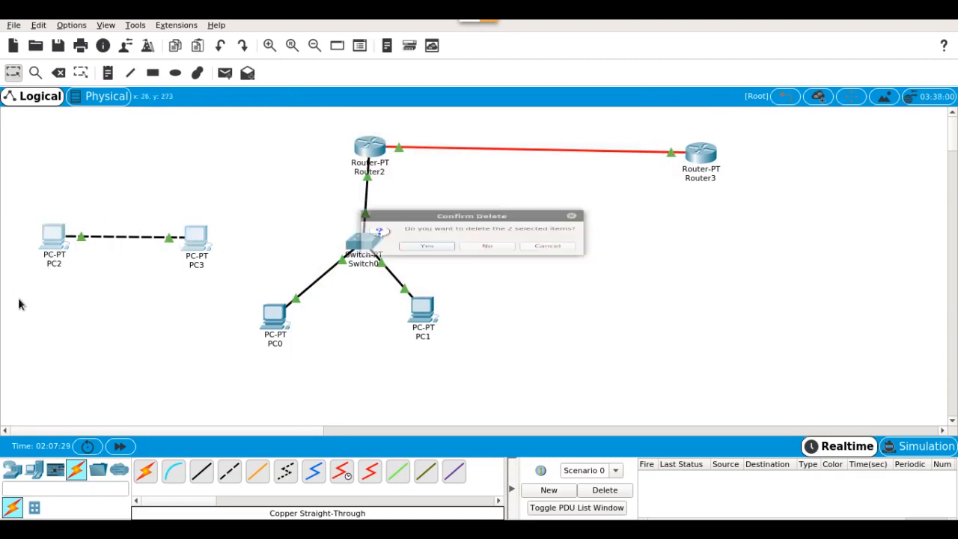
left_click(432, 255)
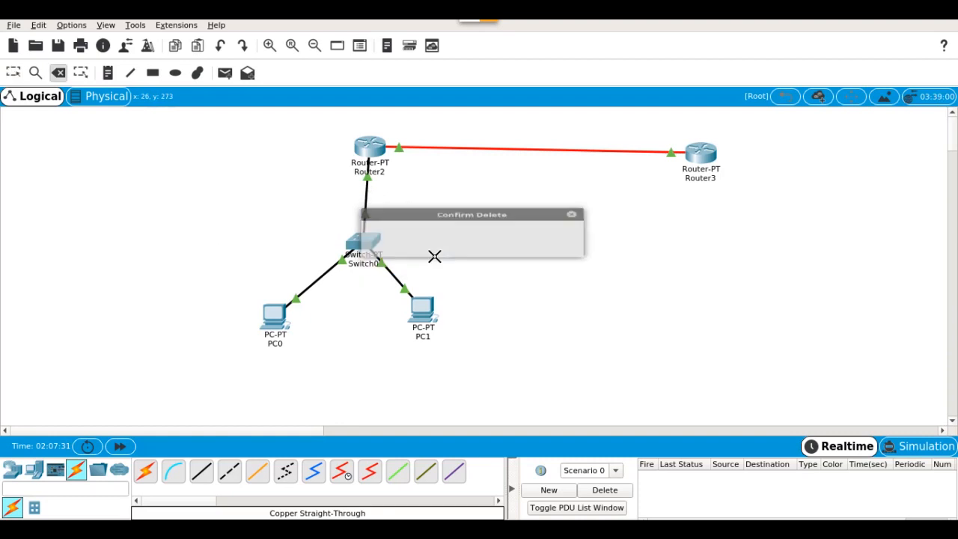
left_click(14, 72)
Step: Move Router3 closer to Router2 and add another Router-PT on the far side of Router3
left_click_drag(296, 238, 472, 363)
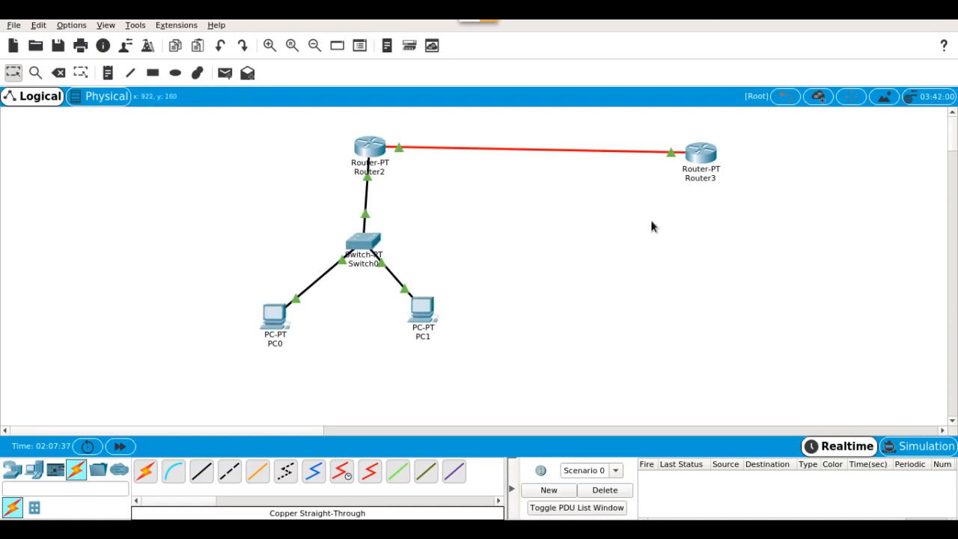
left_click_drag(703, 157, 623, 154)
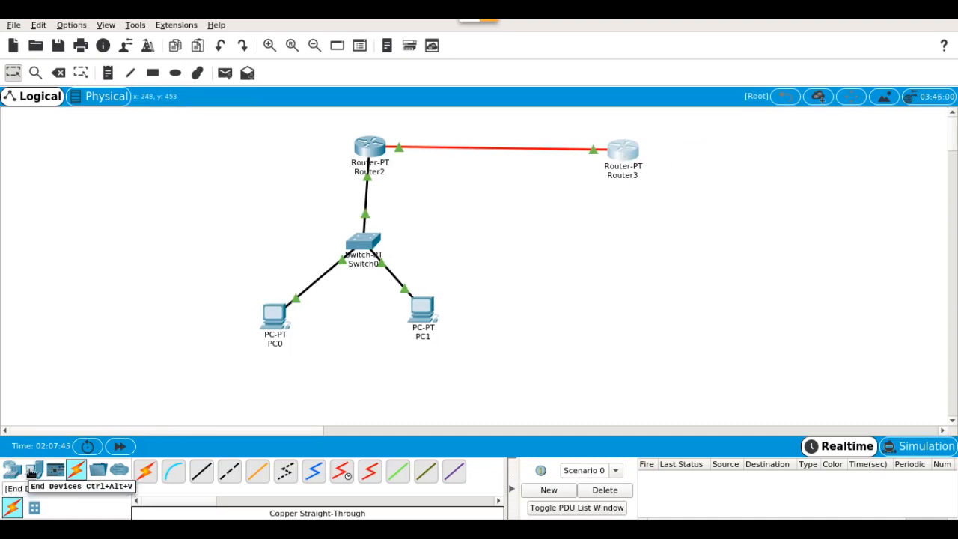
left_click(12, 470)
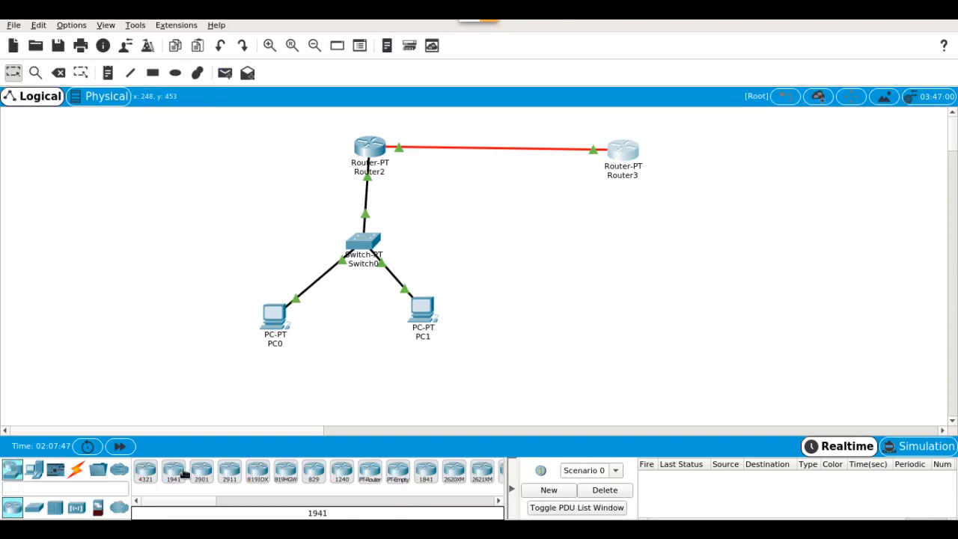
left_click(369, 472)
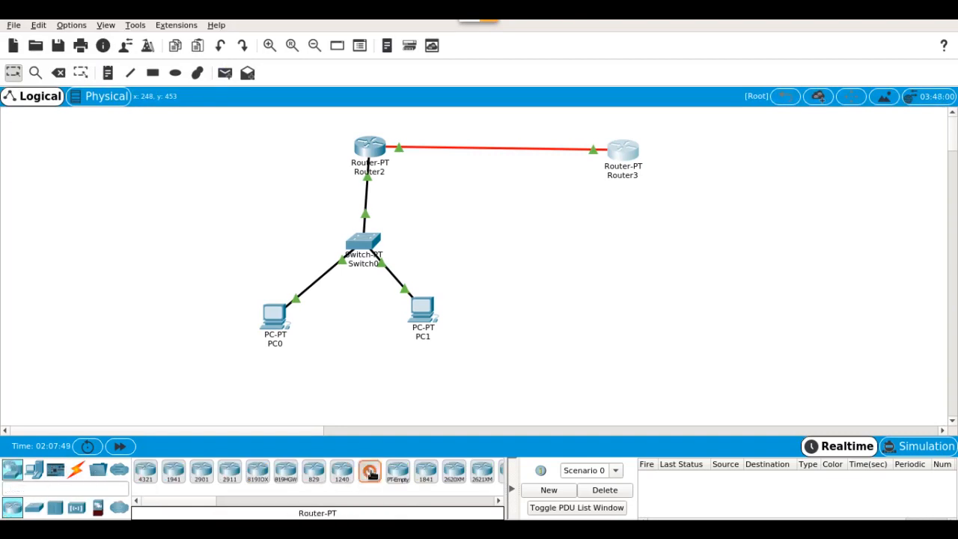
left_click(861, 155)
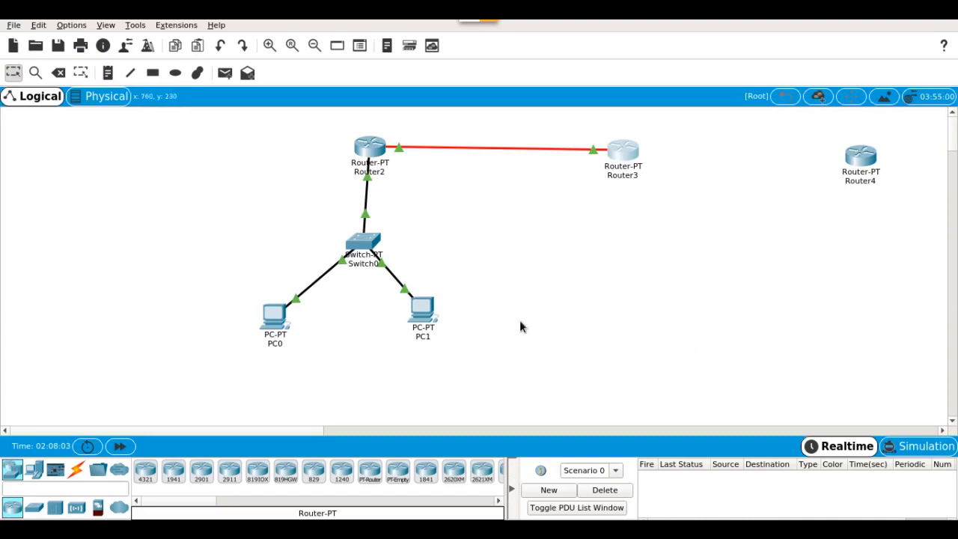
Step: Examine the ports and module slots in Switch0's physical device view, then close its window
left_click(361, 245)
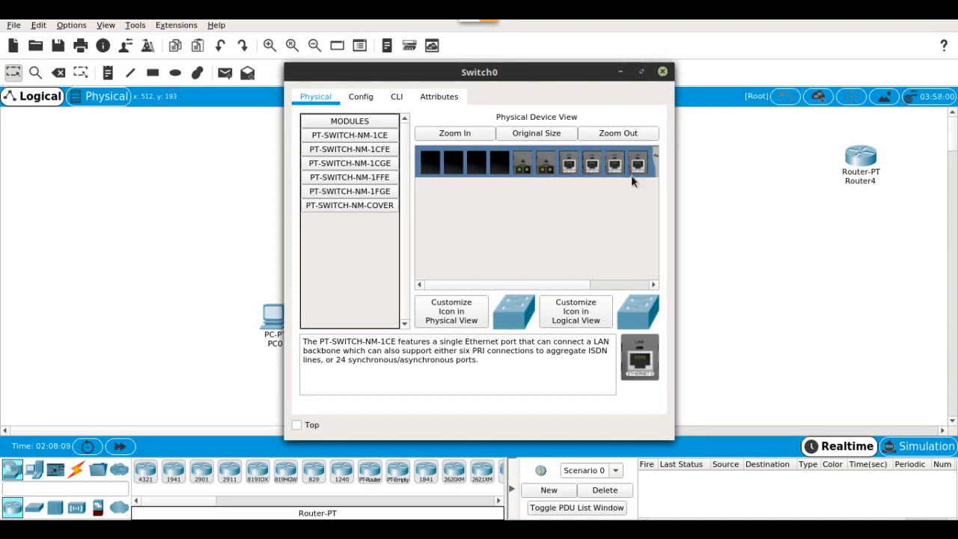
left_click_drag(576, 291, 656, 292)
left_click(662, 71)
left_click(367, 241)
mouse_move(540, 286)
left_mouse_down()
mouse_move(605, 284)
mouse_move(558, 285)
left_mouse_up()
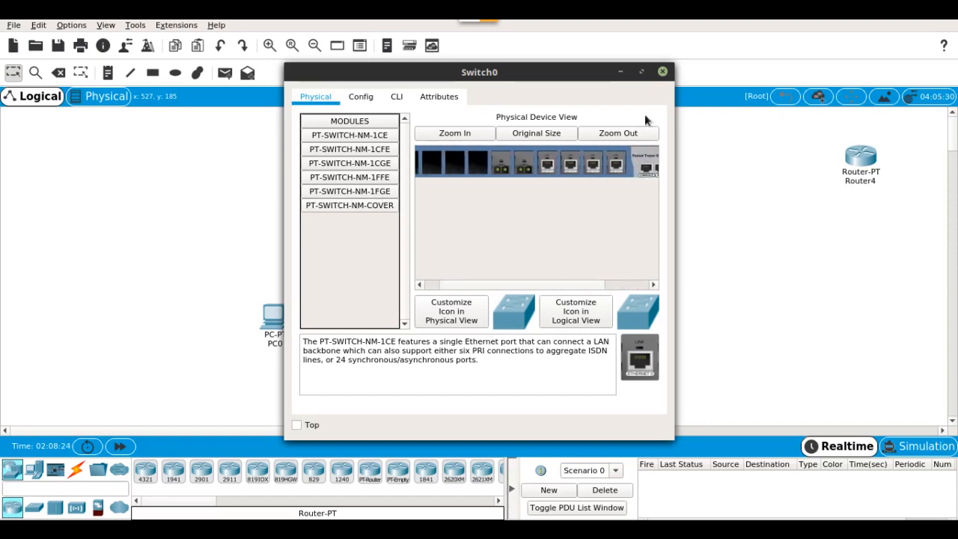
left_click(663, 72)
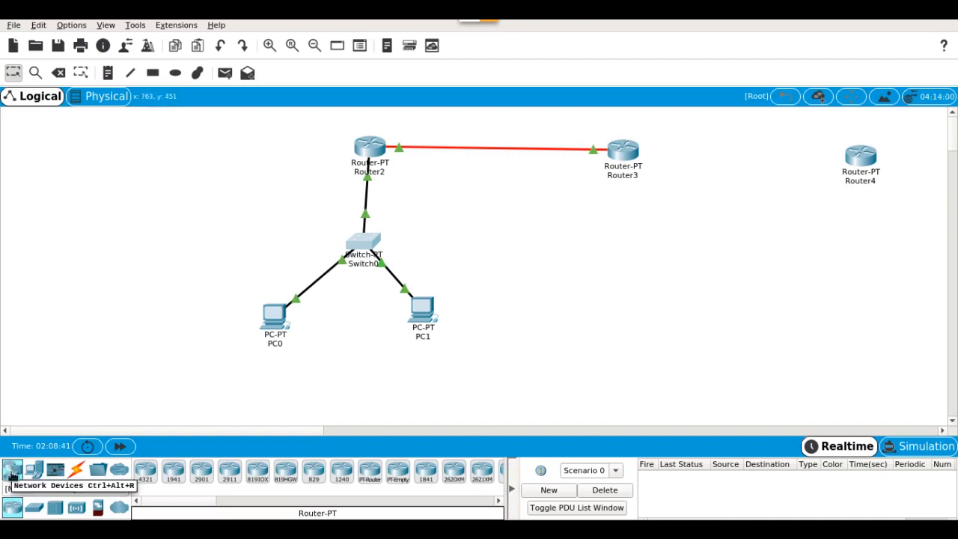
Step: Add two Switch-PT devices, one beneath Router3 and one beneath Router4
left_click(34, 509)
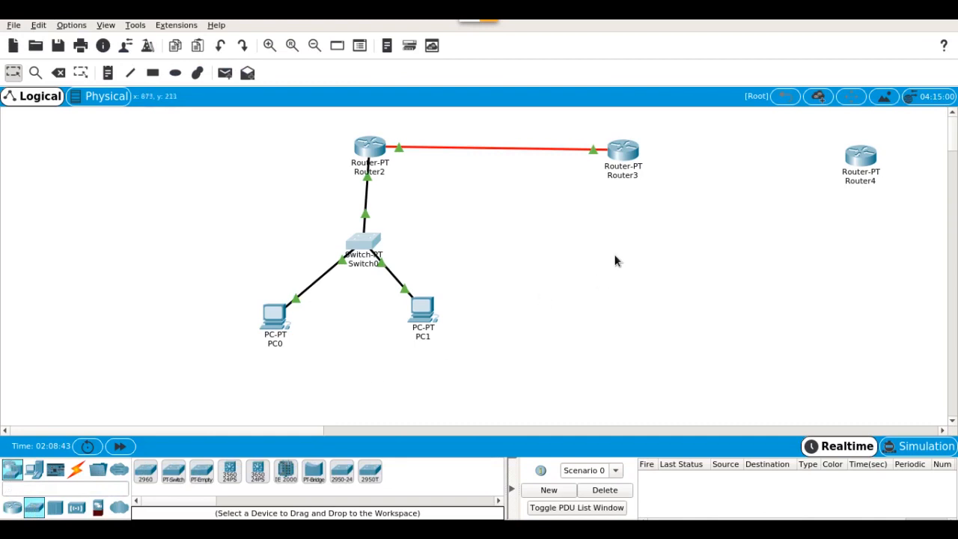
left_click(178, 471)
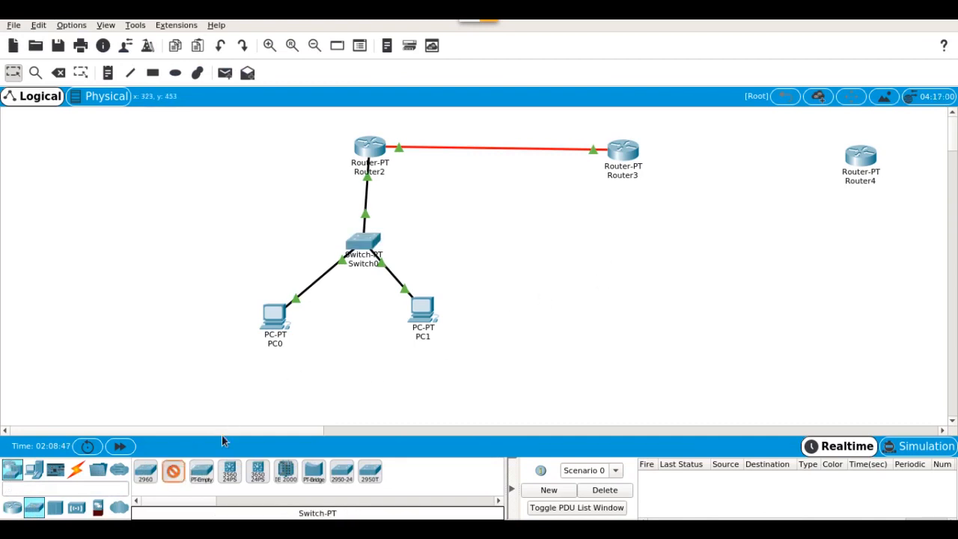
left_click(614, 271)
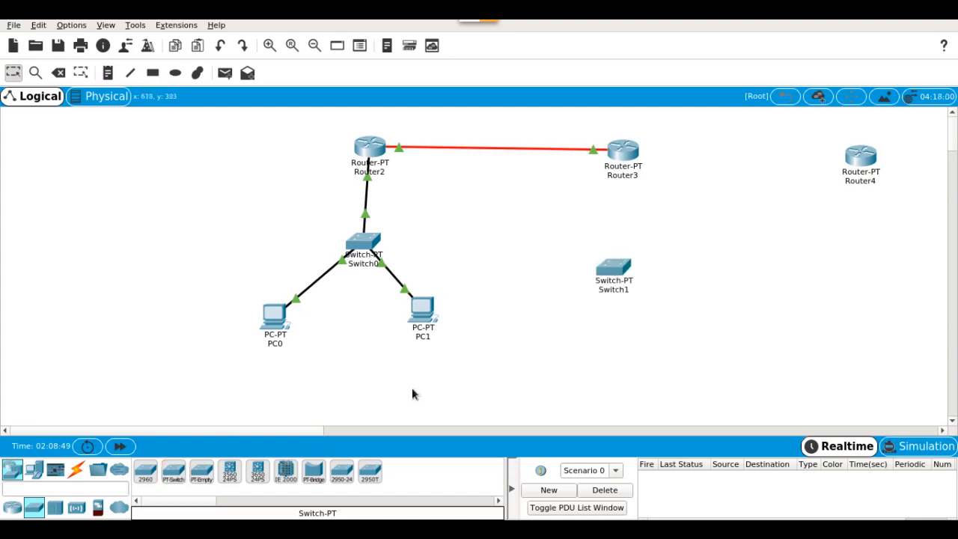
left_click(172, 471)
left_click(861, 267)
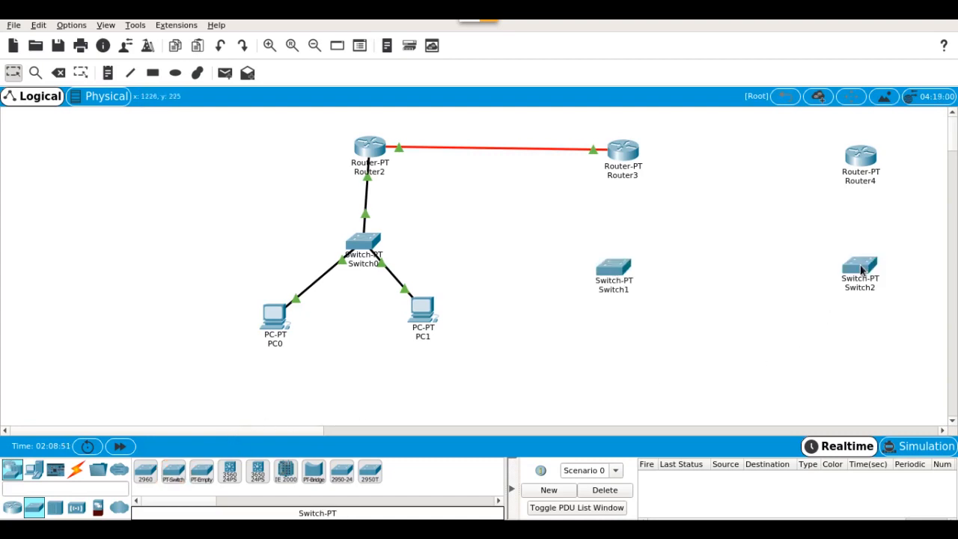
Step: Place four PC-PT end devices in a row beneath Switch1
left_click(35, 471)
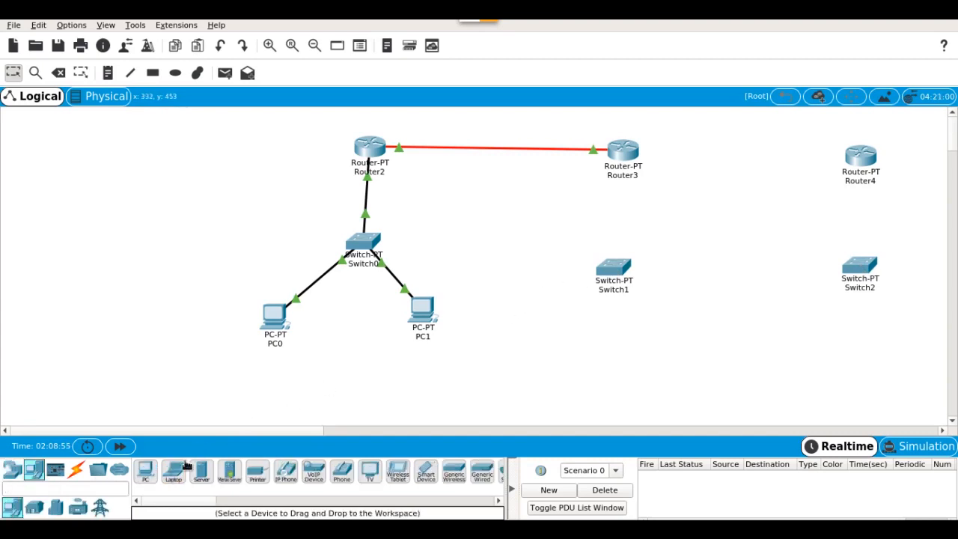
left_click(146, 470)
left_click(534, 343)
left_click(145, 470)
left_click(585, 347)
left_click(145, 470)
left_click(646, 359)
left_click(145, 470)
left_click(693, 348)
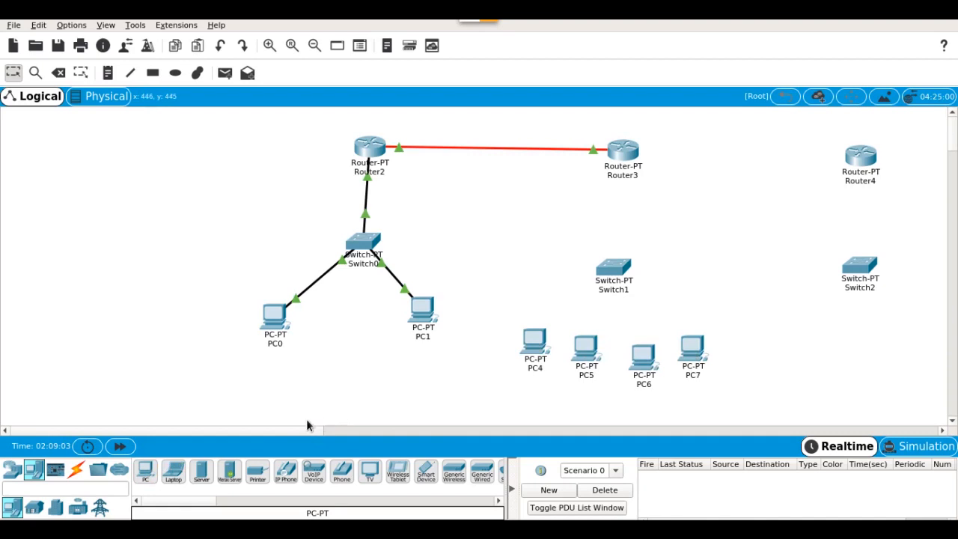
Step: Place four PC-PT end devices in a row beneath Switch2
left_click(145, 470)
left_click(799, 325)
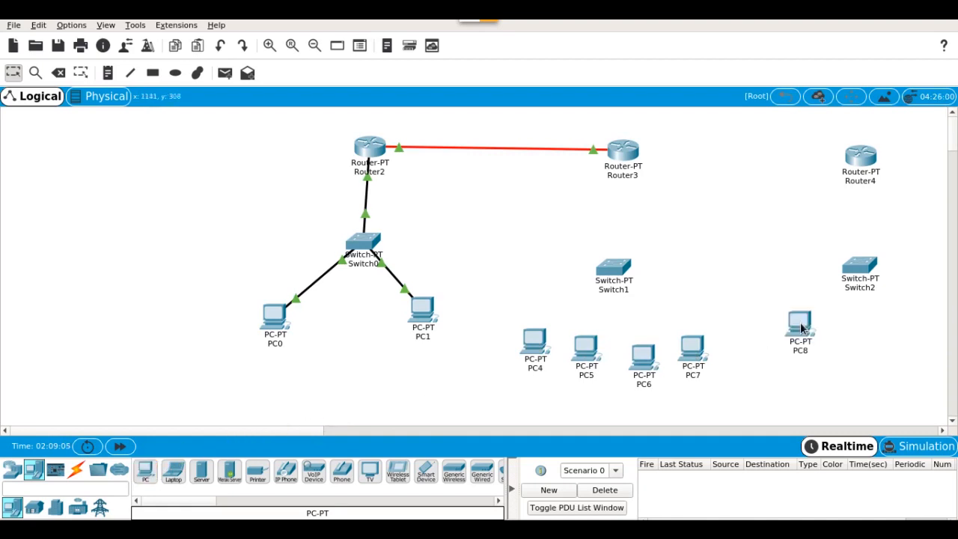
left_click(145, 470)
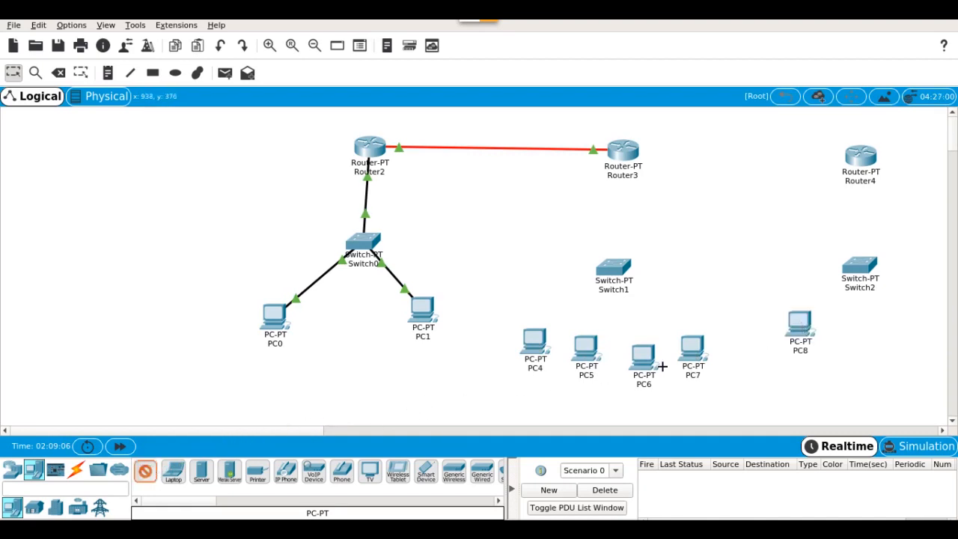
left_click(830, 324)
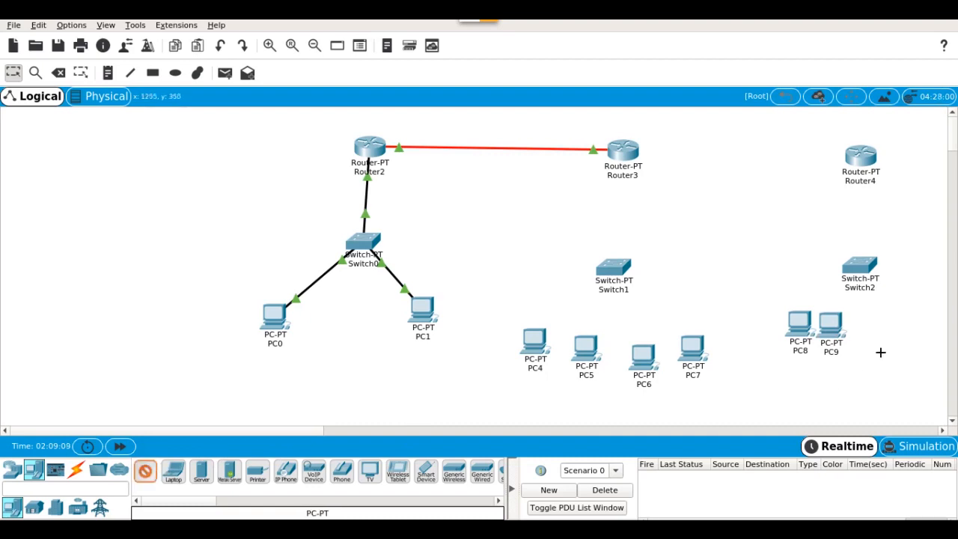
left_click(869, 330)
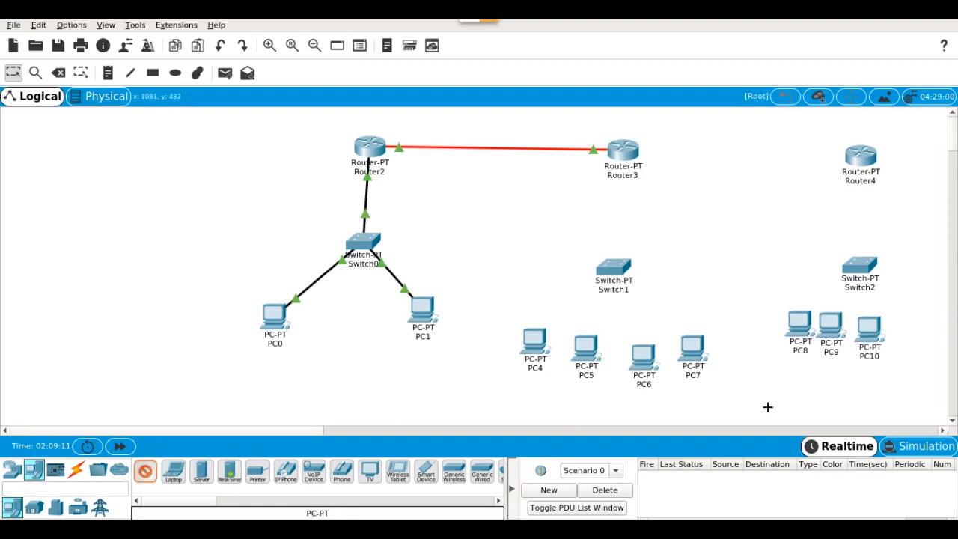
left_click(910, 325)
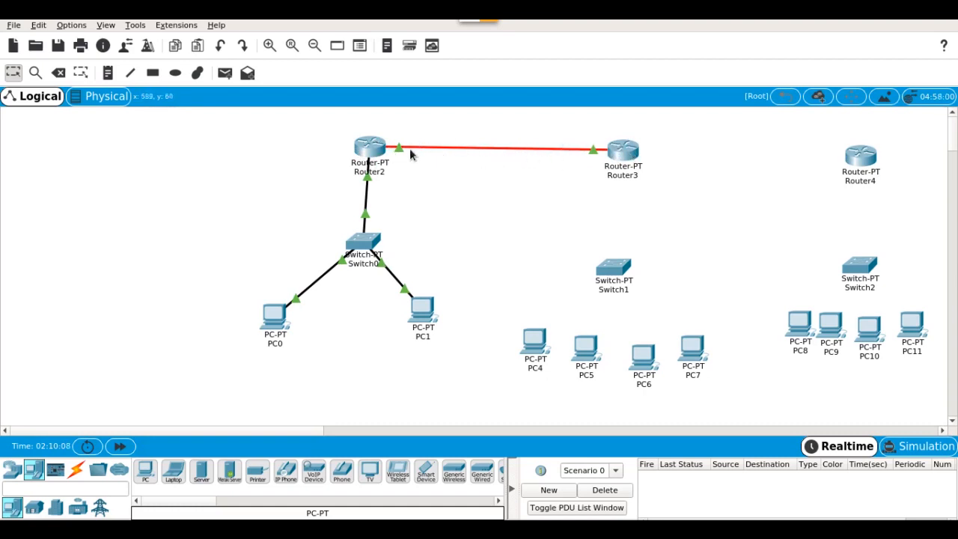
mouse_move(393, 149)
mouse_move(866, 160)
left_click_drag(226, 125, 938, 398)
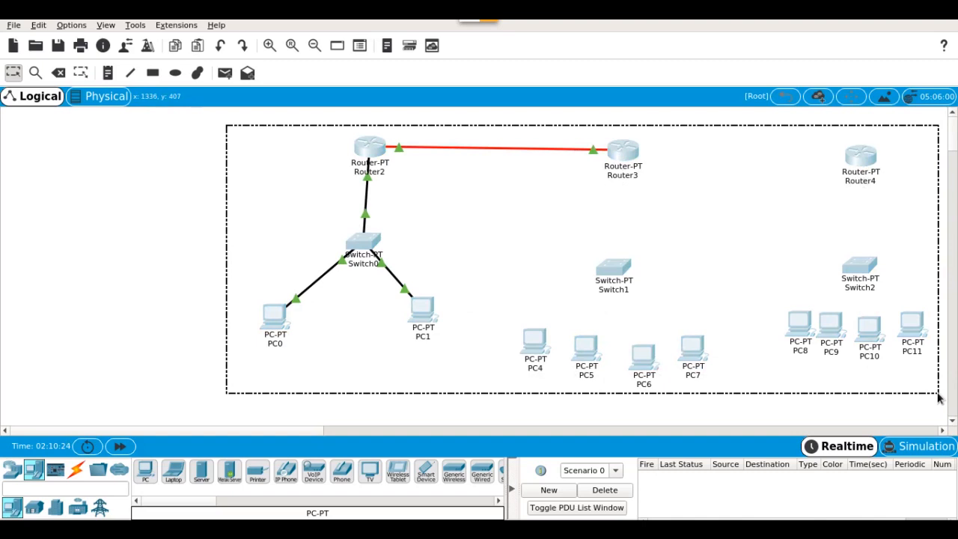
left_click_drag(938, 398, 938, 398)
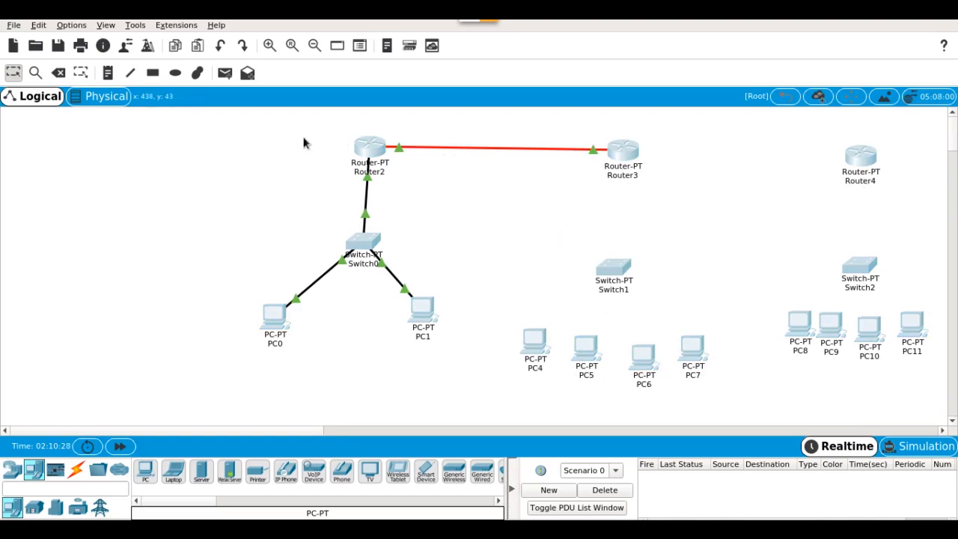
left_click_drag(272, 124, 235, 113)
right_click(836, 522)
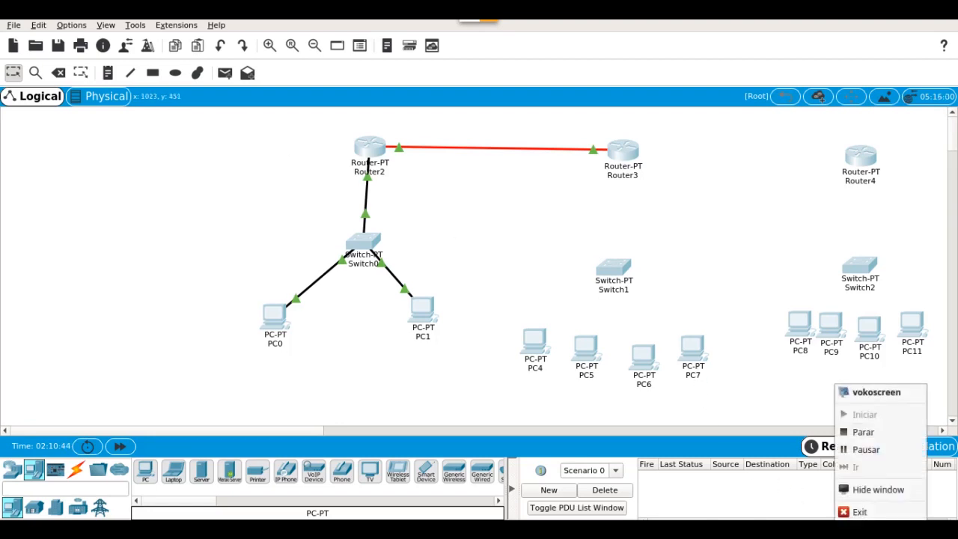